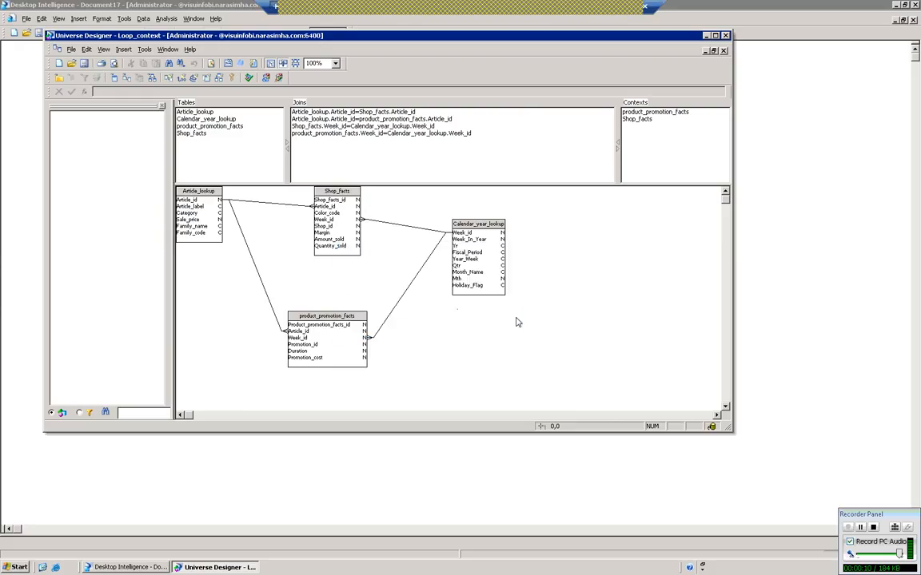
pyautogui.click(15, 565)
pyautogui.click(79, 302)
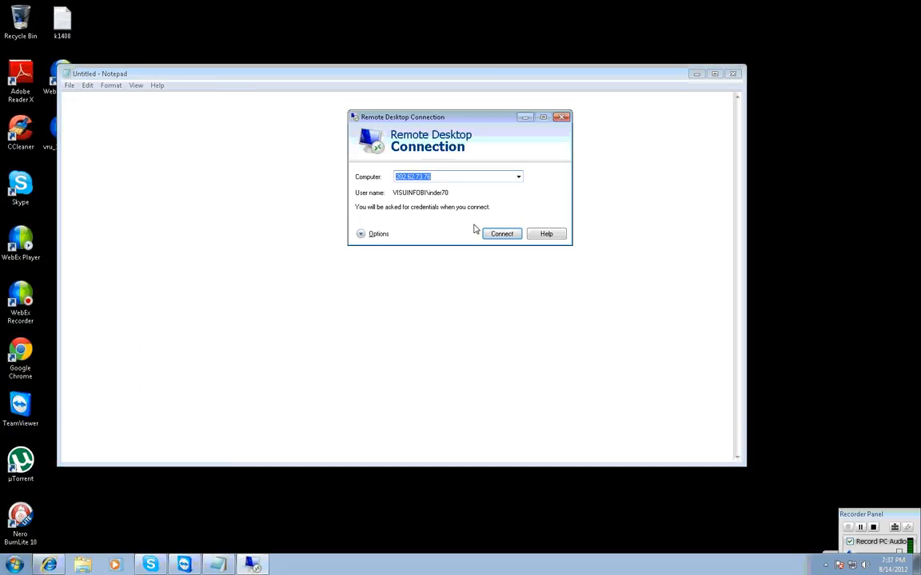
pyautogui.click(517, 177)
pyautogui.click(506, 183)
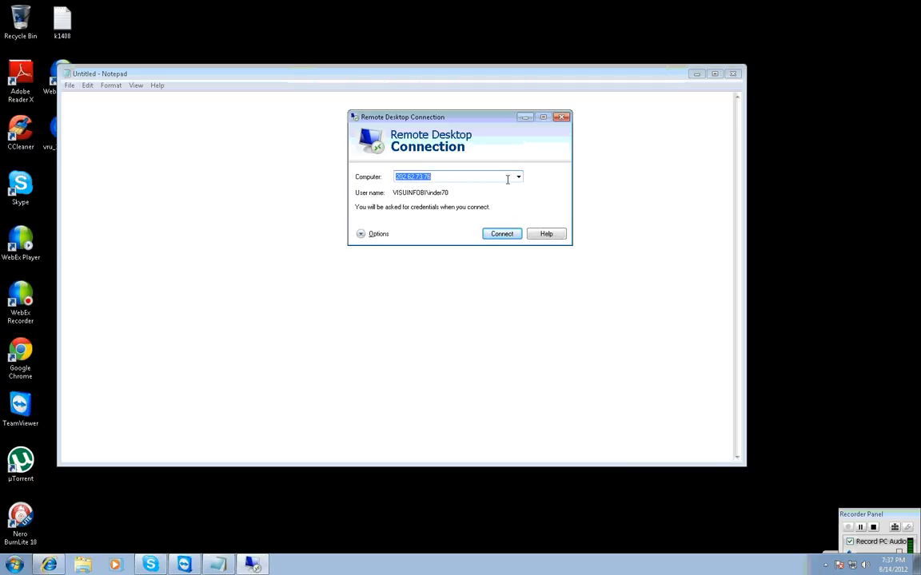
pyautogui.write('202.65.145.178')
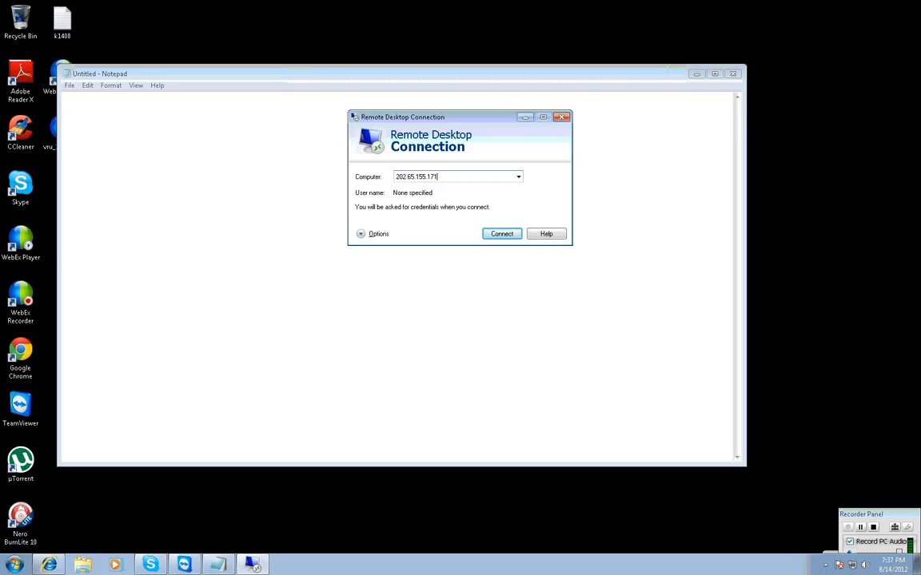
pyautogui.press('Return')
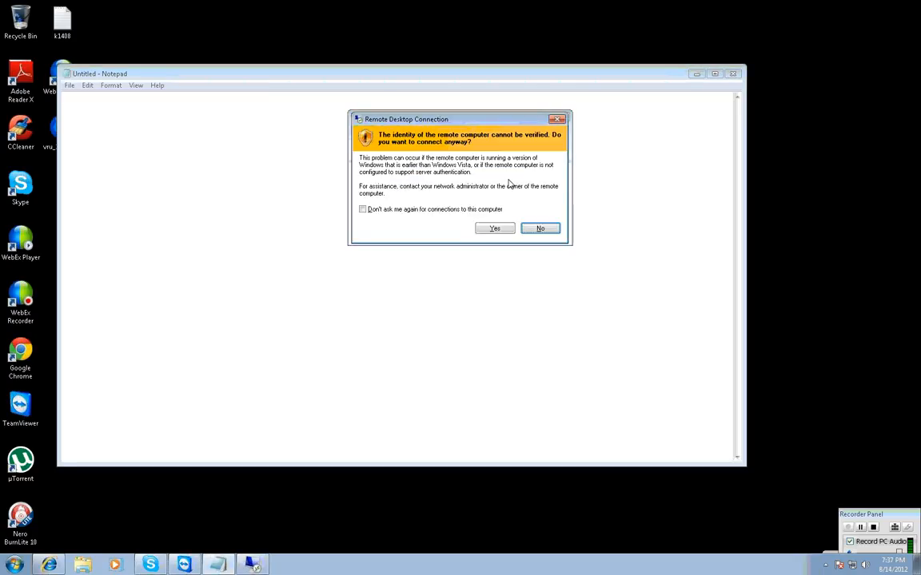
pyautogui.click(495, 229)
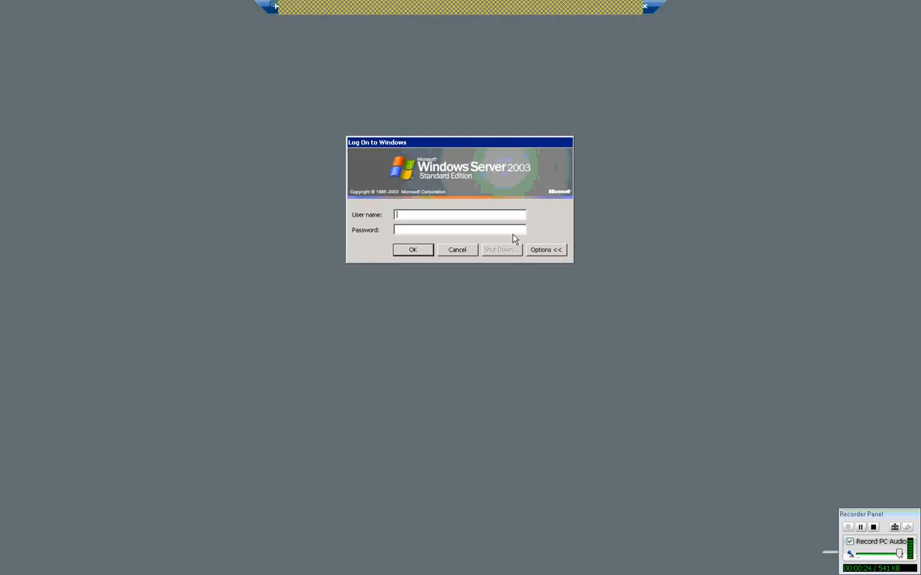
# - Log on to the remote server with the user name and corrected password
pyautogui.write('vruddhi')
pyautogui.press('Tab')
pyautogui.write('*******')
pyautogui.press('BackSpace')
pyautogui.press('BackSpace')
pyautogui.press('BackSpace')
pyautogui.press('BackSpace')
pyautogui.press('BackSpace')
pyautogui.press('BackSpace')
pyautogui.press('BackSpace')
pyautogui.write('******')
pyautogui.press('Return')
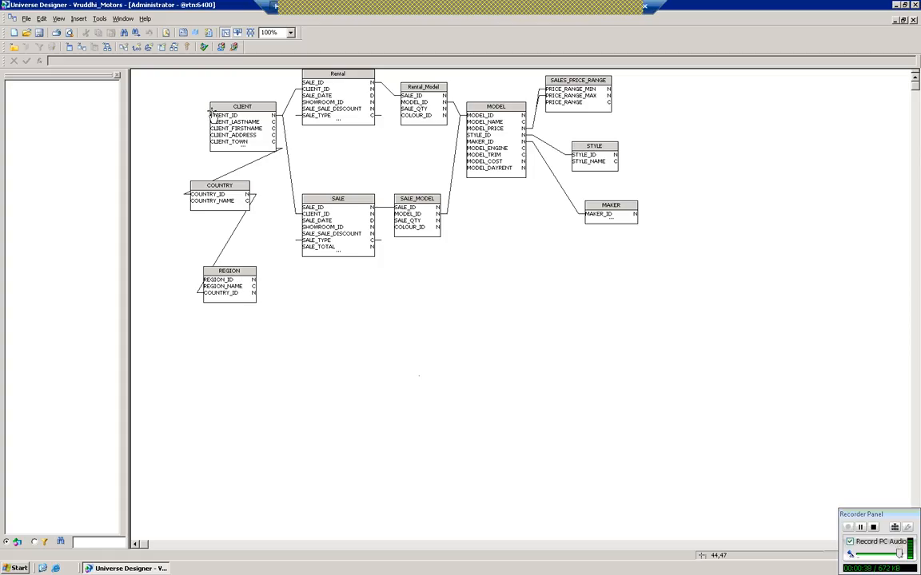
# - Toggle List Mode on and off and marquee-select, then deselect, the schema tables
pyautogui.click(225, 33)
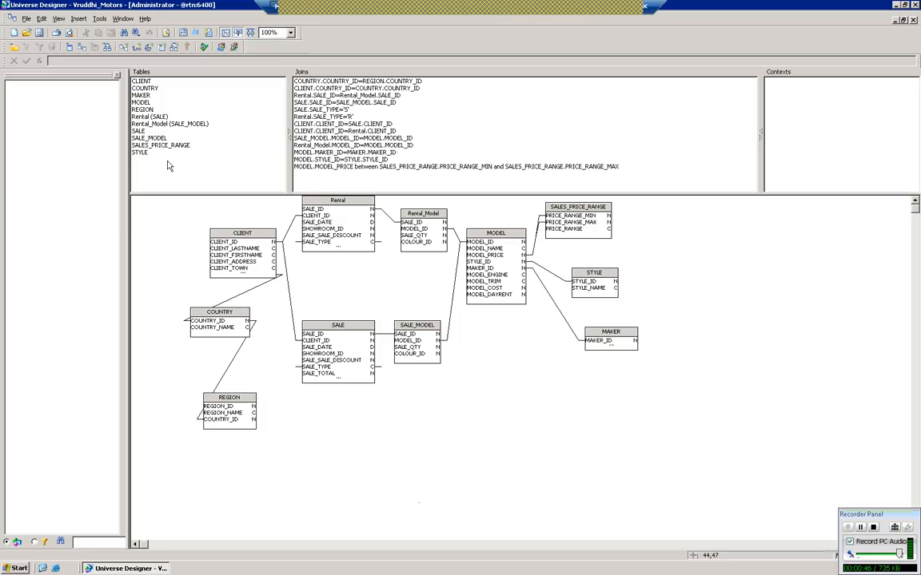
pyautogui.click(238, 33)
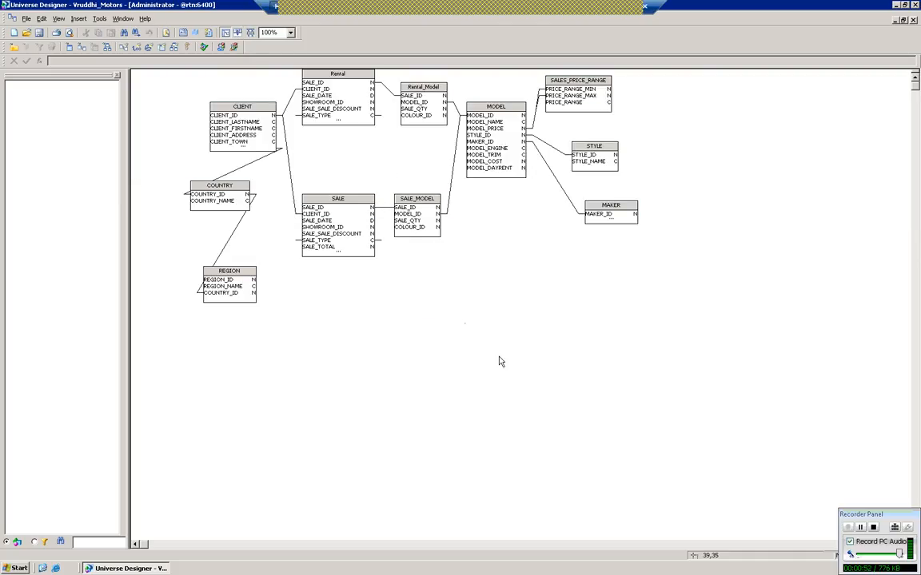
pyautogui.moveTo(634, 430); pyautogui.dragTo(206, 80)
pyautogui.click(386, 330)
pyautogui.moveTo(654, 356); pyautogui.dragTo(148, 103)
pyautogui.click(334, 408)
# - Move COUNTRY below REGION and REGION up under CLIENT, then minimize the remote session
pyautogui.moveTo(229, 192); pyautogui.dragTo(189, 368)
pyautogui.moveTo(238, 290); pyautogui.dragTo(205, 218)
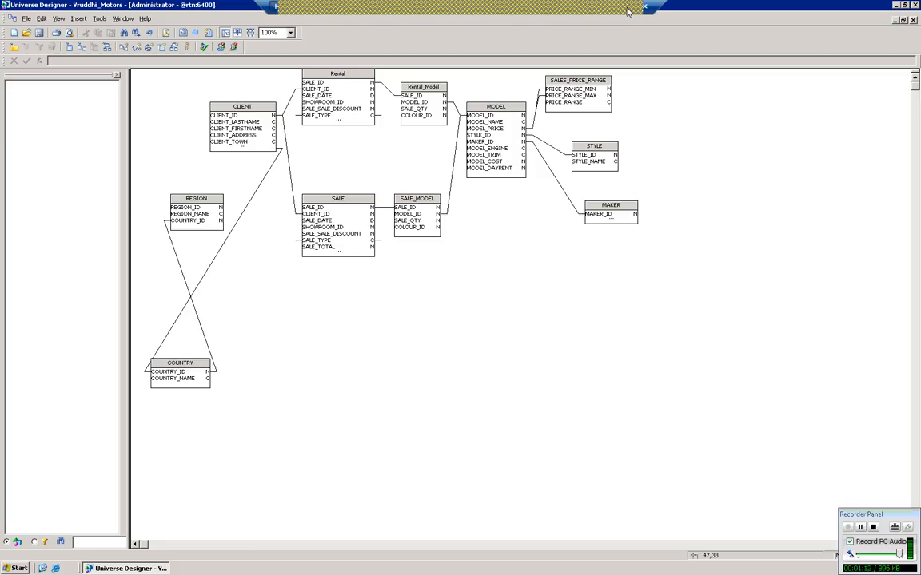
pyautogui.click(565, 11)
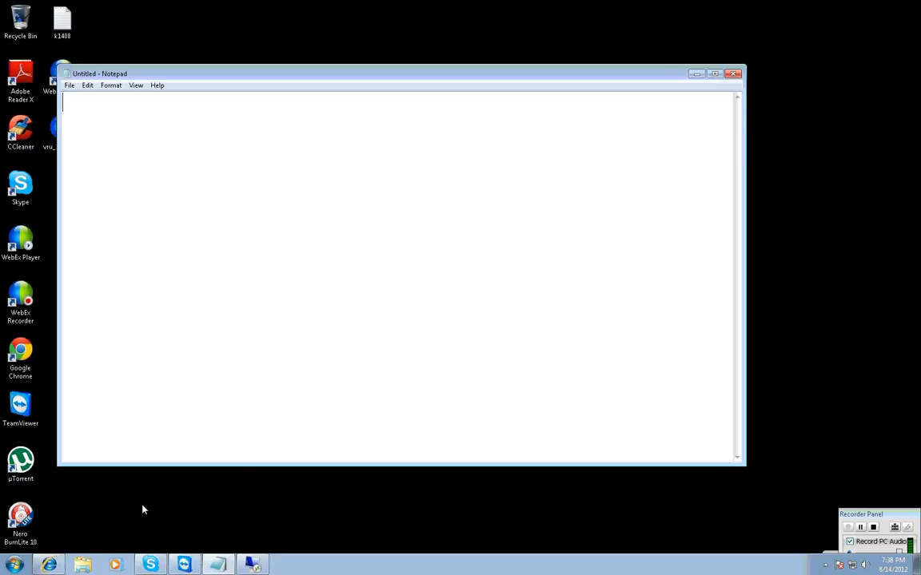
# - Browse drive D: to the Designenr course folder and open the 09+Universe+Design+6+v1 presentation
pyautogui.click(83, 565)
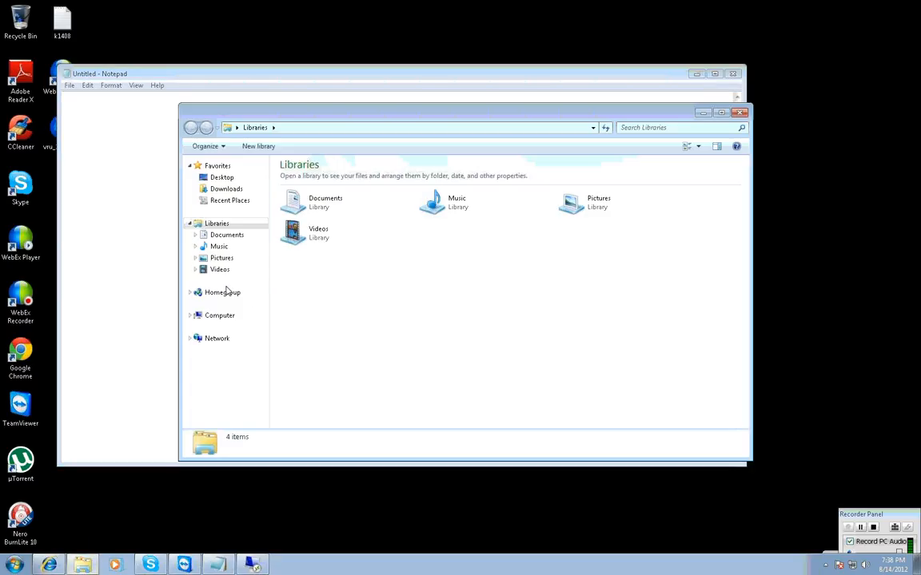
pyautogui.click(221, 315)
pyautogui.doubleClick(448, 187)
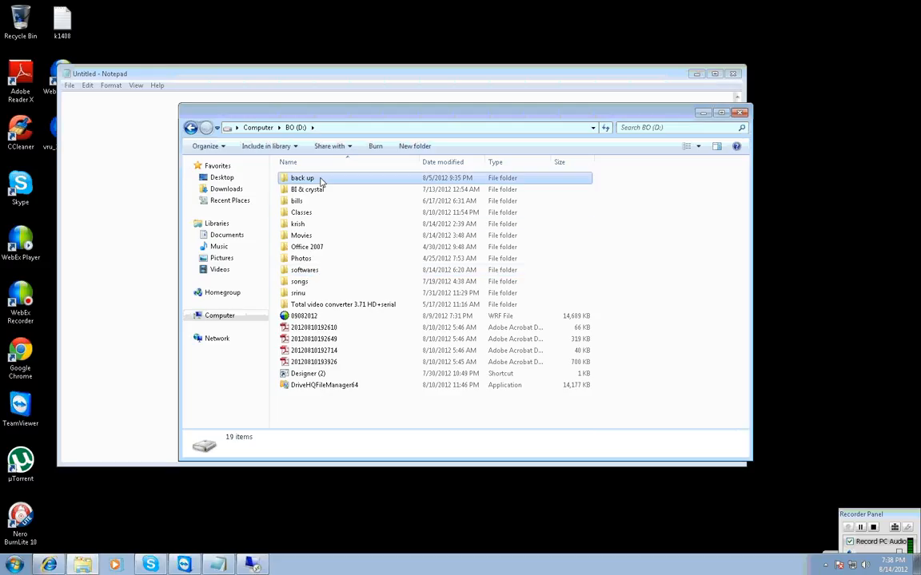
pyautogui.doubleClick(318, 178)
pyautogui.doubleClick(317, 180)
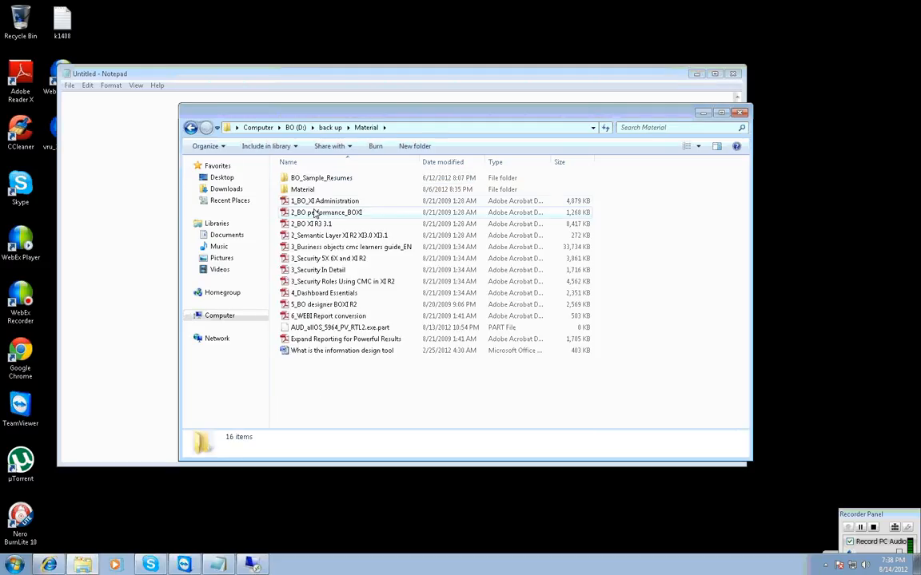
pyautogui.doubleClick(318, 188)
pyautogui.doubleClick(320, 190)
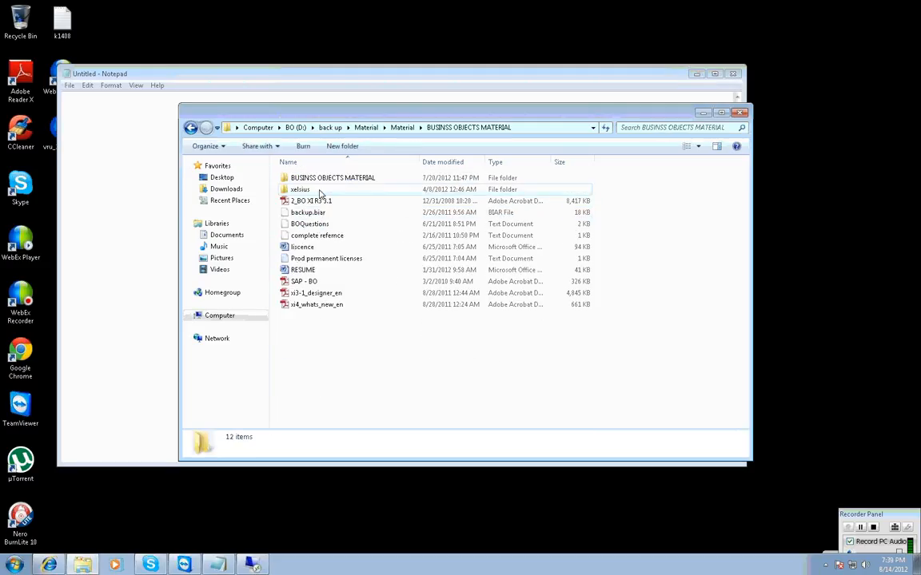
pyautogui.doubleClick(320, 178)
pyautogui.doubleClick(308, 224)
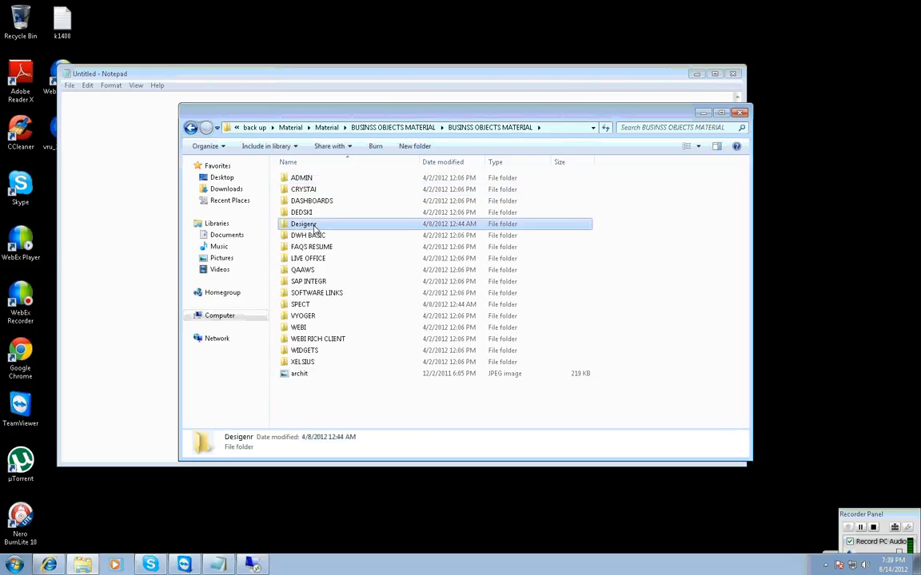
pyautogui.click(326, 273)
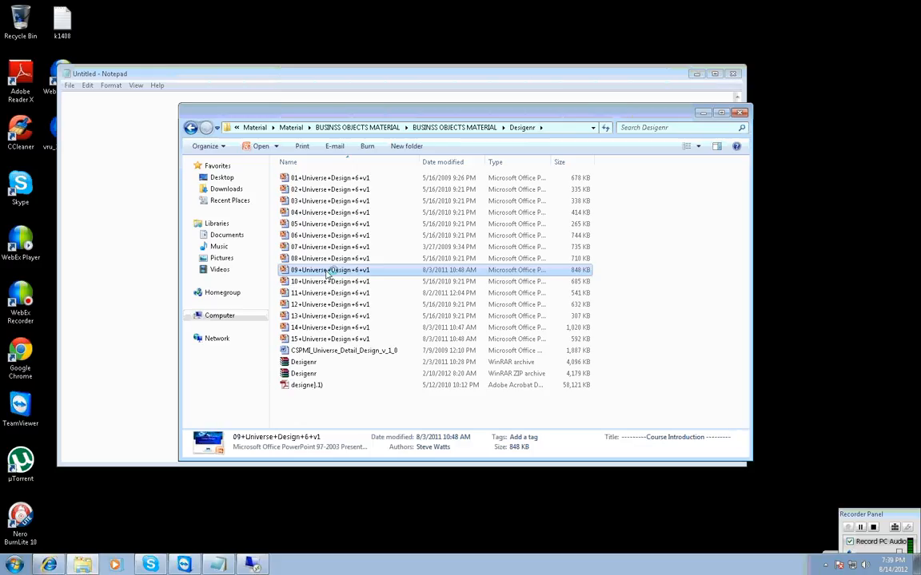
pyautogui.doubleClick(326, 272)
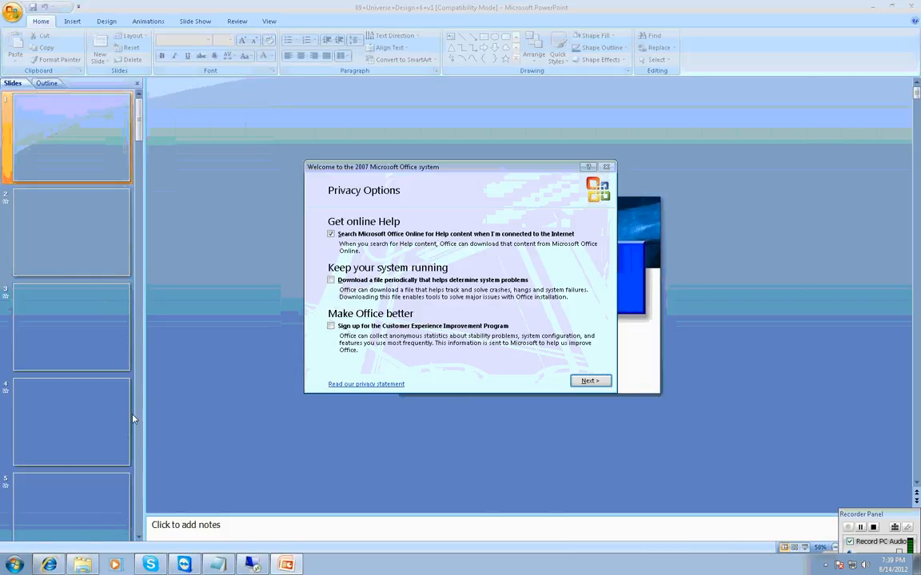
# - Finish the Office first-run setup, declining Microsoft Update
pyautogui.click(589, 381)
pyautogui.click(452, 293)
pyautogui.click(589, 381)
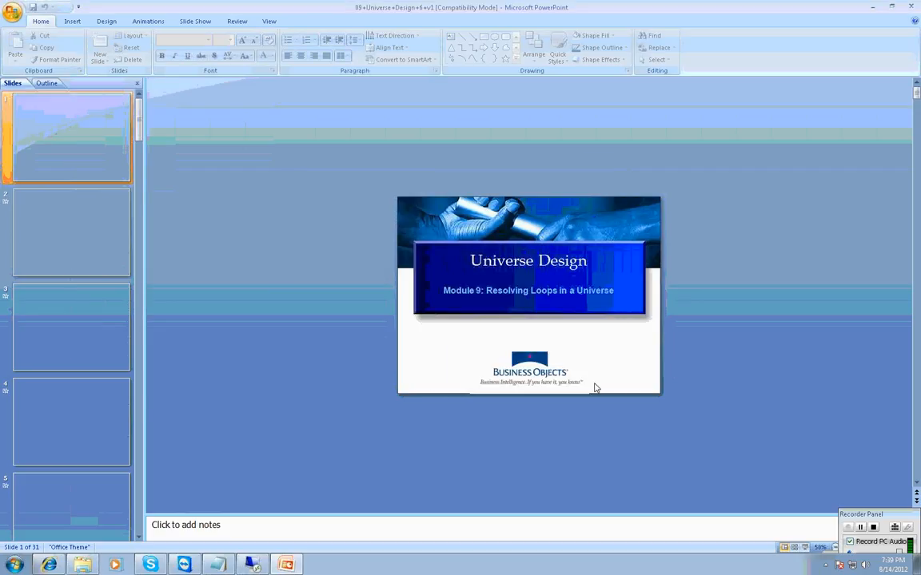
# - Present slide 14 on multi-star aliases, end the show, and return to Universe Designer
pyautogui.scroll(-3, 104, 431)
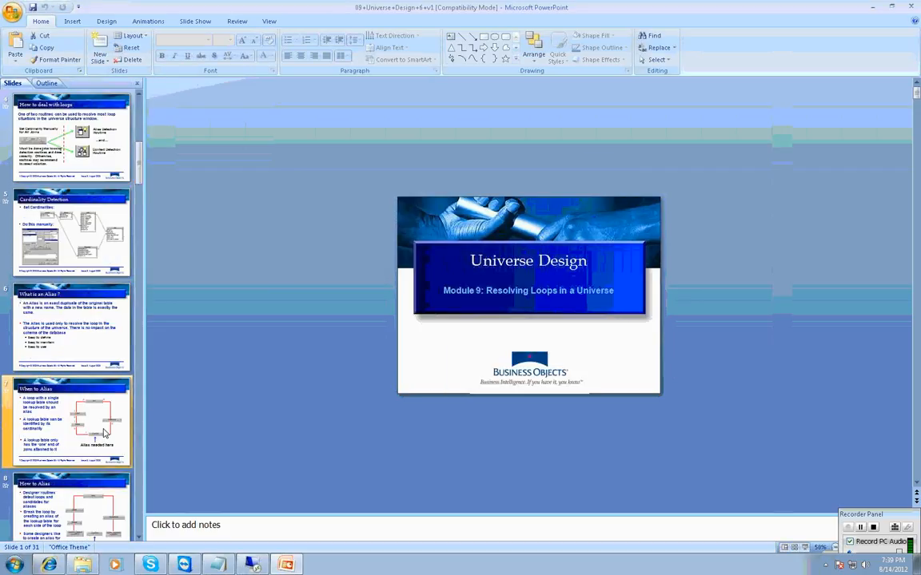
pyautogui.scroll(-6, 104, 433)
pyautogui.scroll(-1, 104, 432)
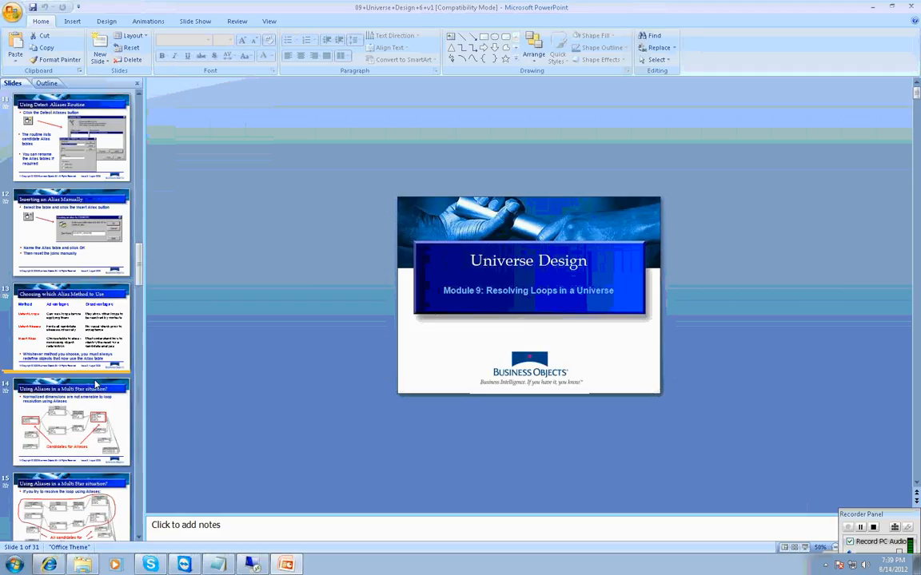
pyautogui.click(91, 431)
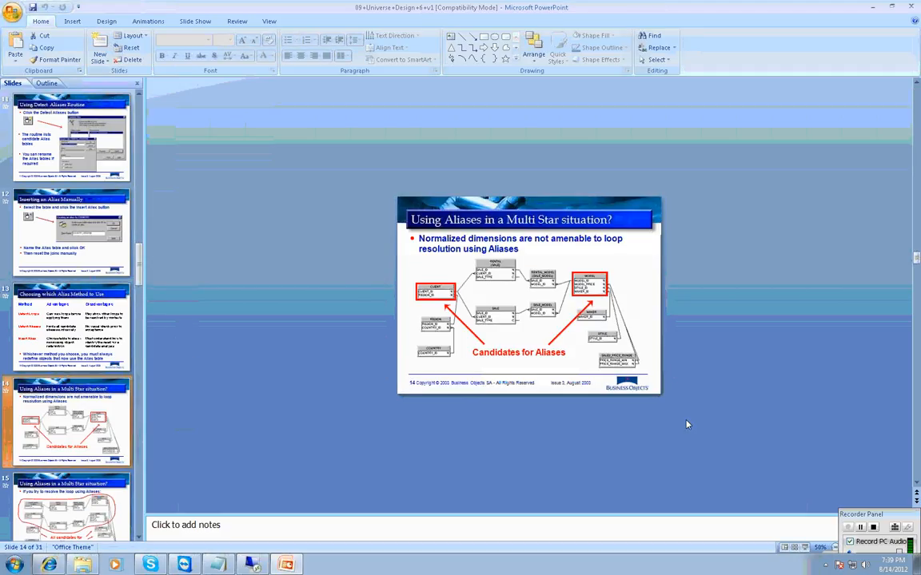
pyautogui.click(805, 548)
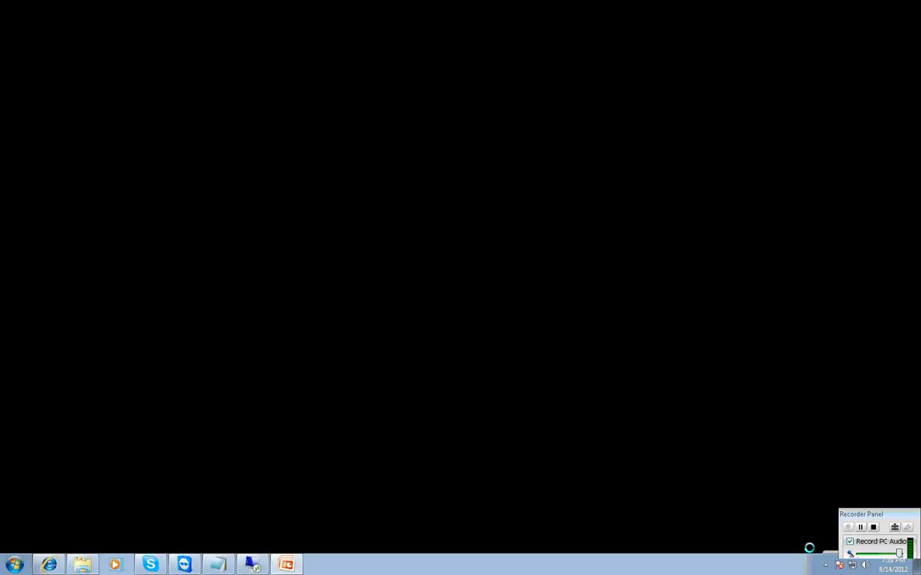
pyautogui.press('space')
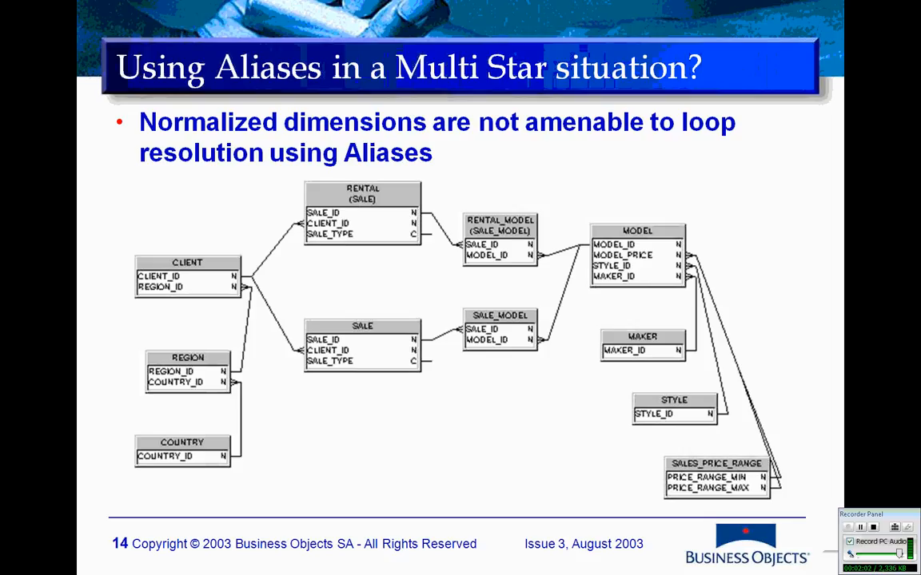
pyautogui.press('Escape')
pyautogui.click(248, 561)
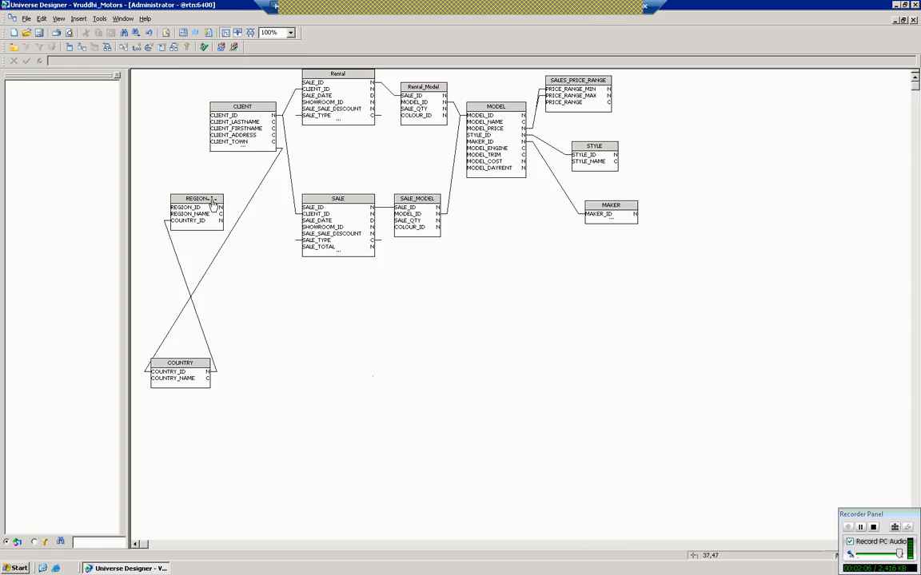
# - Rearrange REGION and COUNTRY in the diagram and delete the REGION table
pyautogui.moveTo(200, 210); pyautogui.dragTo(259, 461)
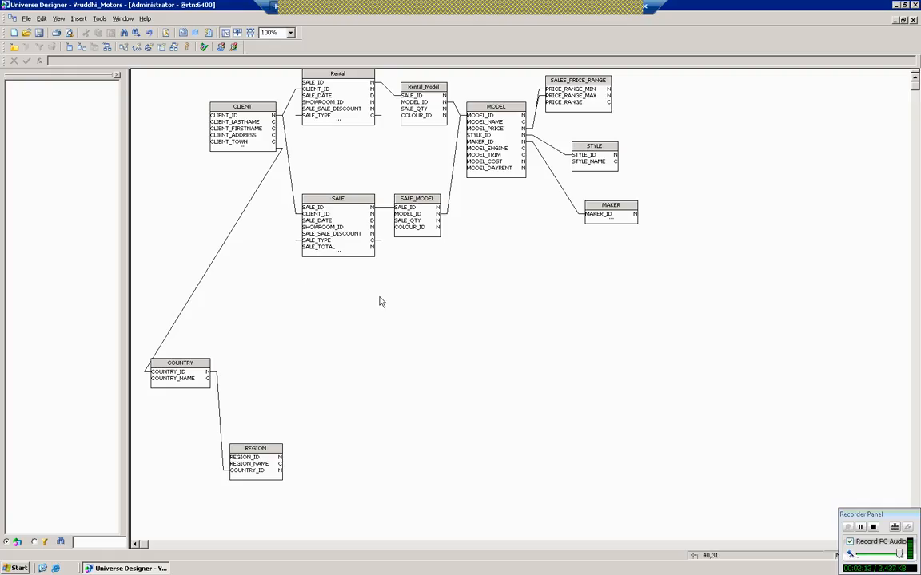
pyautogui.moveTo(203, 379); pyautogui.dragTo(242, 260)
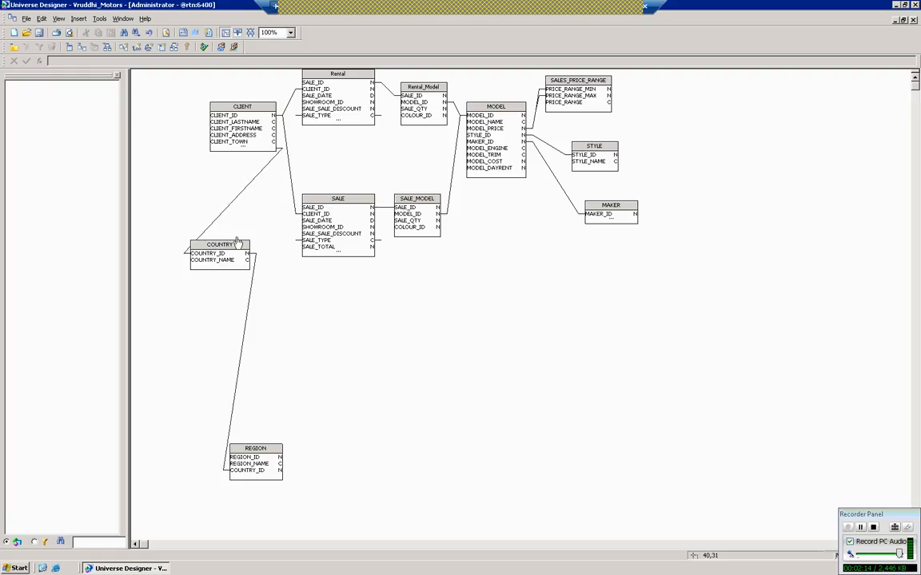
pyautogui.click(285, 462)
pyautogui.press('Delete')
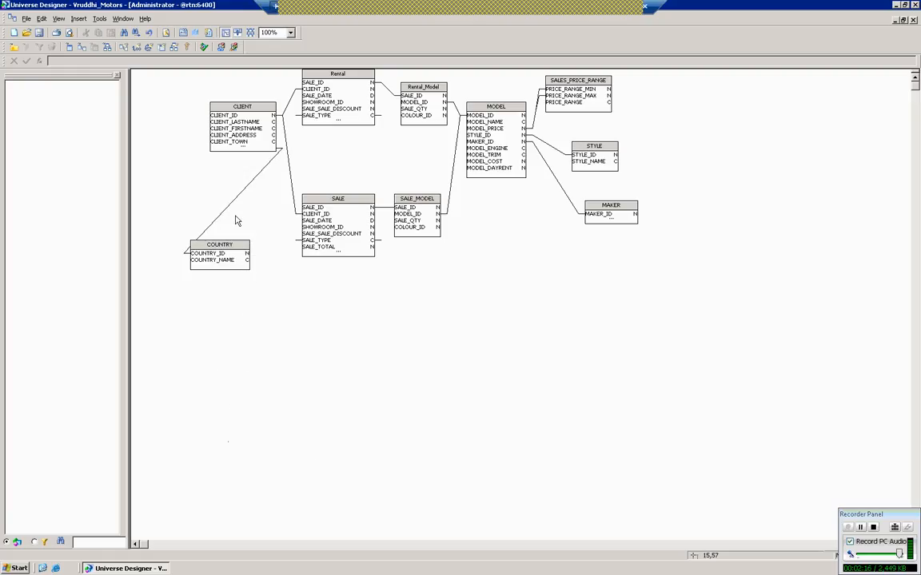
# - Delete the CLIENT–COUNTRY join and review the CLIENT–SALE join definition
pyautogui.moveTo(216, 243); pyautogui.dragTo(216, 316)
pyautogui.click(251, 207)
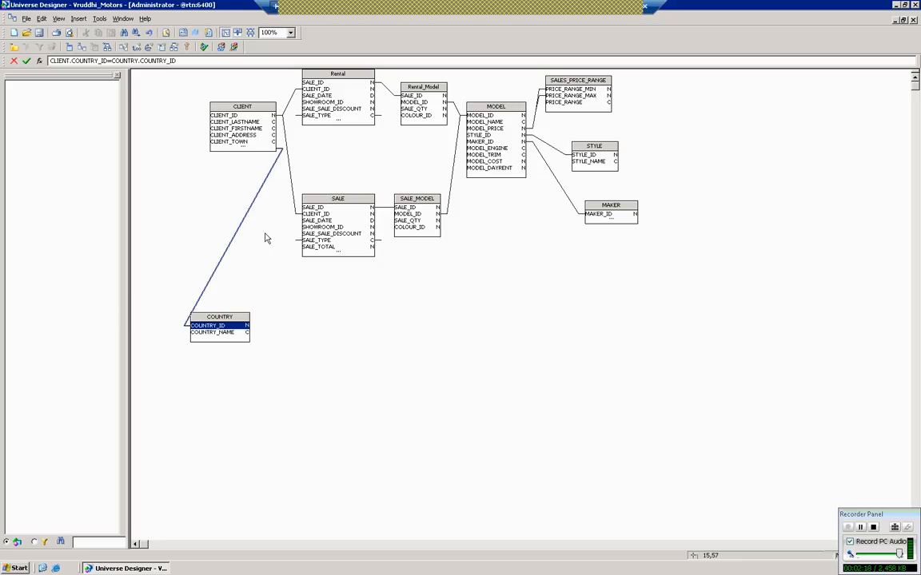
pyautogui.press('Delete')
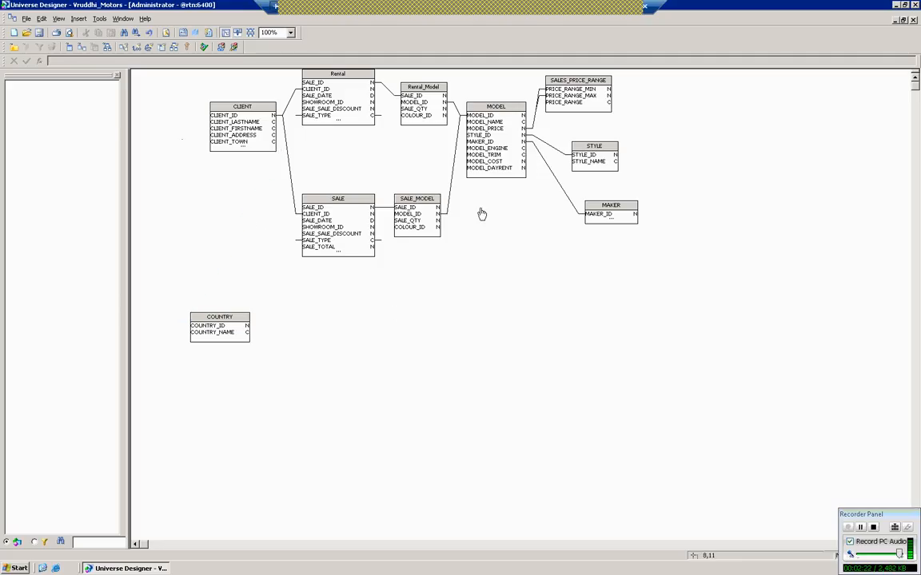
pyautogui.doubleClick(290, 154)
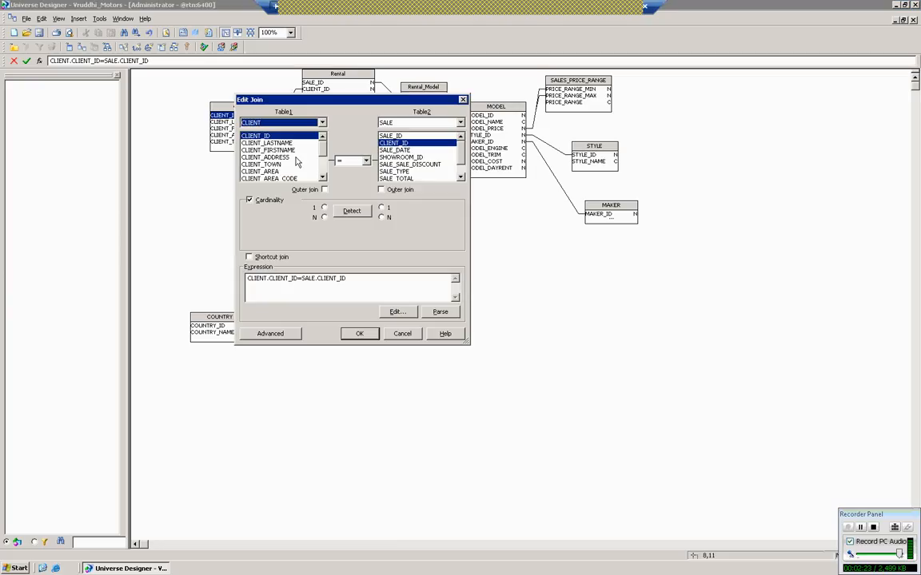
pyautogui.click(402, 334)
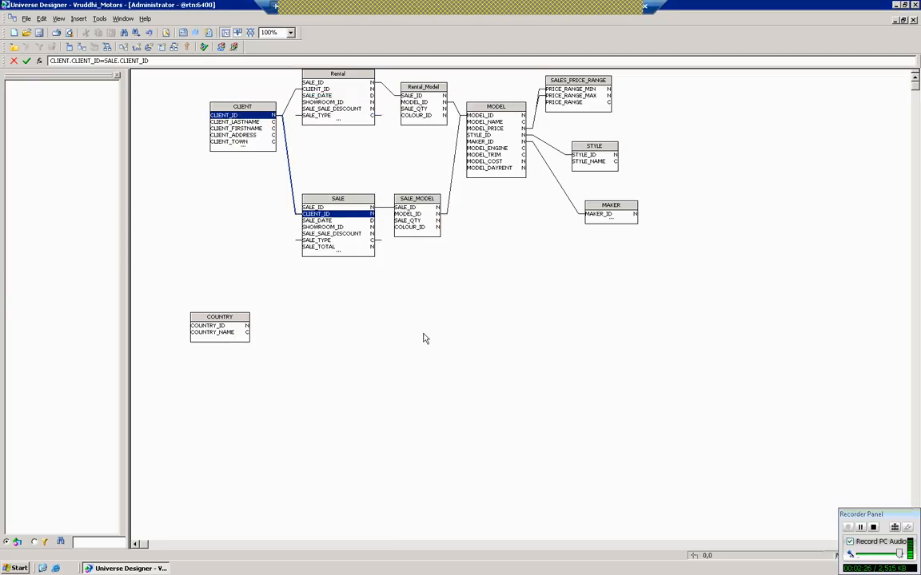
# - Insert the REGION table and place it beside CLIENT, resized to show all columns
pyautogui.rightClick(301, 298)
pyautogui.click(305, 300)
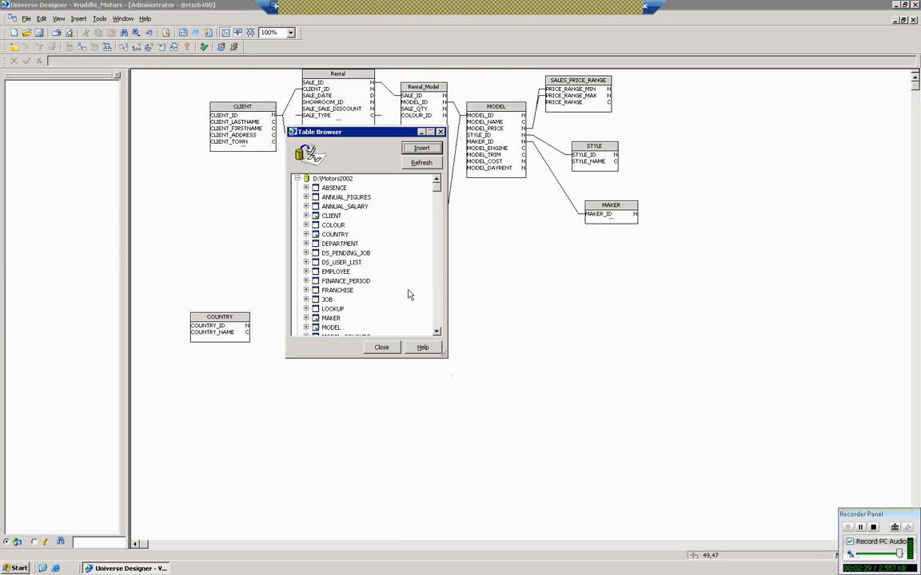
pyautogui.click(346, 282)
pyautogui.press('r')
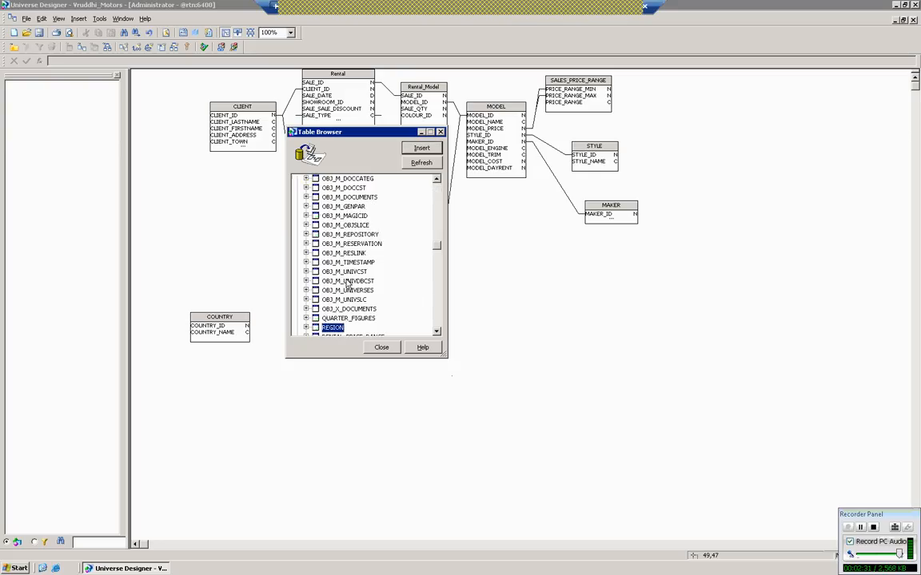
pyautogui.click(418, 150)
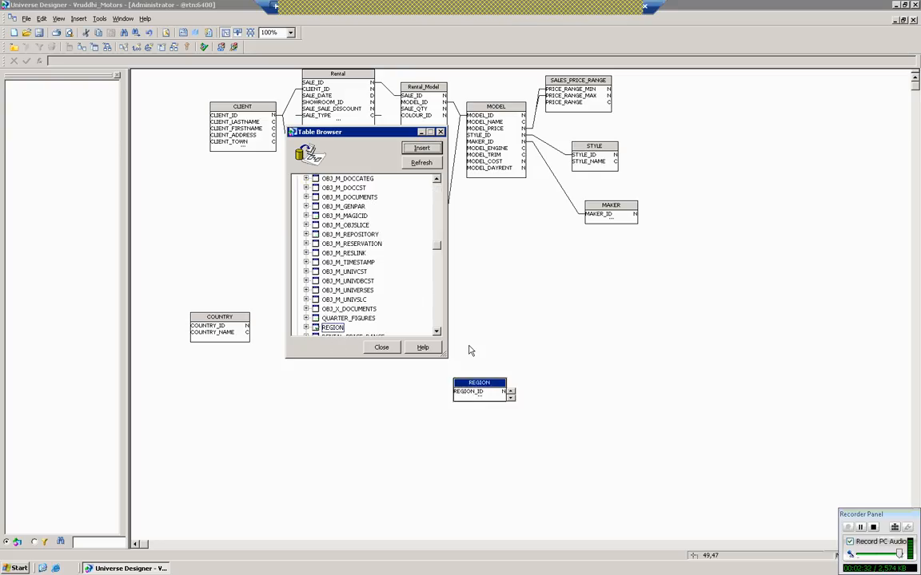
pyautogui.click(382, 349)
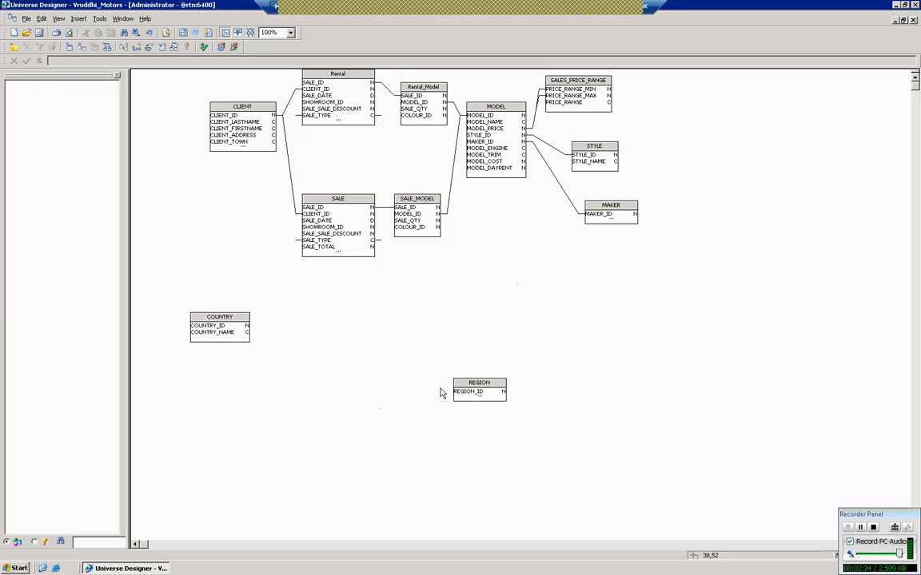
pyautogui.moveTo(461, 390); pyautogui.dragTo(211, 201)
pyautogui.moveTo(222, 249); pyautogui.dragTo(228, 224)
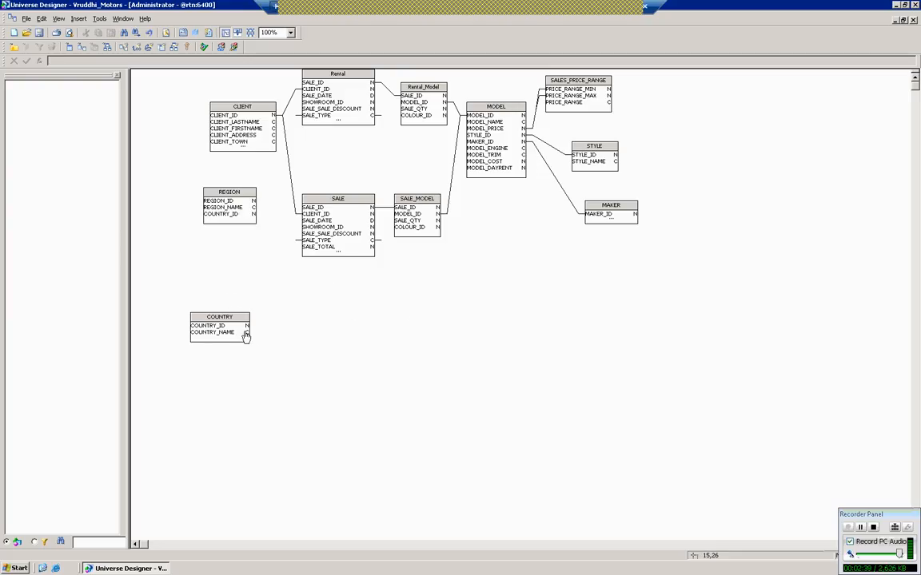
# - Join REGION to COUNTRY on COUNTRY_ID and to CLIENT on REGION_ID, detecting cardinality
pyautogui.moveTo(239, 325); pyautogui.dragTo(273, 263)
pyautogui.click(303, 250)
pyautogui.moveTo(267, 148); pyautogui.dragTo(240, 168)
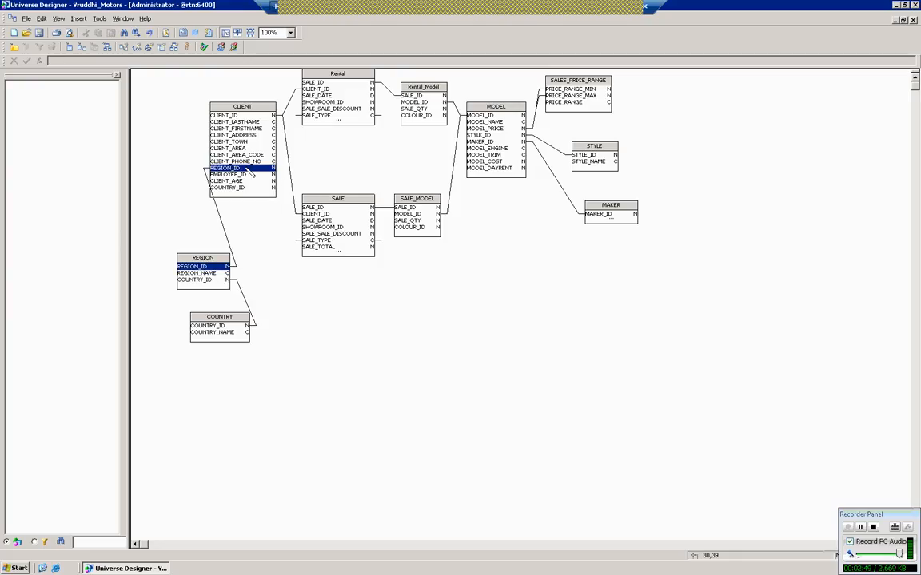
pyautogui.click(245, 309)
pyautogui.doubleClick(246, 309)
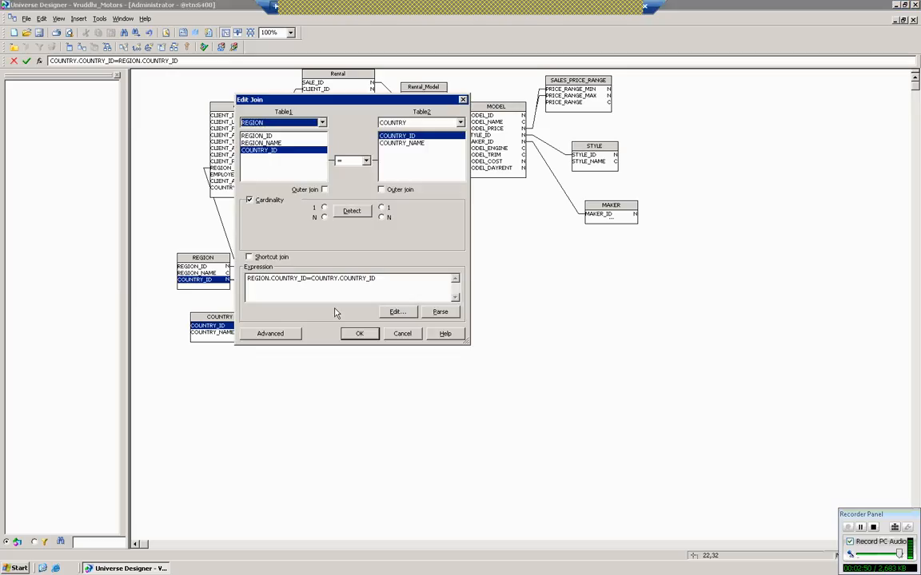
pyautogui.click(346, 210)
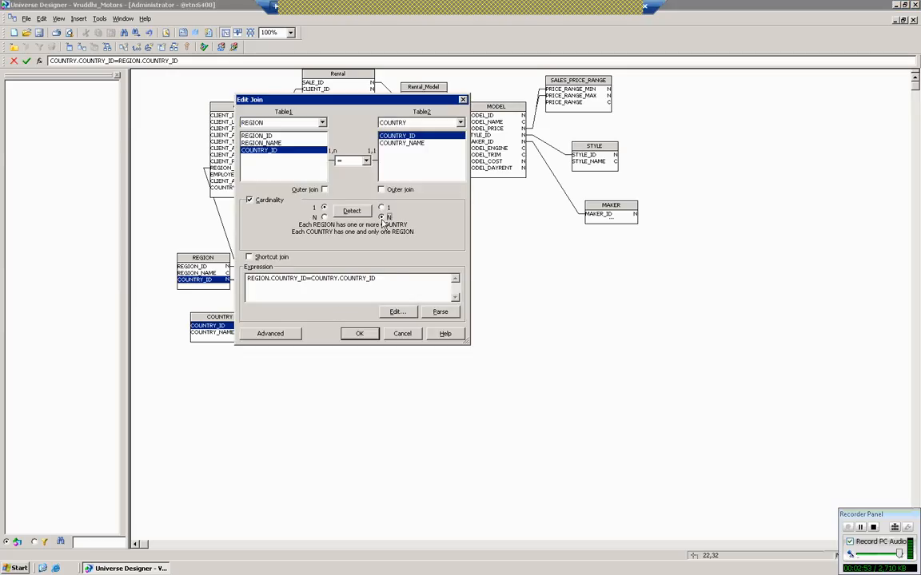
pyautogui.click(359, 334)
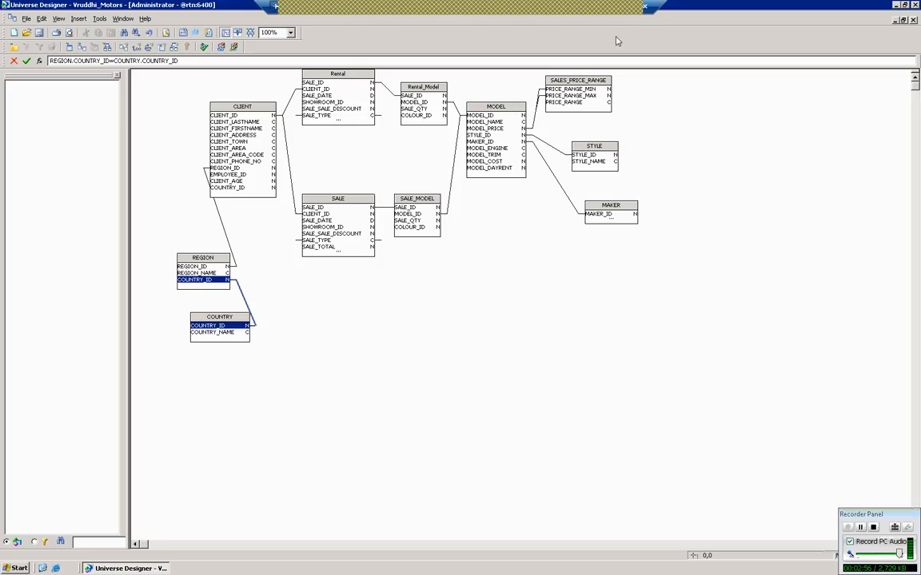
pyautogui.hotkey('alt', 'Tab')
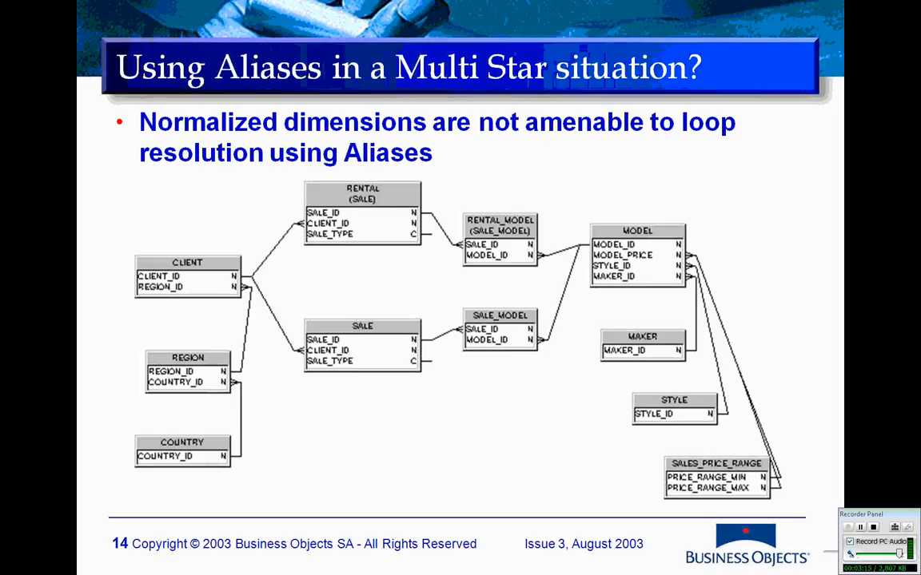
# - End the multi-star aliases slide show and switch back to Universe Designer
pyautogui.press('Escape')
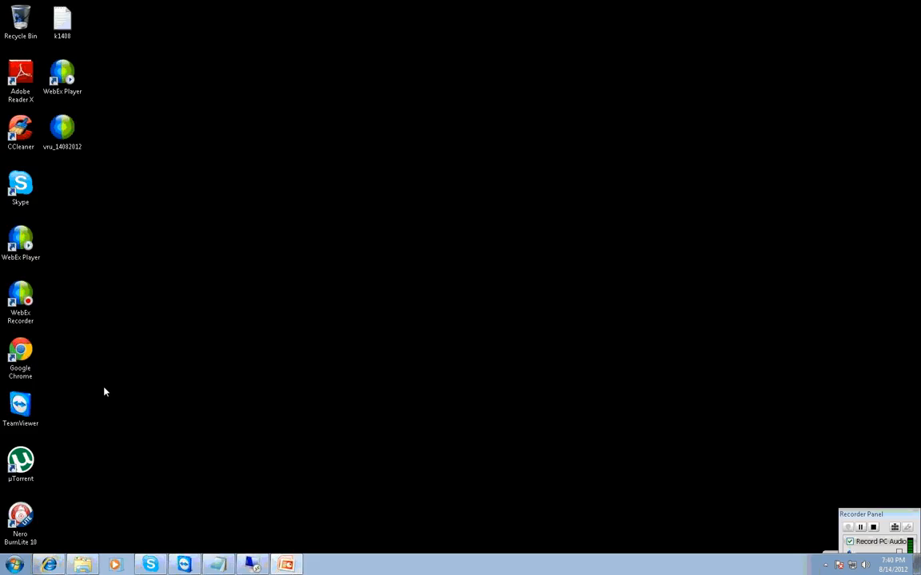
pyautogui.click(252, 565)
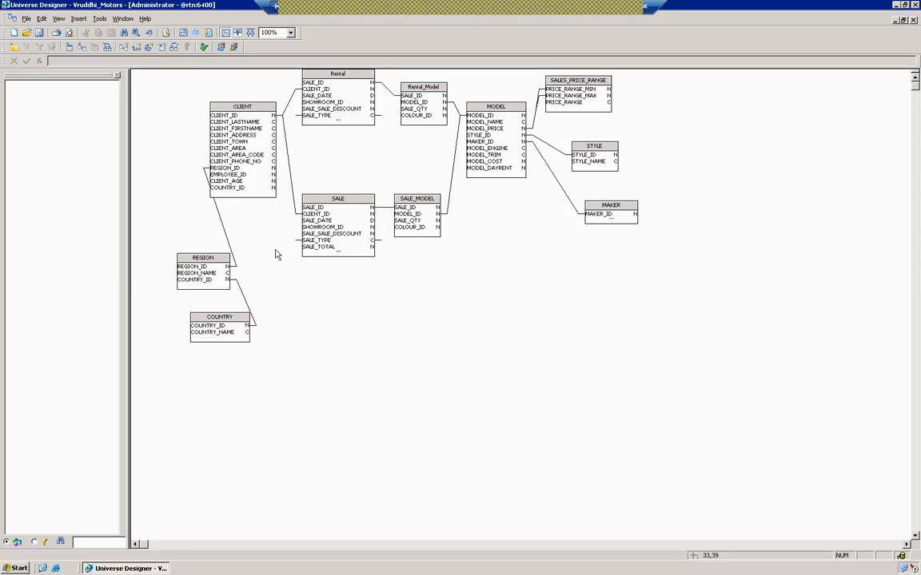
# - Set Tools > Options > Graphics to draw join cardinality as Arity symbols
pyautogui.doubleClick(242, 300)
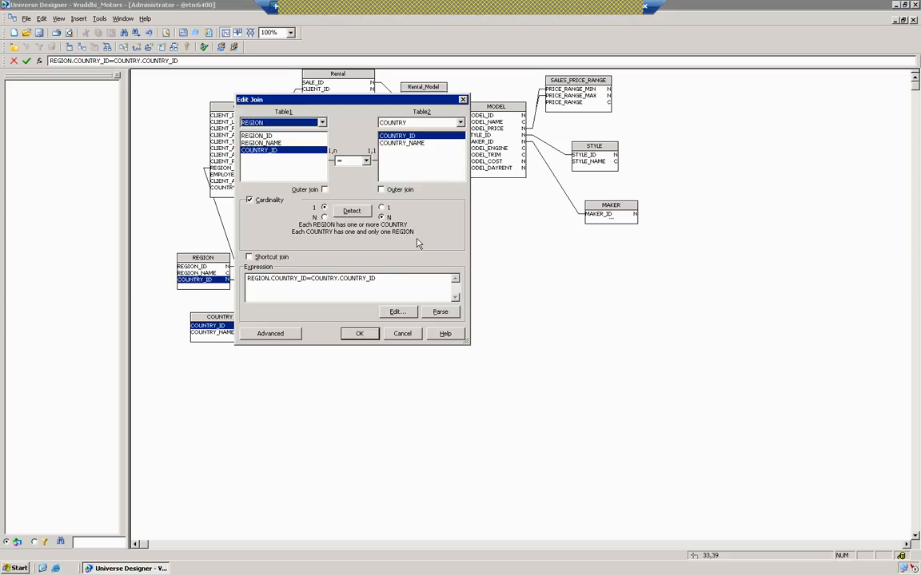
pyautogui.click(362, 336)
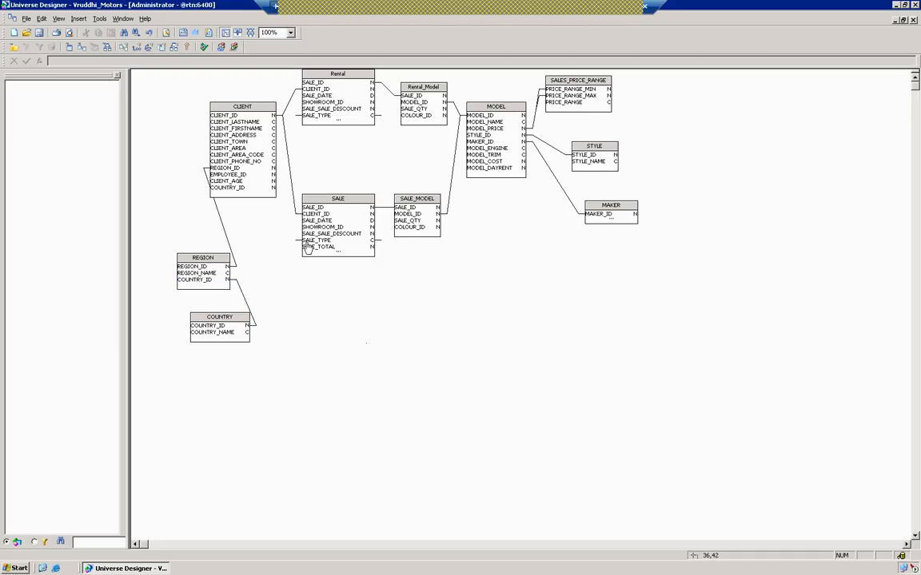
pyautogui.click(100, 20)
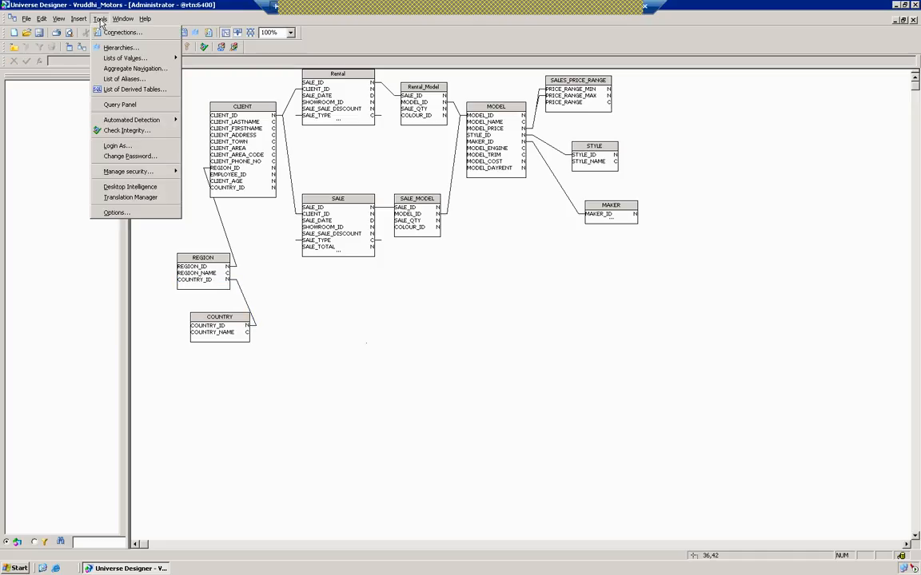
pyautogui.click(115, 213)
pyautogui.click(443, 180)
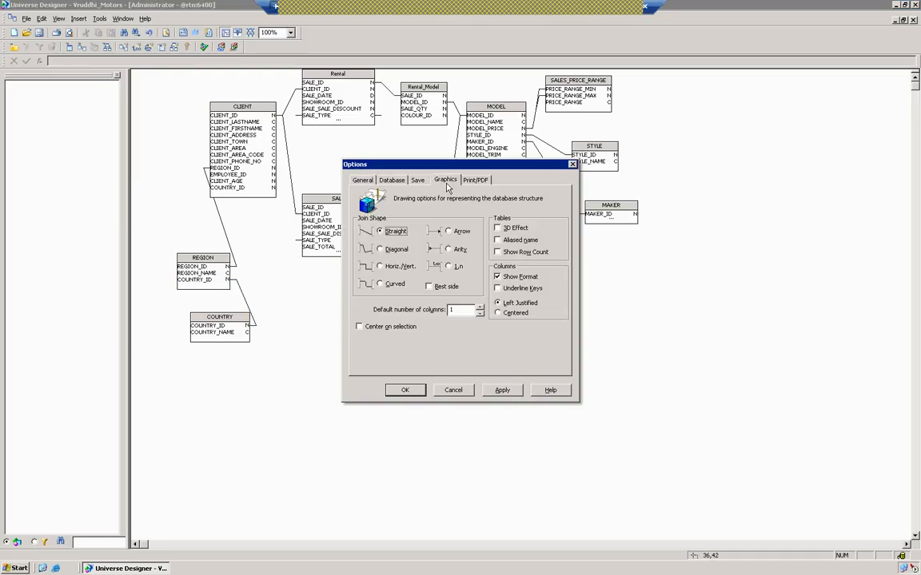
pyautogui.click(447, 249)
pyautogui.click(501, 391)
pyautogui.click(448, 390)
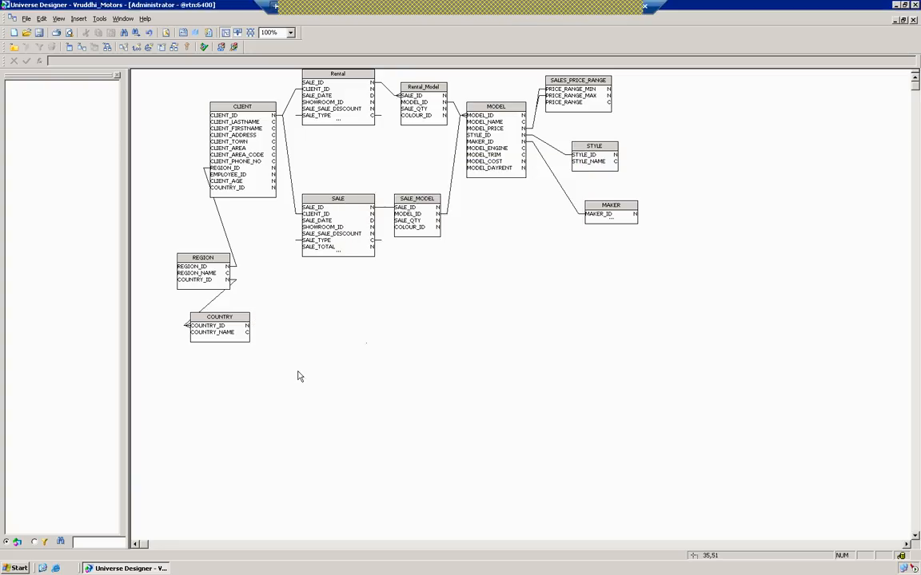
# - Move COUNTRY down-right and re-detect the REGION–COUNTRY cardinality as many REGIONs per COUNTRY
pyautogui.moveTo(200, 328); pyautogui.dragTo(272, 354)
pyautogui.doubleClick(244, 315)
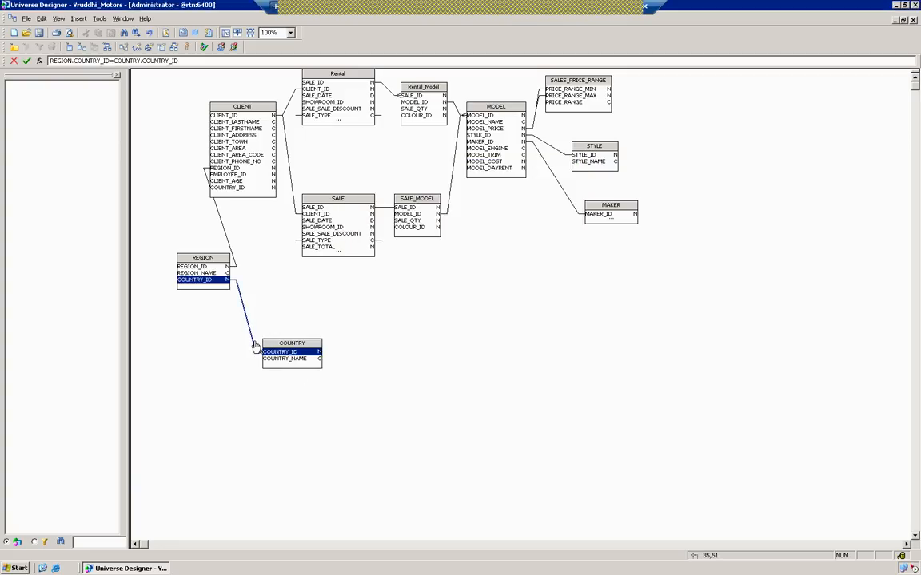
pyautogui.click(352, 210)
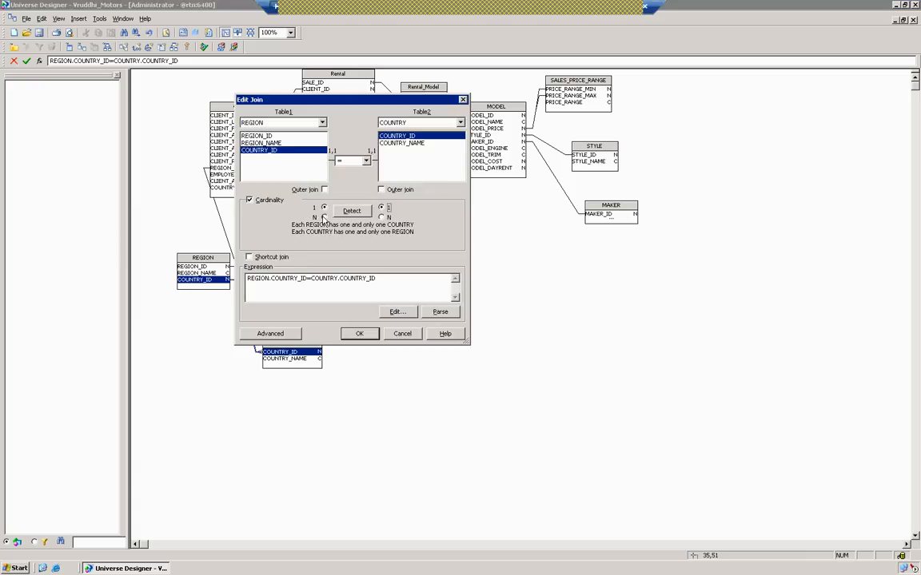
pyautogui.click(358, 333)
pyautogui.click(357, 342)
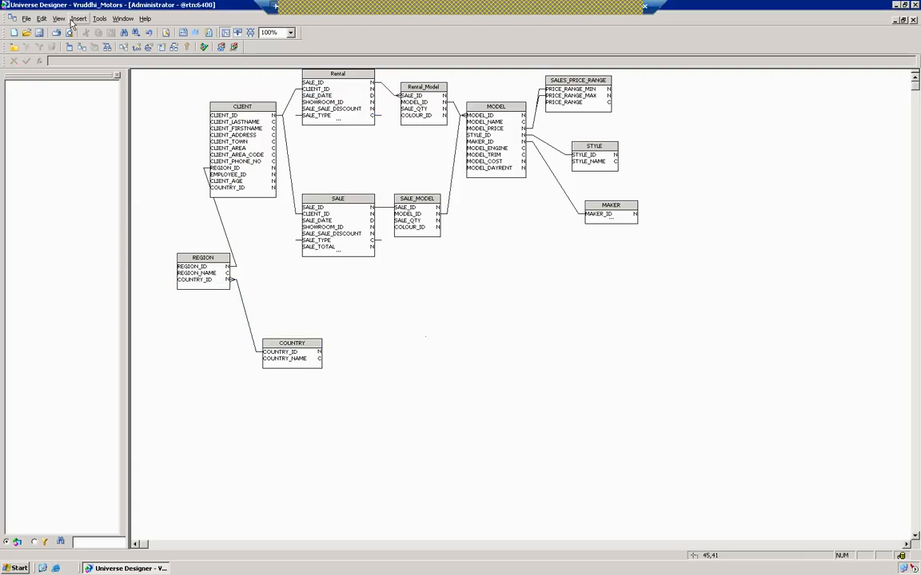
pyautogui.click(100, 18)
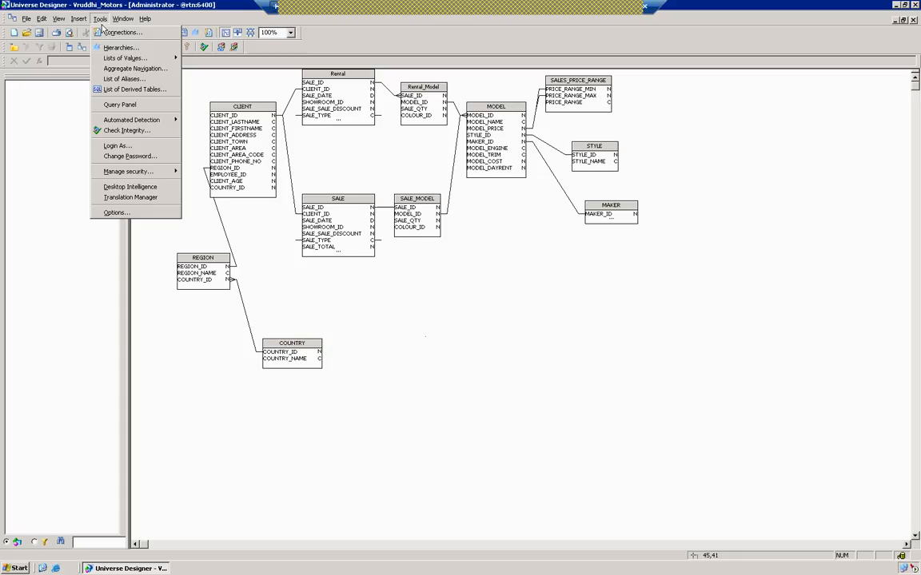
pyautogui.click(116, 212)
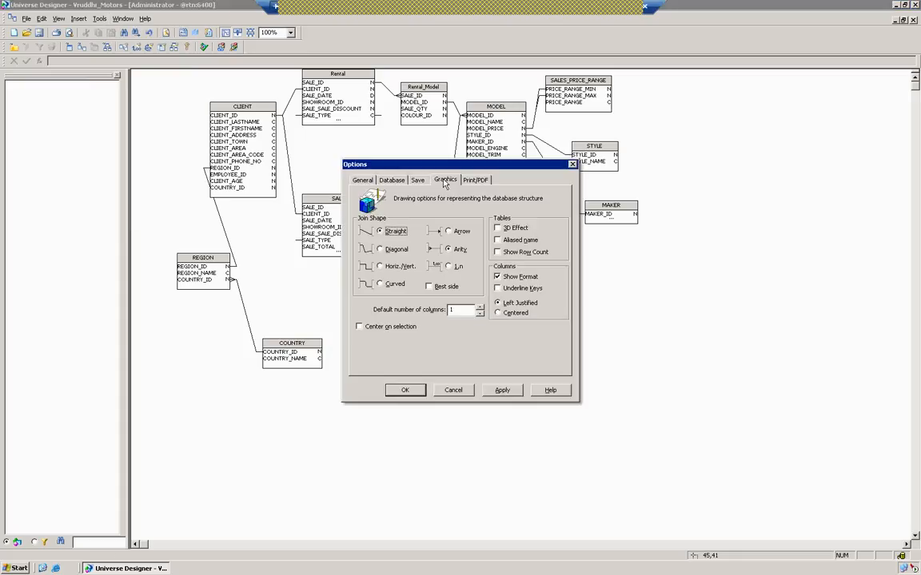
pyautogui.click(395, 232)
pyautogui.click(405, 390)
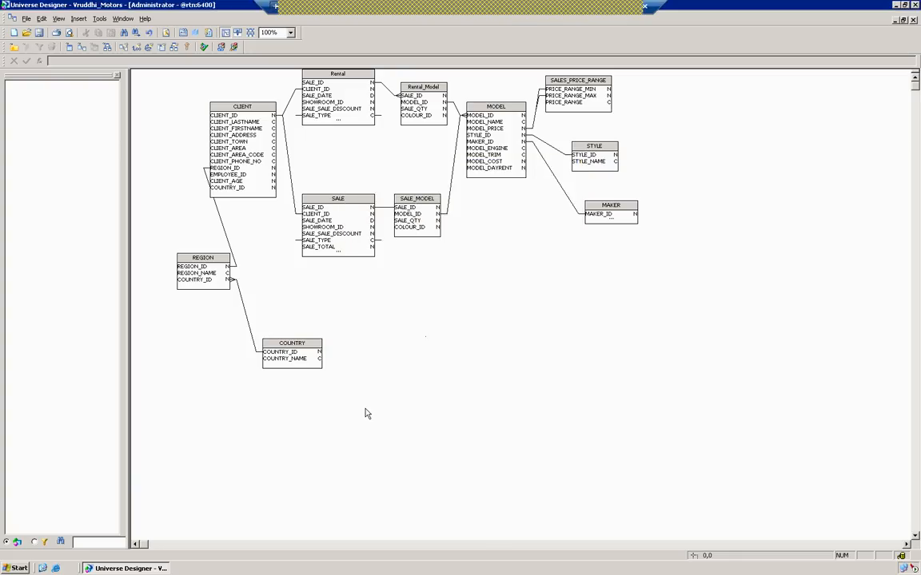
# - Detect cardinality for the REGION–CLIENT and CLIENT–Rental joins
pyautogui.doubleClick(222, 229)
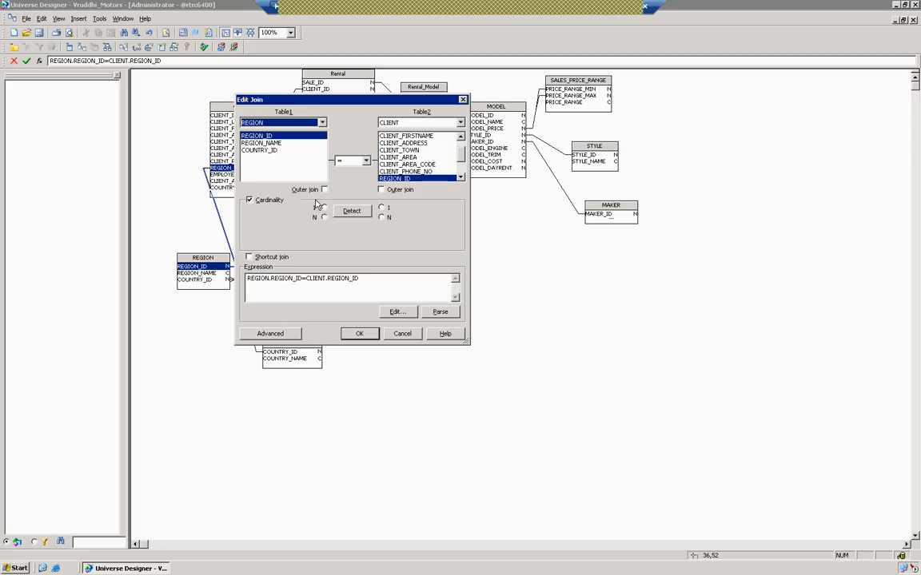
pyautogui.click(361, 212)
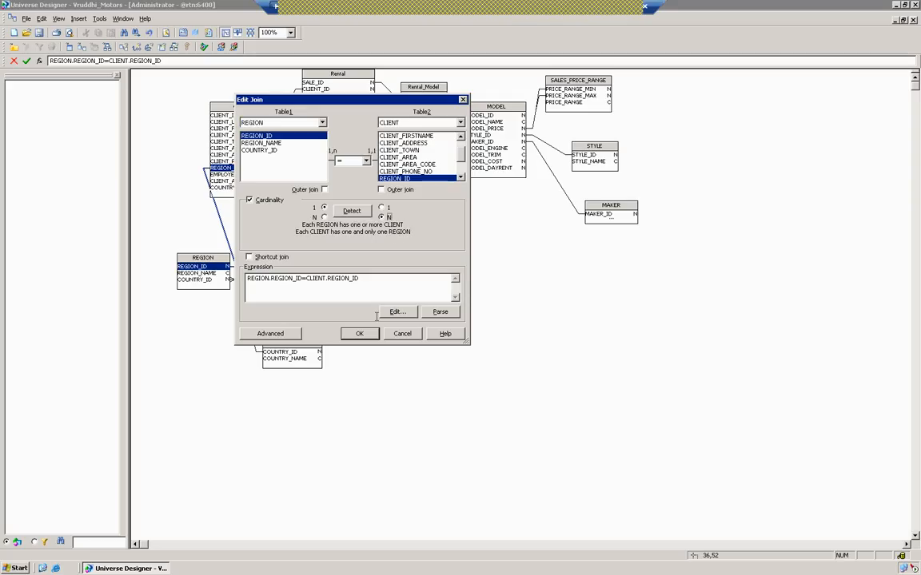
pyautogui.click(364, 334)
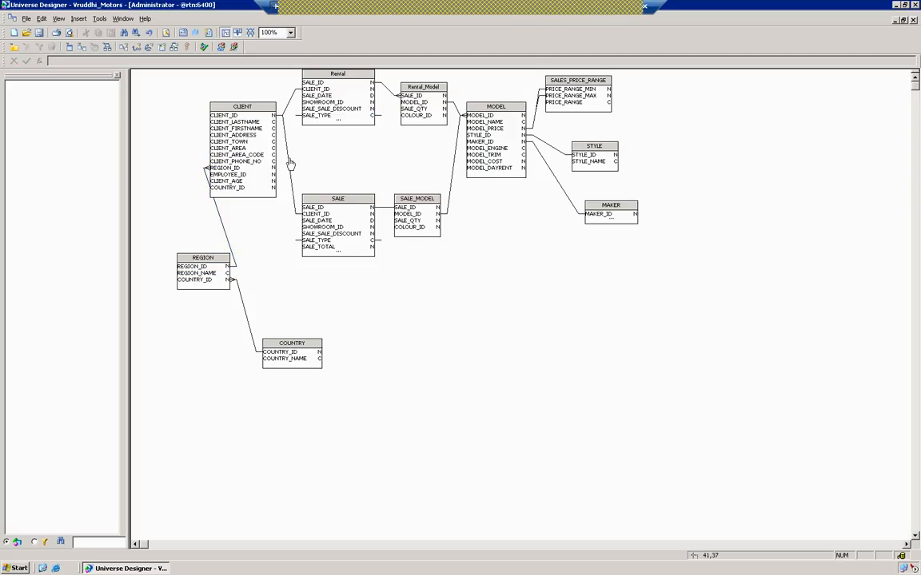
pyautogui.doubleClick(286, 102)
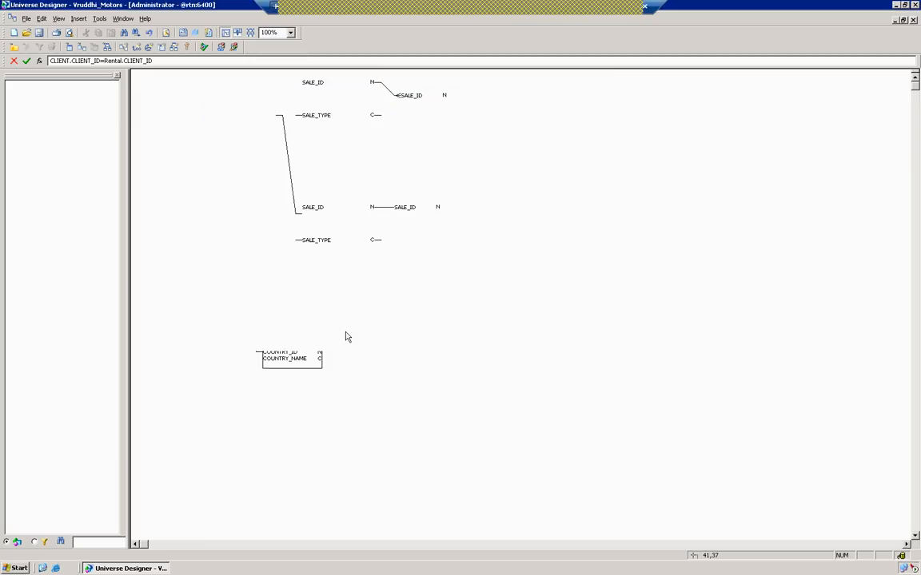
pyautogui.click(352, 210)
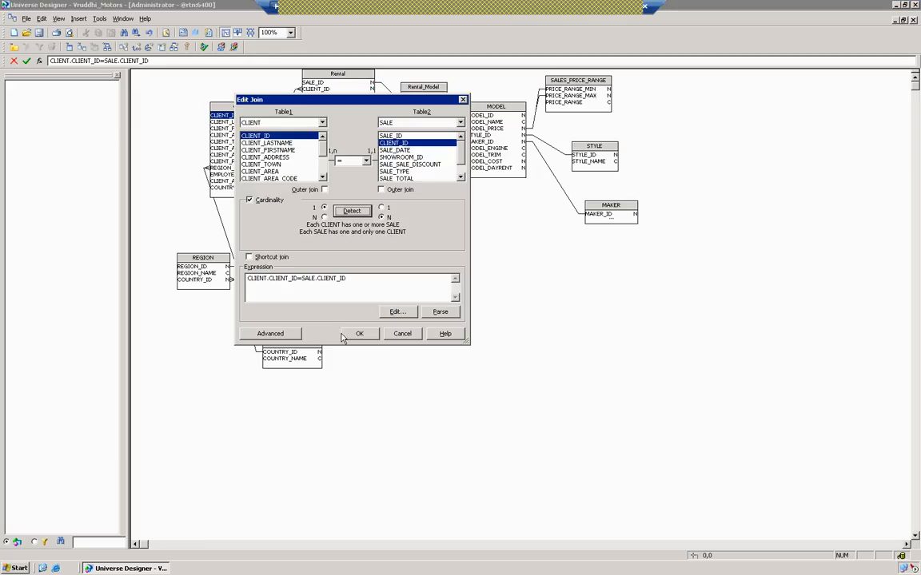
pyautogui.click(359, 334)
# - Detect one-to-many cardinality for the SALE–SALE_MODEL join on SALE_ID, then disconnect
pyautogui.doubleClick(349, 184)
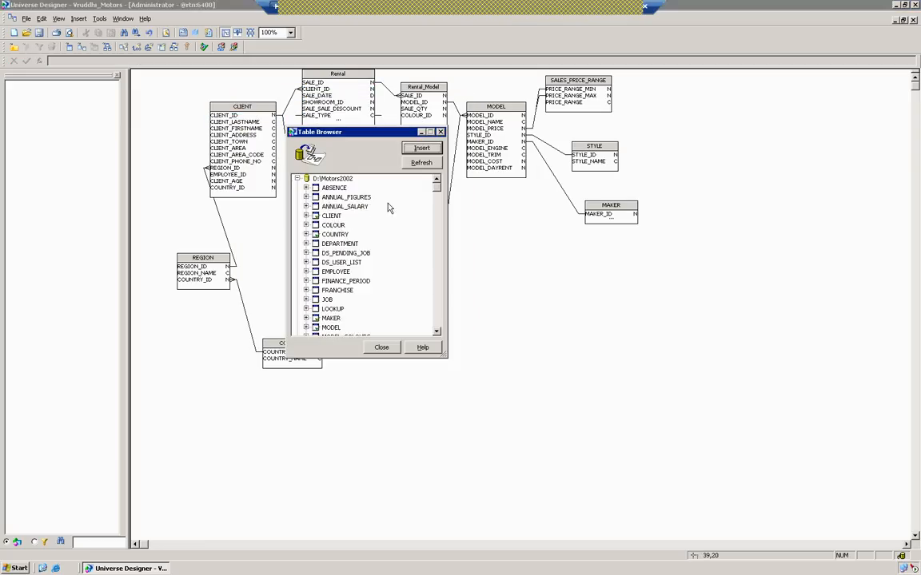
pyautogui.click(422, 164)
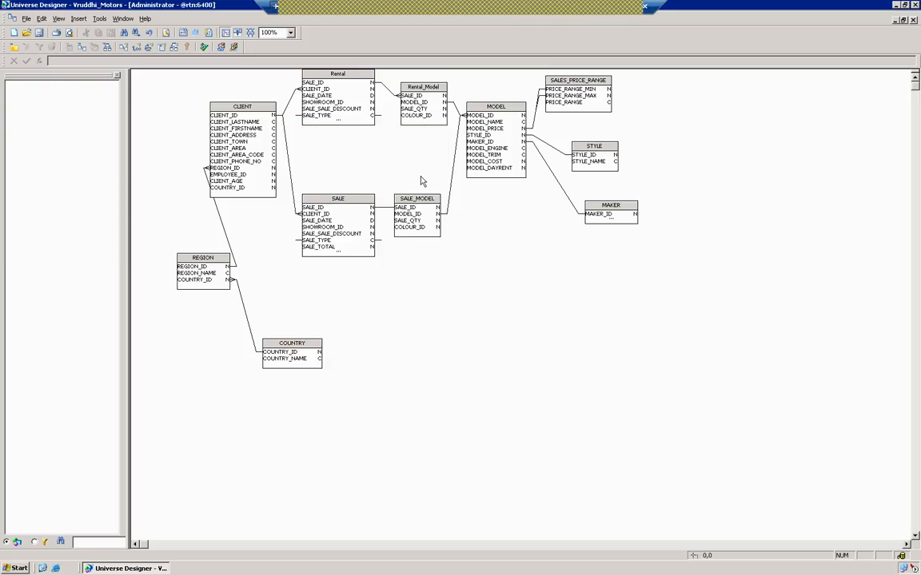
pyautogui.doubleClick(385, 211)
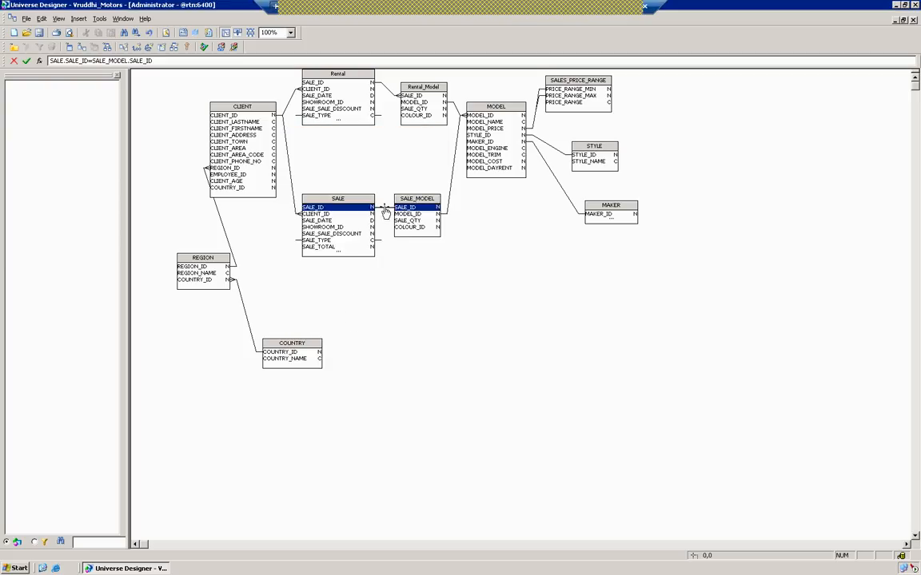
pyautogui.click(352, 212)
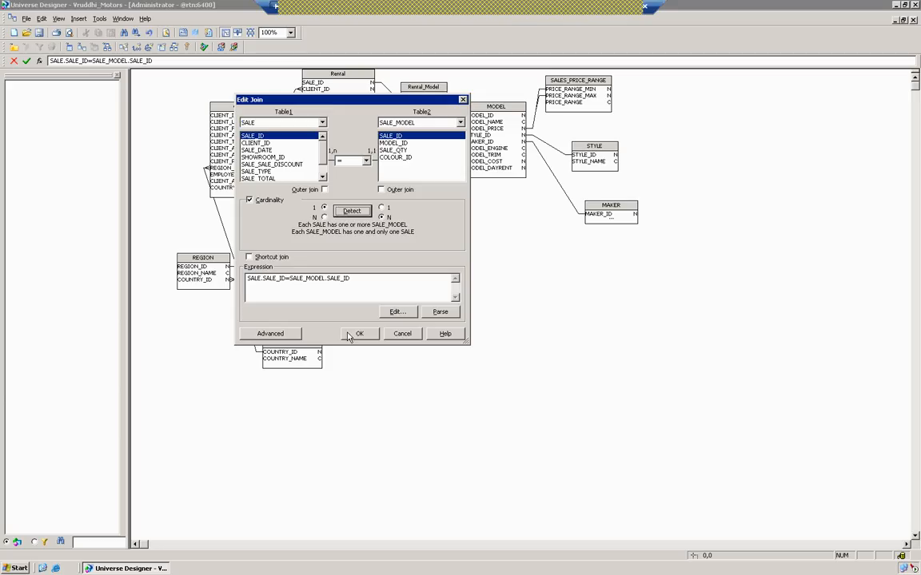
pyautogui.click(358, 333)
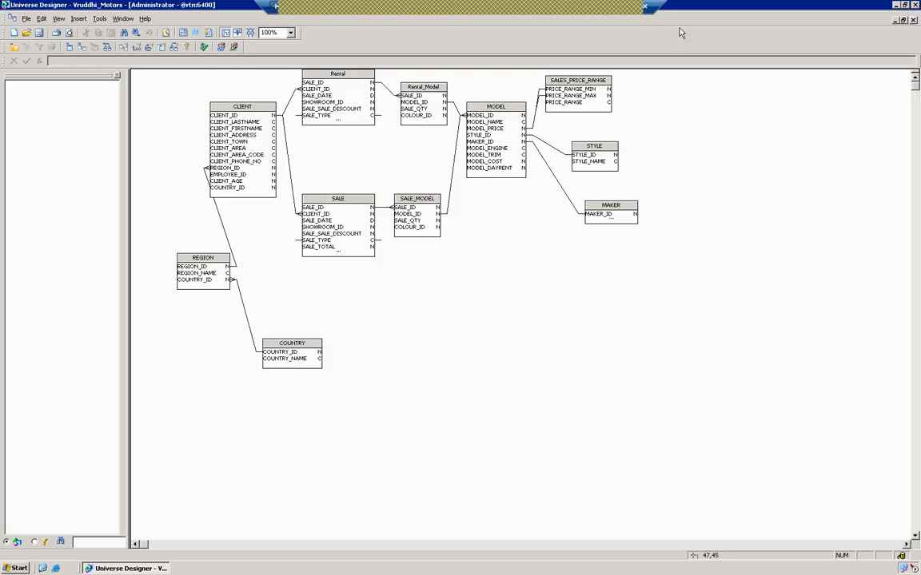
pyautogui.click(580, 7)
# - End the remote session and reconnect to the server, accepting the certificate warning
pyautogui.click(495, 326)
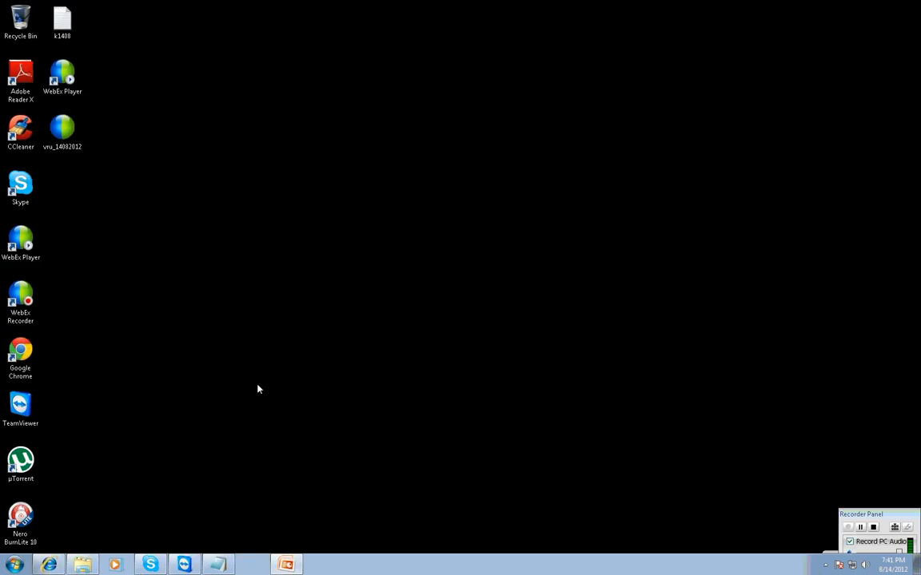
pyautogui.click(15, 565)
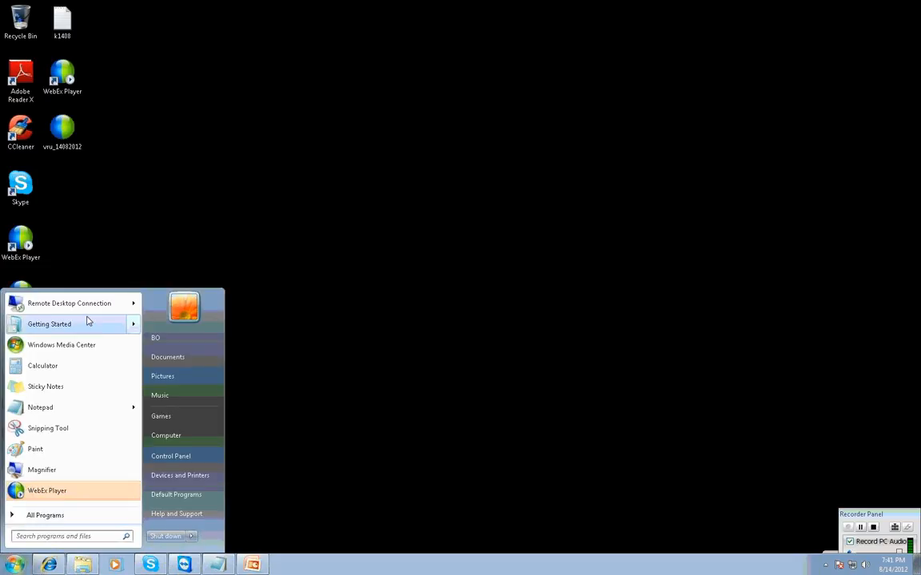
pyautogui.click(88, 304)
pyautogui.click(512, 235)
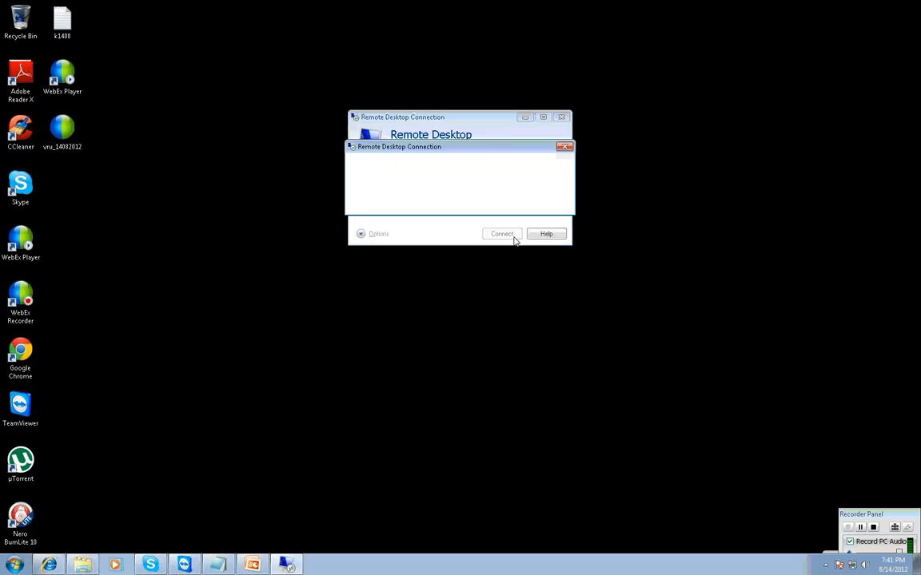
pyautogui.click(489, 228)
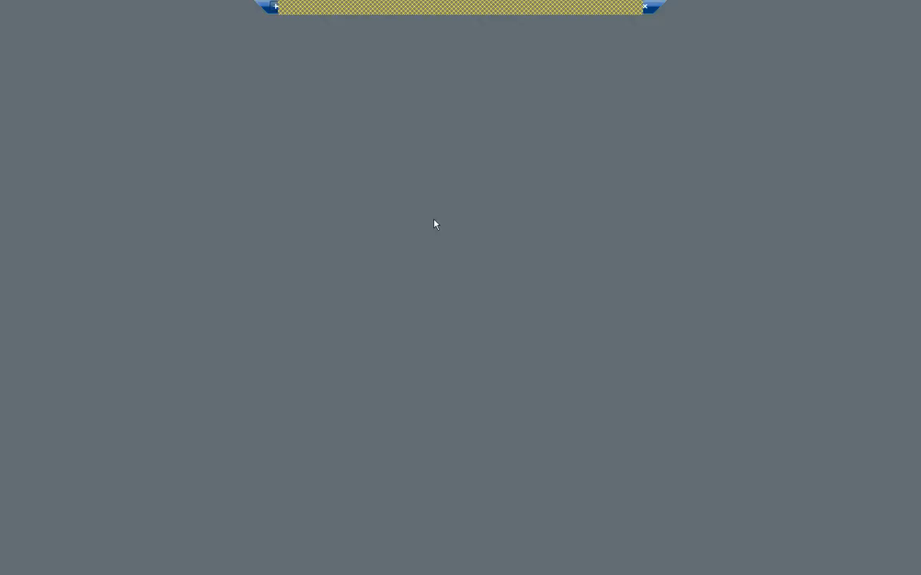
# - Log back on with the user name and password, re-entering the password once
pyautogui.write('tobi')
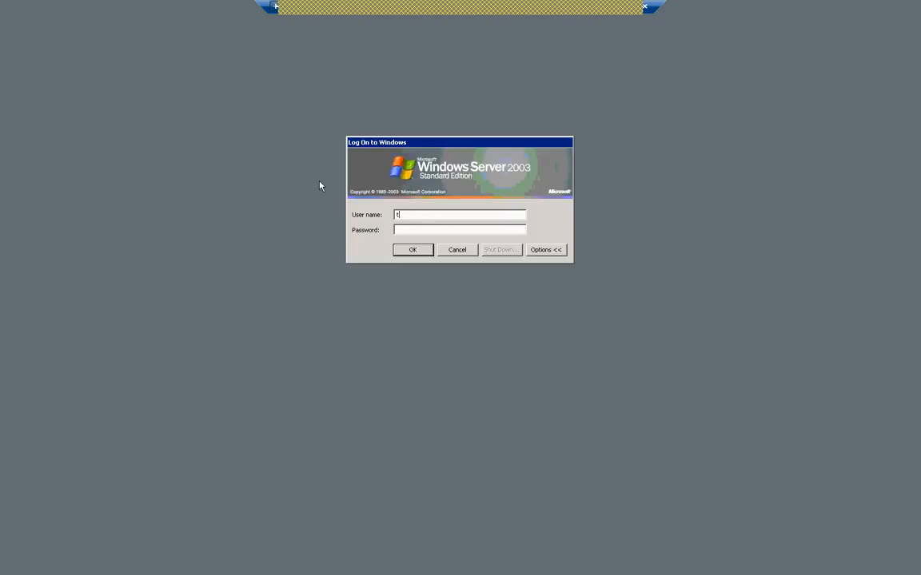
pyautogui.press('Tab')
pyautogui.write('•••••••')
pyautogui.press('Return')
pyautogui.press('Return')
pyautogui.write('••••••')
pyautogui.press('Return')
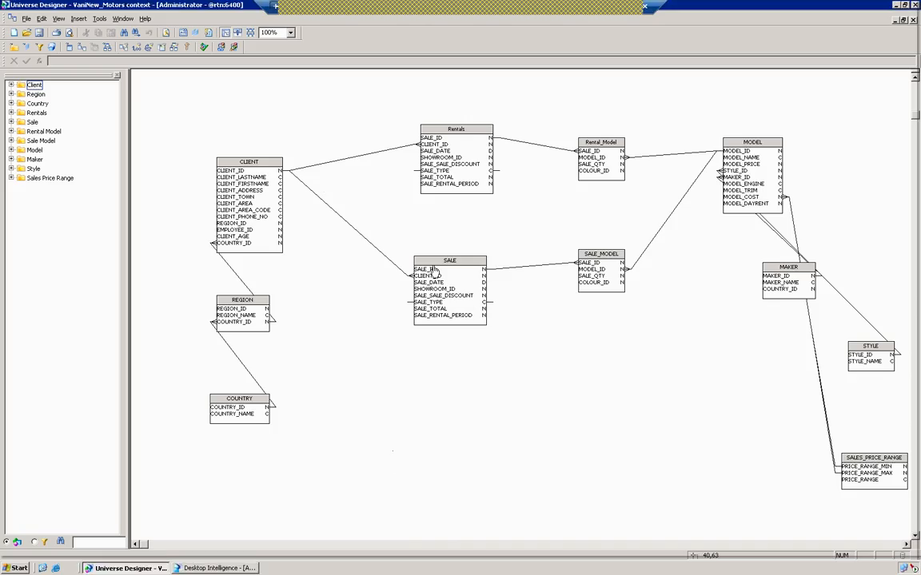
# - Switch on List Mode to show the tables, joins and contexts lists, then open Check Integrity
pyautogui.click(212, 32)
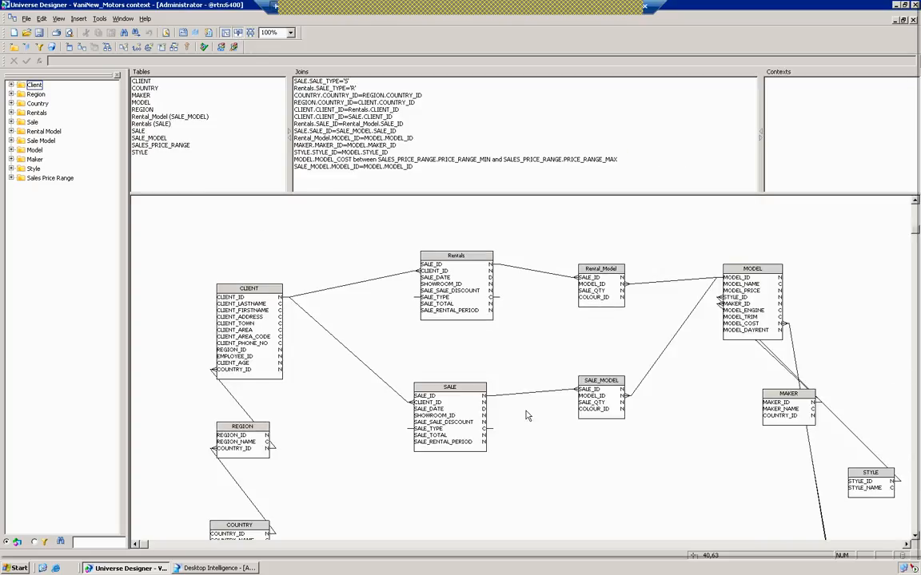
pyautogui.scroll(-3, 647, 402)
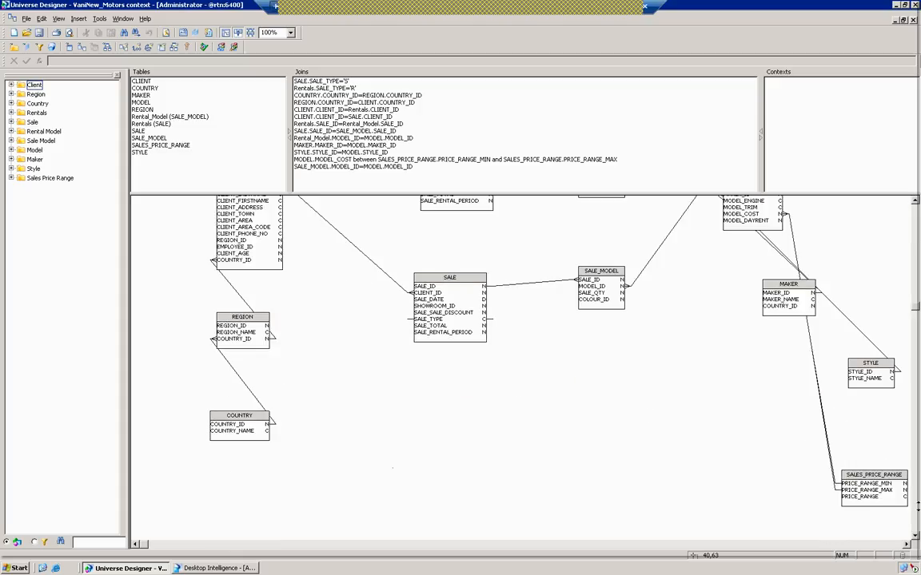
pyautogui.click(909, 544)
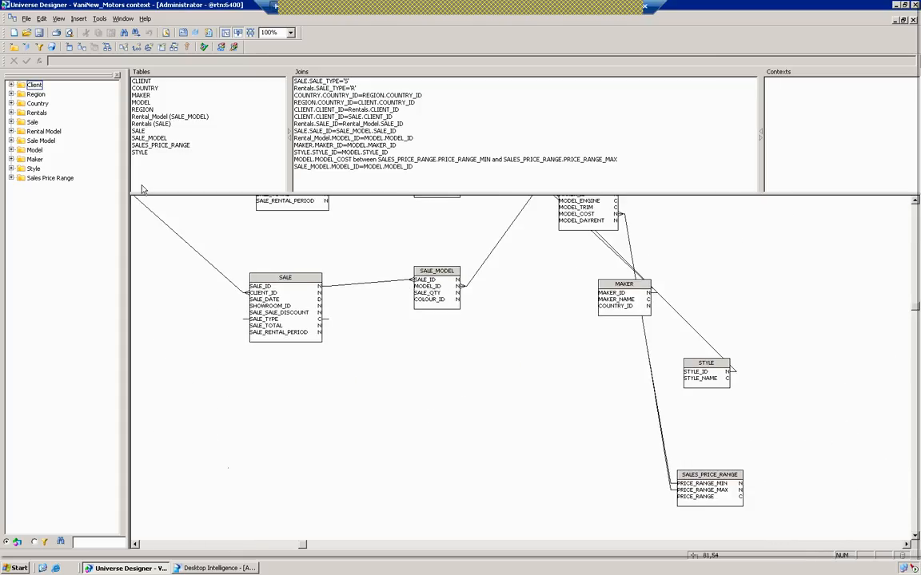
pyautogui.click(99, 19)
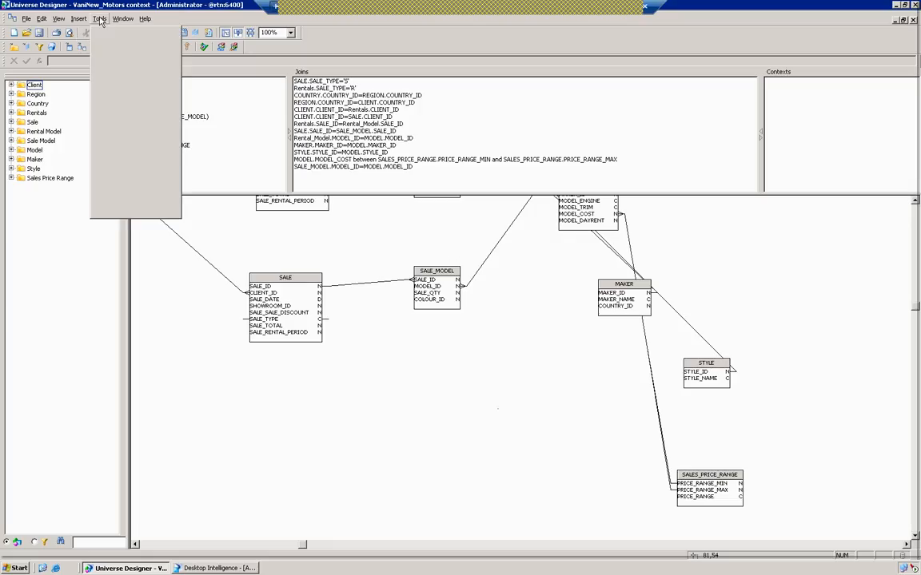
pyautogui.click(112, 97)
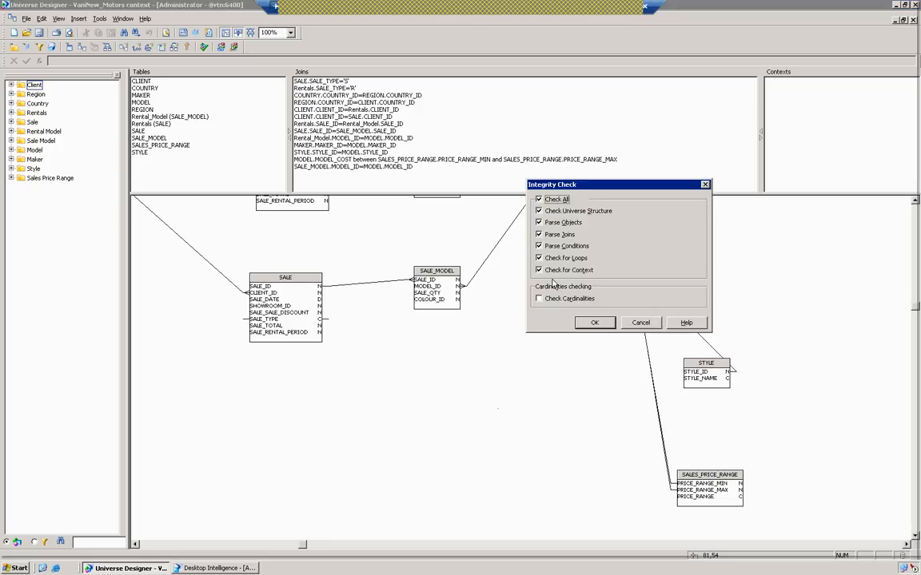
# - Run the integrity check and highlight the single loop: CLIENT, Rentals, Rental_Model, MODEL, SALE_MODEL, SALE
pyautogui.click(593, 322)
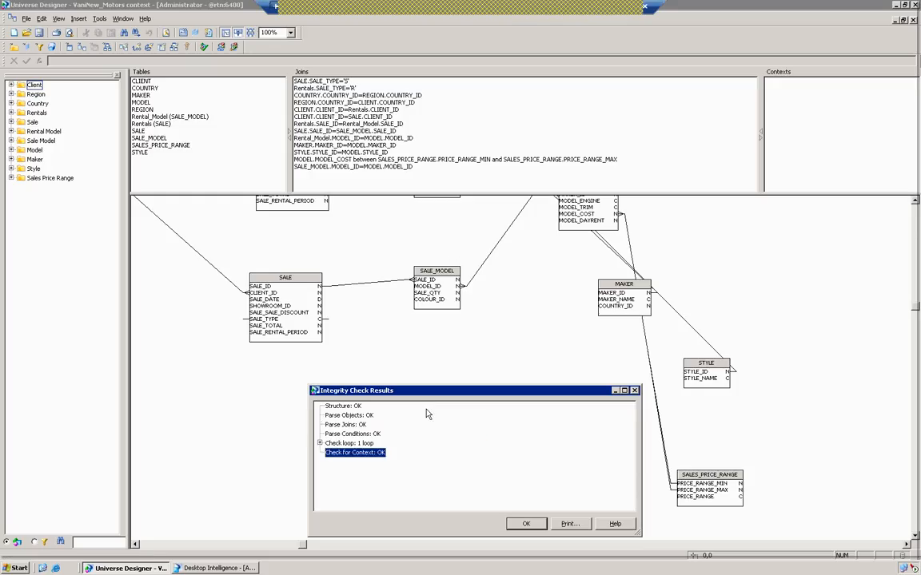
pyautogui.click(319, 442)
pyautogui.click(432, 452)
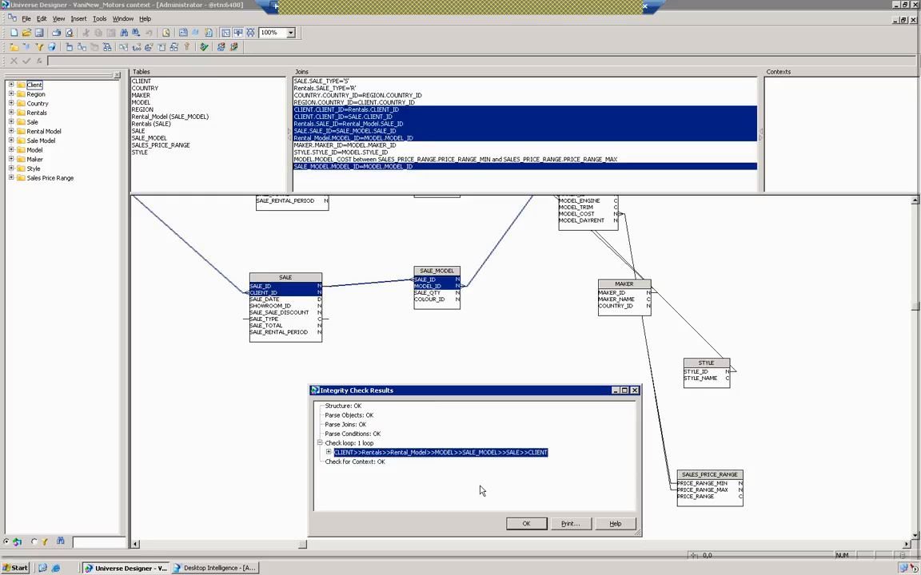
pyautogui.click(524, 524)
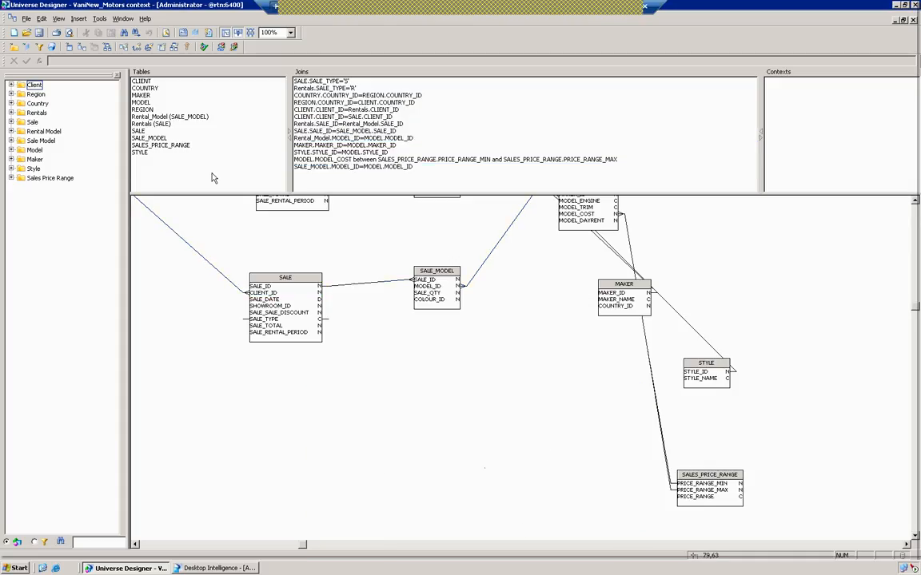
pyautogui.click(99, 18)
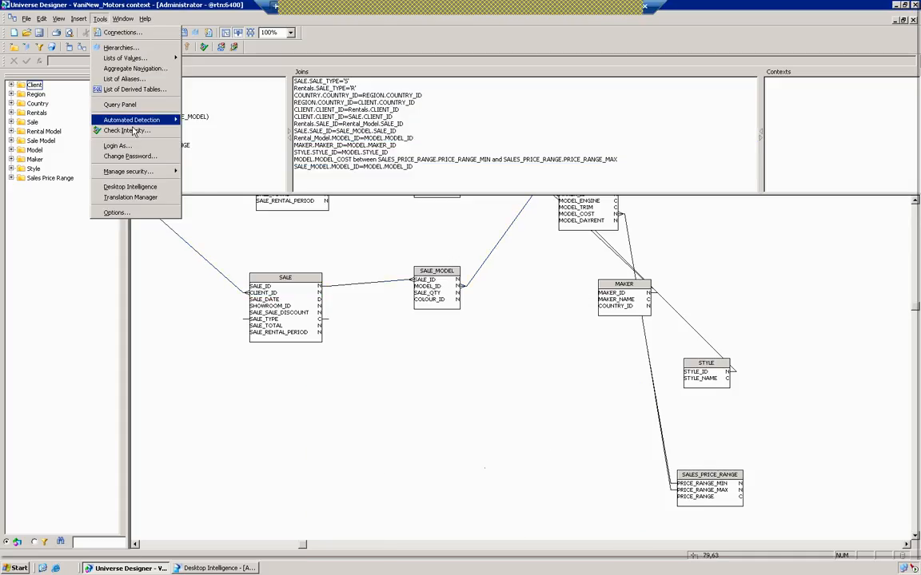
# - Run Detect Loops and accept the suggested Rental_Model and SALE_MODEL candidate contexts
pyautogui.moveTo(179, 120)
pyautogui.click(215, 150)
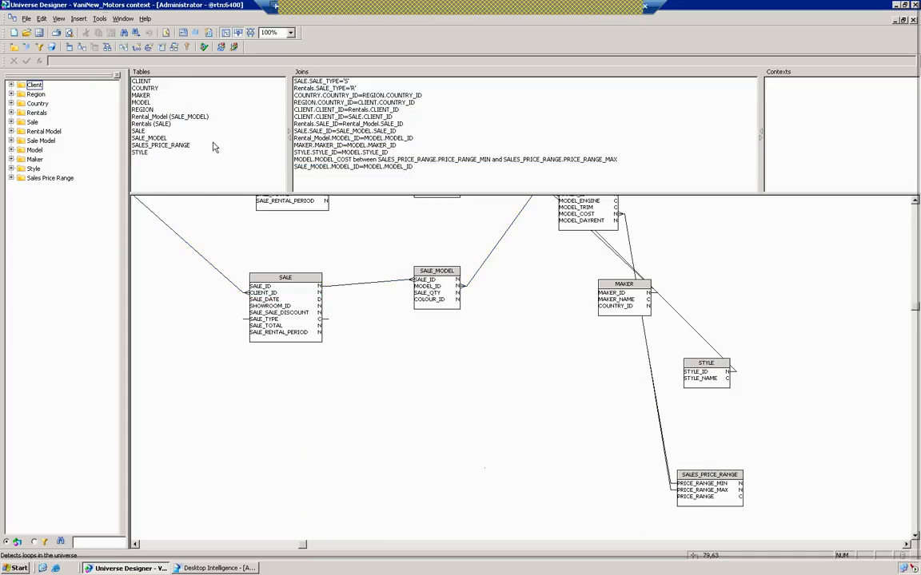
pyautogui.click(499, 301)
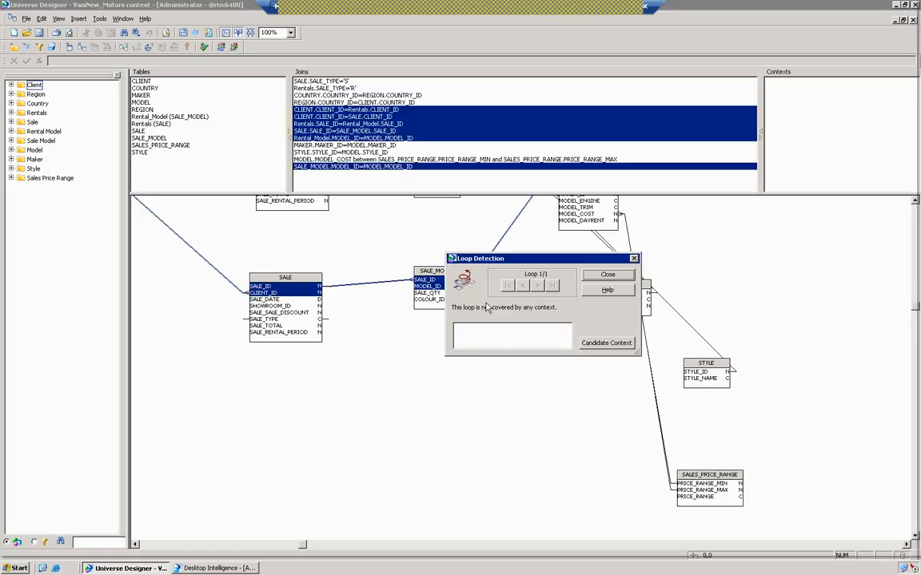
pyautogui.moveTo(508, 312); pyautogui.dragTo(182, 71)
pyautogui.click(280, 145)
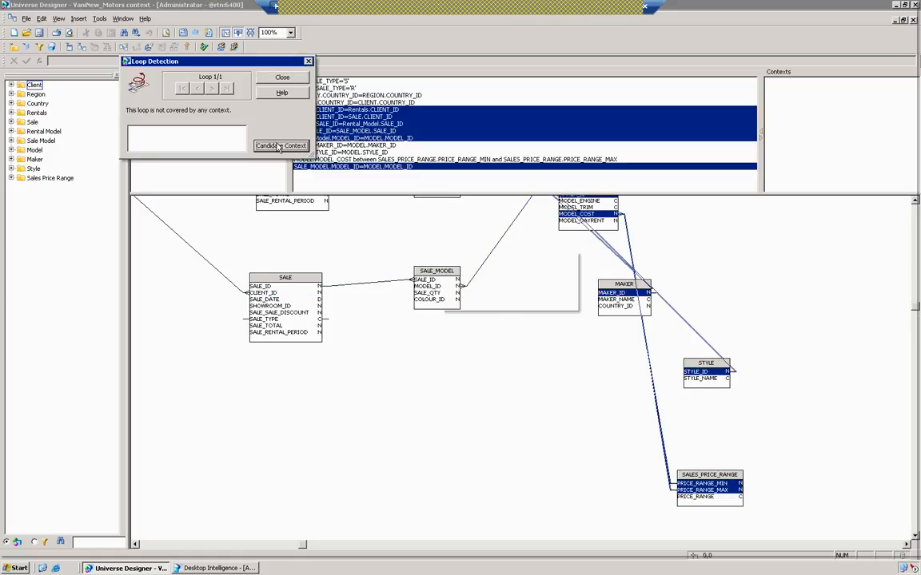
pyautogui.click(579, 245)
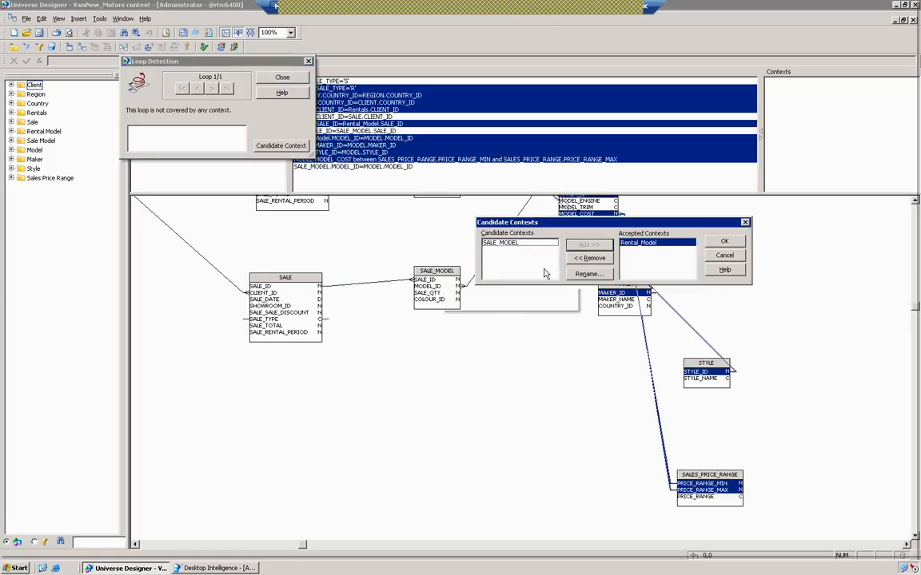
pyautogui.click(578, 246)
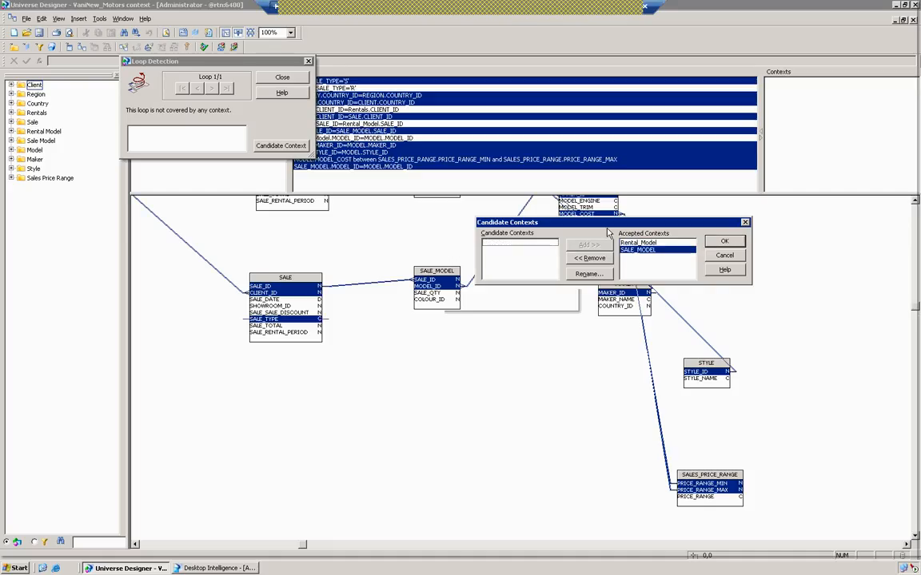
pyautogui.click(719, 241)
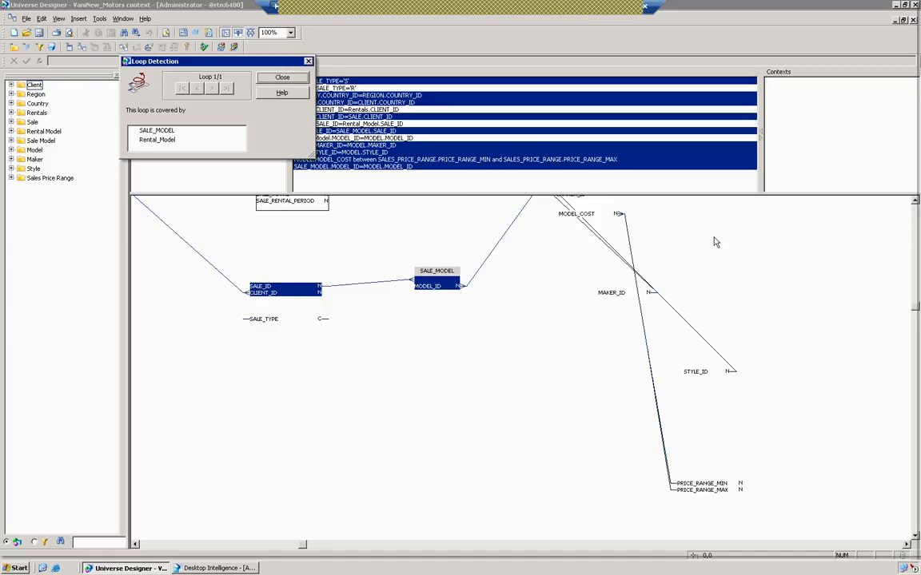
pyautogui.press('Escape')
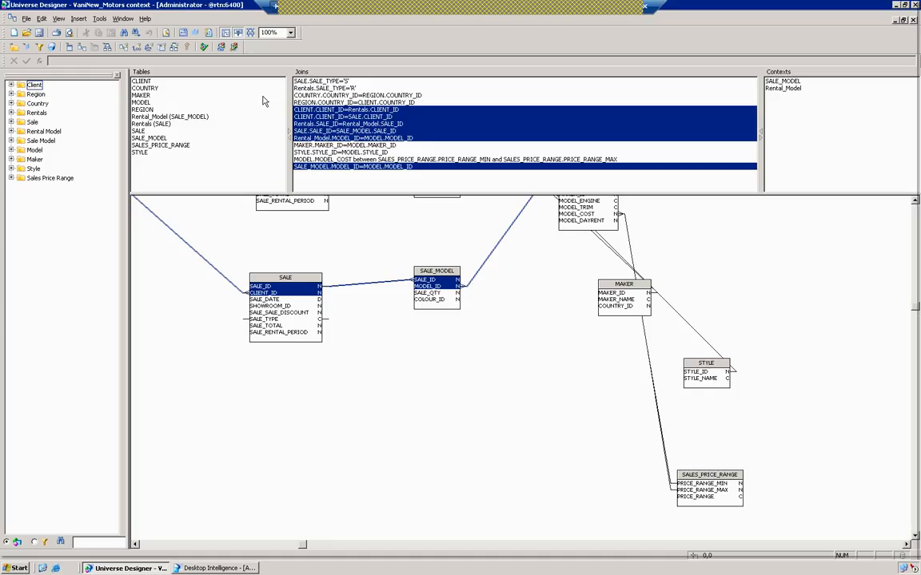
pyautogui.click(238, 34)
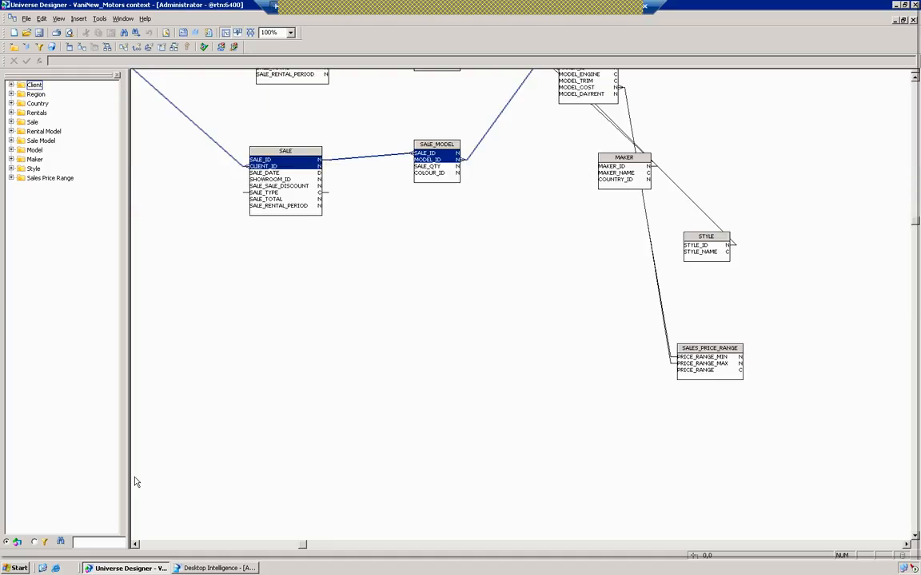
# - With List Mode off, rerun Check Integrity and confirm the loop and context checks pass
pyautogui.click(156, 544)
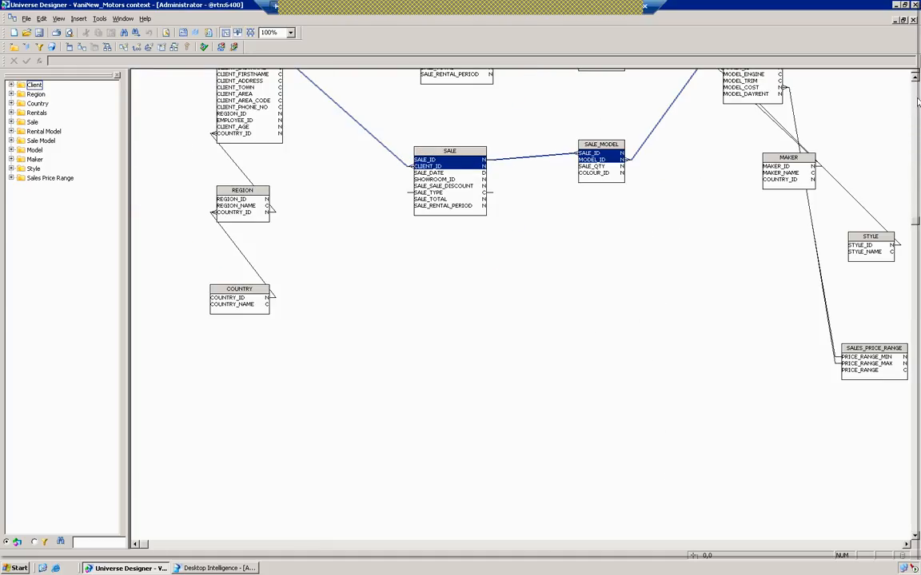
pyautogui.scroll(3, 519, 296)
pyautogui.click(98, 20)
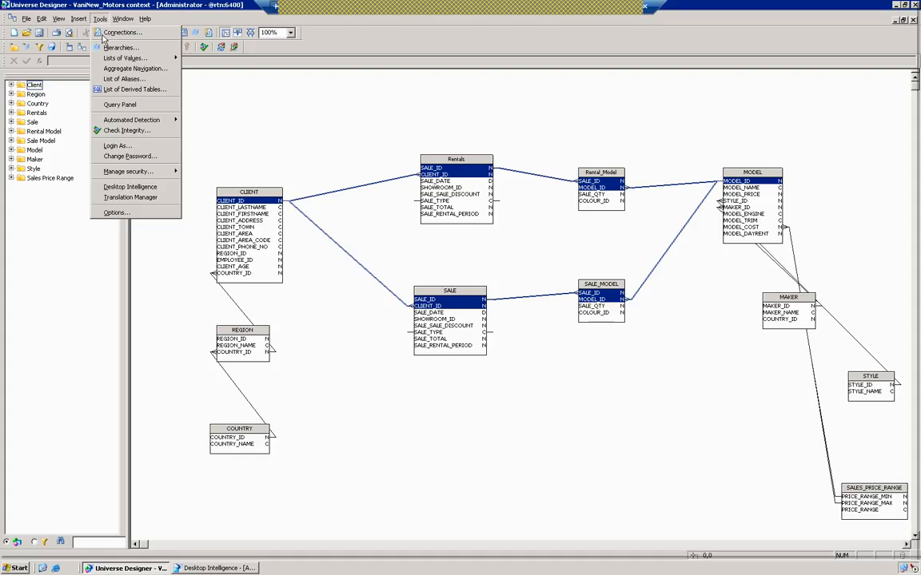
pyautogui.click(107, 128)
pyautogui.click(576, 322)
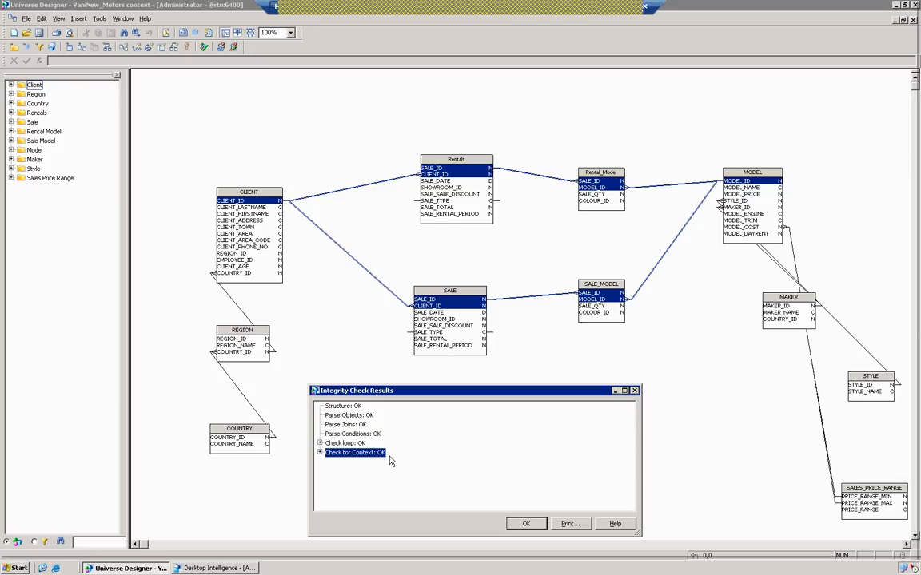
pyautogui.click(525, 524)
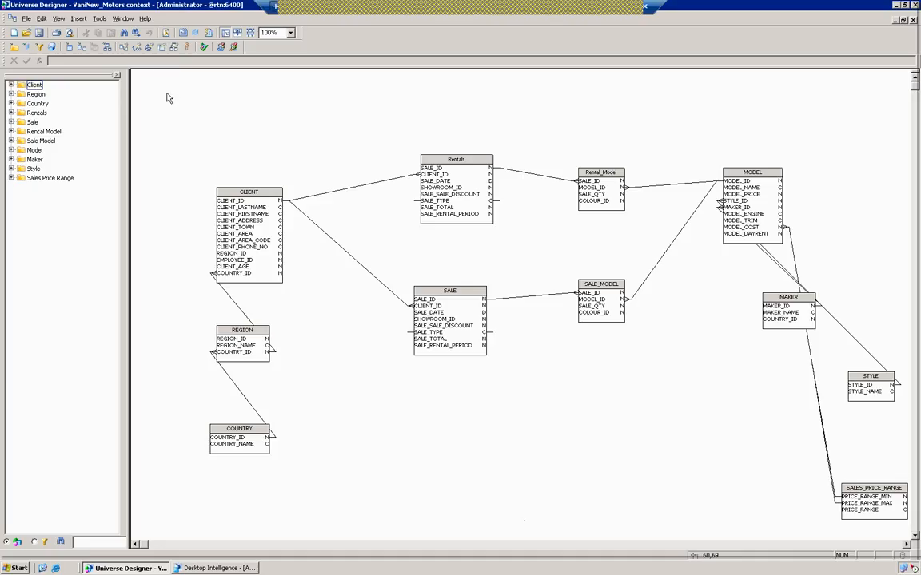
# - Show the tables, joins and contexts lists and browse the COUNTRY, MAKER, MODEL tables and REGION–CLIENT join
pyautogui.click(59, 19)
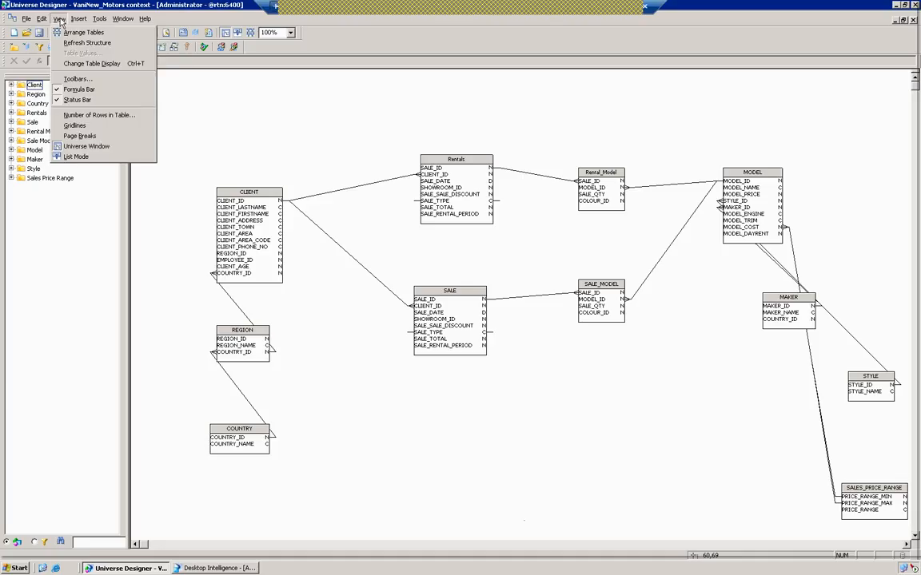
pyautogui.click(81, 158)
pyautogui.click(183, 90)
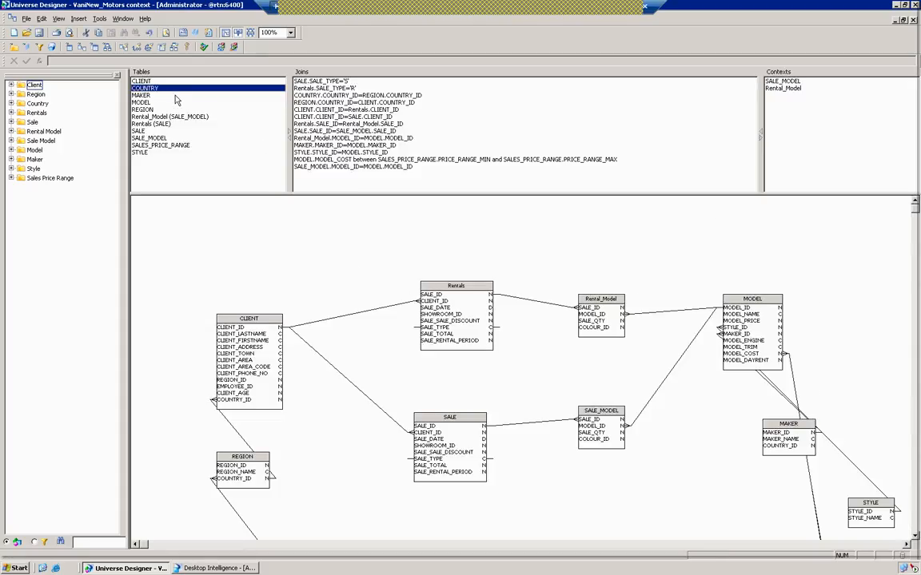
pyautogui.press('Down')
pyautogui.press('Down')
pyautogui.press('Up')
pyautogui.press('Up')
pyautogui.press('Down')
pyautogui.press('Down')
pyautogui.press('Down')
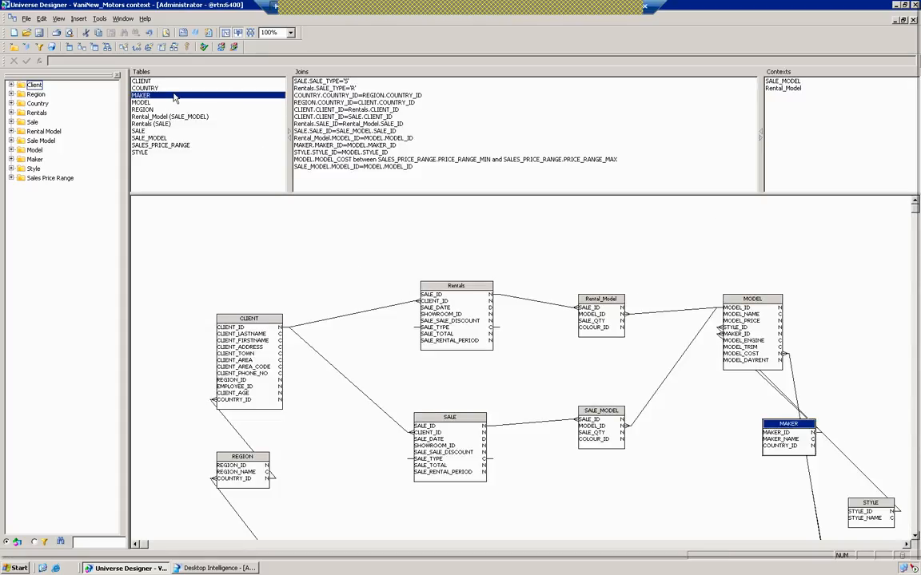
pyautogui.press('Tab')
pyautogui.click(310, 103)
pyautogui.press('Down')
pyautogui.press('Down')
pyautogui.press('Down')
pyautogui.press('Down')
pyautogui.press('Down')
pyautogui.press('Down')
pyautogui.press('Down')
pyautogui.press('Down')
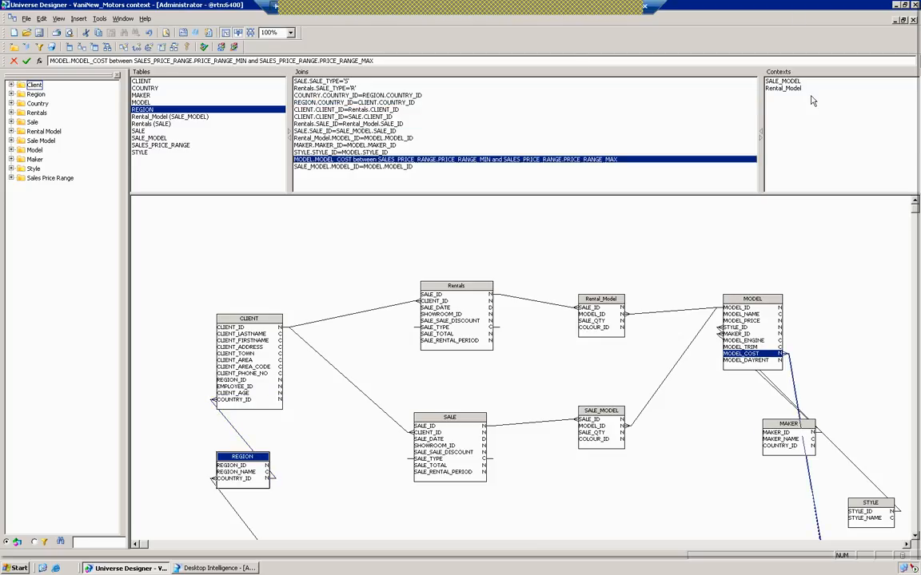
# - Compare the joins included in the SALE_MODEL and Rental_Model contexts
pyautogui.click(781, 81)
pyautogui.press('Down')
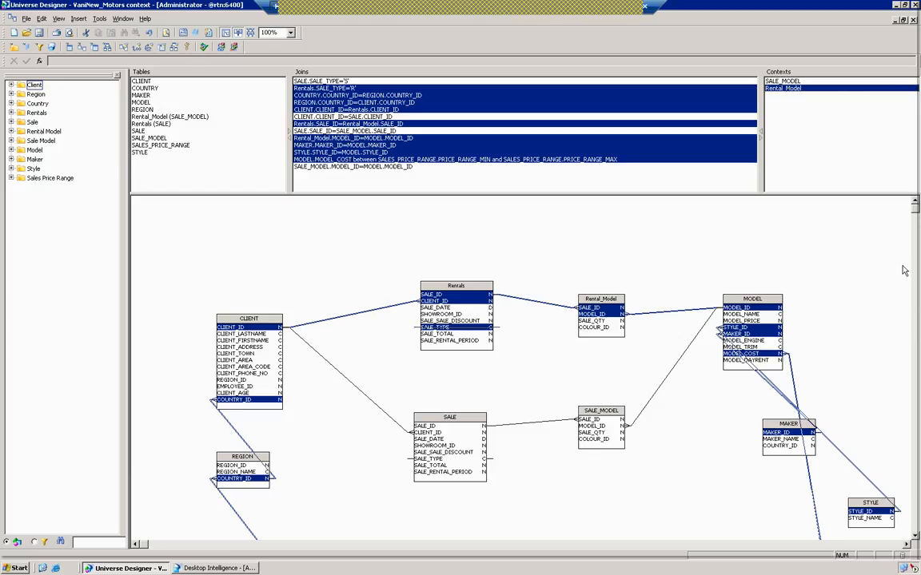
pyautogui.scroll(-2, 916, 537)
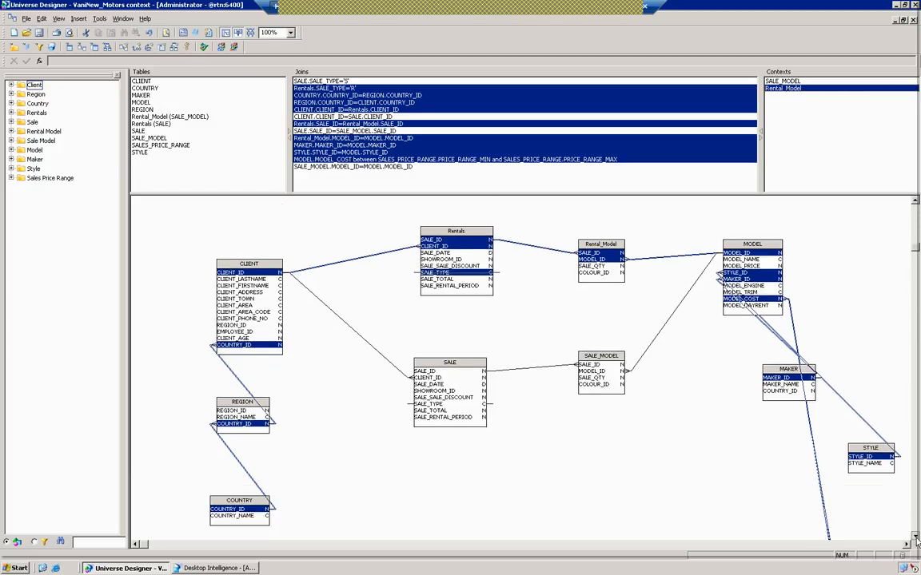
pyautogui.scroll(1, 908, 213)
pyautogui.click(782, 80)
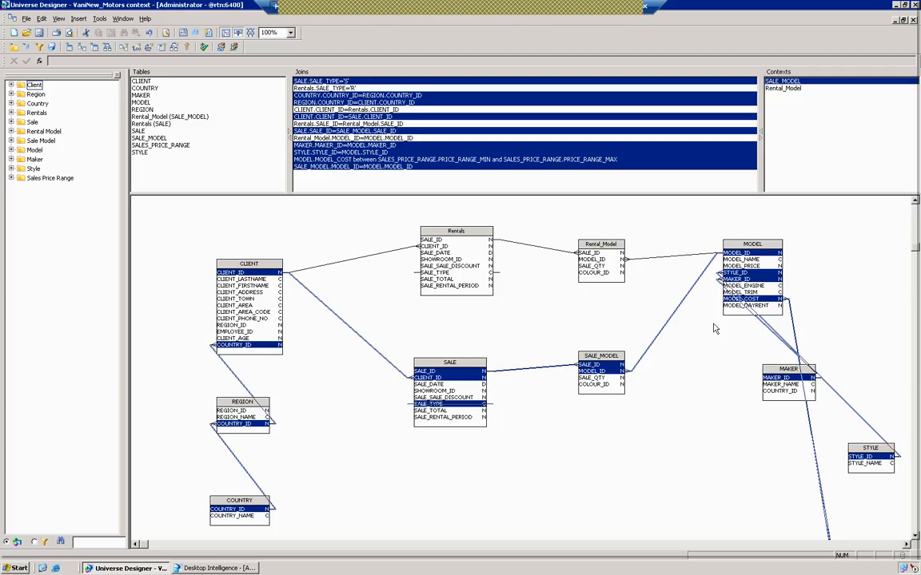
pyautogui.click(783, 88)
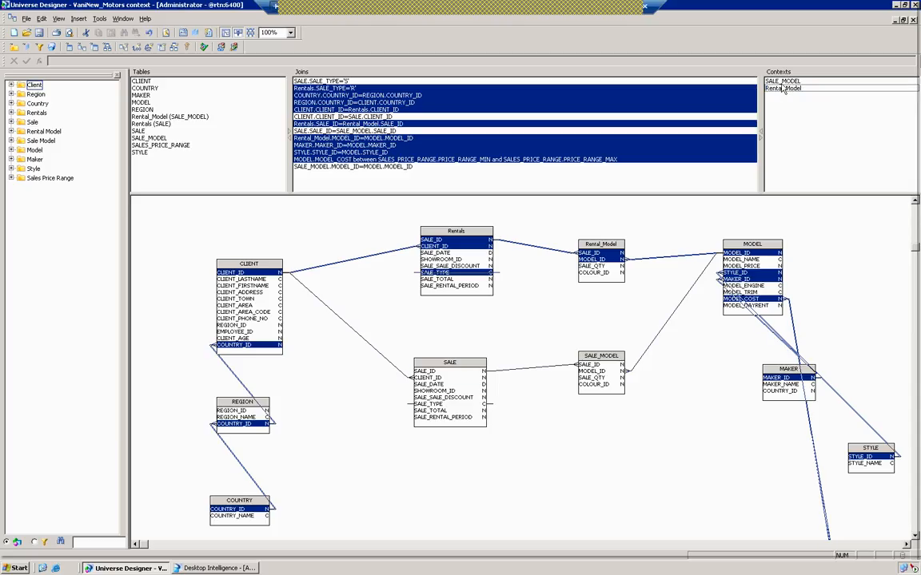
# - Select both SALE_MODEL and Rental_Model contexts and clear them from the universe
pyautogui.click(783, 80)
pyautogui.keyDown('ctrl'); pyautogui.click(781, 88); pyautogui.keyUp('ctrl')
pyautogui.rightClick(779, 91)
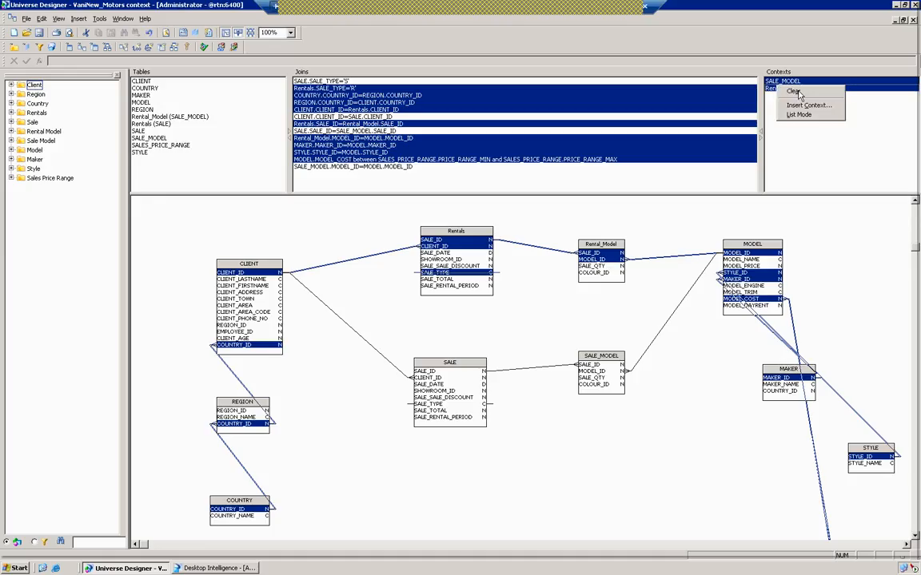
pyautogui.click(800, 109)
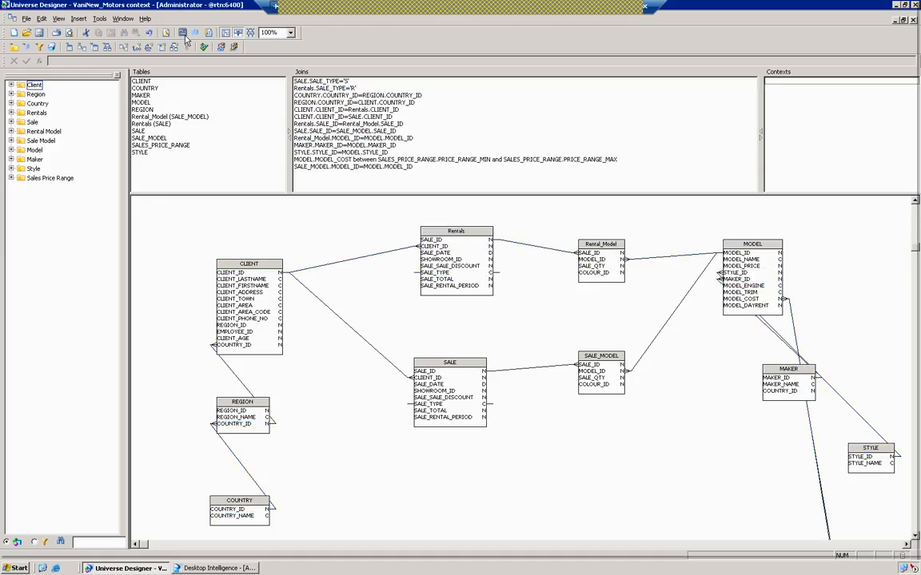
# - Hide the lists and rerun Check Integrity with all parse options; only one loop is reported
pyautogui.click(242, 40)
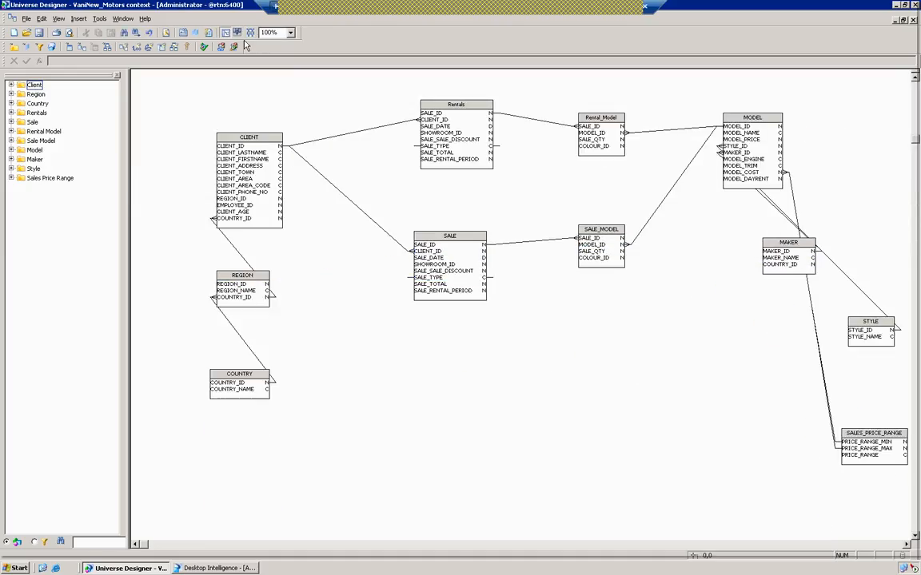
pyautogui.click(100, 19)
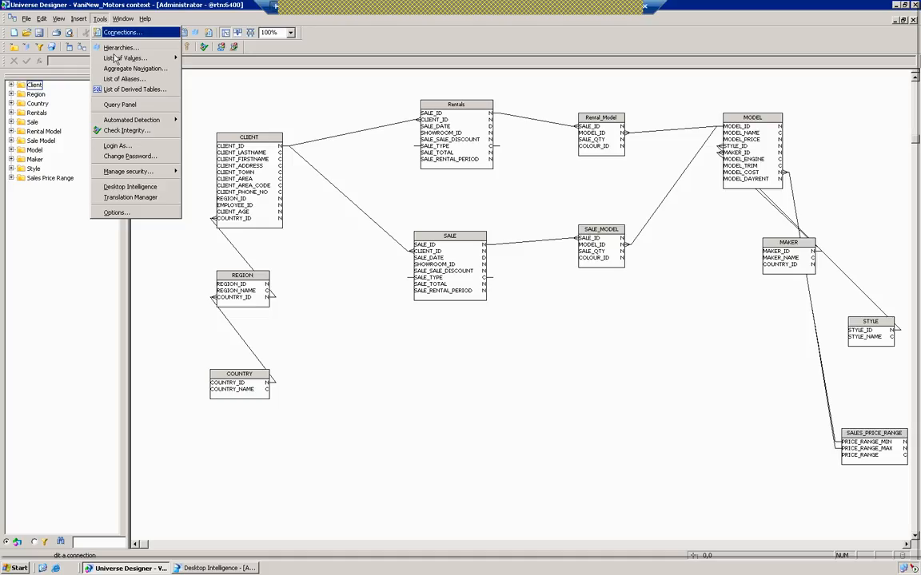
pyautogui.click(136, 130)
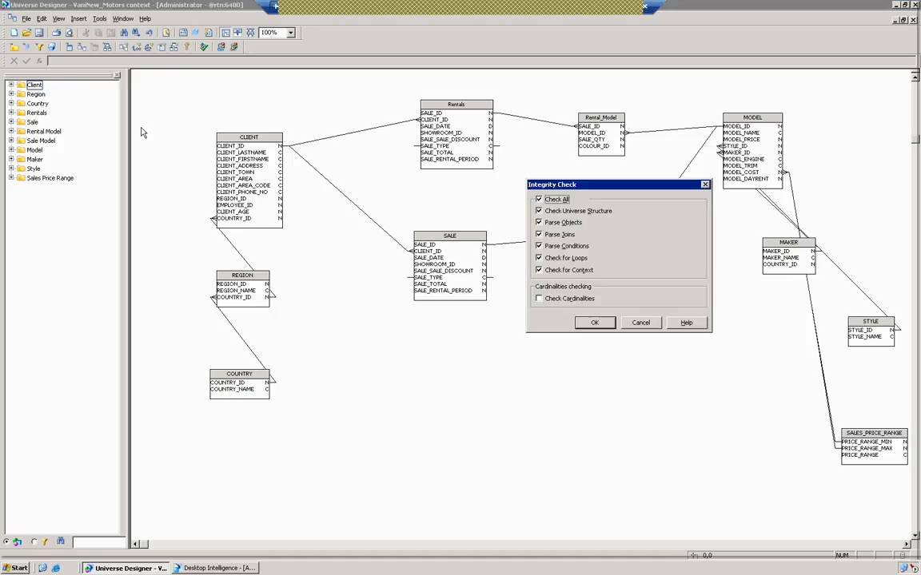
pyautogui.click(589, 323)
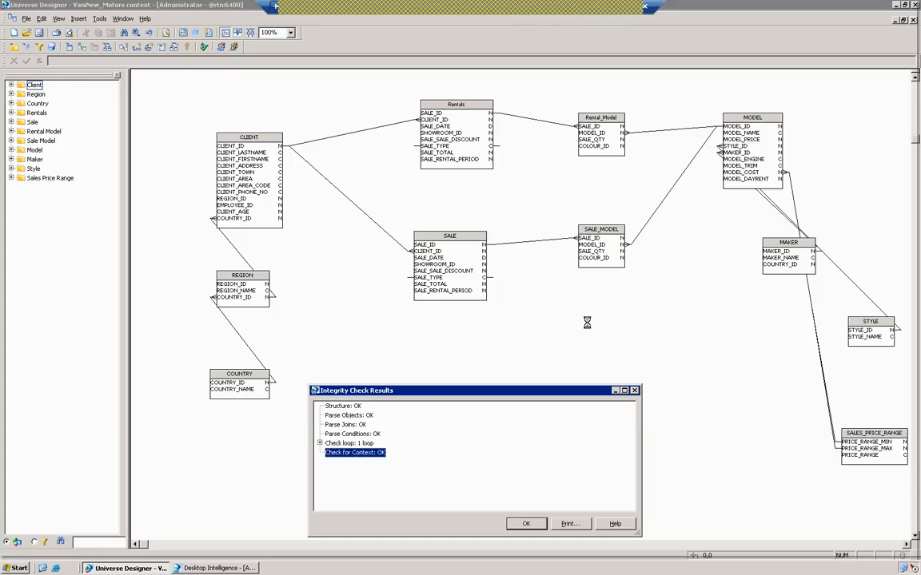
pyautogui.press('Return')
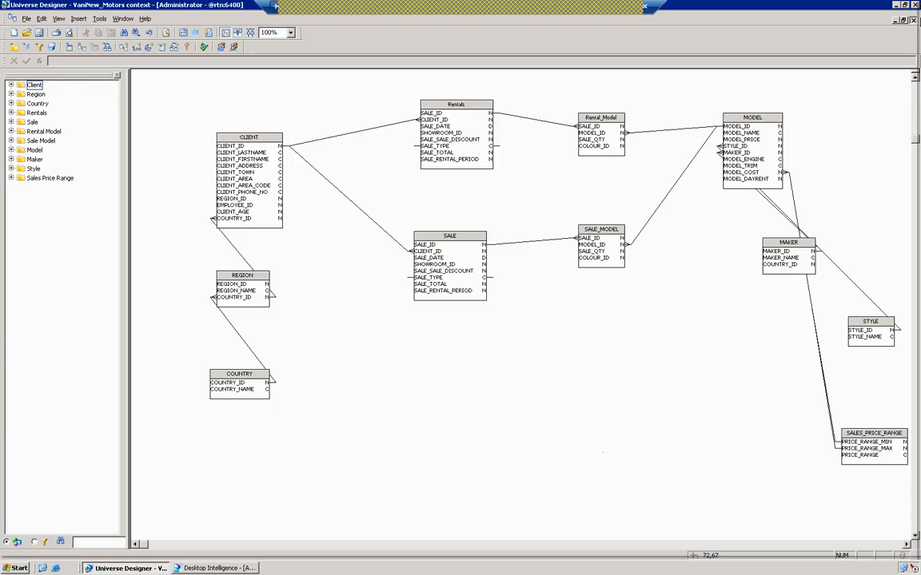
# - Close the universe, minimize the remote session and bring the local Notepad window back up
pyautogui.click(912, 20)
pyautogui.click(464, 302)
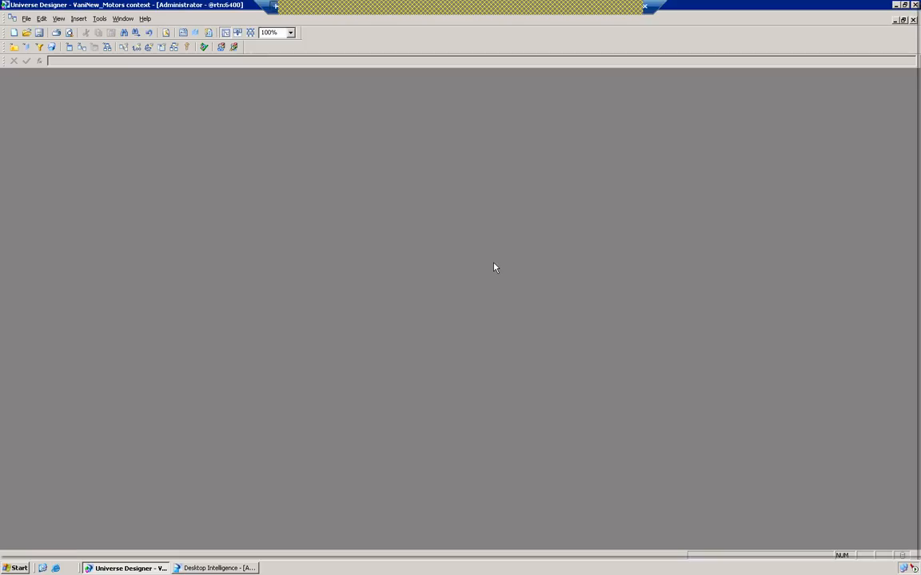
pyautogui.click(621, 7)
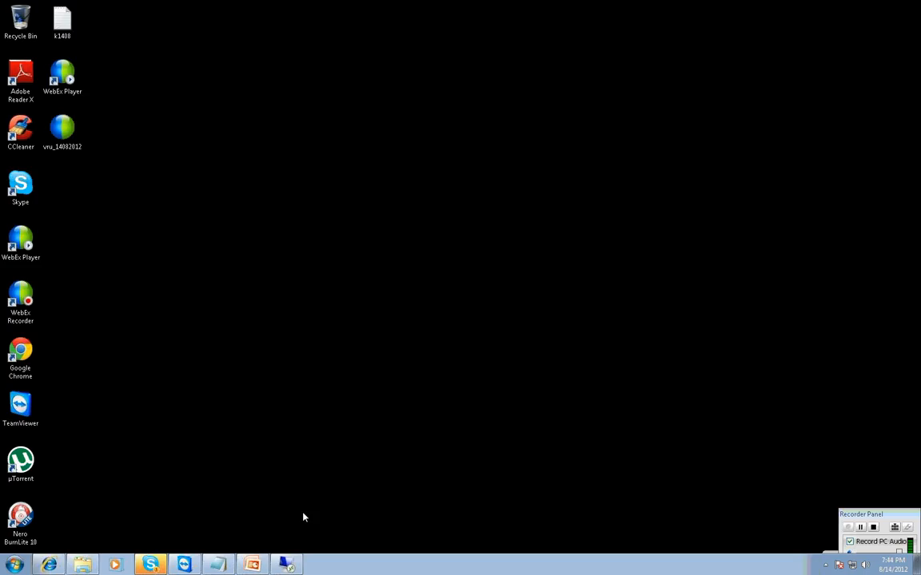
pyautogui.click(218, 565)
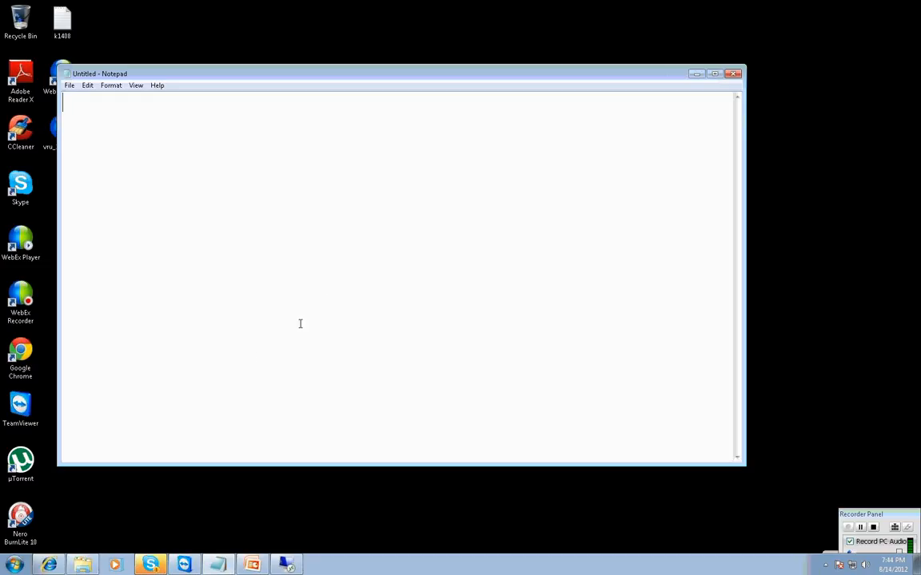
# - Reconnect to the recent remote computer from the jump list, accept the warning, then cancel the log-on
pyautogui.rightClick(294, 562)
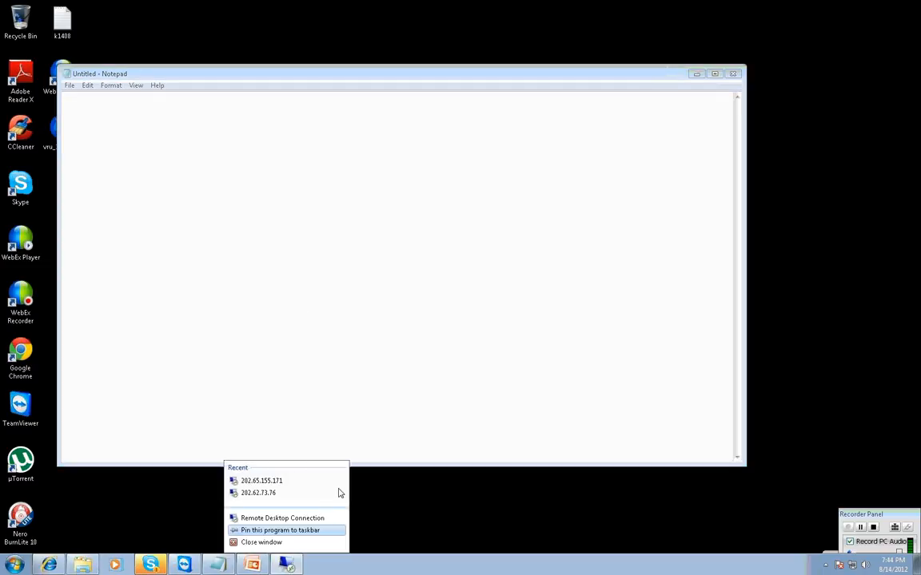
pyautogui.click(298, 479)
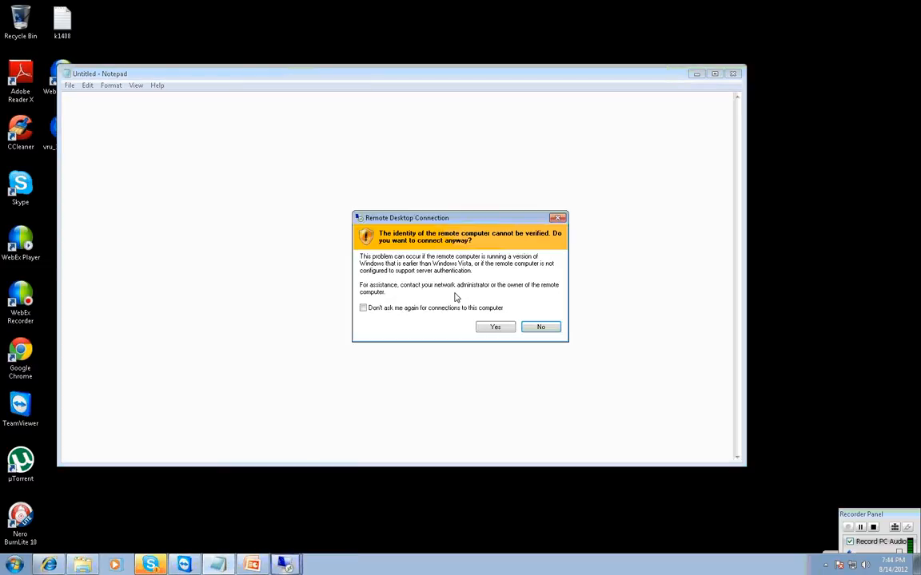
pyautogui.click(488, 327)
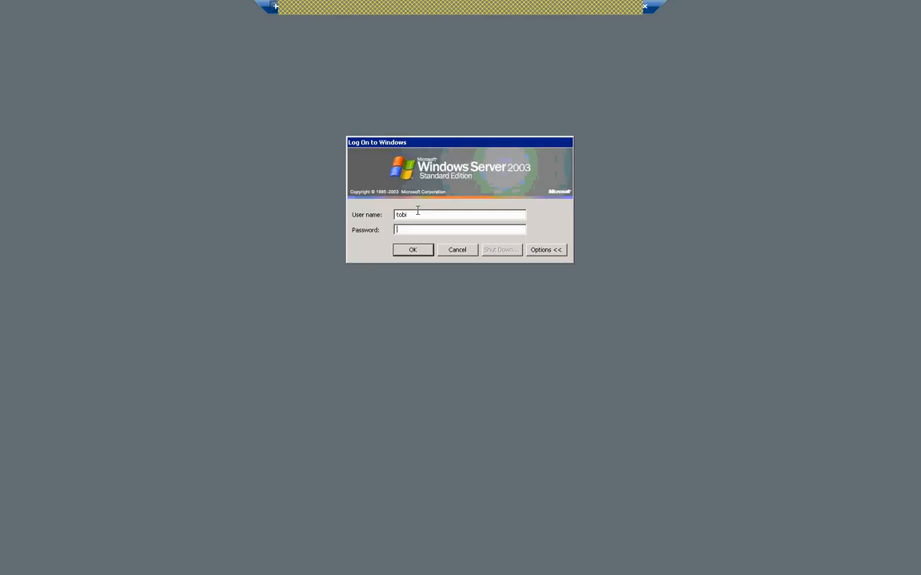
pyautogui.click(456, 250)
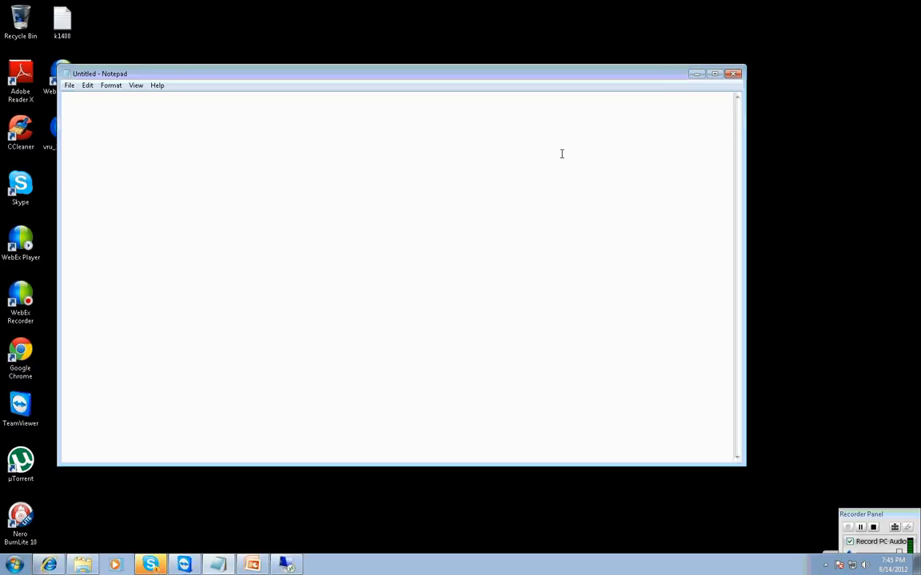
# - Type the 'universe creation--' heading, '1) universe parameters' and '2) adding the required tables'
pyautogui.write('universe creatio')
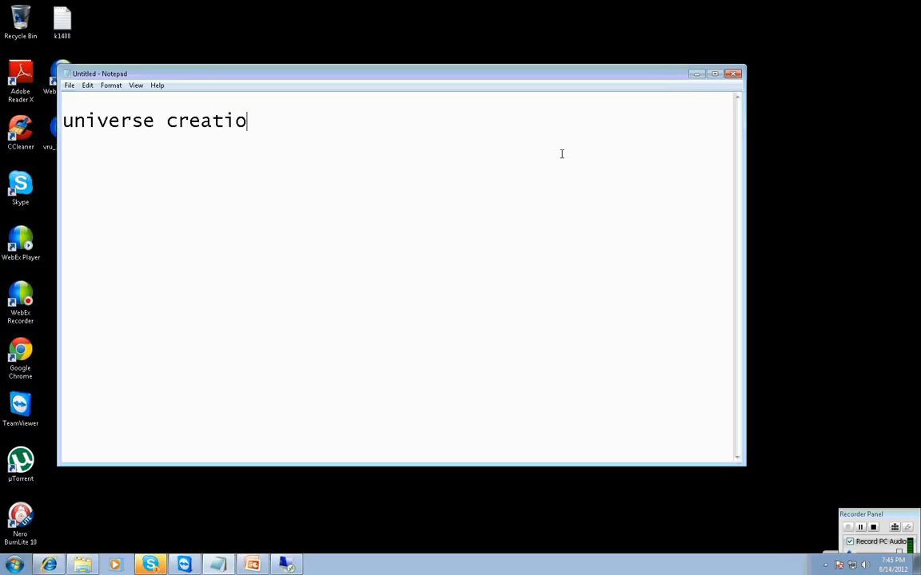
pyautogui.write('n--')
pyautogui.press('Return')
pyautogui.press('Return')
pyautogui.write('1) universe para')
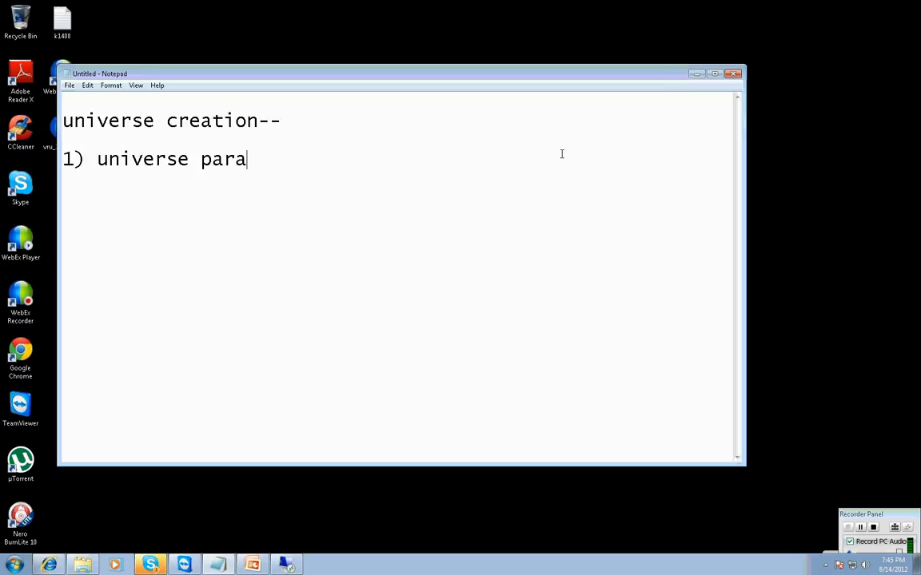
pyautogui.write('meters')
pyautogui.press('Return')
pyautogui.press('Return')
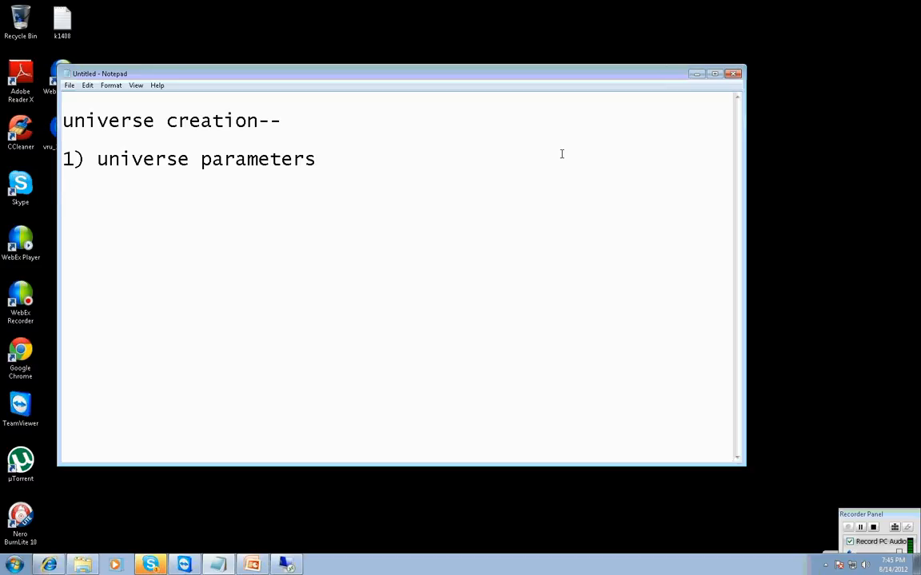
pyautogui.write('2) adding te')
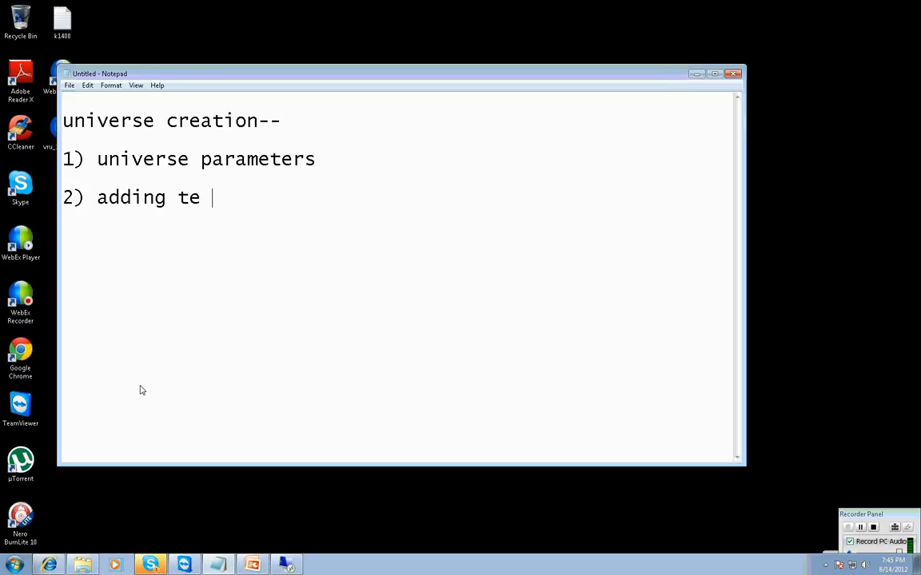
pyautogui.press('BackSpace')
pyautogui.press('BackSpace')
pyautogui.write('he r')
pyautogui.press('BackSpace')
pyautogui.write('e requied')
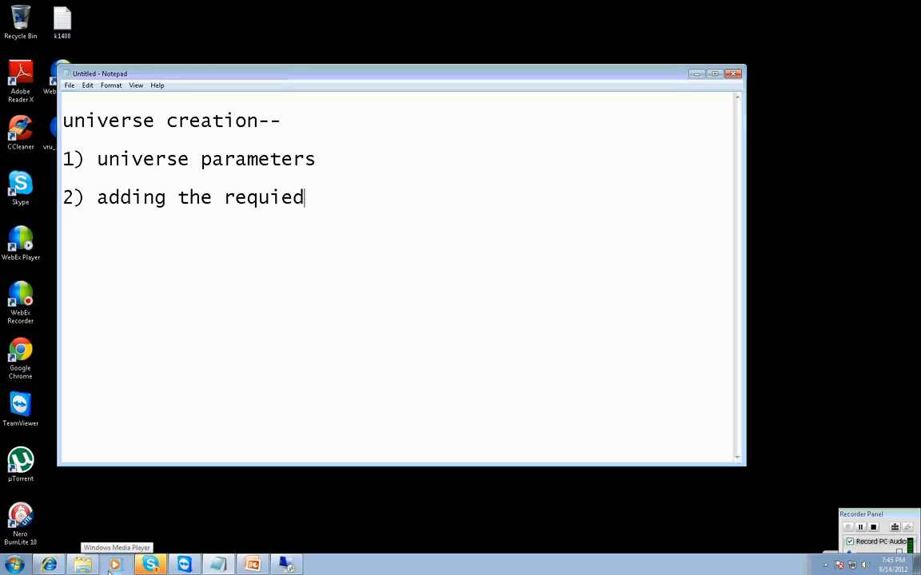
pyautogui.press('BackSpace')
pyautogui.press('BackSpace')
pyautogui.write('red tables')
# - Add '3) making the joins', '4) resolving the loops' and '5) classes and objects', then return to the remote session
pyautogui.press('Return')
pyautogui.press('Return')
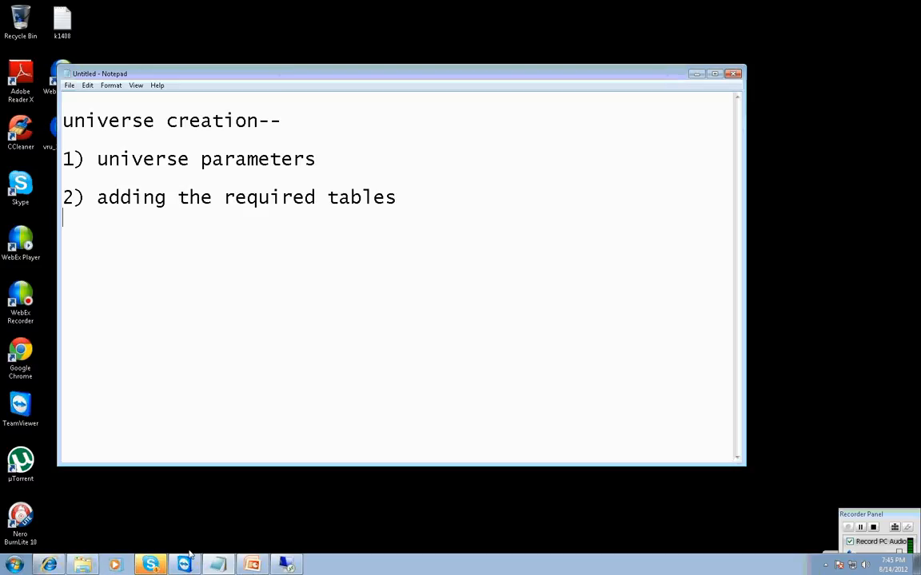
pyautogui.write('3) maki')
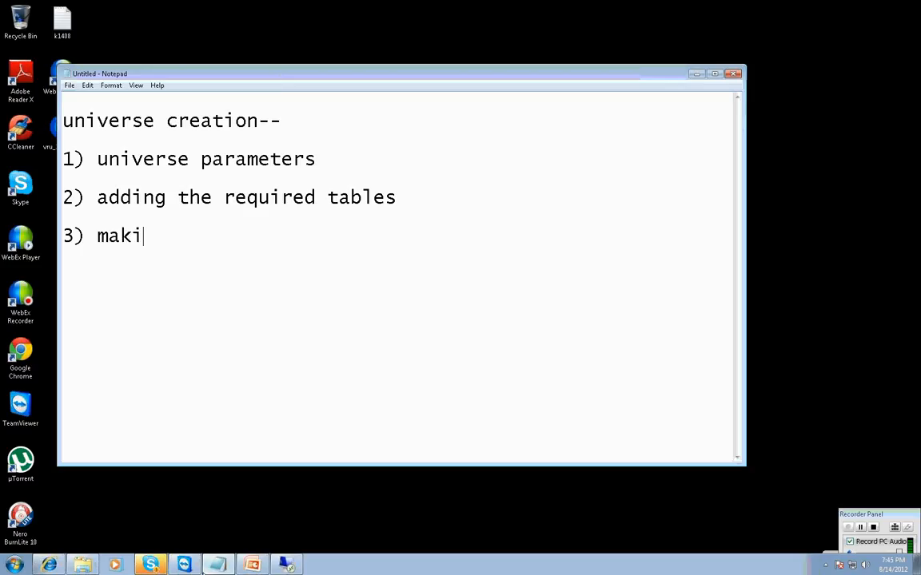
pyautogui.write('ng the joins')
pyautogui.press('Return')
pyautogui.press('Return')
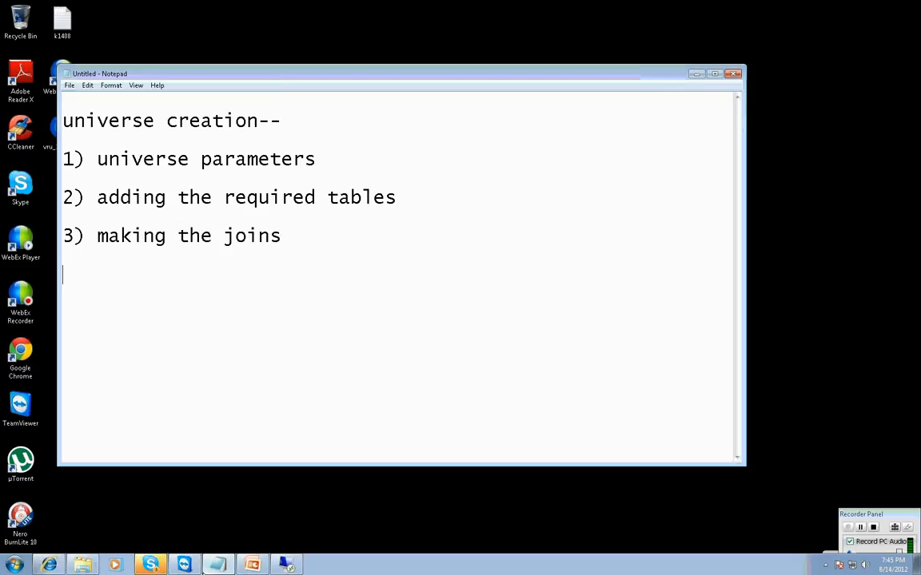
pyautogui.write('4) resao')
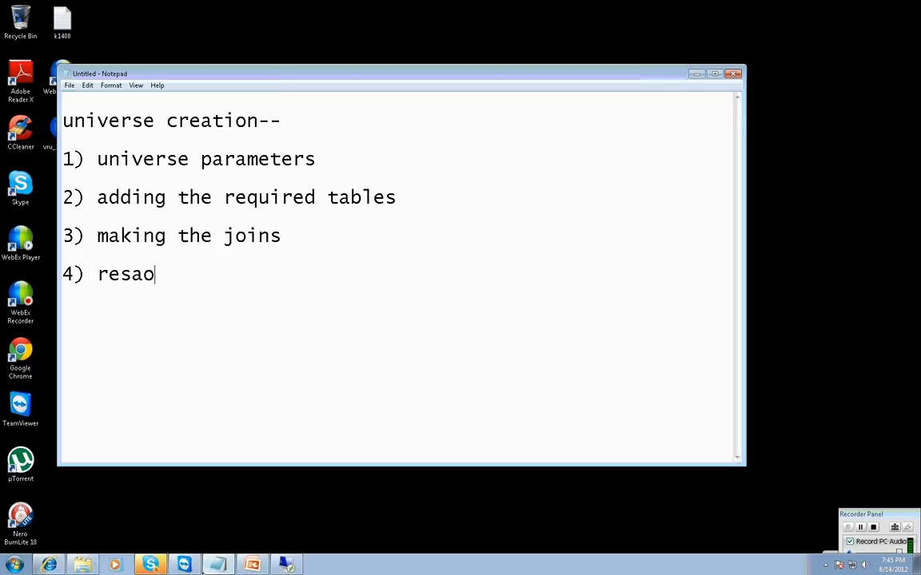
pyautogui.press('BackSpace')
pyautogui.press('BackSpace')
pyautogui.write('olving the ')
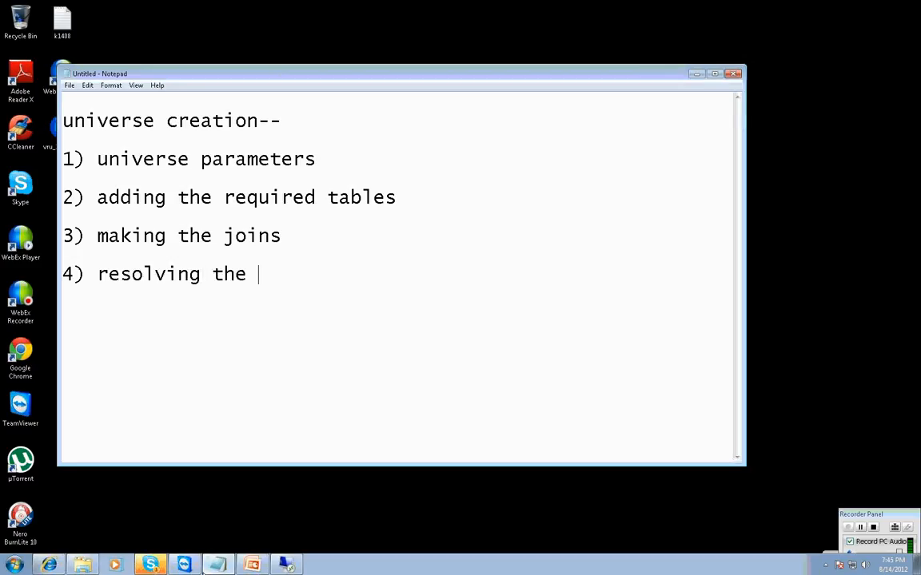
pyautogui.write('loops')
pyautogui.press('Return')
pyautogui.press('Return')
pyautogui.write('5) classes ')
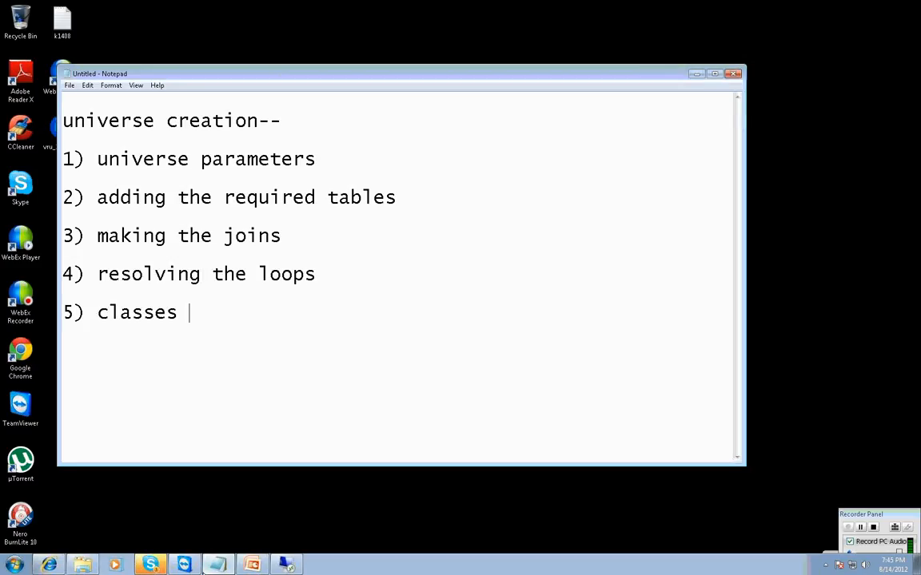
pyautogui.write('and objects')
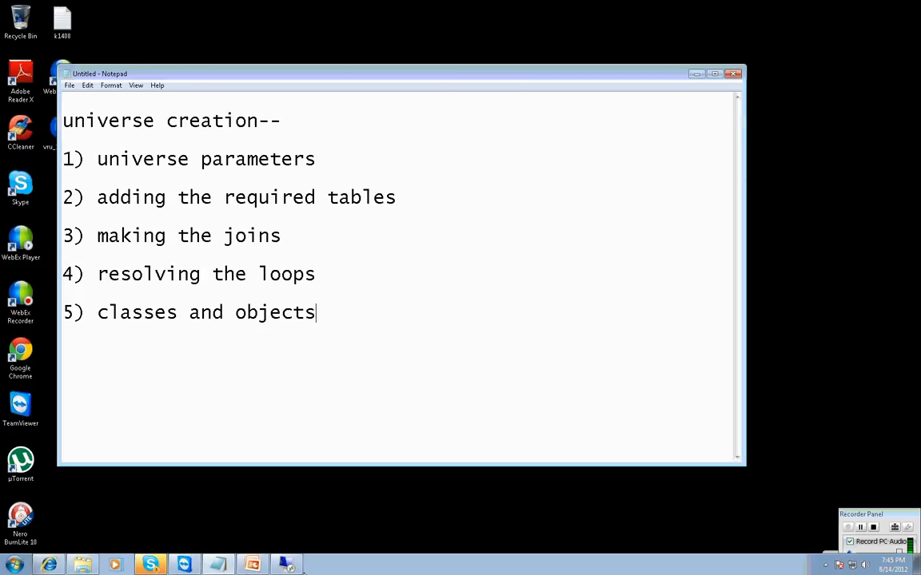
pyautogui.click(285, 565)
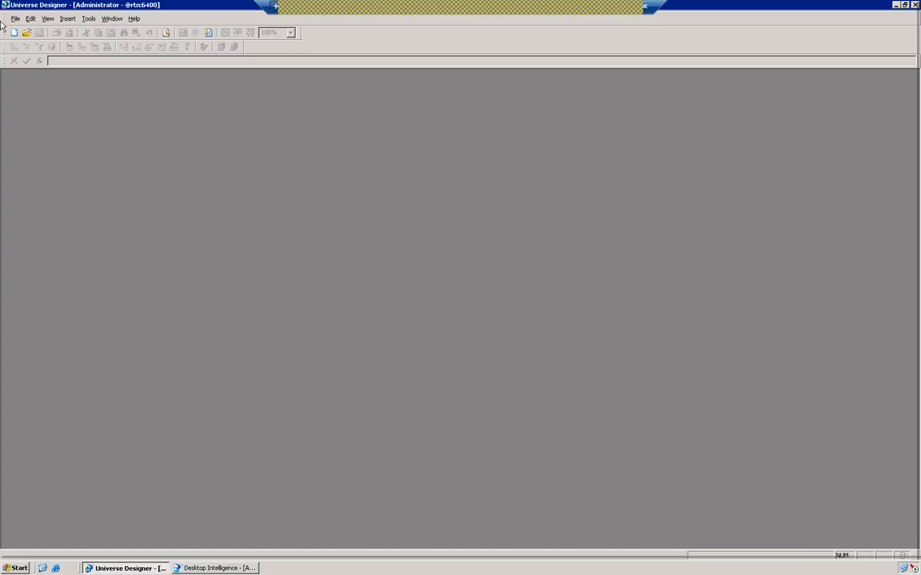
# - Open recent VaniNew_Motors_context.unv and clear all classes from Client through Sales Price Range
pyautogui.click(15, 19)
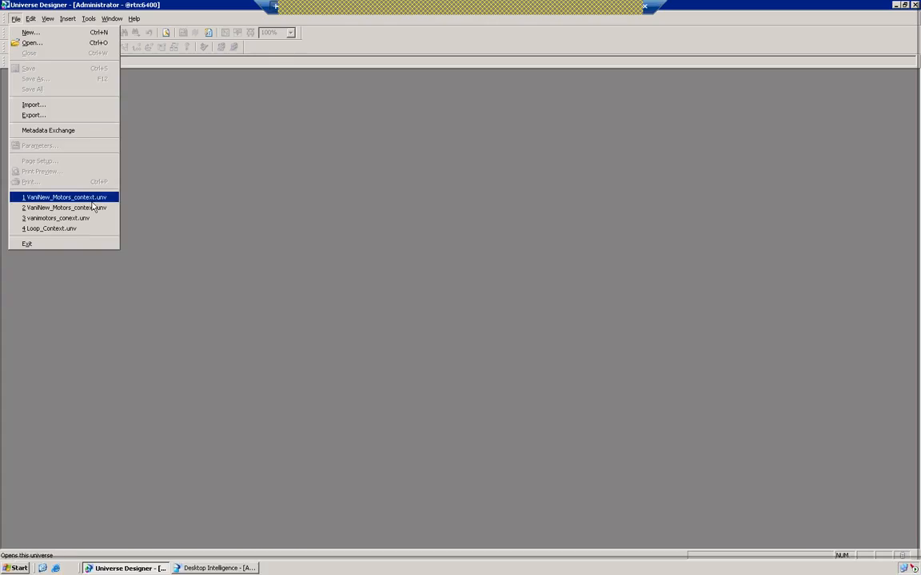
pyautogui.click(91, 198)
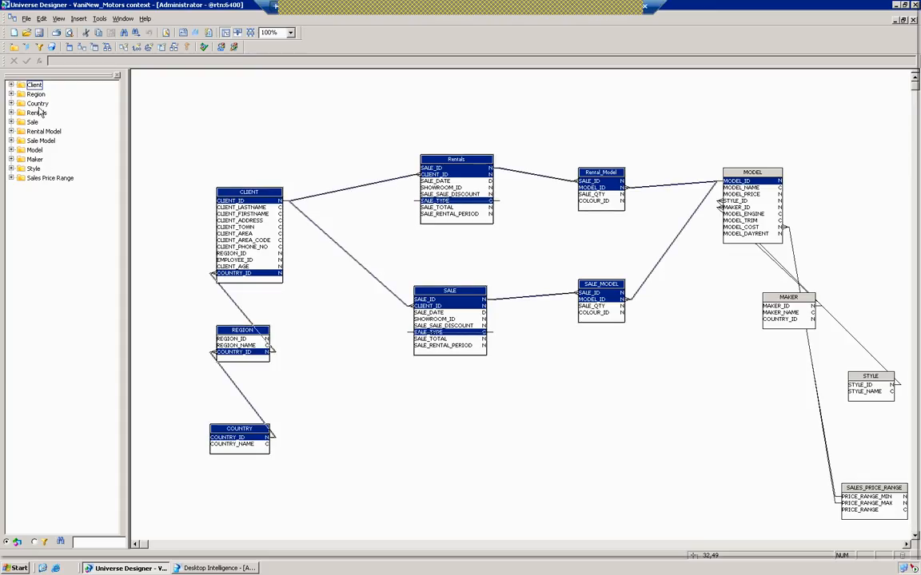
pyautogui.keyDown('ctrl'); pyautogui.click(50, 177); pyautogui.keyUp('ctrl')
pyautogui.click(36, 95)
pyautogui.click(34, 85)
pyautogui.keyDown('shift'); pyautogui.click(36, 177); pyautogui.keyUp('shift')
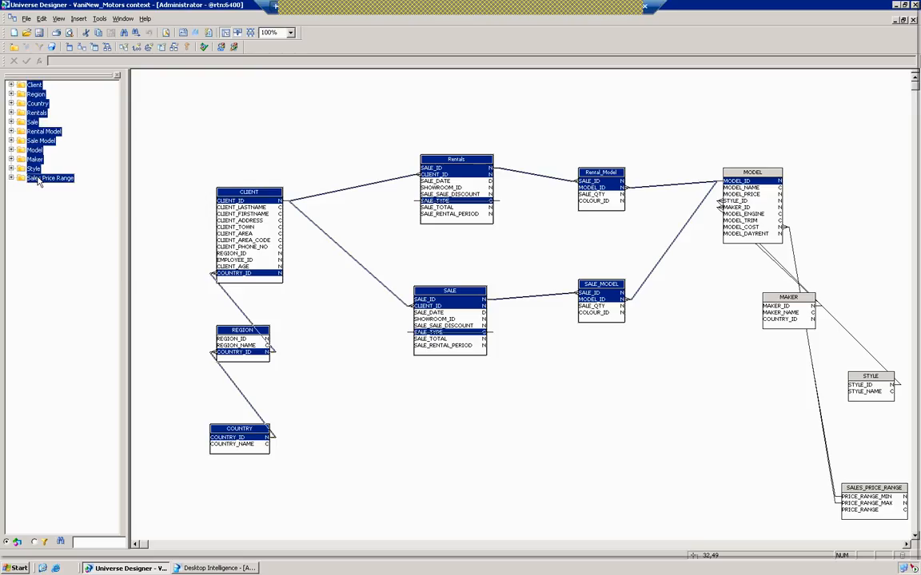
pyautogui.rightClick(37, 176)
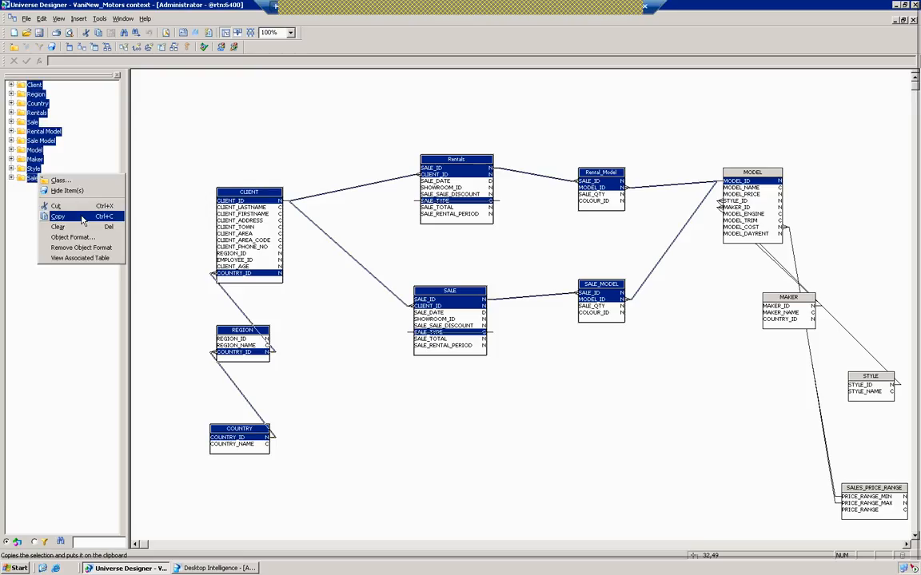
pyautogui.click(70, 227)
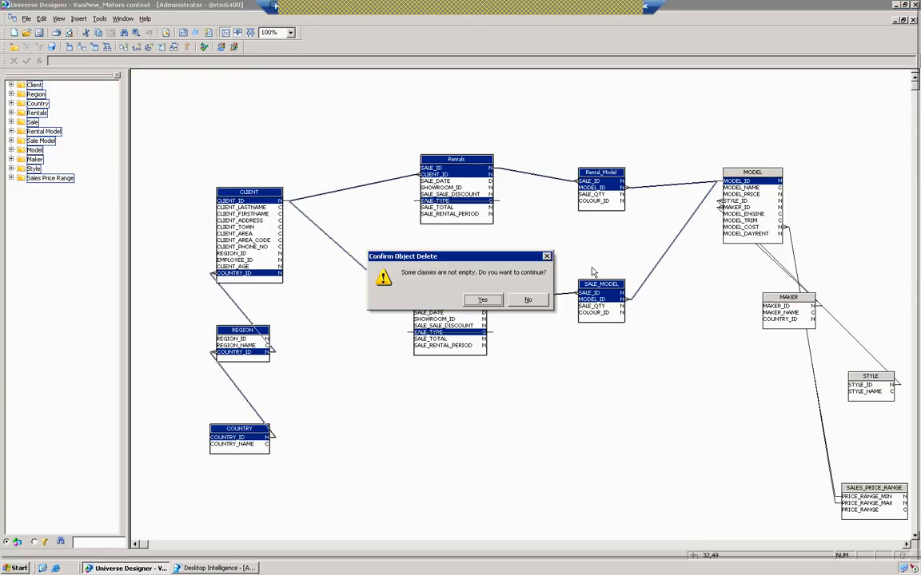
pyautogui.click(493, 297)
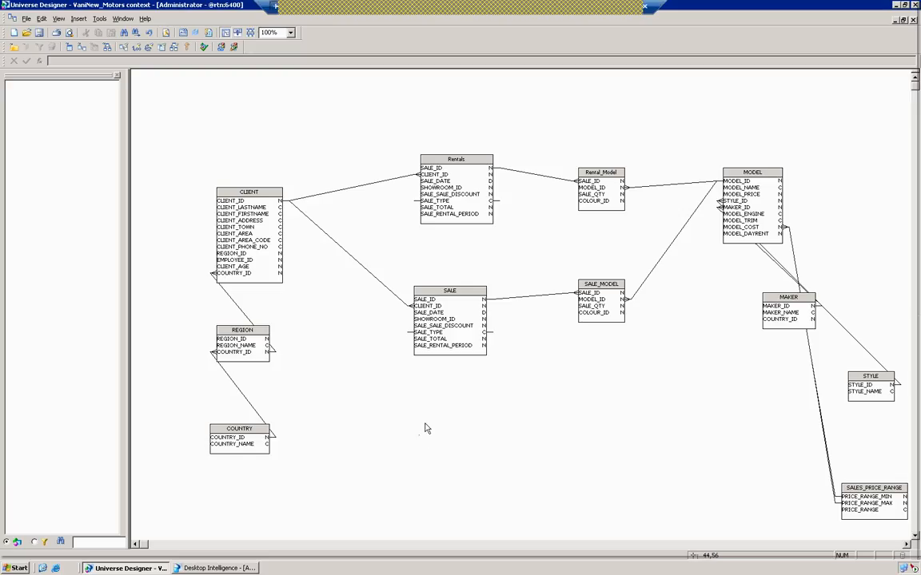
pyautogui.click(622, 9)
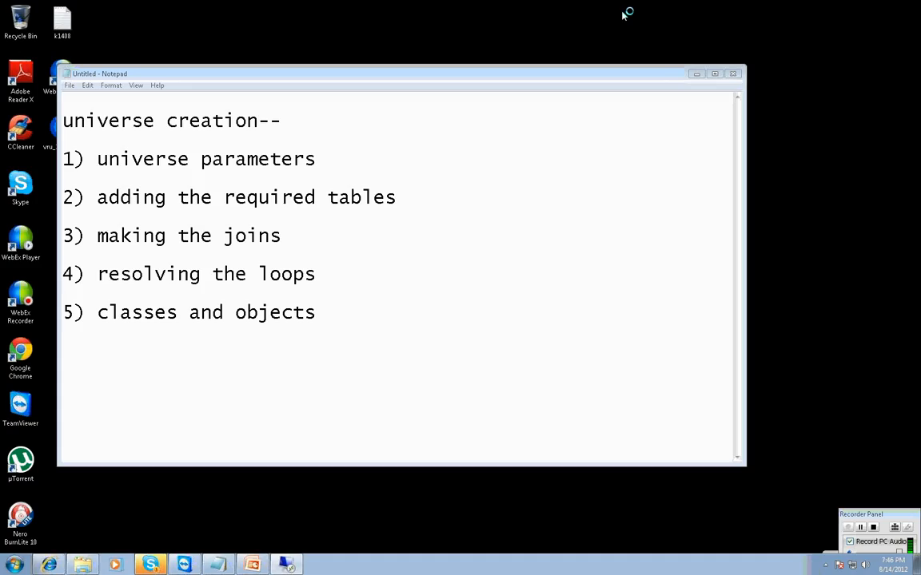
# - Below step 5, write the line 'table A-100 columns--'
pyautogui.click(324, 313)
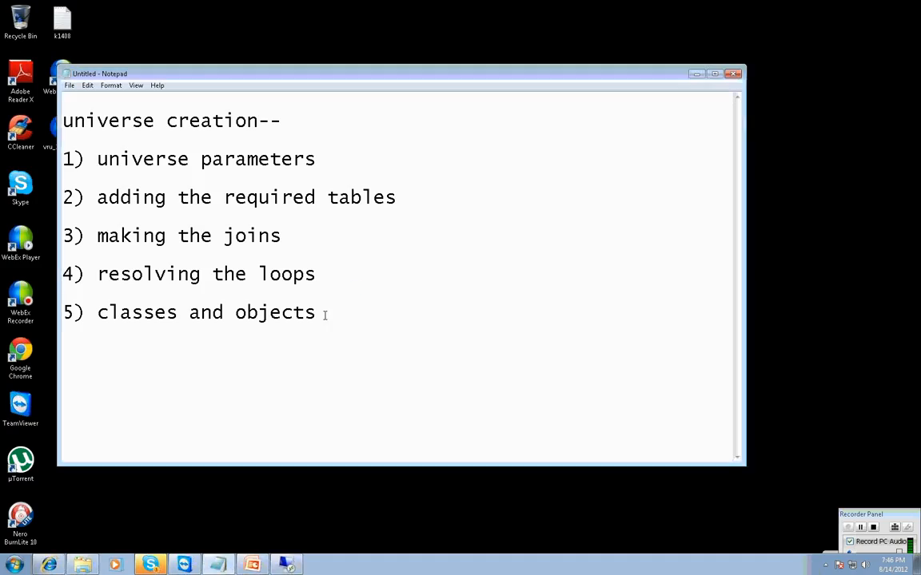
pyautogui.press('Return')
pyautogui.write('table---')
pyautogui.press('Return')
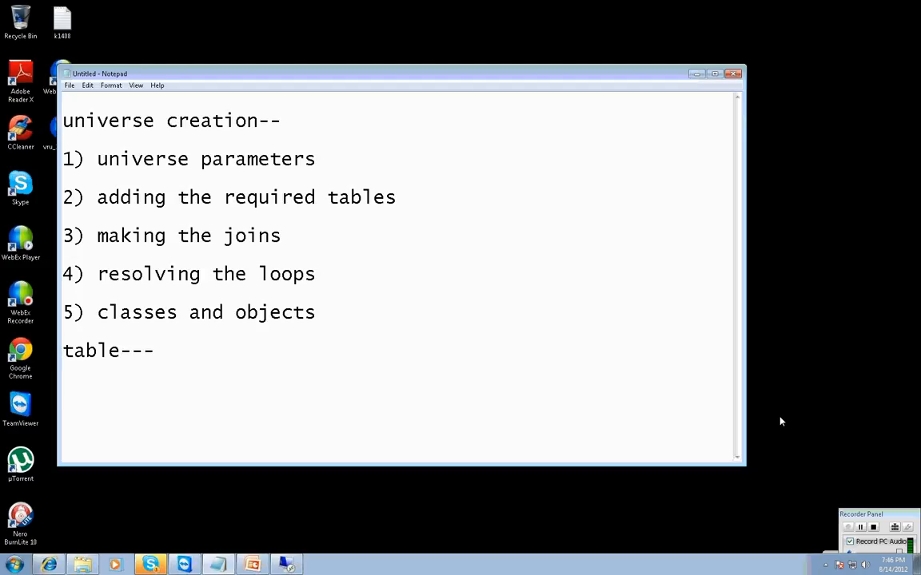
pyautogui.press('Up')
pyautogui.press('Right')
pyautogui.press('Right')
pyautogui.press('Right')
pyautogui.press('Right')
pyautogui.press('Right')
pyautogui.press('Delete')
pyautogui.write('A')
pyautogui.press('Right')
pyautogui.press('Delete')
pyautogui.write('O')
pyautogui.press('BackSpace')
pyautogui.press('Delete')
pyautogui.write('100 columns')
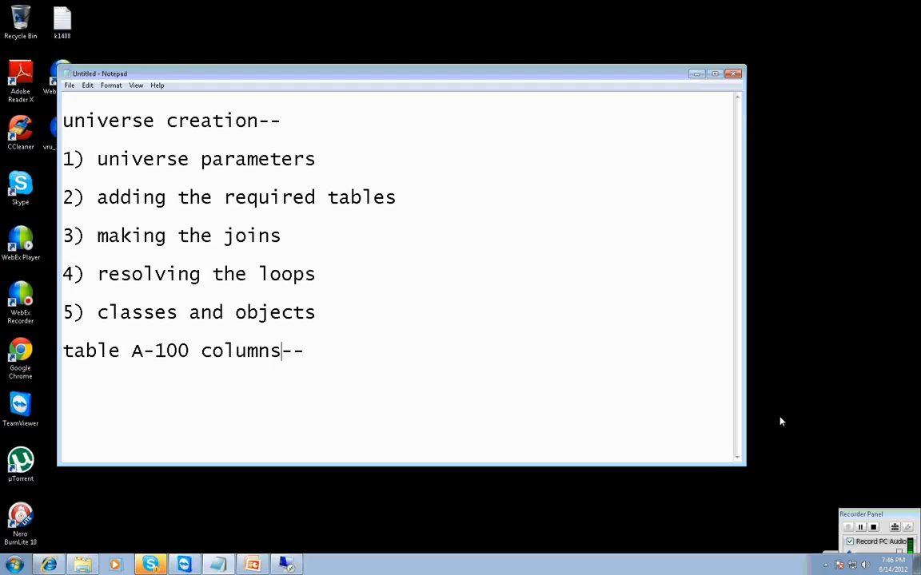
pyautogui.press('End')
# - Add the lines '3 columns a,b,c' and '100 objects-----from the columns'
pyautogui.press('Return')
pyautogui.write('3 columns ')
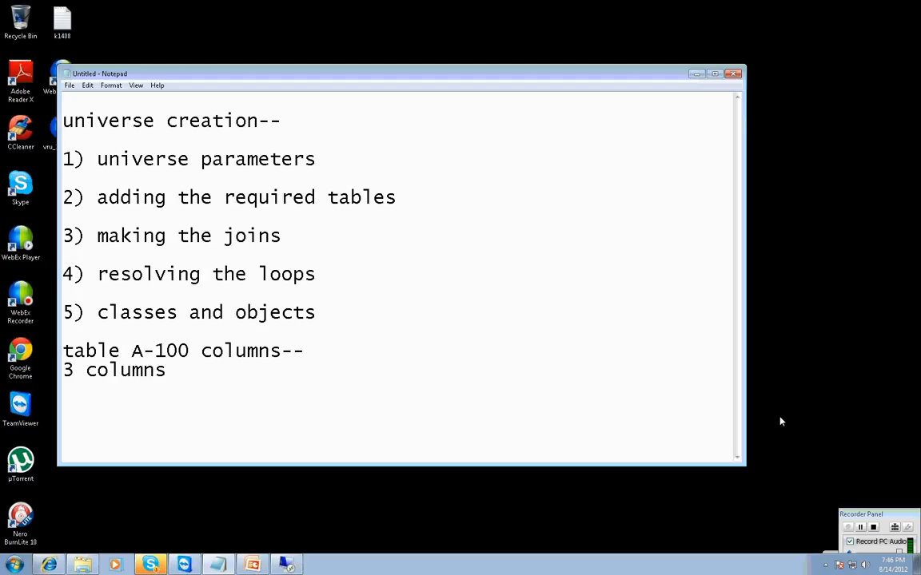
pyautogui.write('a,b c')
pyautogui.press('BackSpace')
pyautogui.press('BackSpace')
pyautogui.write(',c')
pyautogui.press('Return')
pyautogui.press('Return')
pyautogui.write('10')
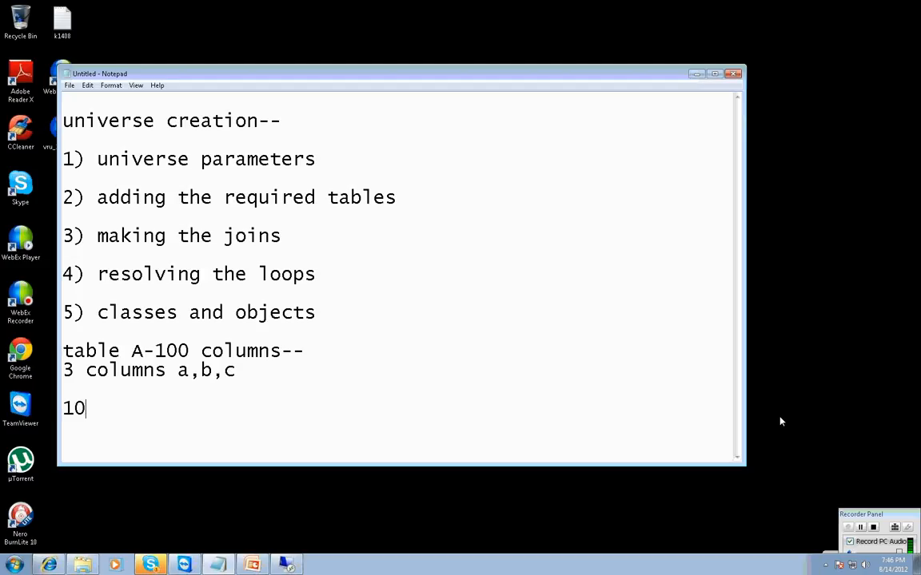
pyautogui.write('0 objects')
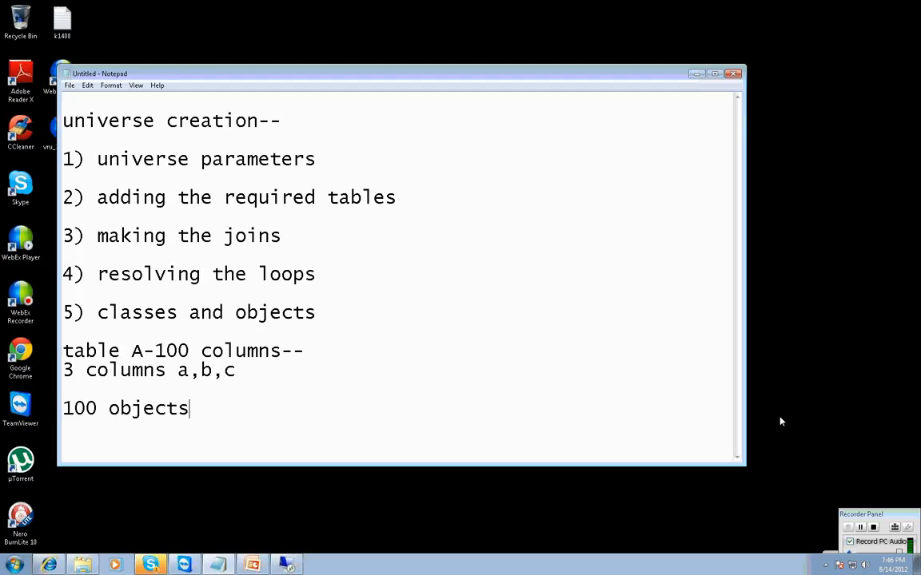
pyautogui.write('-----from the columnds')
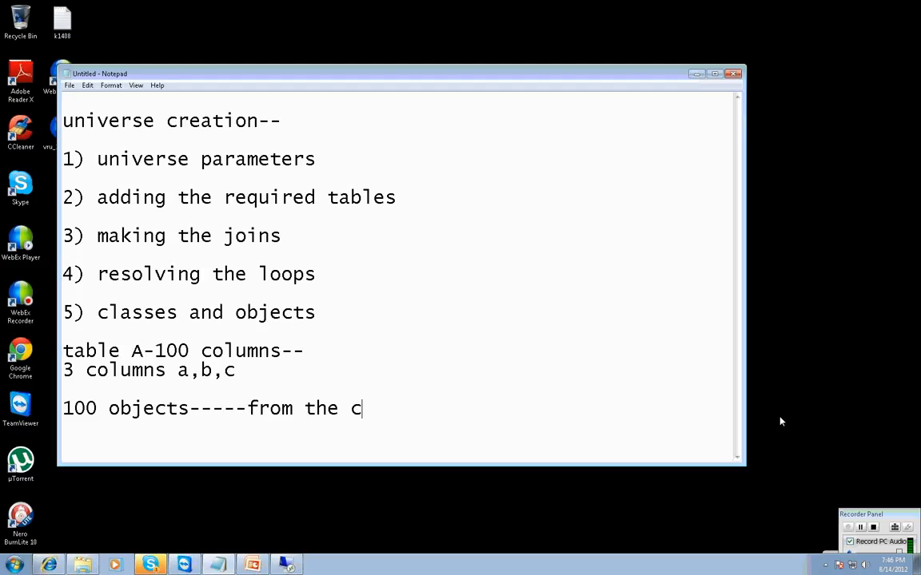
pyautogui.press('BackSpace')
pyautogui.press('BackSpace')
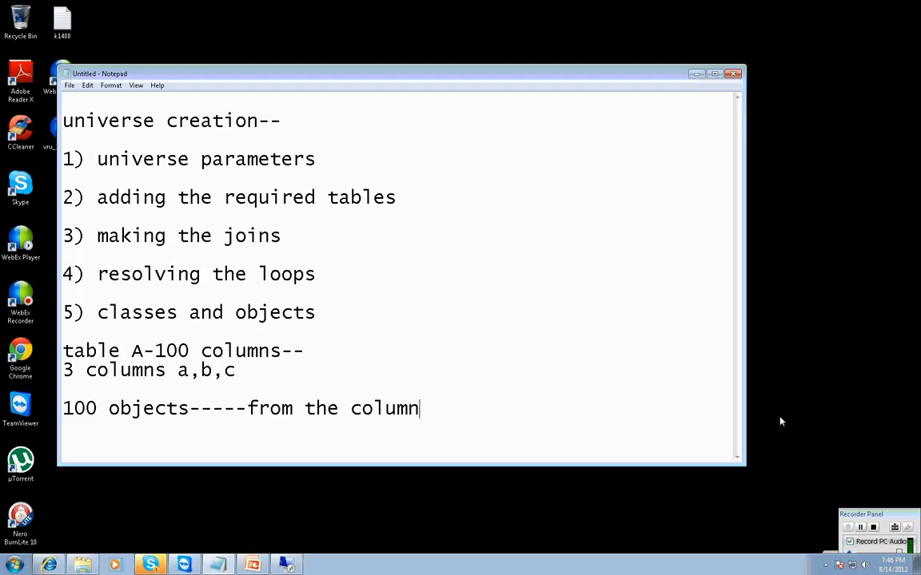
pyautogui.write('s')
pyautogui.press('Return')
pyautogui.press('Return')
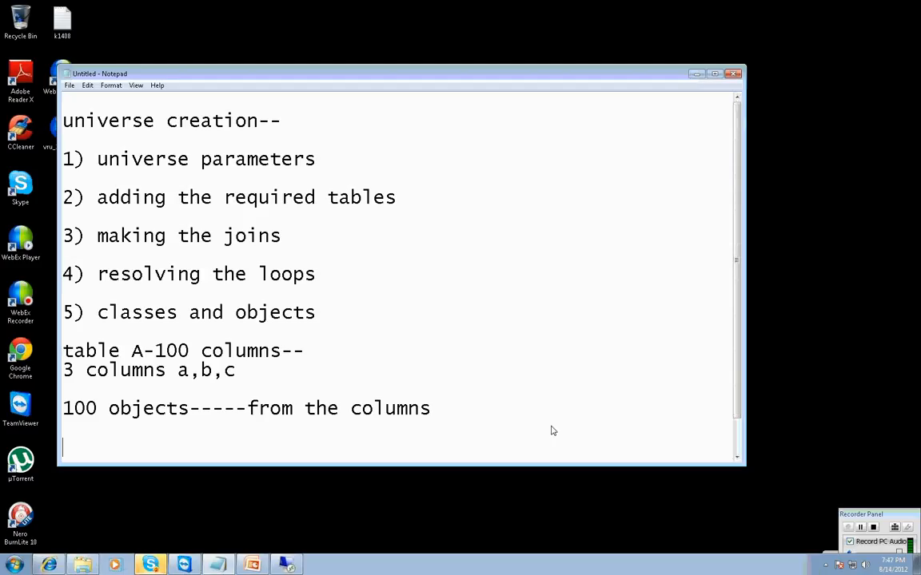
# - Prefix the 'table A' note with 'a)'
pyautogui.moveTo(188, 565)
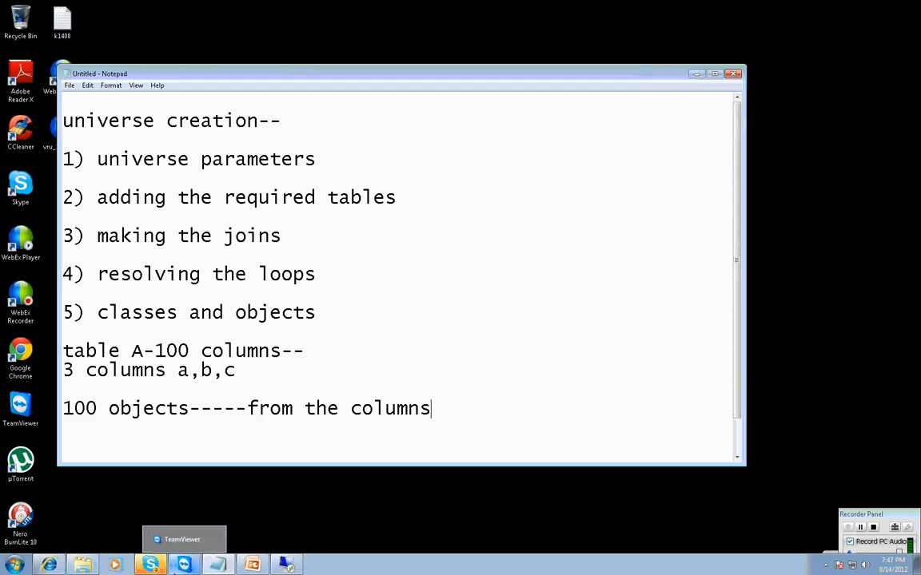
pyautogui.click(195, 436)
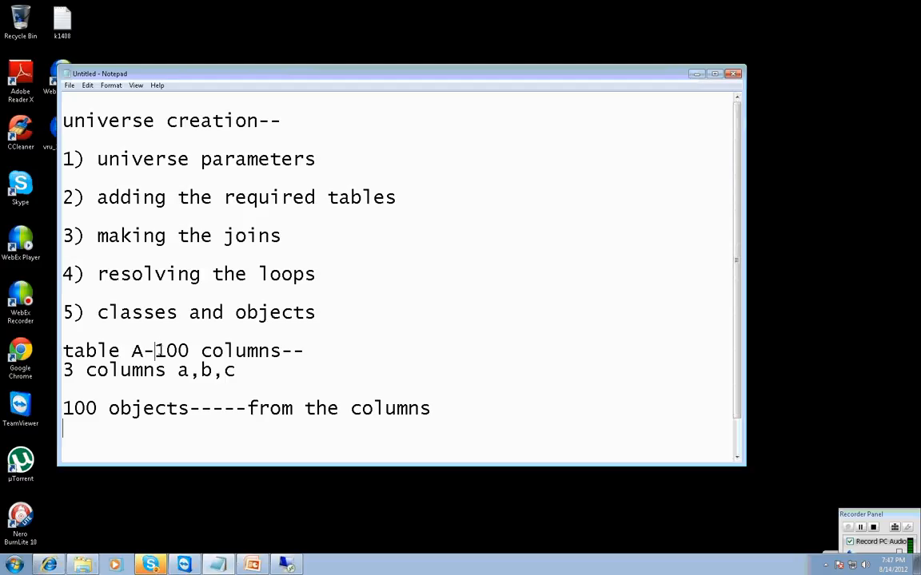
pyautogui.moveTo(155, 351); pyautogui.dragTo(67, 357)
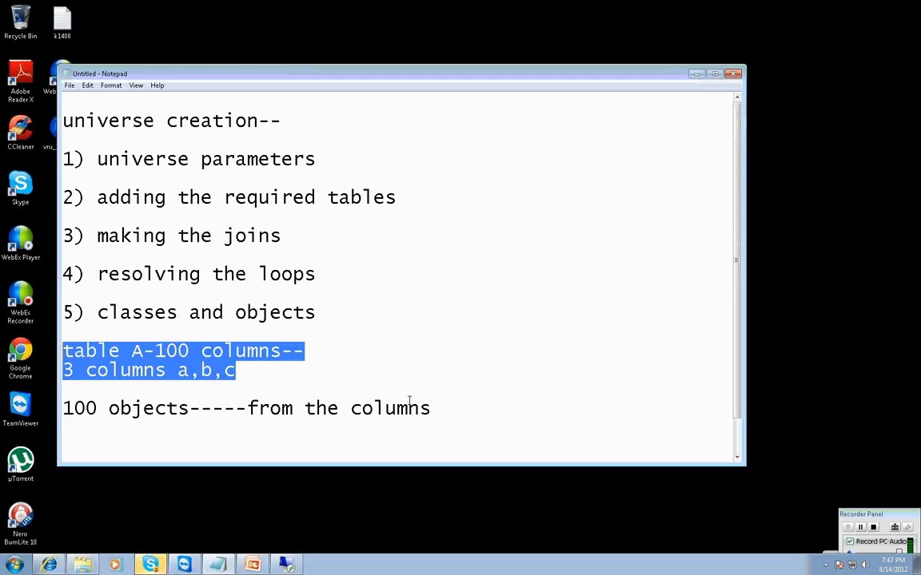
pyautogui.click(435, 408)
pyautogui.click(63, 351)
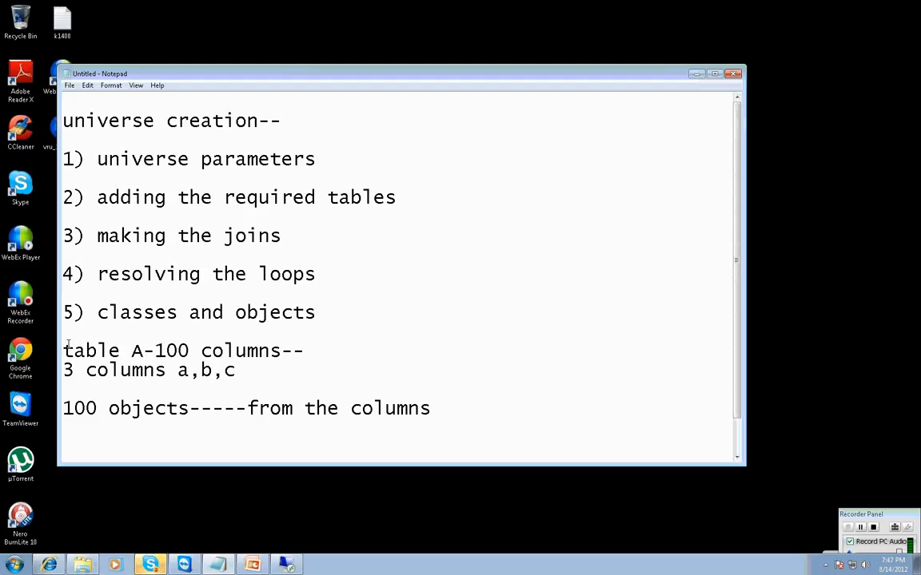
pyautogui.write('a)')
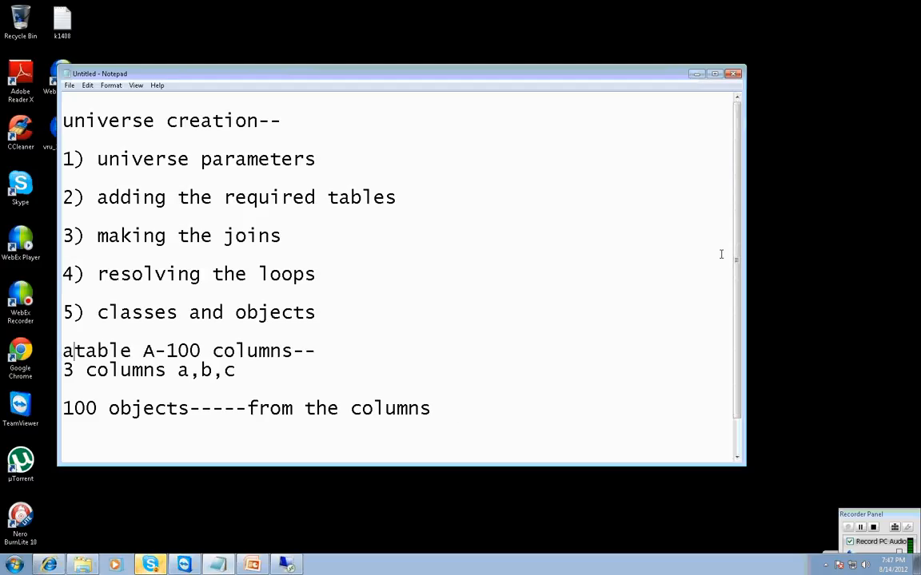
# - Add the note 'b)business terminology names-' on a new line below the 100 objects note
pyautogui.click(457, 407)
pyautogui.press('Return')
pyautogui.press('Return')
pyautogui.write('b)')
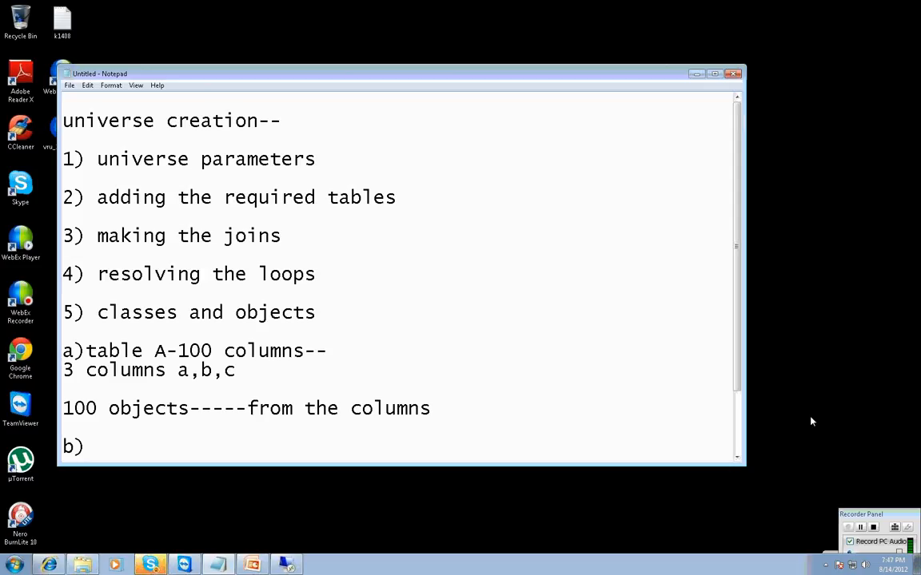
pyautogui.write('business termin')
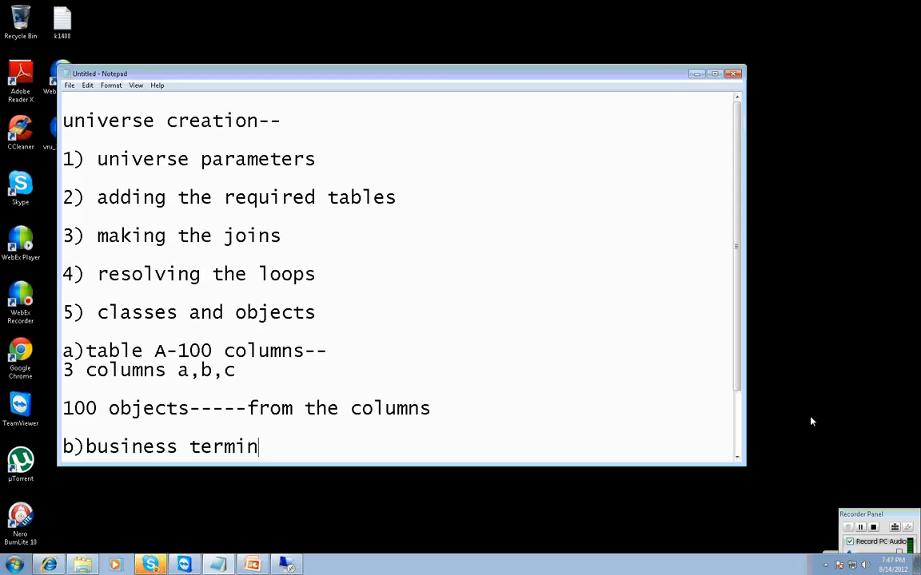
pyautogui.write('ology names')
pyautogui.press('Return')
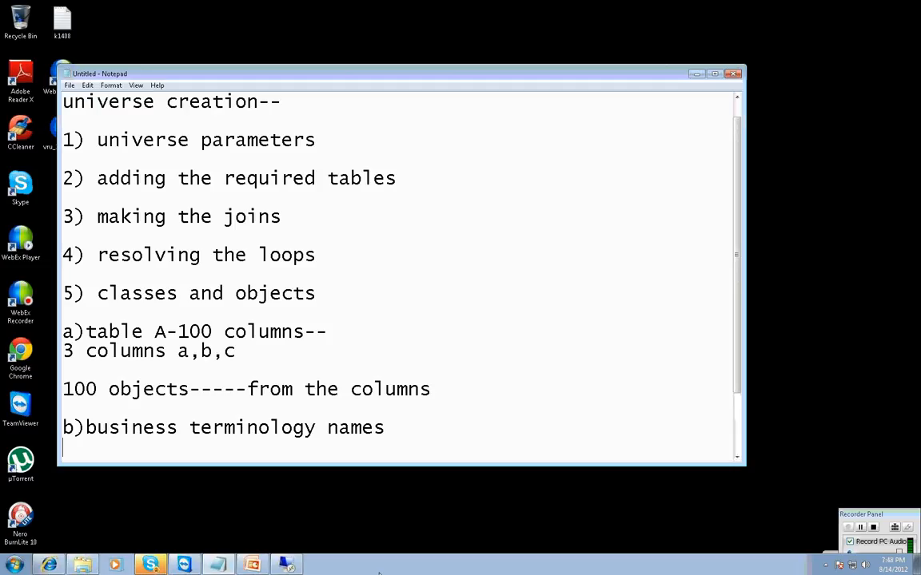
pyautogui.click(151, 565)
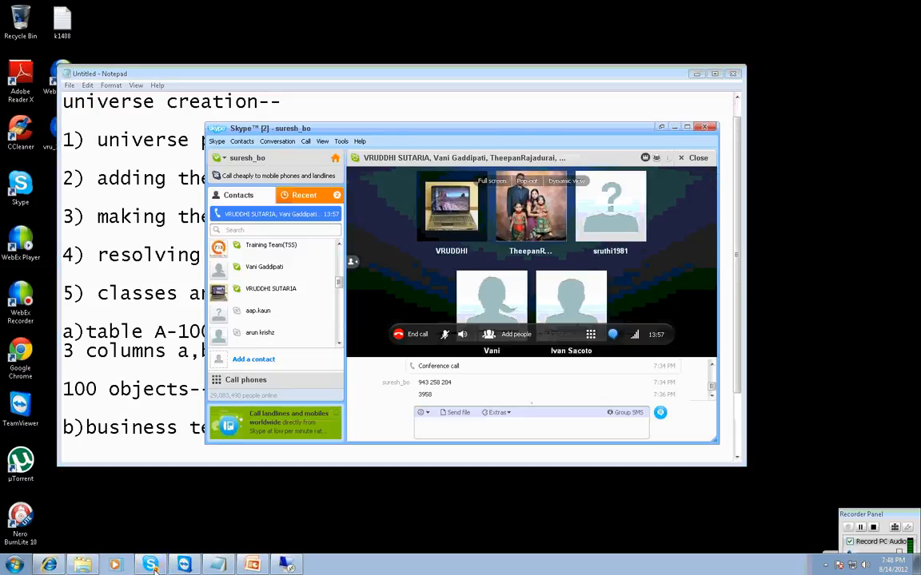
pyautogui.click(141, 410)
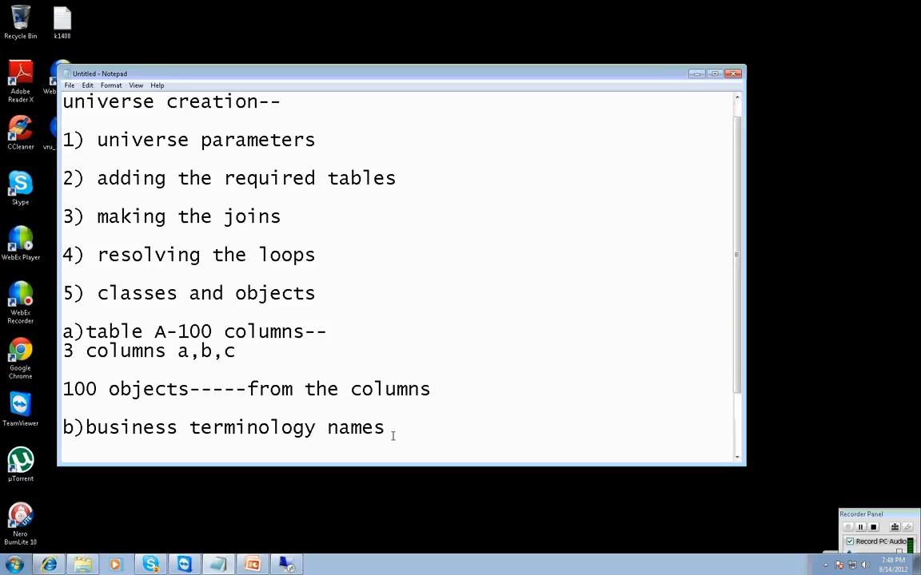
pyautogui.write('-')
pyautogui.press('Return')
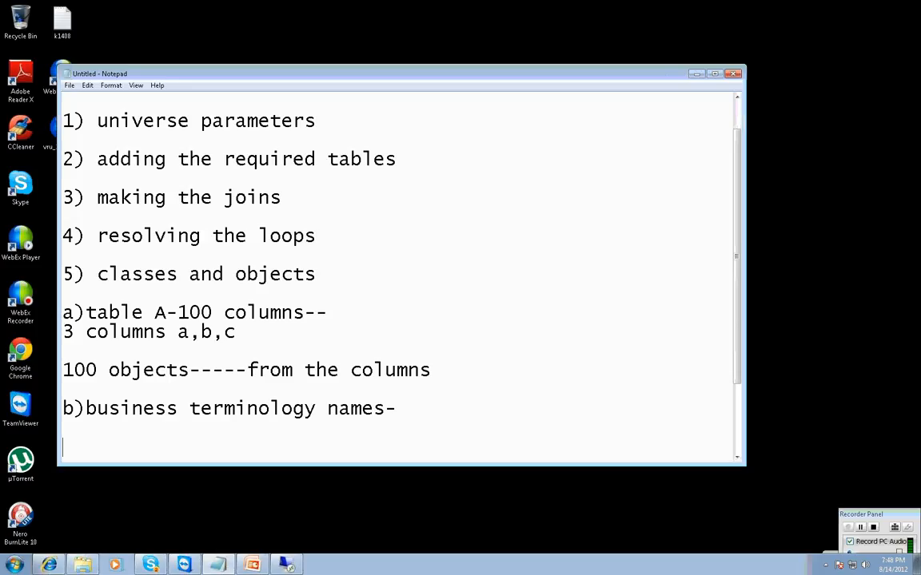
# - Add point 'c) to perform functions' followed by a 'table-' line
pyautogui.write('c) to perfrom')
pyautogui.press('BackSpace')
pyautogui.press('BackSpace')
pyautogui.press('BackSpace')
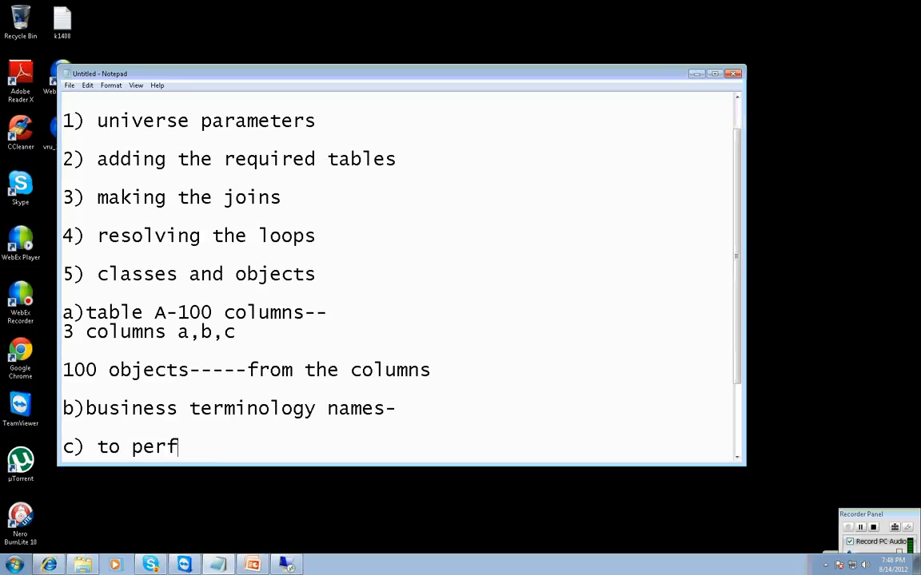
pyautogui.write('orm functions')
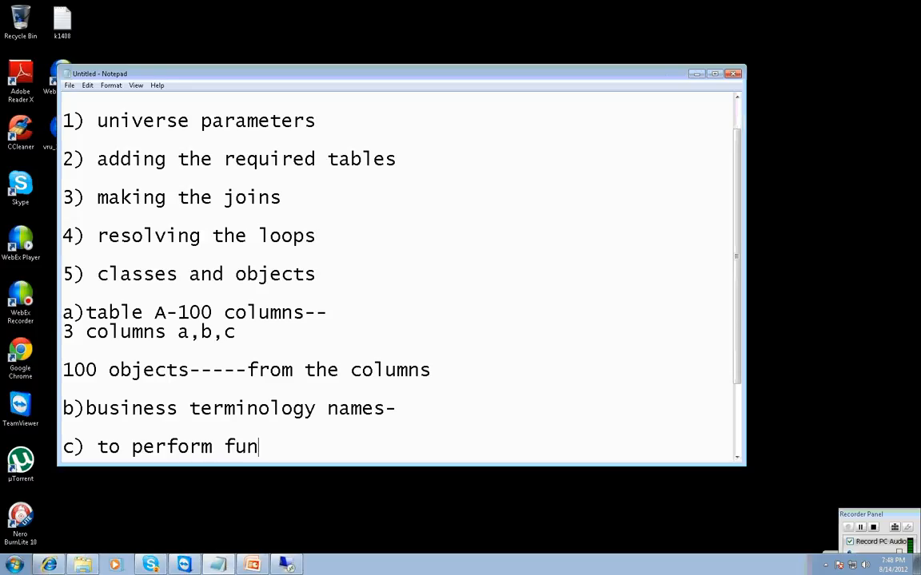
pyautogui.press('Return')
pyautogui.press('Return')
pyautogui.write('table-')
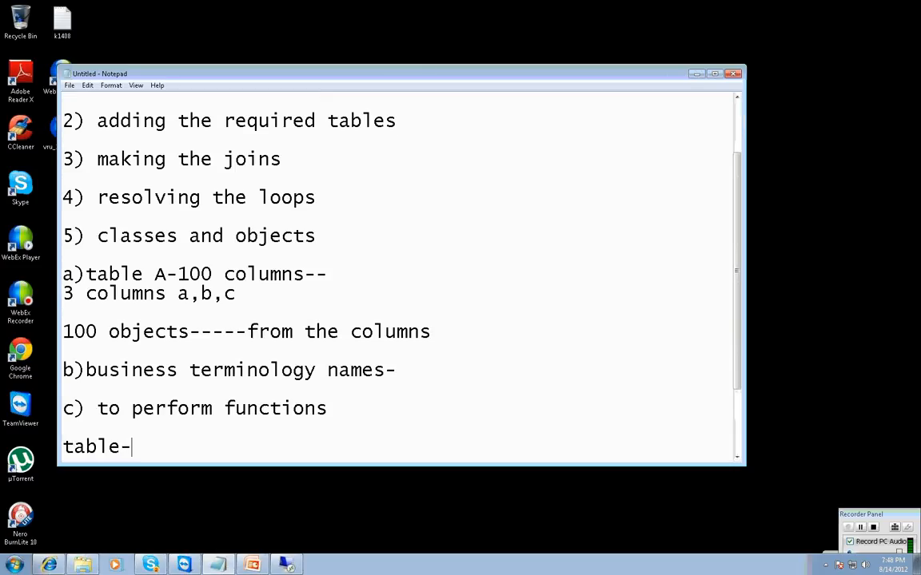
pyautogui.press('Return')
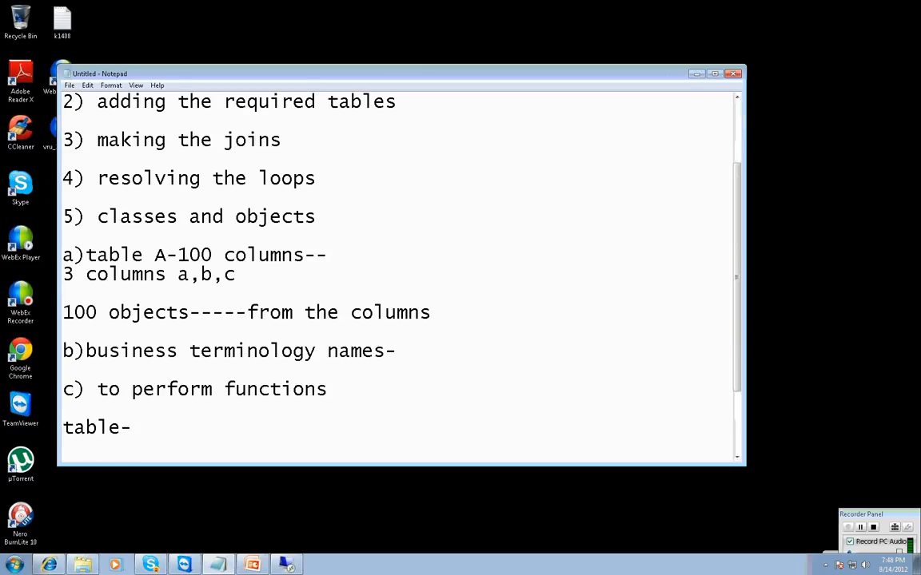
# - List 'first name' and 'last name', then the example 'concat(firstname,lastname)----'
pyautogui.write('first na')
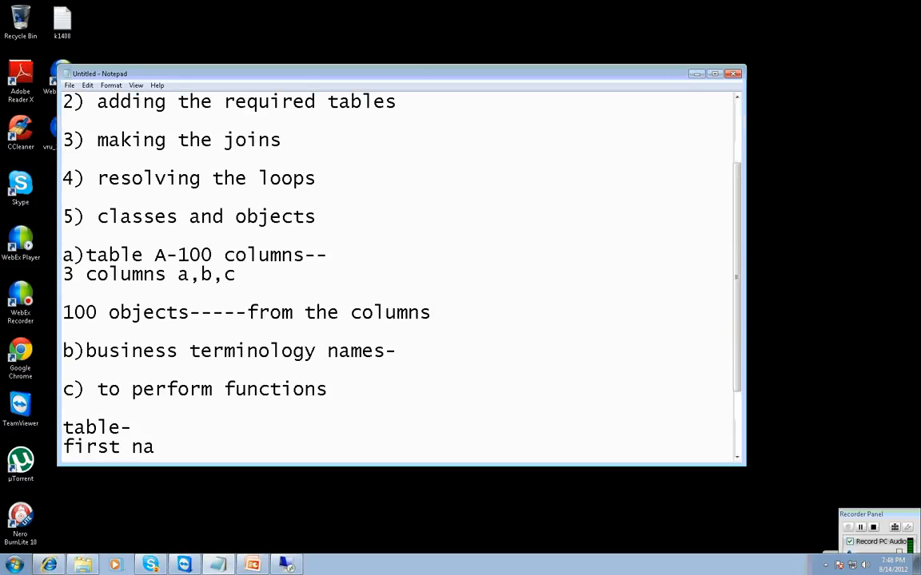
pyautogui.write('me')
pyautogui.press('Return')
pyautogui.write('last name')
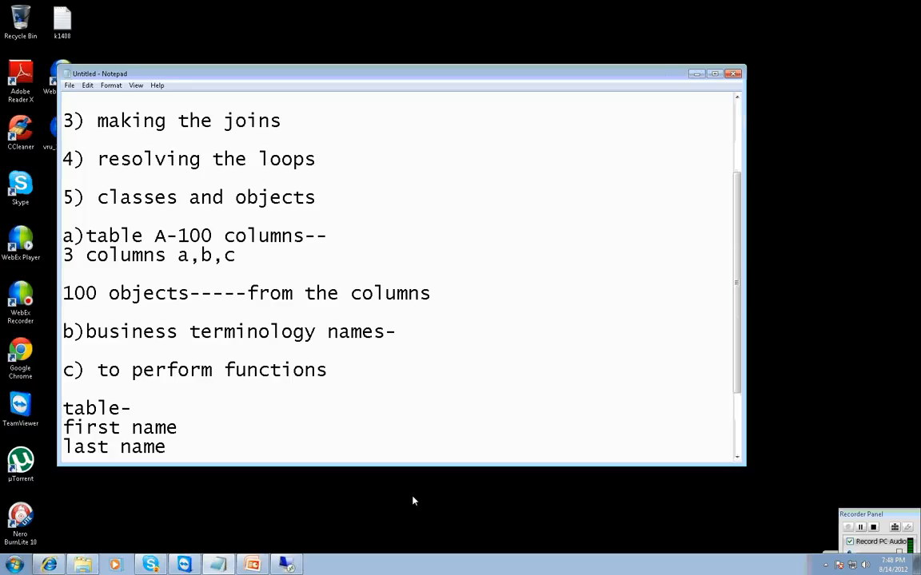
pyautogui.press('Return')
pyautogui.write('con')
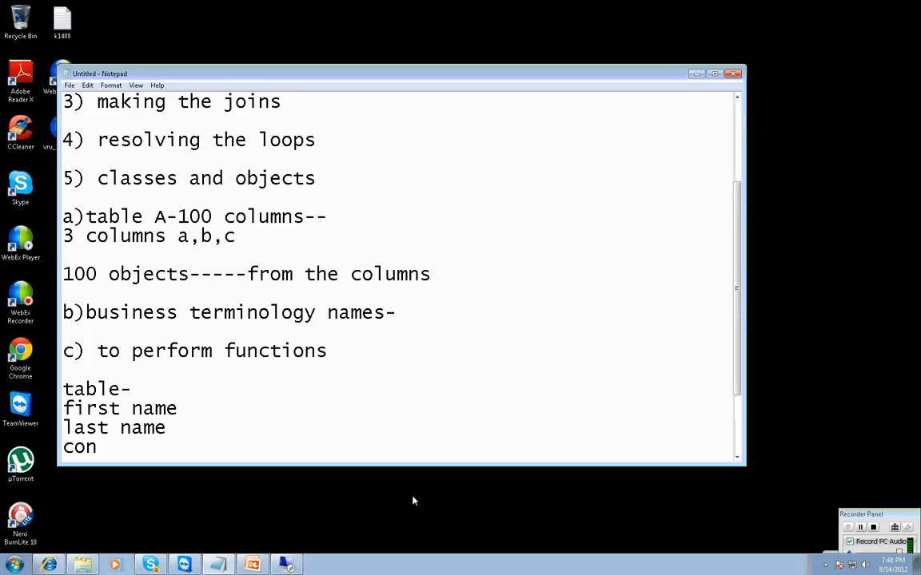
pyautogui.write('cat(fir')
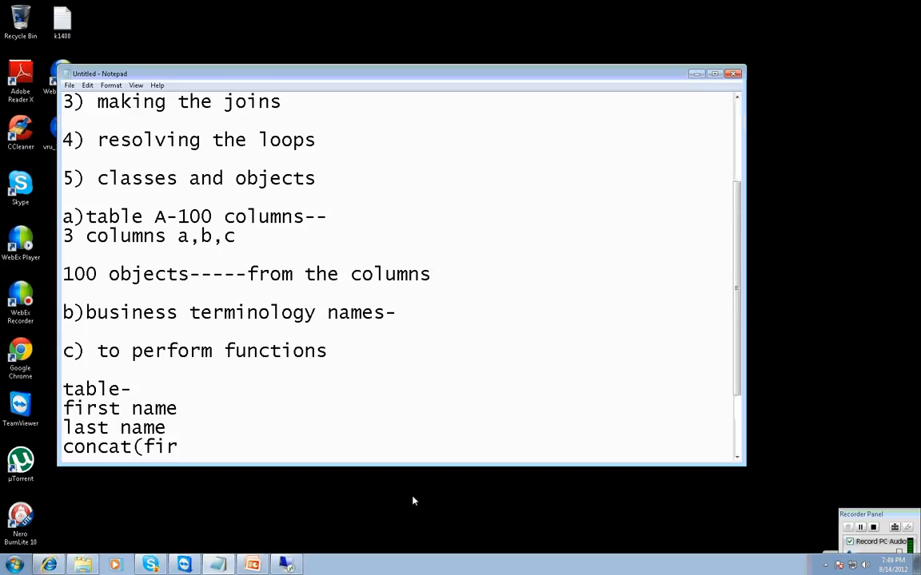
pyautogui.press('BackSpace')
pyautogui.write('rstname,lastn')
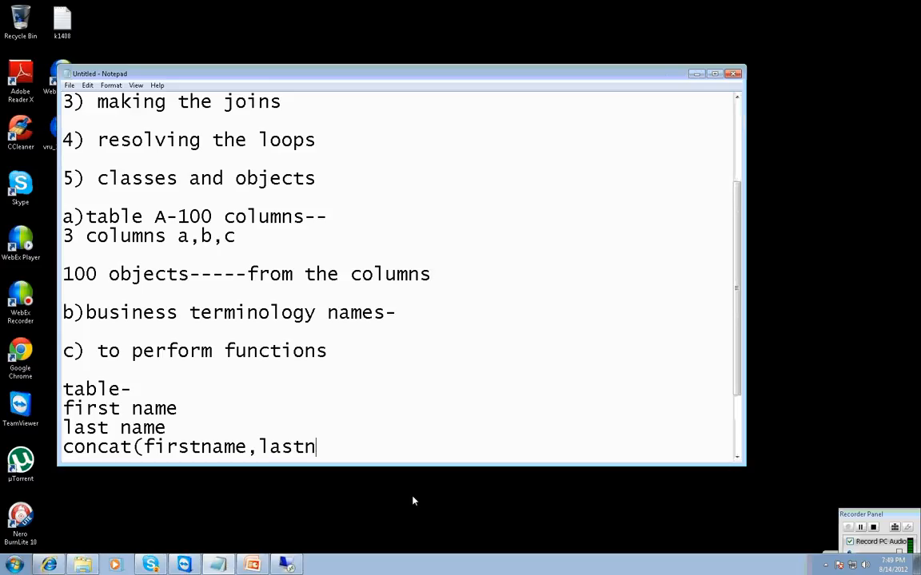
pyautogui.write('ame)----')
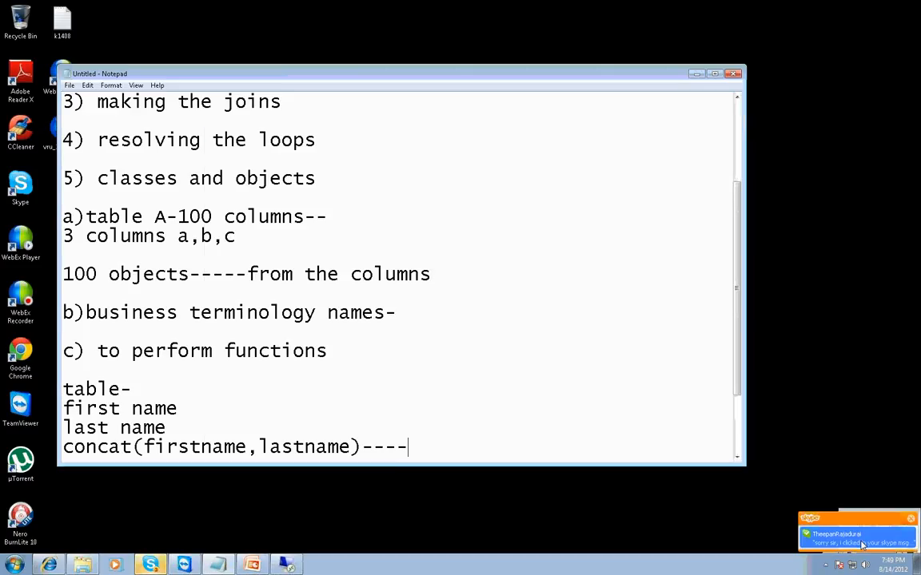
# - Close the chat window and save the notes on the Desktop as vrudhi14082012
pyautogui.click(862, 545)
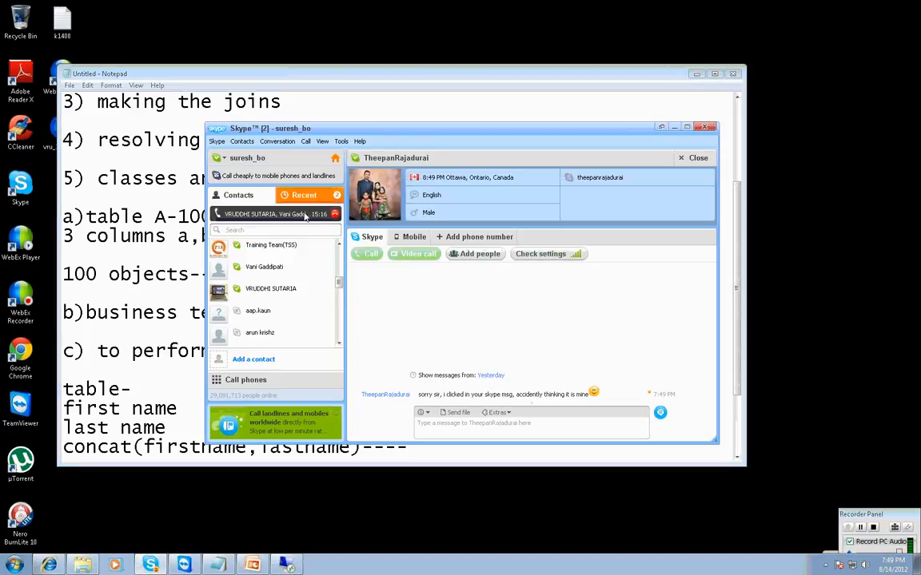
pyautogui.click(309, 213)
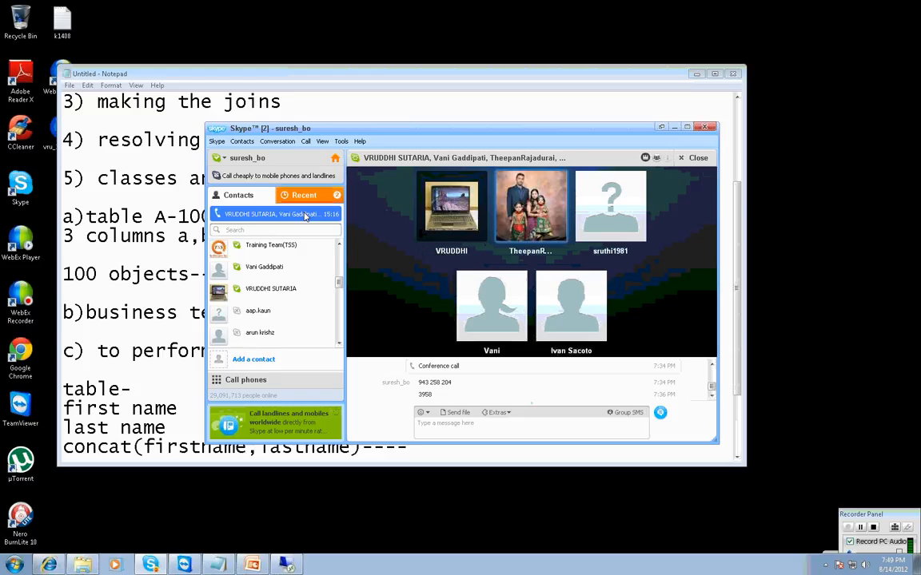
pyautogui.click(674, 127)
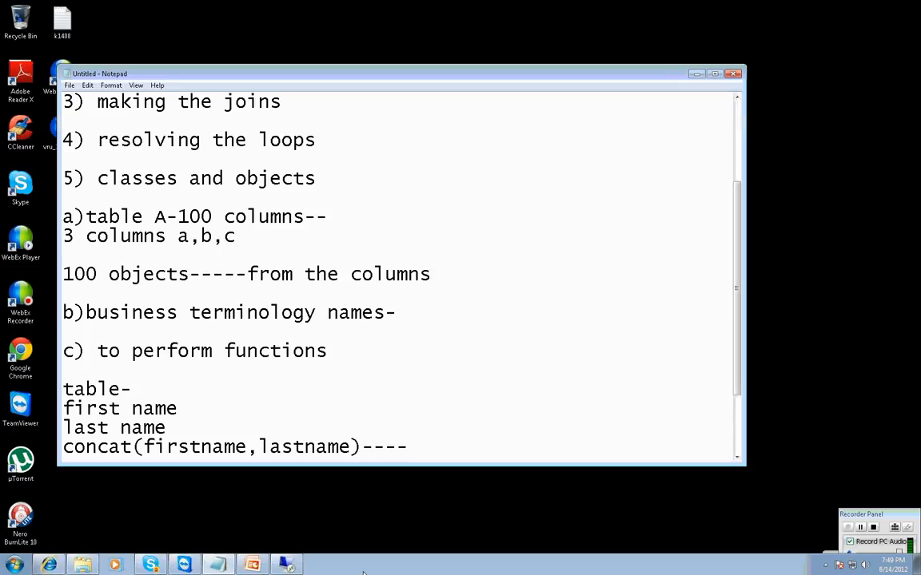
pyautogui.hotkey('ctrl', 's')
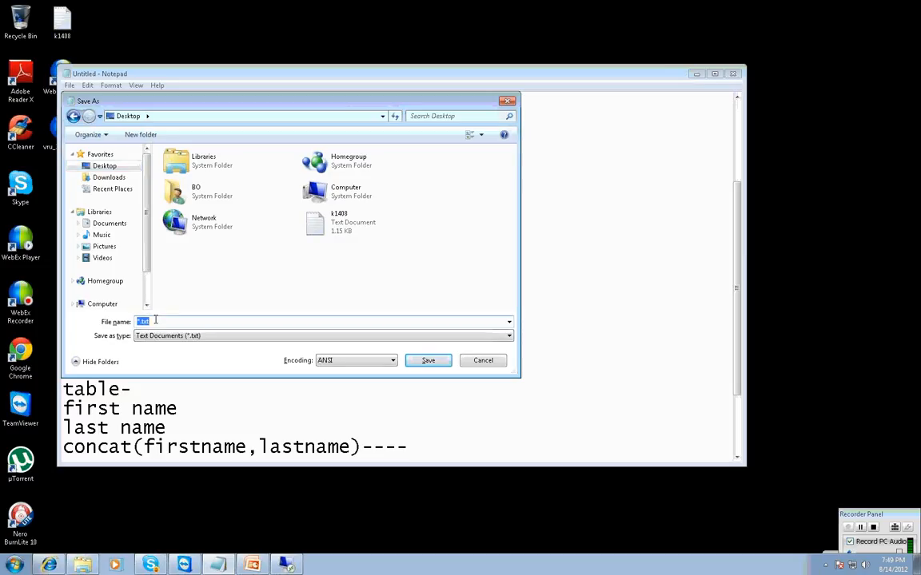
pyautogui.write('vrudhi')
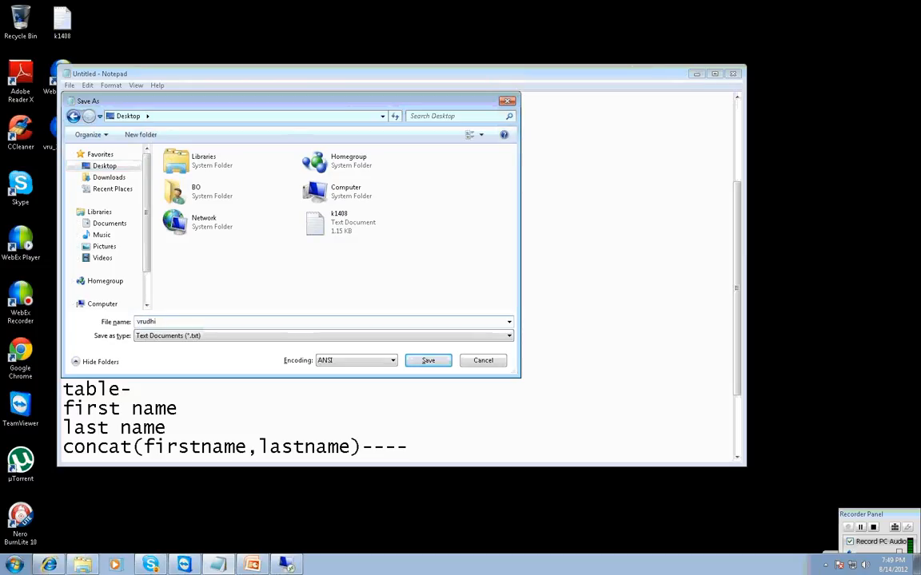
pyautogui.write('14082012')
pyautogui.press('Return')
pyautogui.click(281, 565)
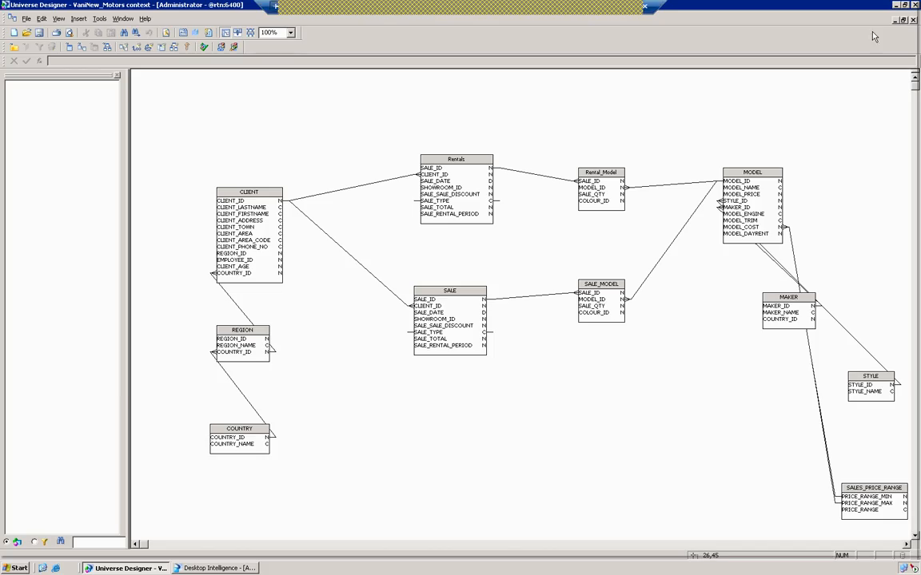
# - Close the Motors universe, dismiss the CMS errors on New, and cancel Universe Parameters
pyautogui.click(914, 20)
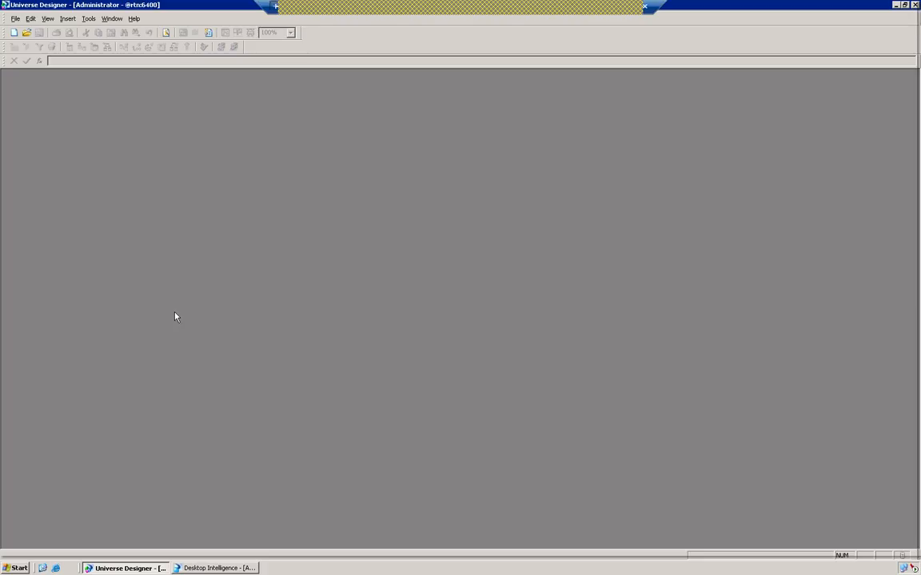
pyautogui.click(13, 35)
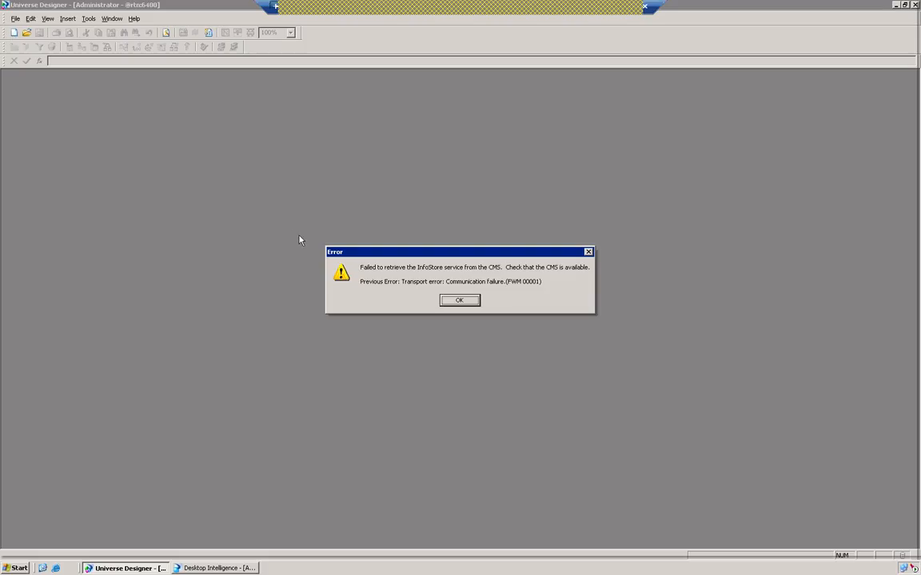
pyautogui.click(457, 302)
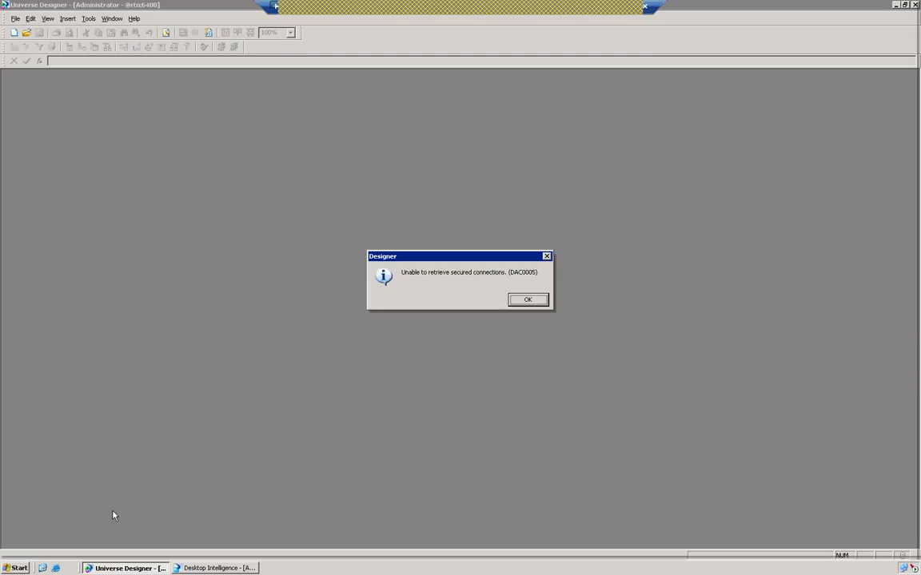
pyautogui.click(526, 299)
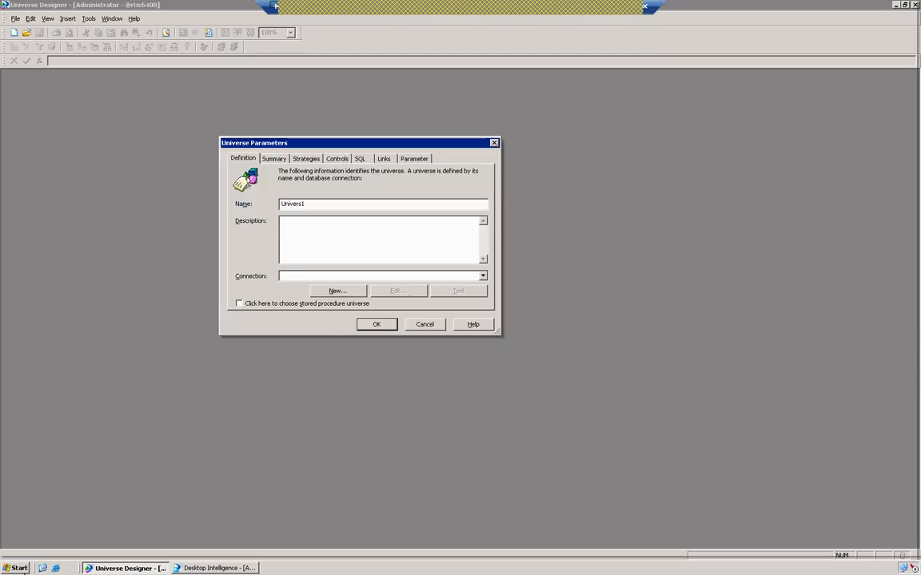
pyautogui.click(425, 324)
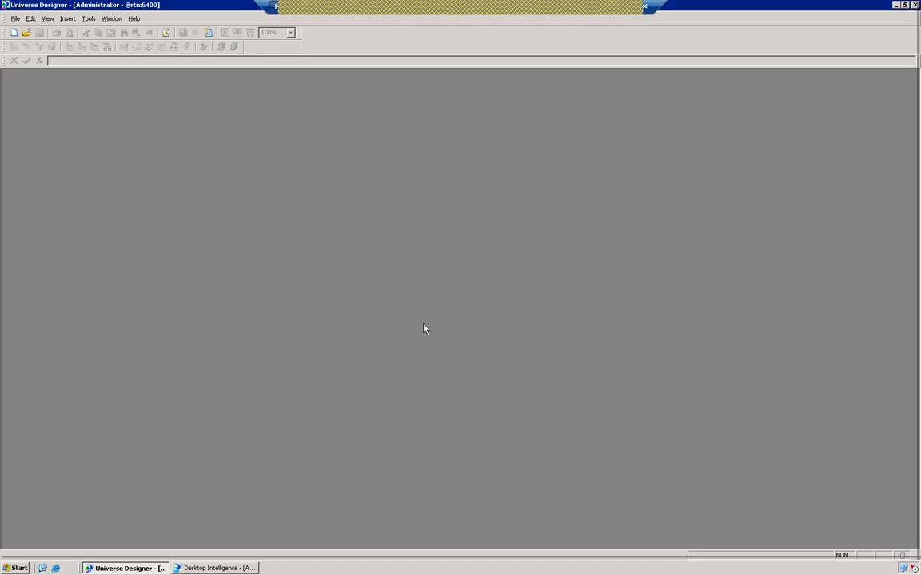
pyautogui.click(17, 568)
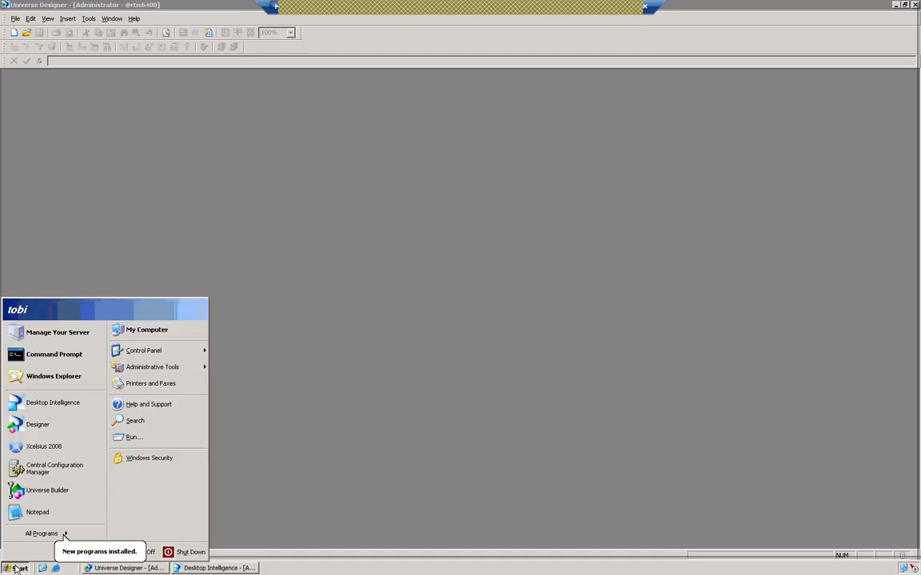
# - Launch Central Configuration Manager, then close Universe Designer and Desktop Intelligence
pyautogui.click(53, 468)
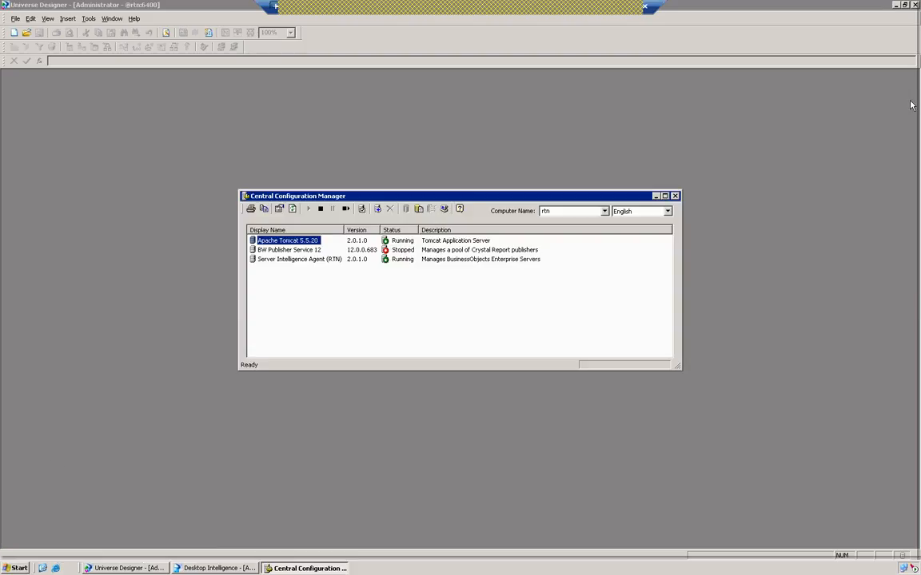
pyautogui.click(915, 6)
pyautogui.click(914, 6)
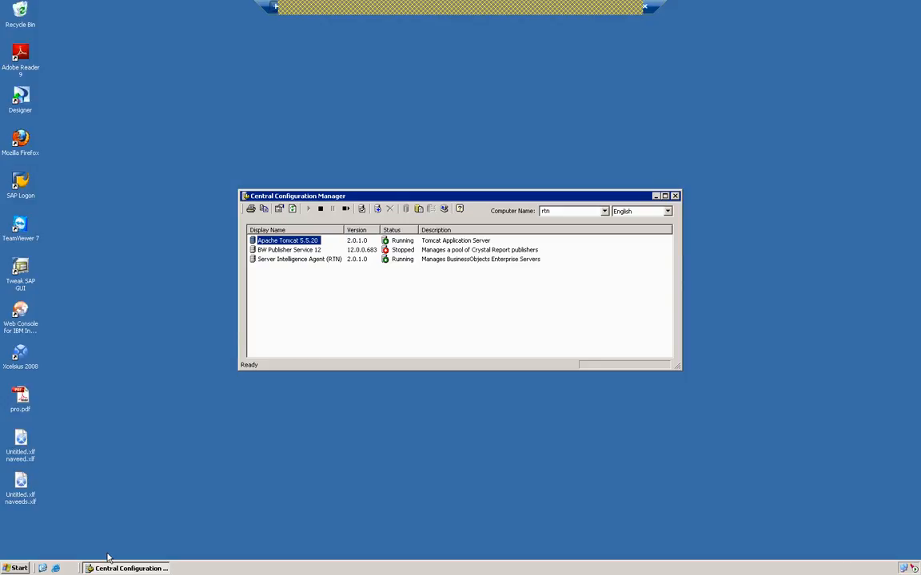
# - Close Central Configuration Manager, relaunch Designer from Start, and log on again
pyautogui.click(674, 196)
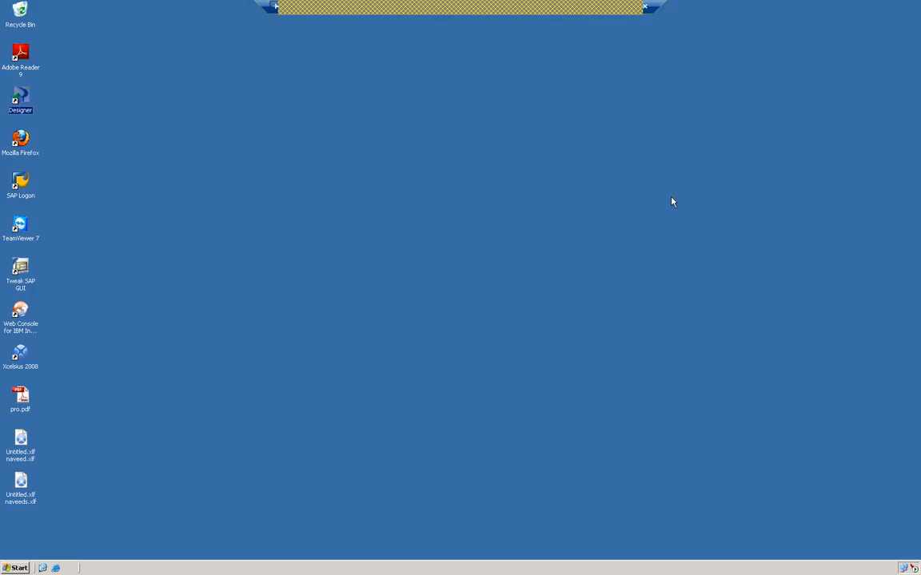
pyautogui.click(13, 568)
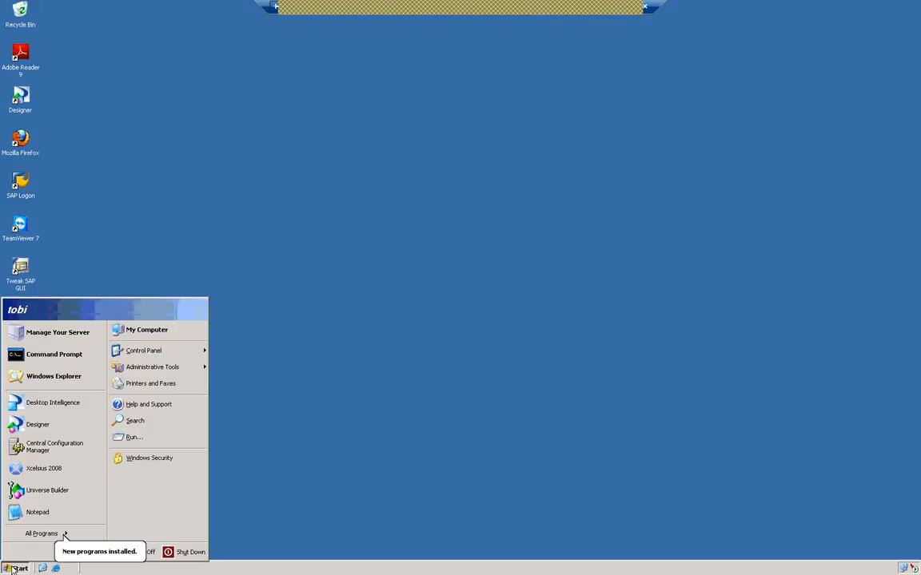
pyautogui.click(51, 428)
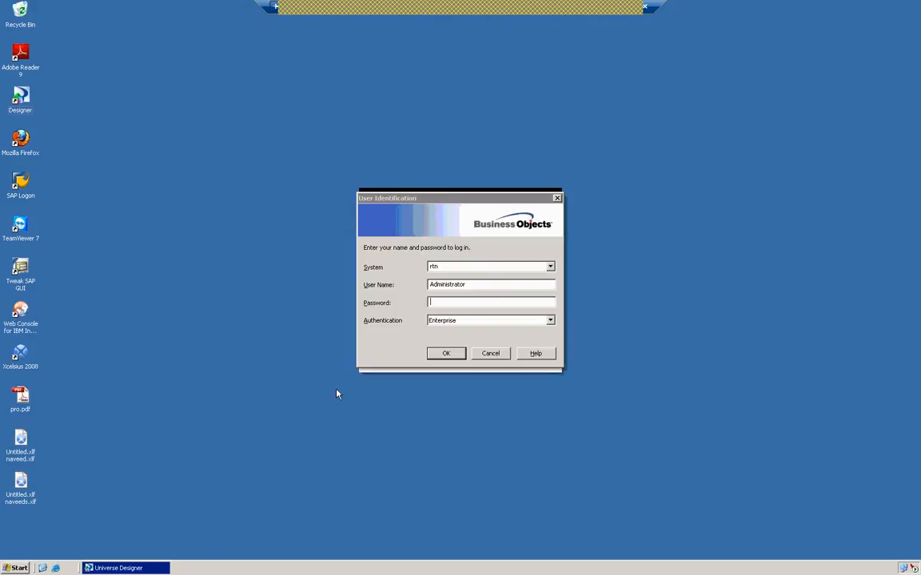
pyautogui.click(438, 354)
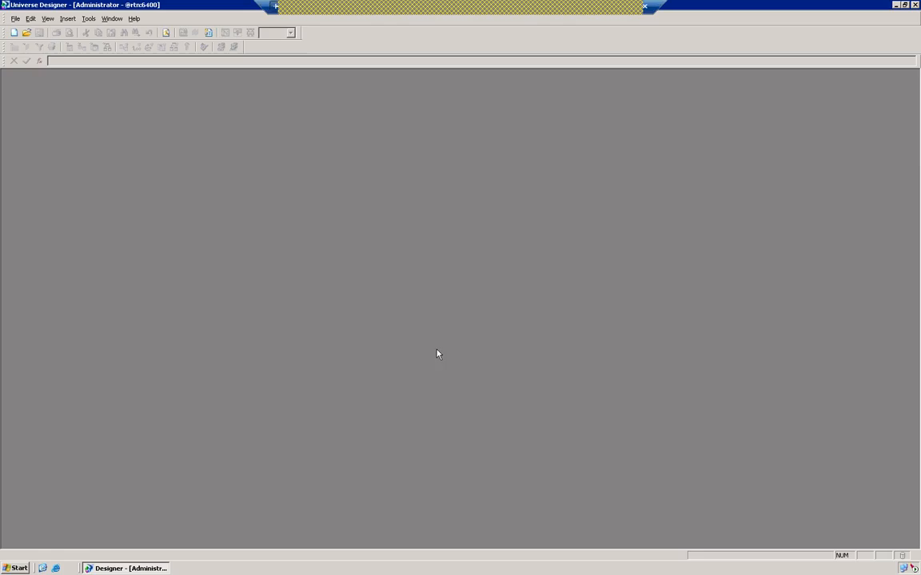
# - Start a new universe and name it ClassesanObjects
pyautogui.click(15, 34)
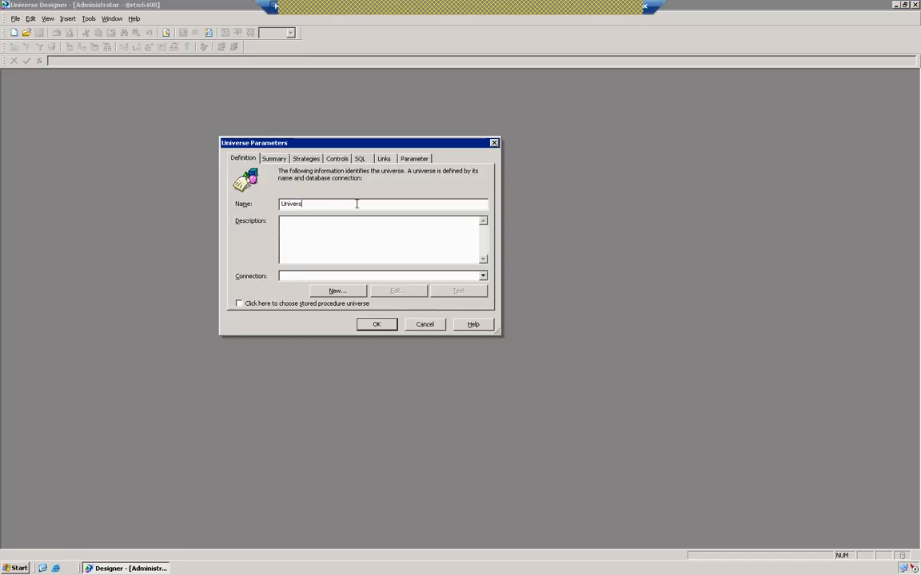
pyautogui.press('BackSpace')
pyautogui.press('BackSpace')
pyautogui.press('BackSpace')
pyautogui.press('BackSpace')
pyautogui.press('BackSpace')
pyautogui.press('BackSpace')
pyautogui.press('BackSpace')
pyautogui.write('Classesand')
pyautogui.press('BackSpace')
pyautogui.write('objects')
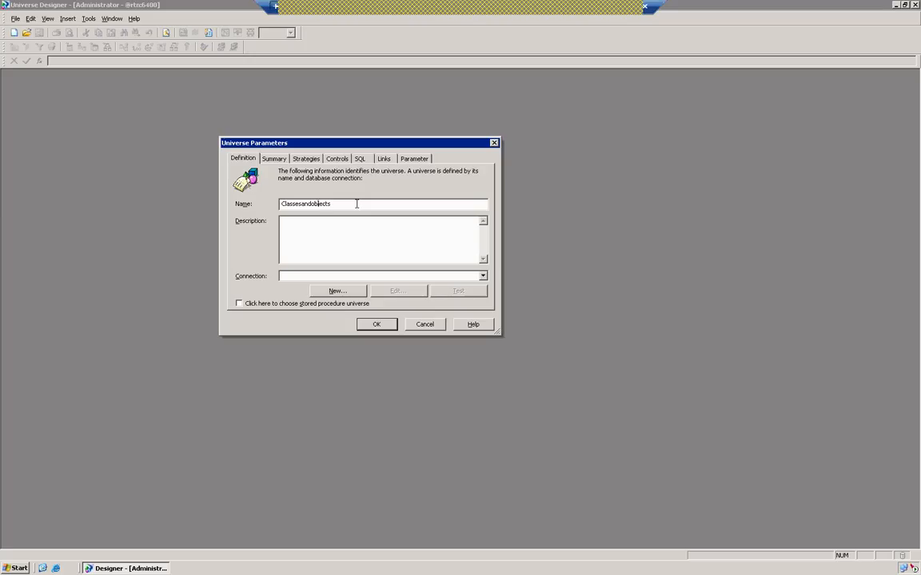
pyautogui.press('Left')
pyautogui.press('Left')
pyautogui.press('BackSpace')
pyautogui.press('Delete')
pyautogui.write('O')
pyautogui.press('Delete')
# - Choose the efashion connection and confirm the universe parameters
pyautogui.click(482, 276)
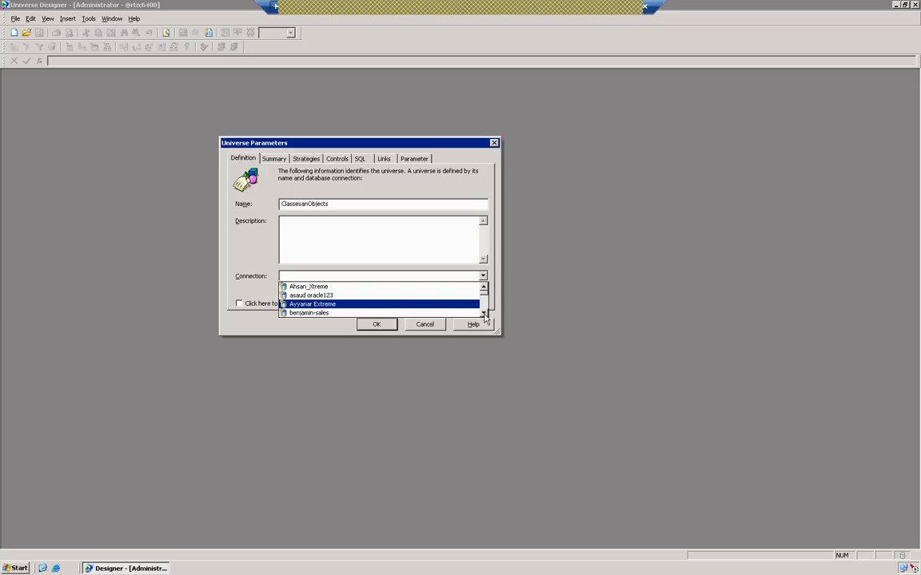
pyautogui.moveTo(484, 314); pyautogui.dragTo(483, 316)
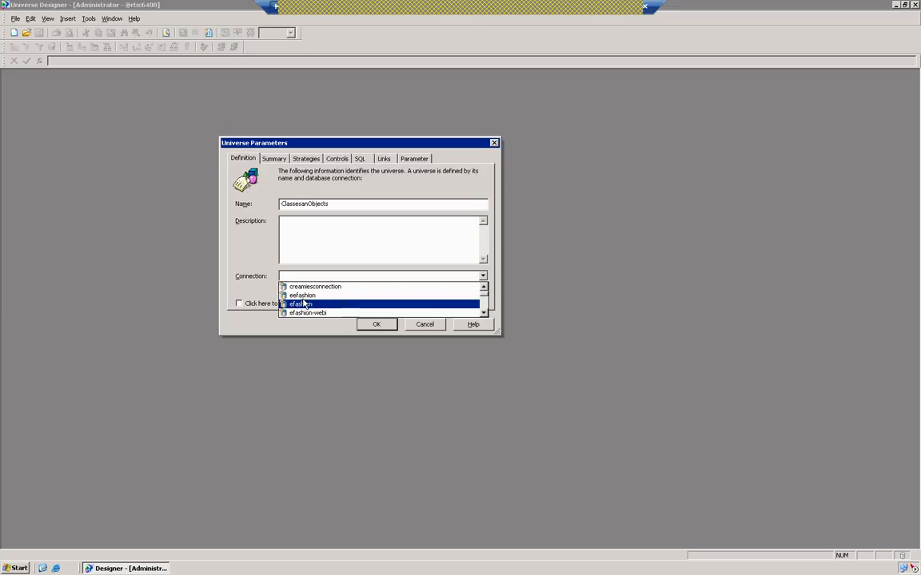
pyautogui.click(303, 295)
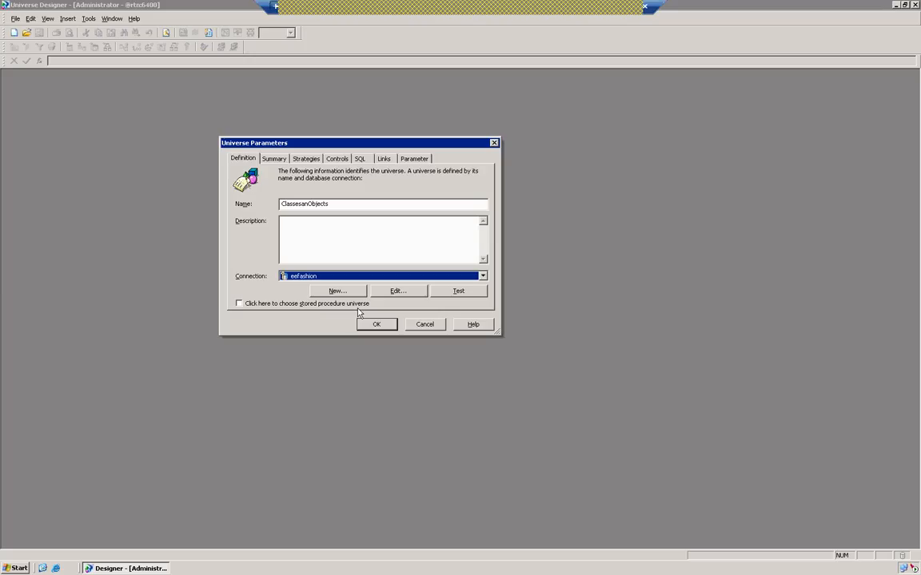
pyautogui.click(482, 276)
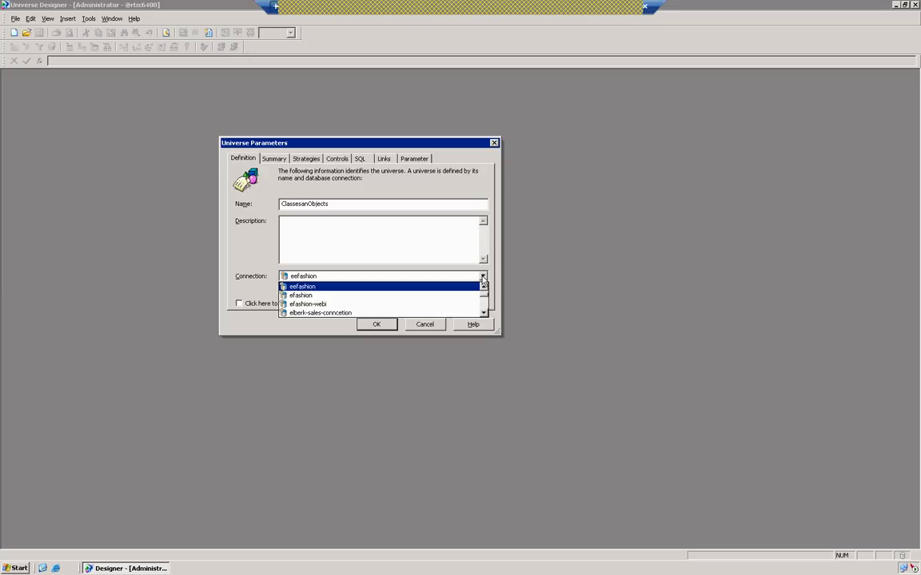
pyautogui.click(376, 295)
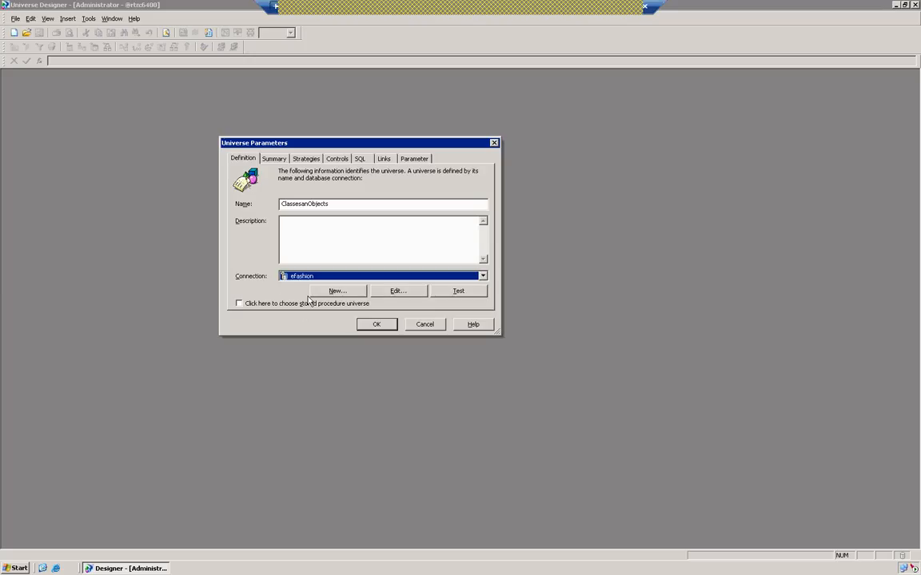
pyautogui.click(375, 324)
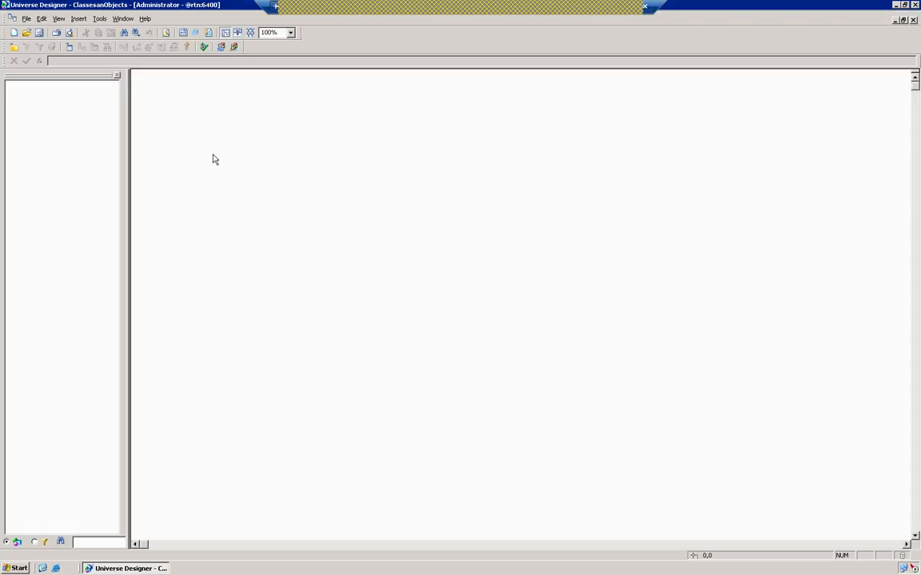
# - Save the universe as ClassesanObjects.unv
pyautogui.click(40, 33)
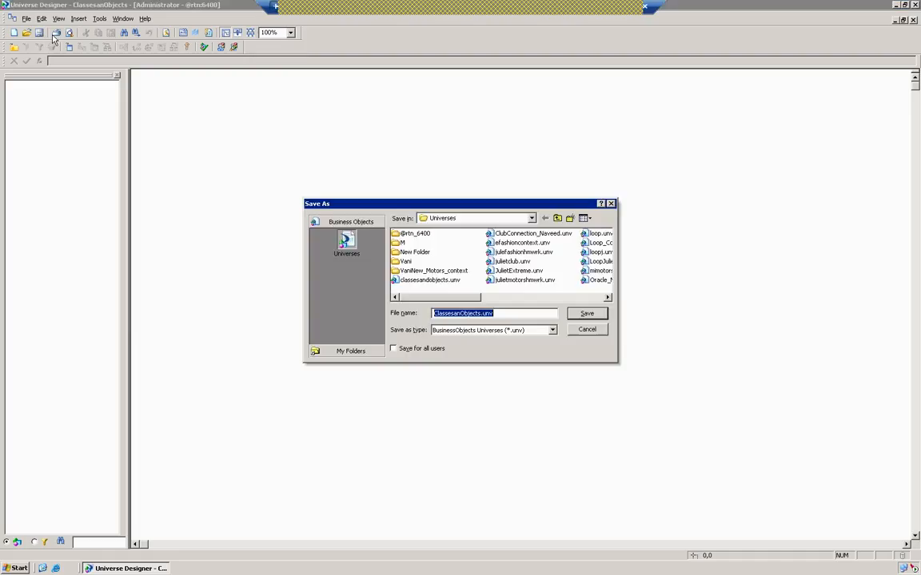
pyautogui.click(580, 314)
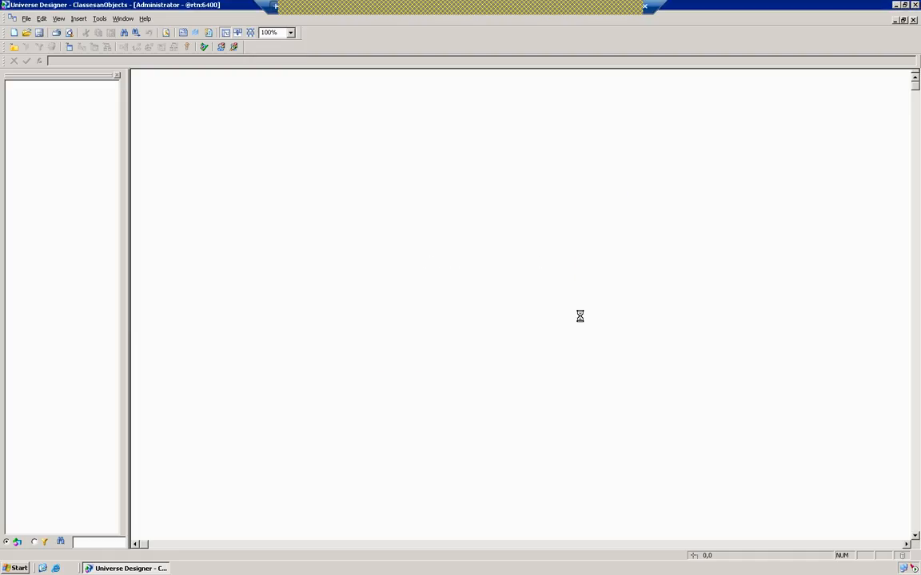
pyautogui.click(79, 18)
pyautogui.click(92, 32)
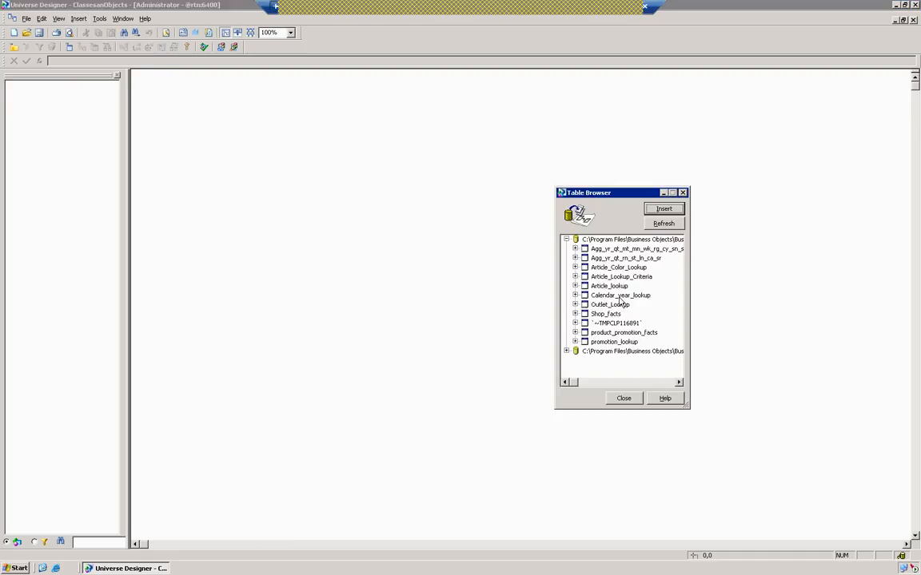
# - Insert the Calendar_year_lookup and Shop_facts tables from the Table Browser
pyautogui.doubleClick(621, 299)
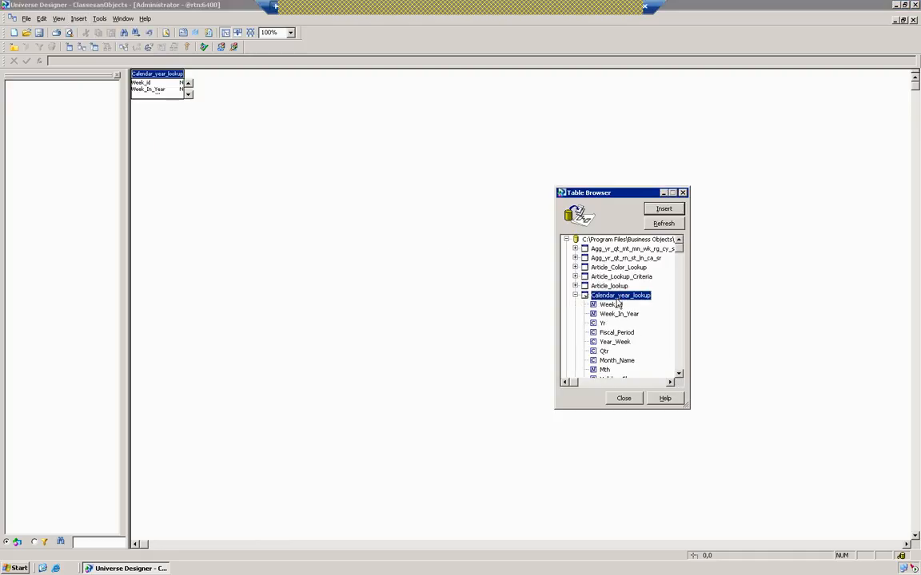
pyautogui.click(678, 376)
pyautogui.click(679, 377)
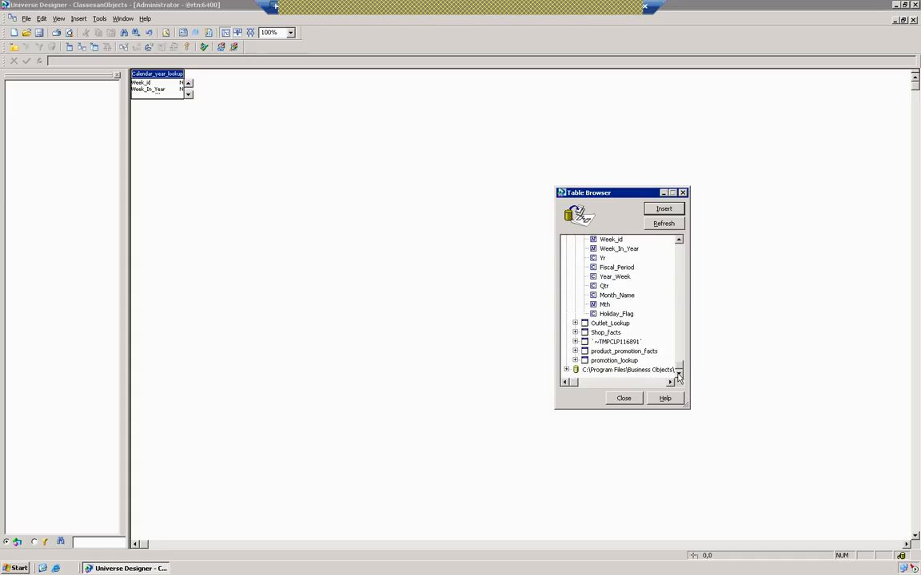
pyautogui.doubleClick(605, 334)
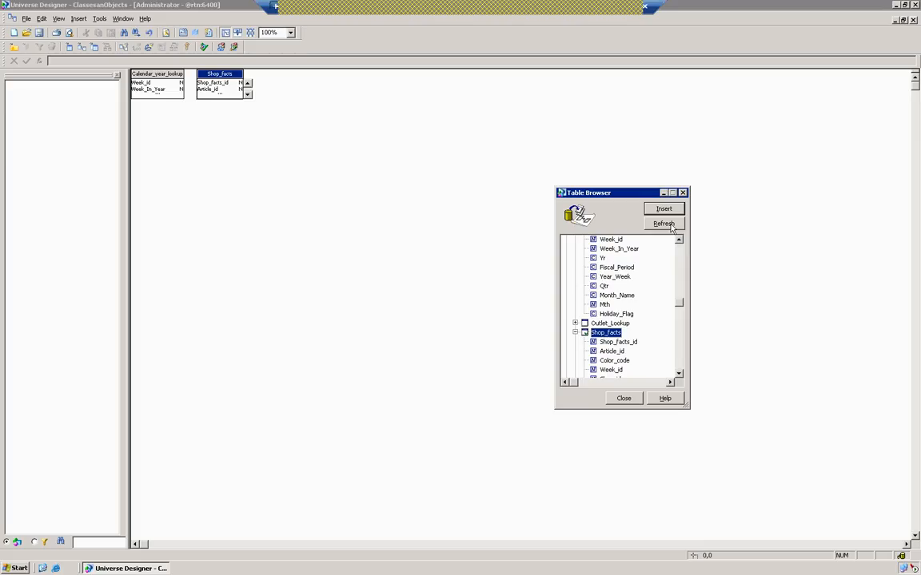
pyautogui.click(684, 193)
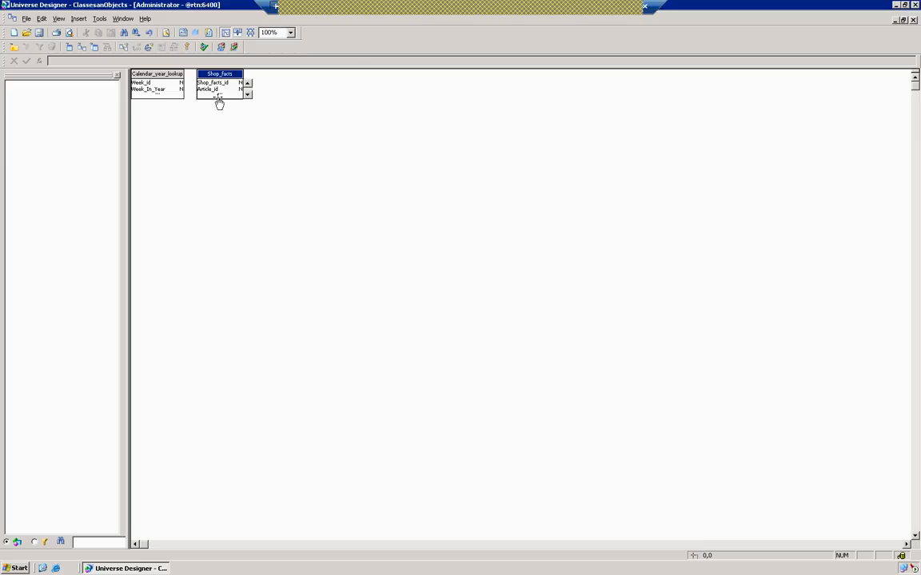
# - Arrange the tables so Calendar_year_lookup sits left of a fully expanded Shop_facts
pyautogui.moveTo(218, 105); pyautogui.dragTo(352, 129)
pyautogui.moveTo(169, 81); pyautogui.dragTo(235, 210)
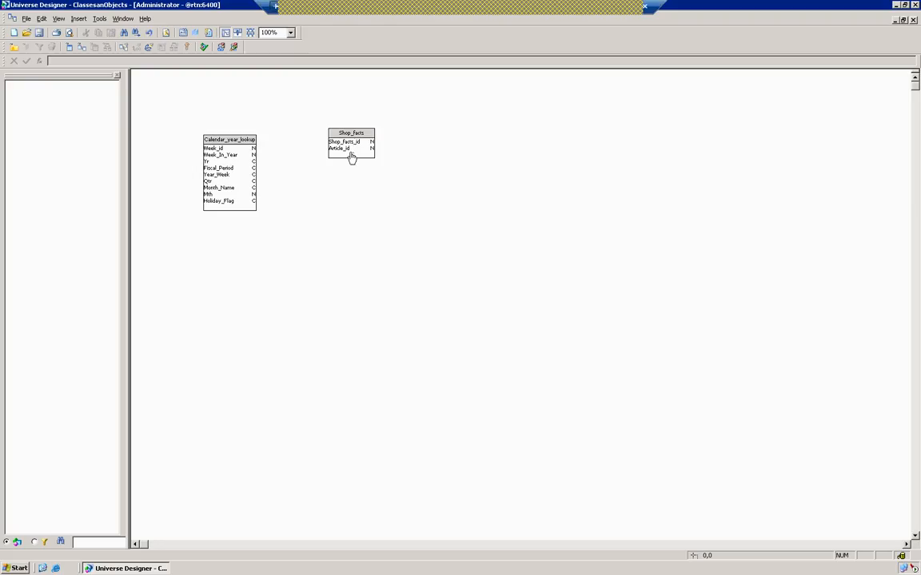
pyautogui.moveTo(351, 159); pyautogui.dragTo(350, 141)
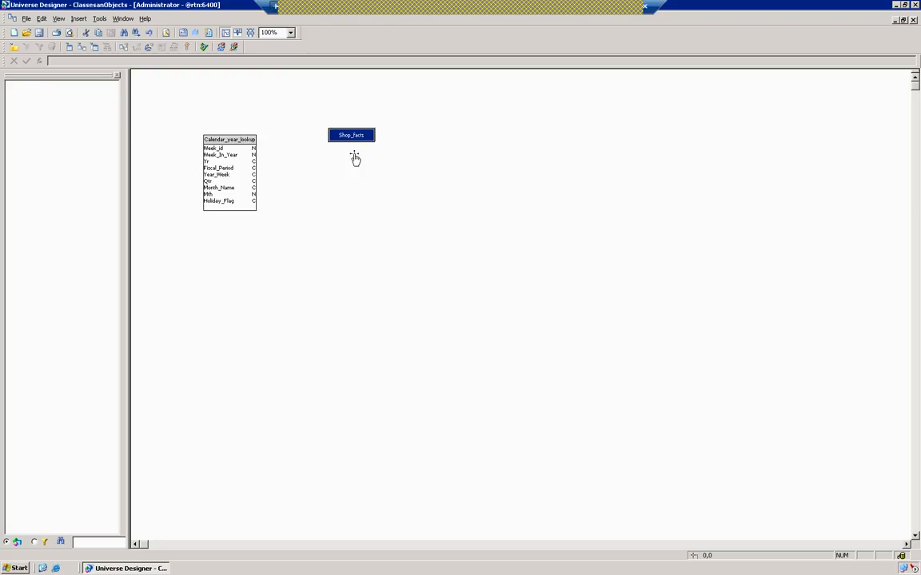
pyautogui.click(354, 138)
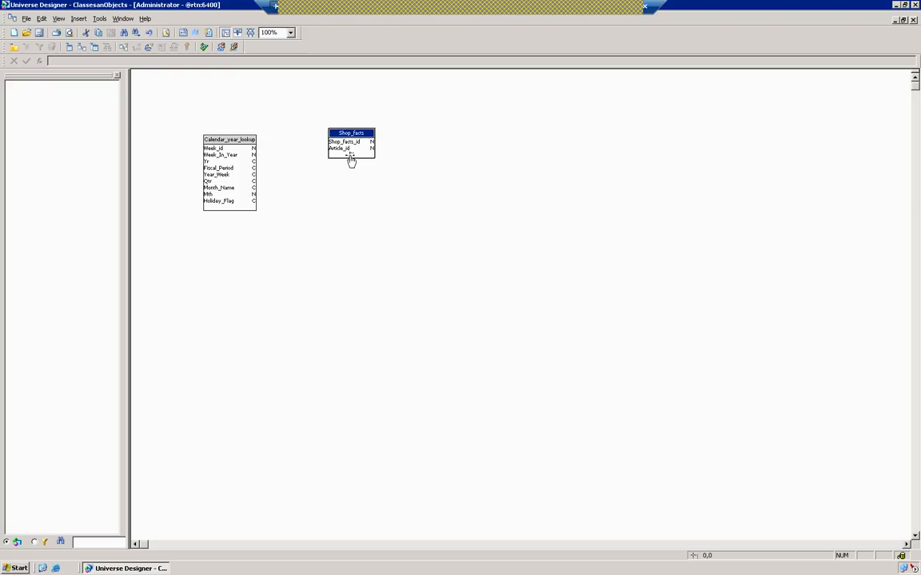
# - Join Calendar_year_lookup.Week_id to Shop_facts.Week_id and enlarge Shop_facts to show all eight columns
pyautogui.click(236, 153)
pyautogui.rightClick(237, 154)
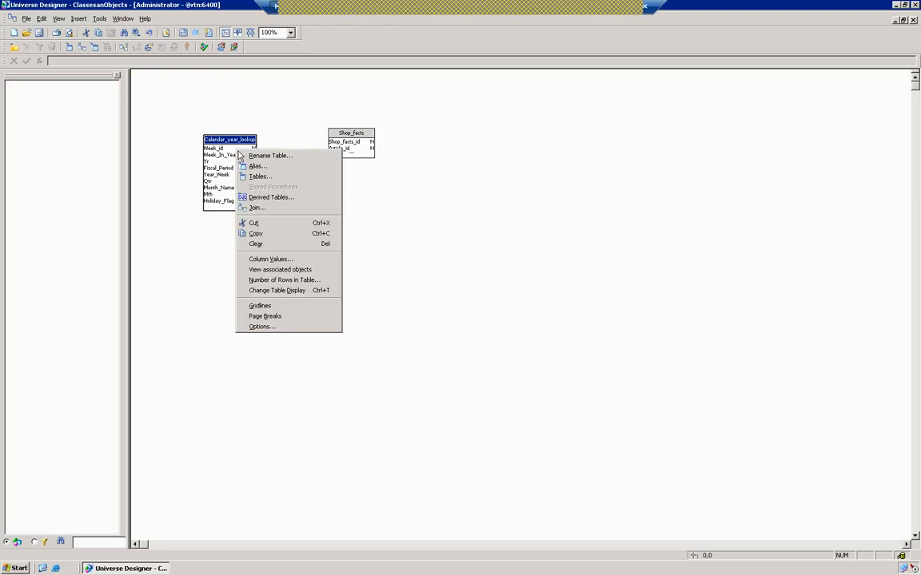
pyautogui.click(267, 208)
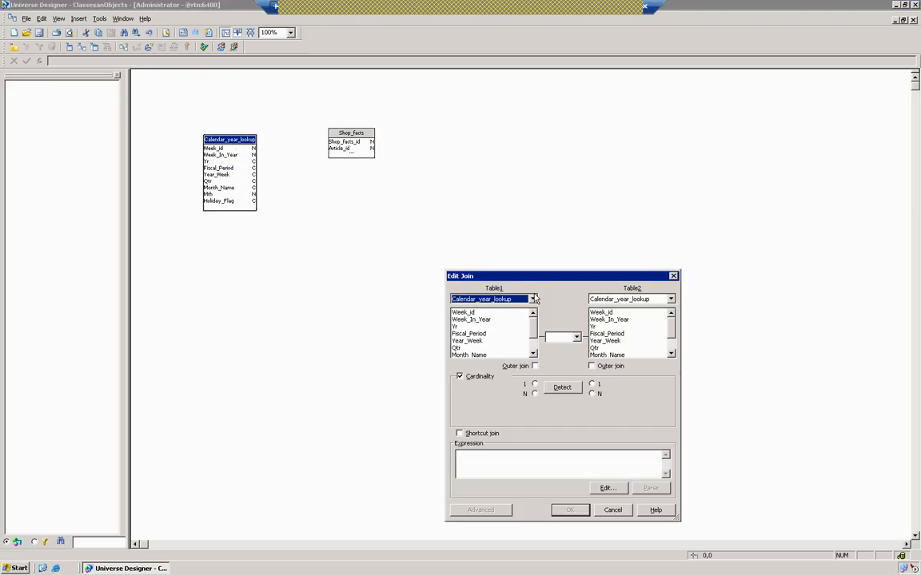
pyautogui.click(476, 312)
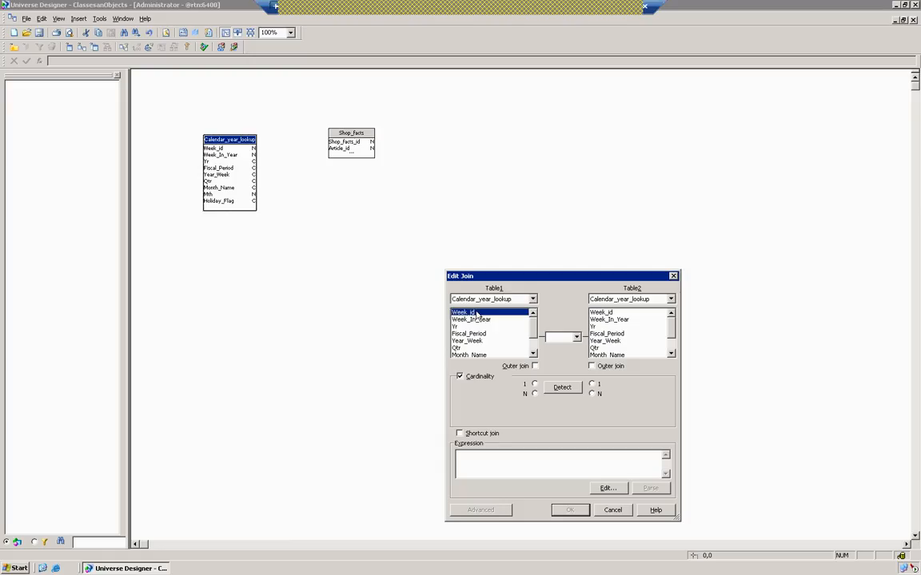
pyautogui.click(670, 299)
pyautogui.click(637, 317)
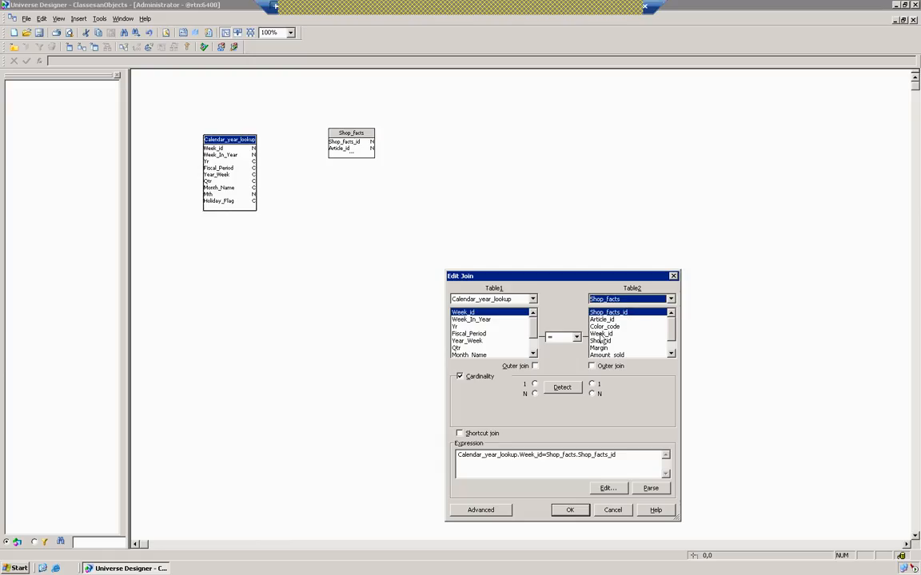
pyautogui.click(600, 334)
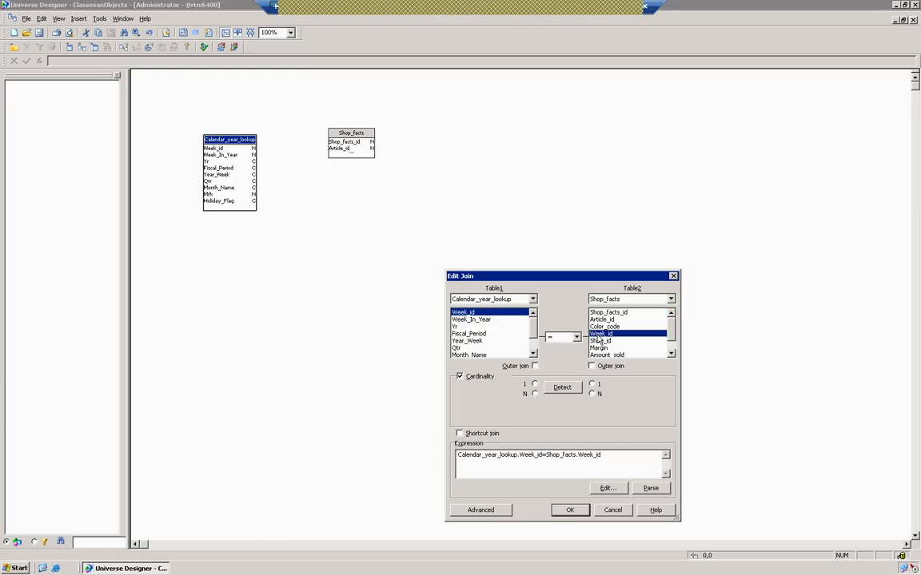
pyautogui.click(571, 509)
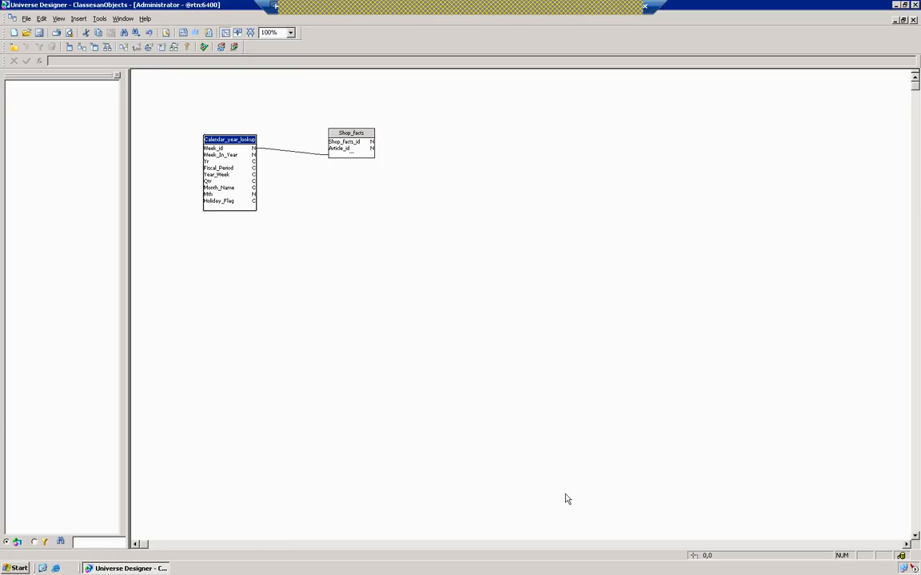
pyautogui.click(351, 157)
pyautogui.moveTo(351, 157); pyautogui.dragTo(354, 214)
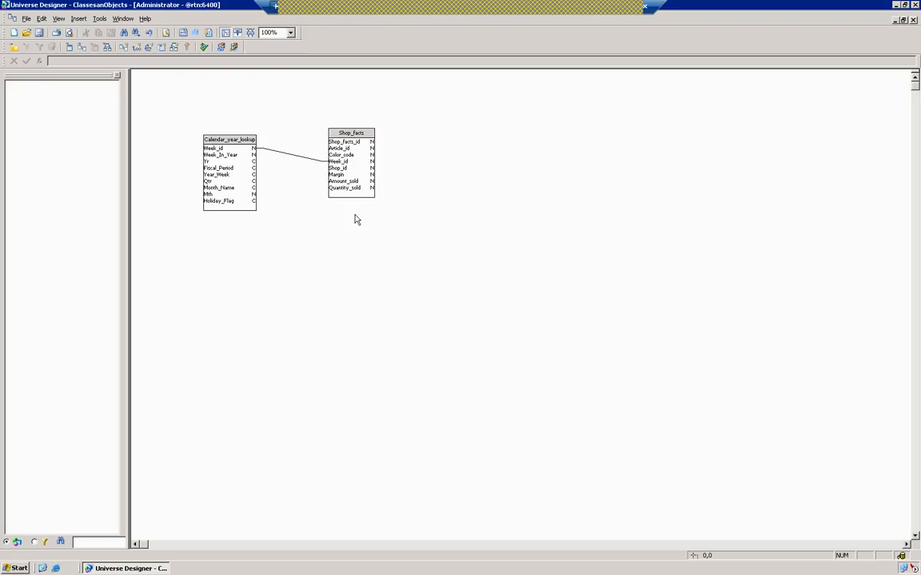
pyautogui.click(100, 21)
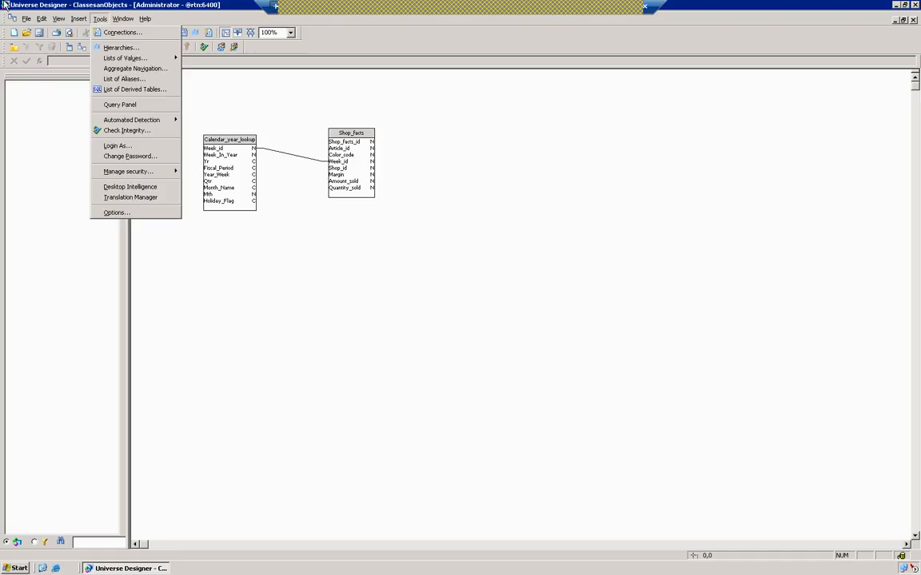
pyautogui.click(132, 131)
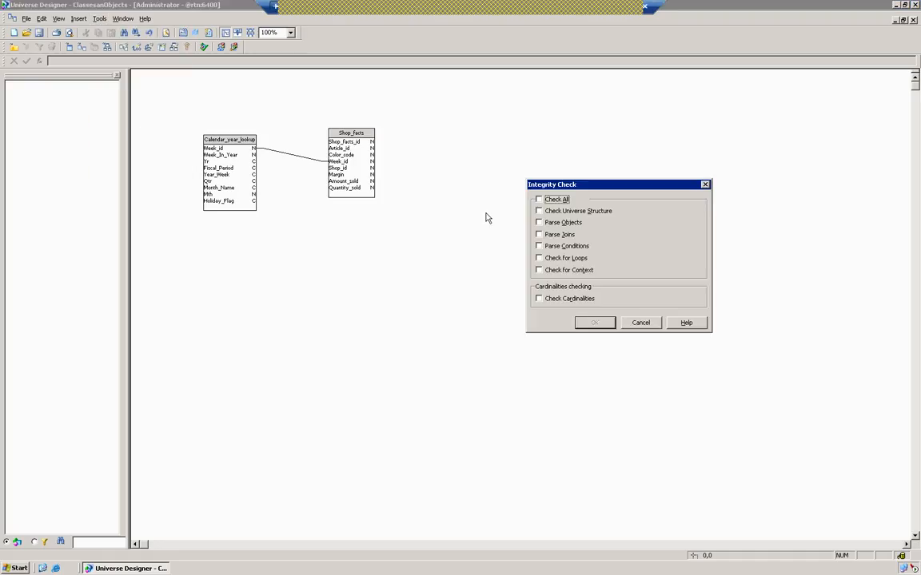
pyautogui.click(546, 202)
pyautogui.click(593, 323)
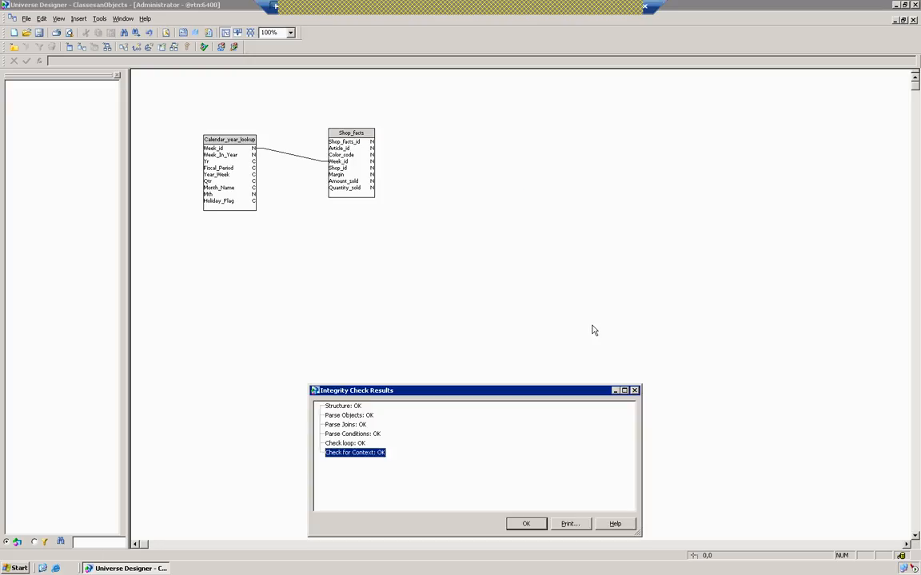
pyautogui.click(537, 523)
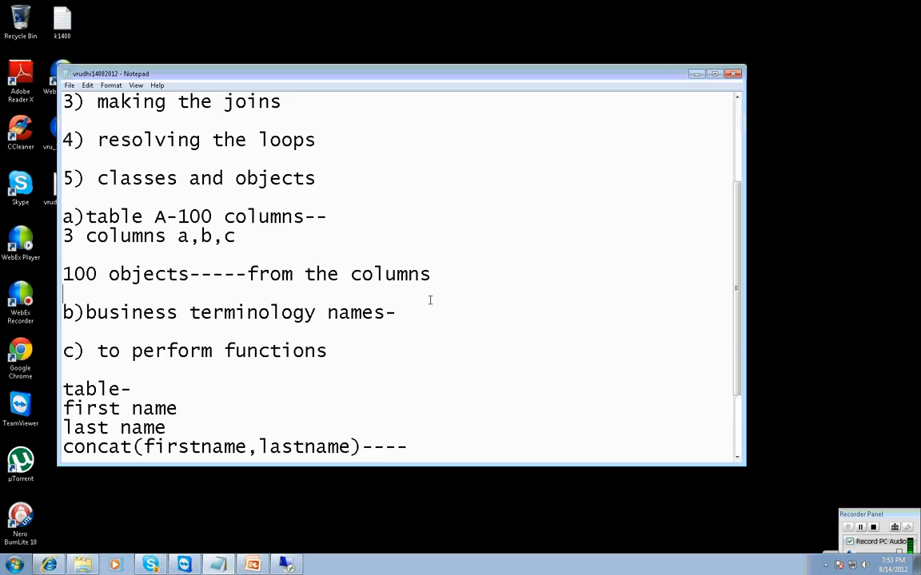
# - Add the lines 'year-----calender_Yr field' and 'salesrevenue--shop_facts fields', then return to Universe Designer
pyautogui.scroll(-2, 429, 327)
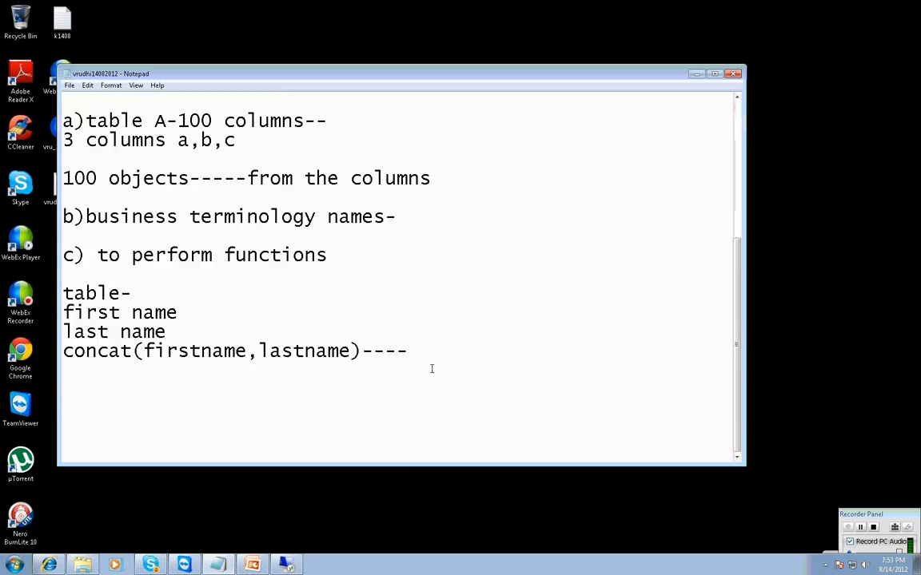
pyautogui.press('Return')
pyautogui.write('year-----')
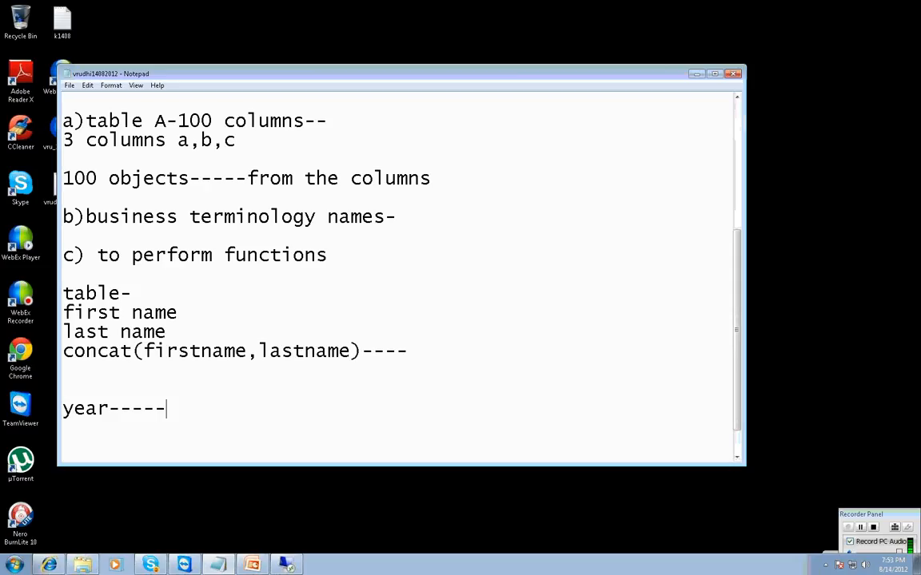
pyautogui.write('calender')
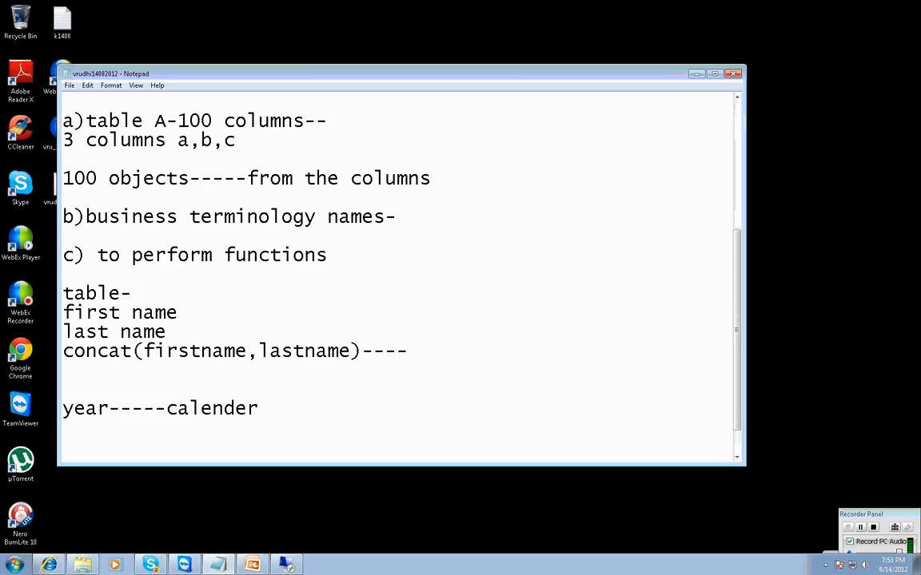
pyautogui.write('_Yr filed')
pyautogui.press('BackSpace')
pyautogui.press('BackSpace')
pyautogui.press('BackSpace')
pyautogui.write('eld')
pyautogui.press('Return')
pyautogui.press('Return')
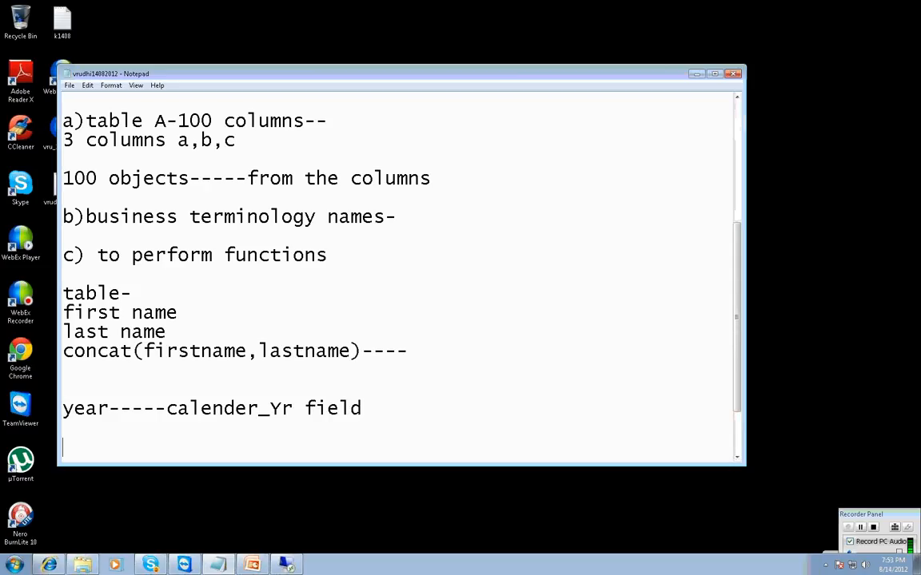
pyautogui.write('salesrevenue-')
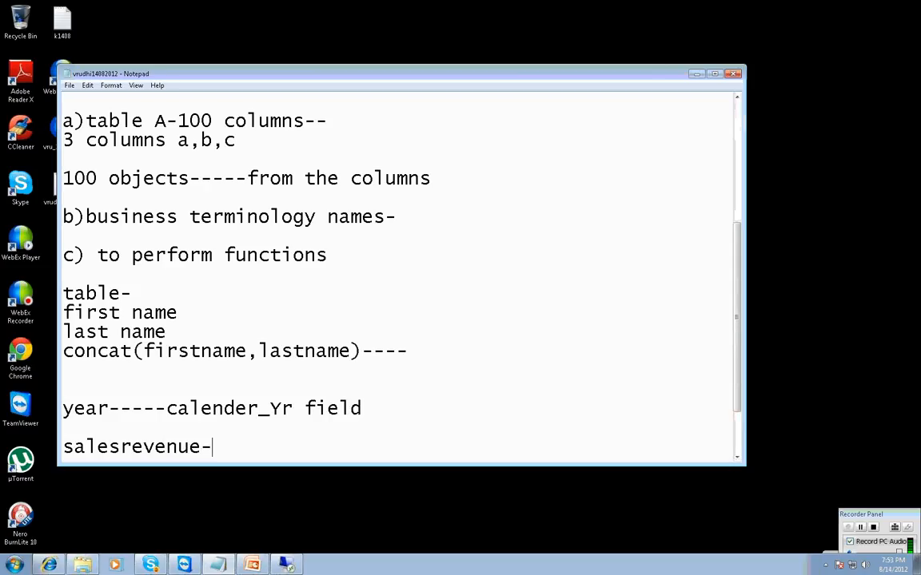
pyautogui.write('-shop_fac')
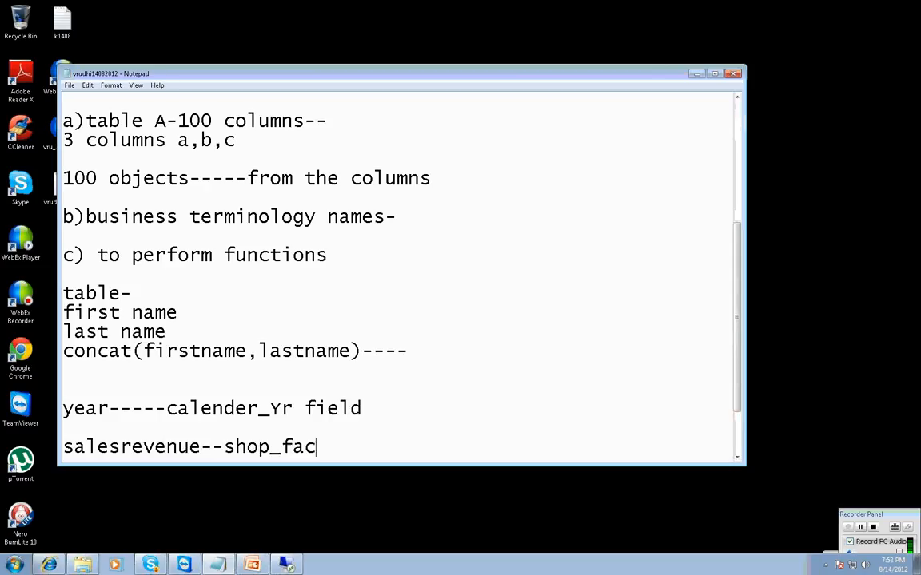
pyautogui.write('ts fields')
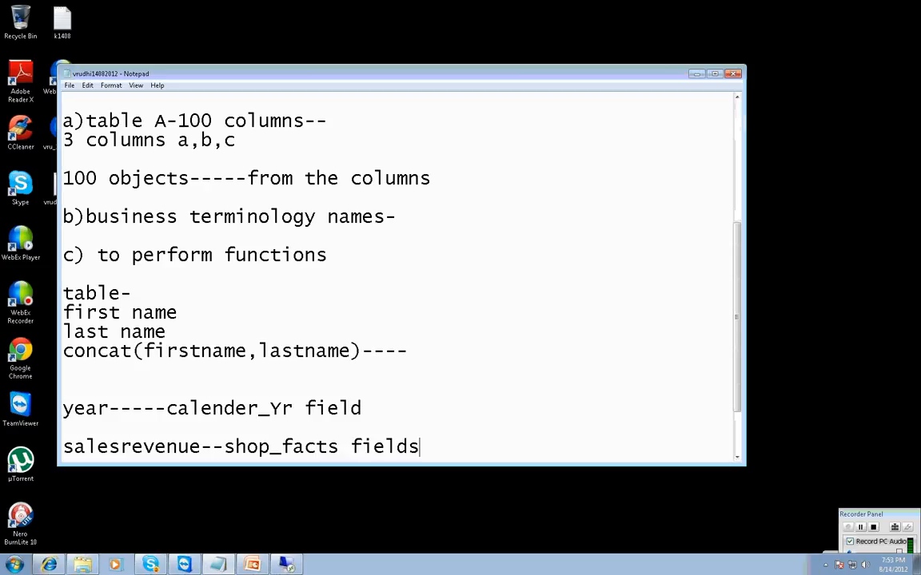
pyautogui.click(289, 562)
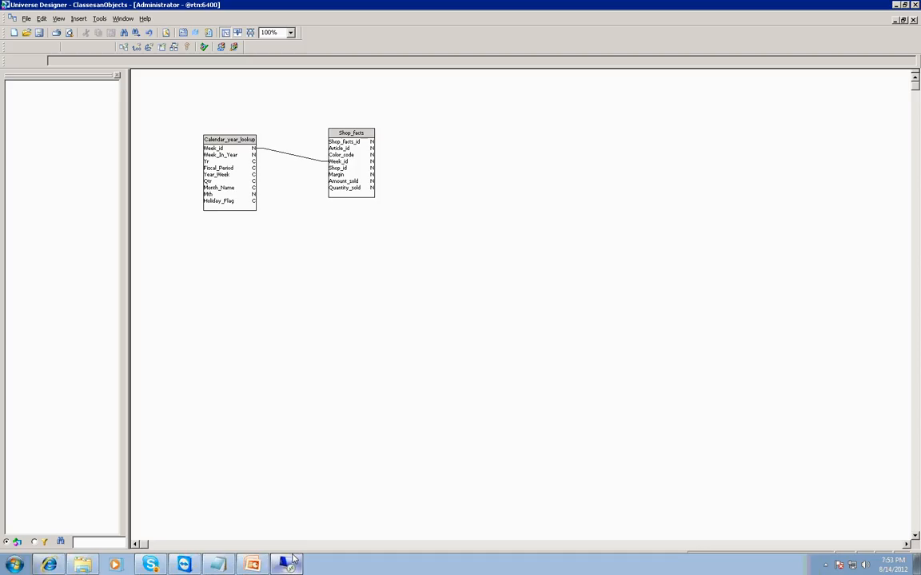
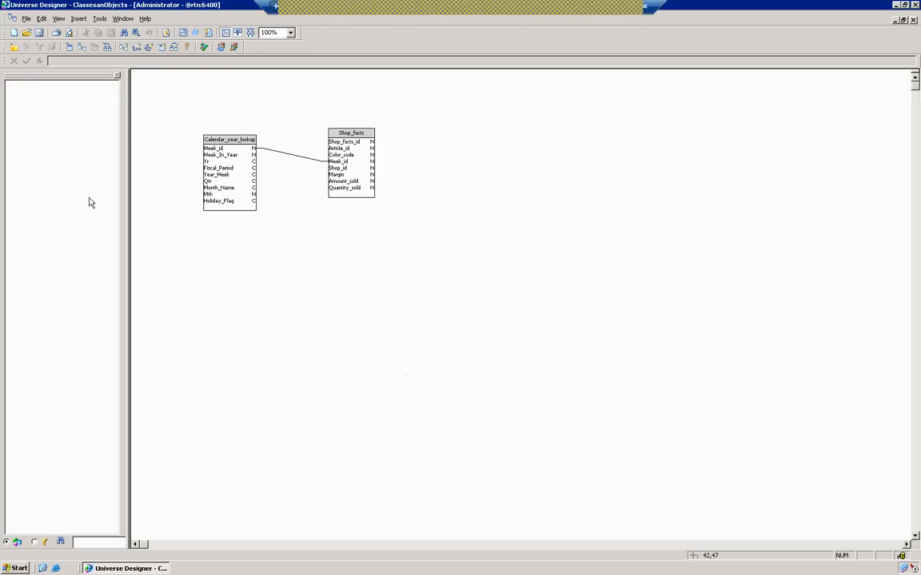
# - Append '--amount_sold' to the 'salesrevenue--shop_facts fields' line in the Notepad notes
pyautogui.click(615, 11)
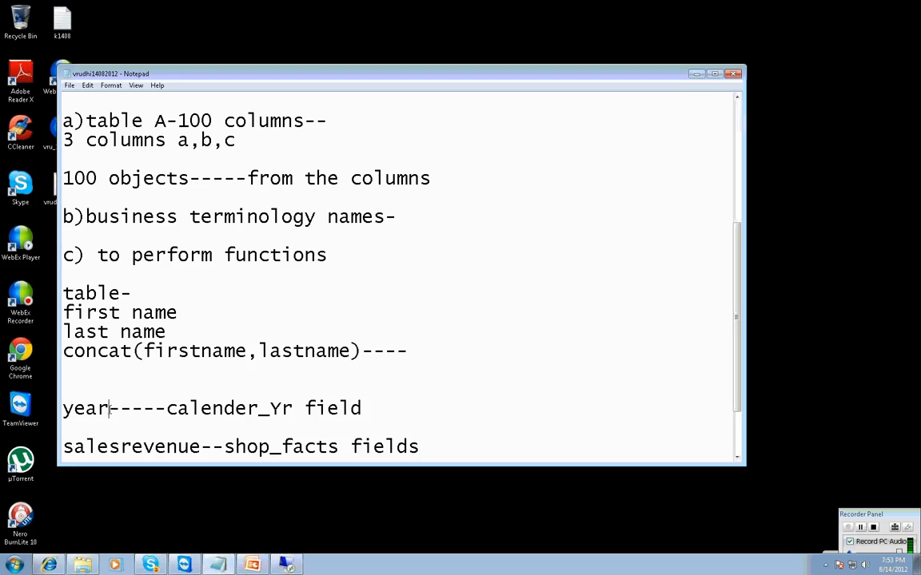
pyautogui.moveTo(110, 409); pyautogui.dragTo(58, 409)
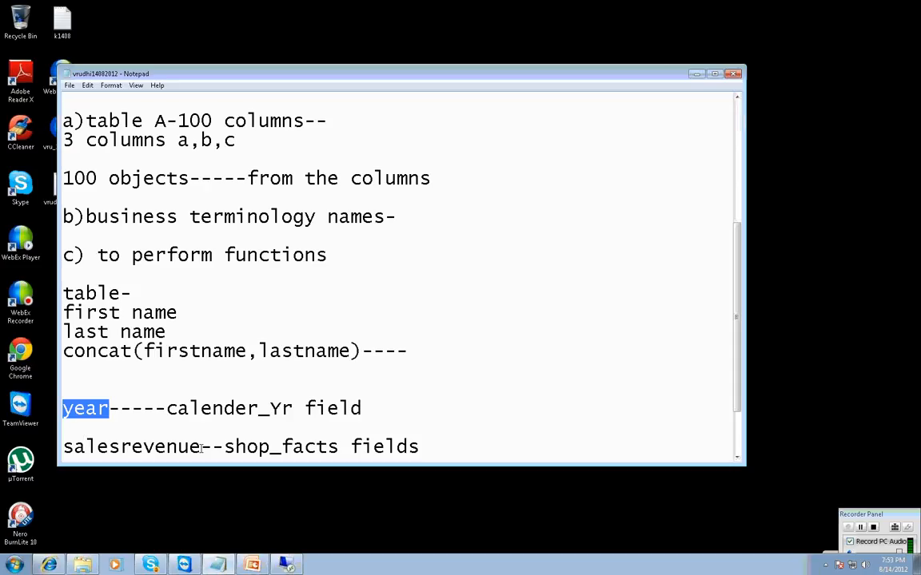
pyautogui.click(121, 446)
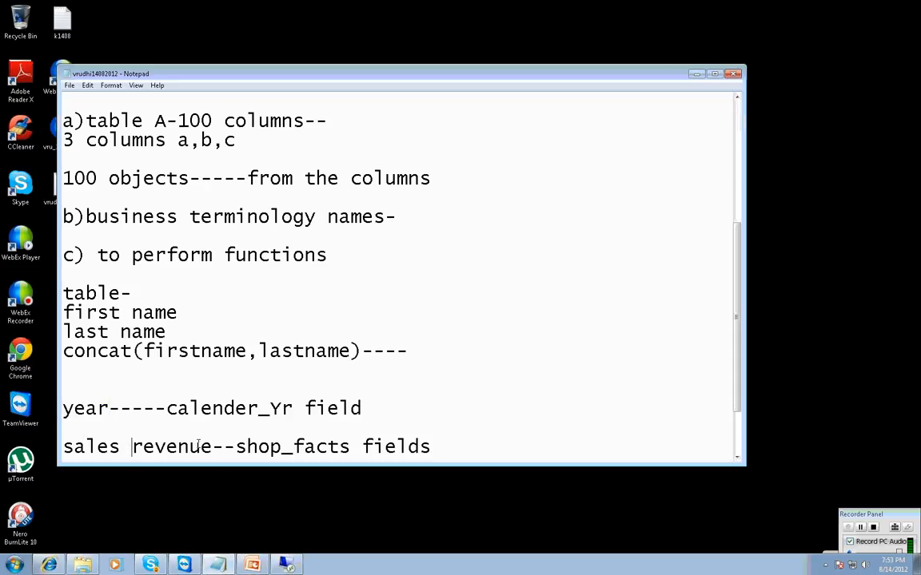
pyautogui.hotkey('alt', 'Tab')
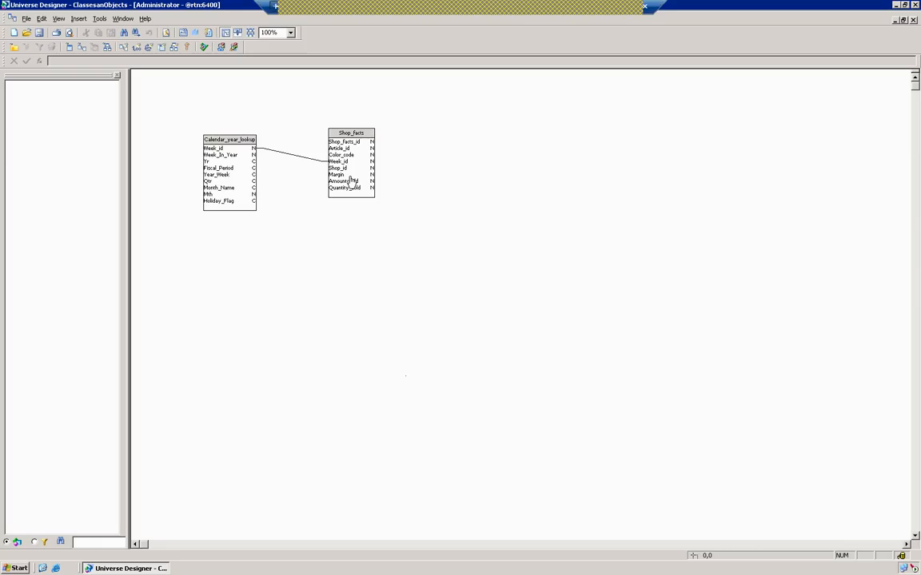
pyautogui.click(615, 7)
pyautogui.click(442, 444)
pyautogui.write('-')
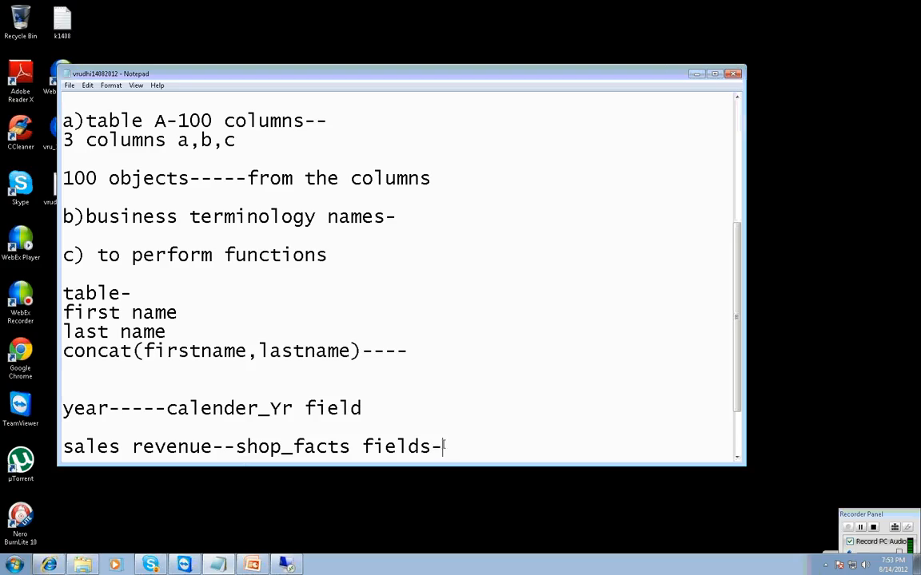
pyautogui.write('-amount_sold')
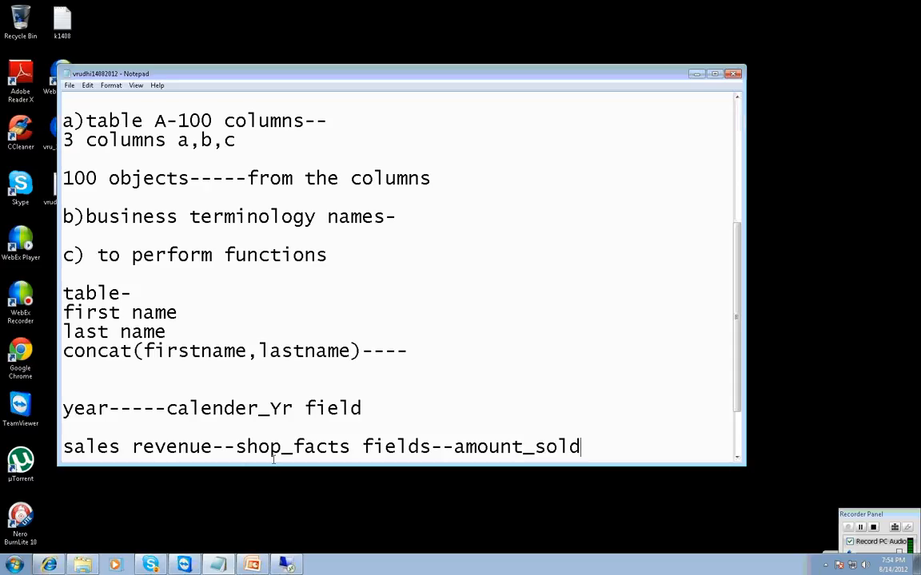
# - Select the year and sales revenue note lines, then return to Universe Designer
pyautogui.moveTo(212, 447); pyautogui.dragTo(57, 450)
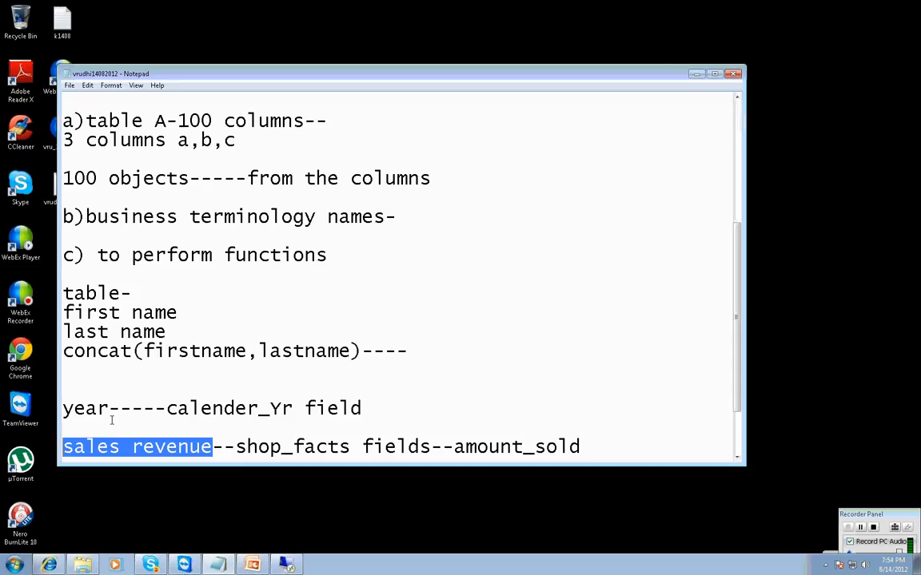
pyautogui.moveTo(110, 408); pyautogui.dragTo(62, 409)
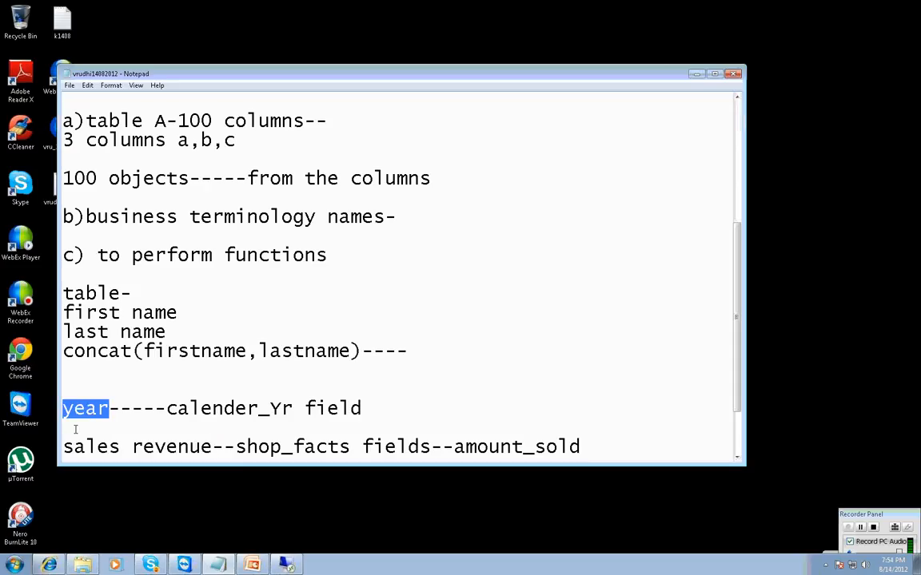
pyautogui.moveTo(292, 409); pyautogui.dragTo(269, 408)
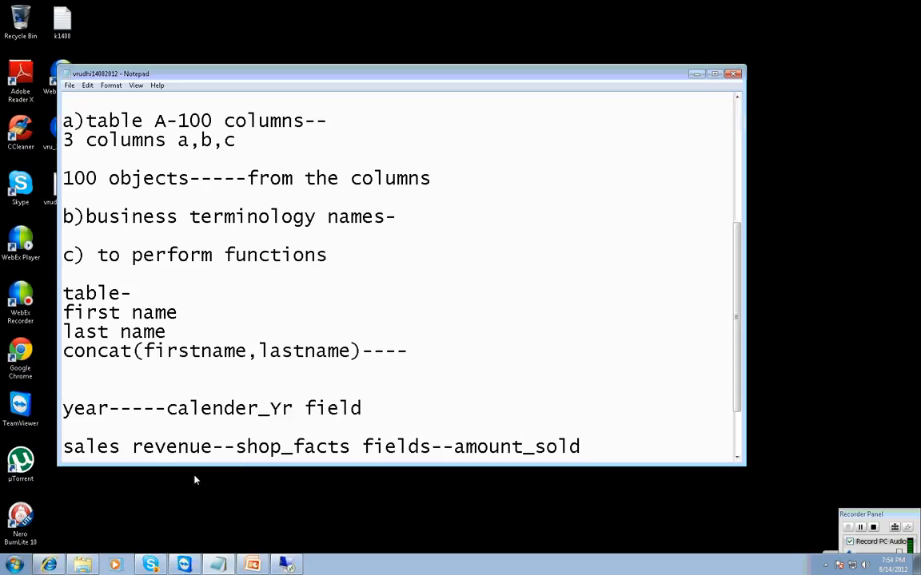
pyautogui.click(110, 408)
pyautogui.moveTo(110, 409); pyautogui.dragTo(64, 408)
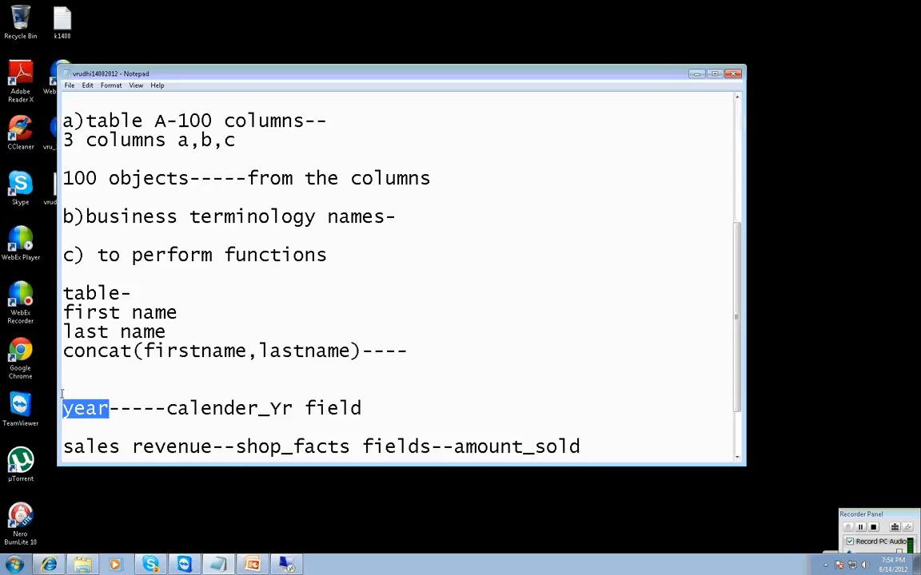
pyautogui.moveTo(212, 446); pyautogui.dragTo(24, 386)
pyautogui.click(285, 565)
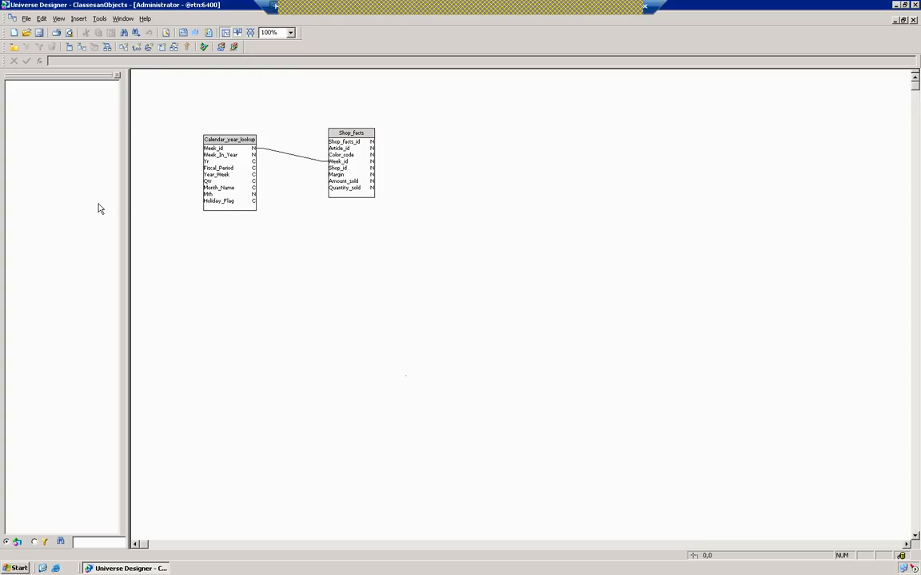
# - Insert a class named Time with the description 'This class hold the Calender information'
pyautogui.click(79, 19)
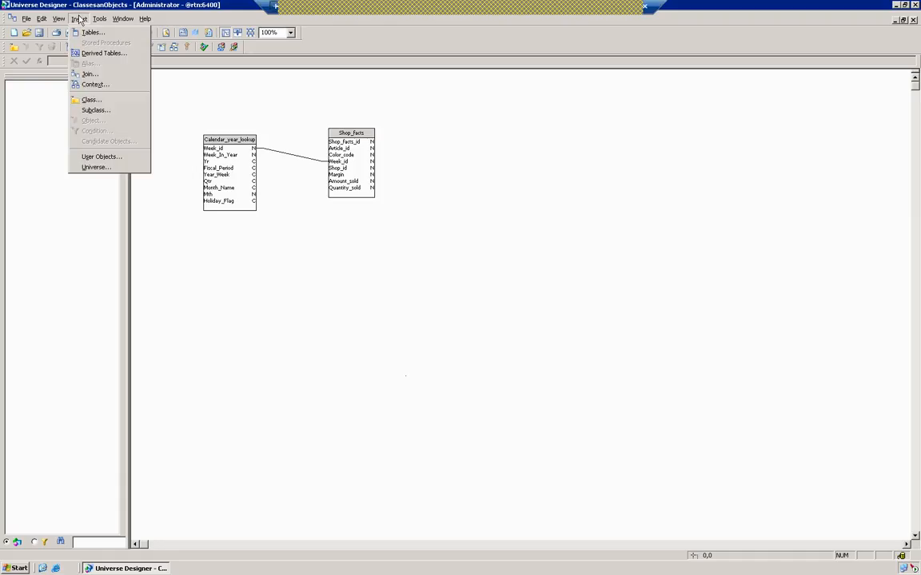
pyautogui.click(91, 103)
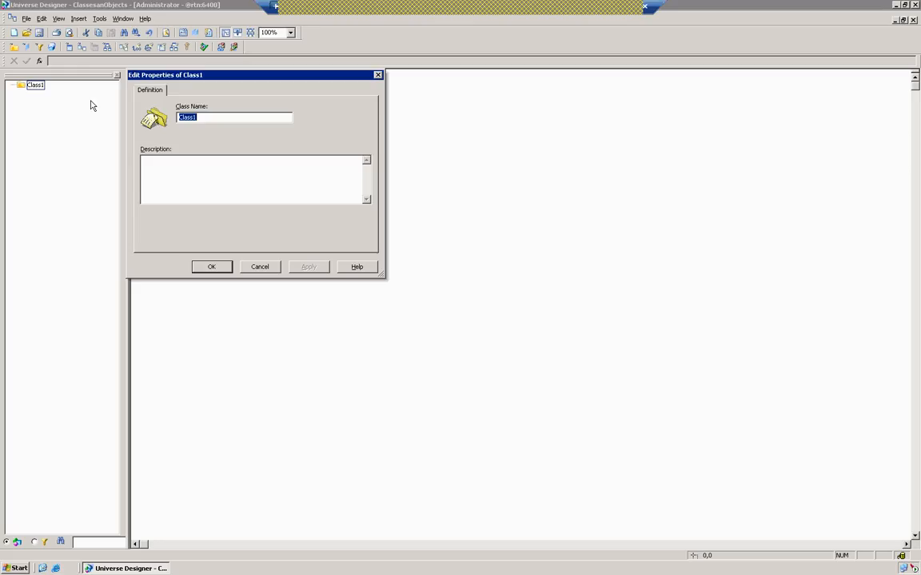
pyautogui.write('Time')
pyautogui.click(203, 185)
pyautogui.write('This class hold the Calende')
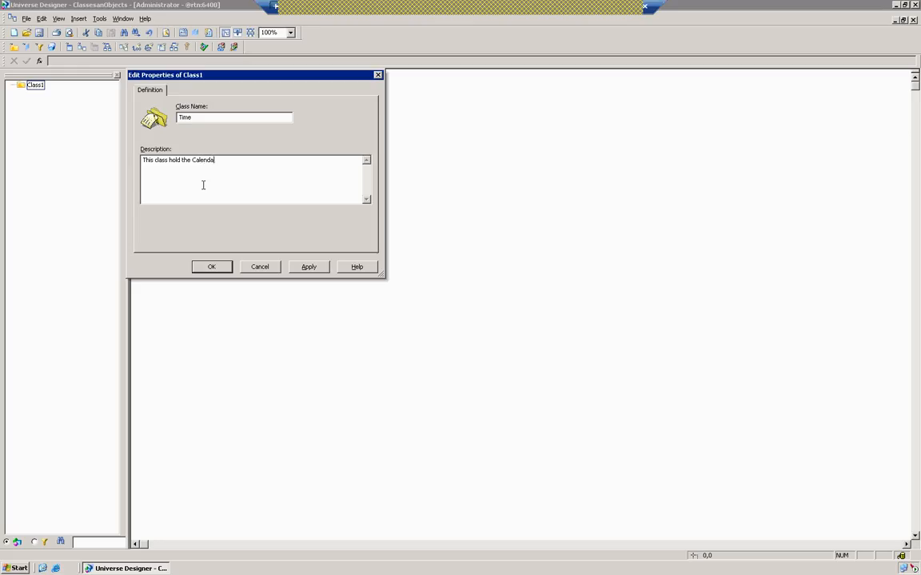
pyautogui.write('r information')
pyautogui.click(310, 267)
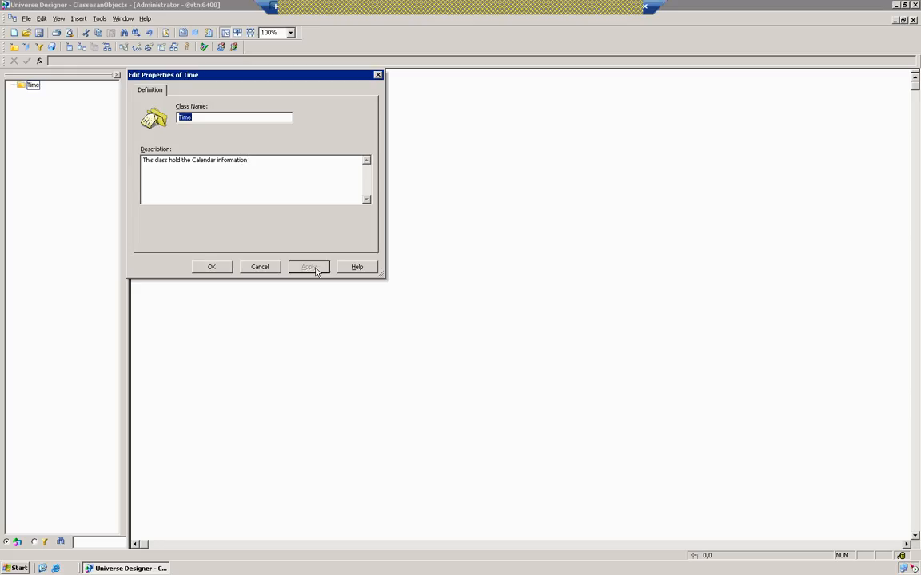
pyautogui.click(218, 269)
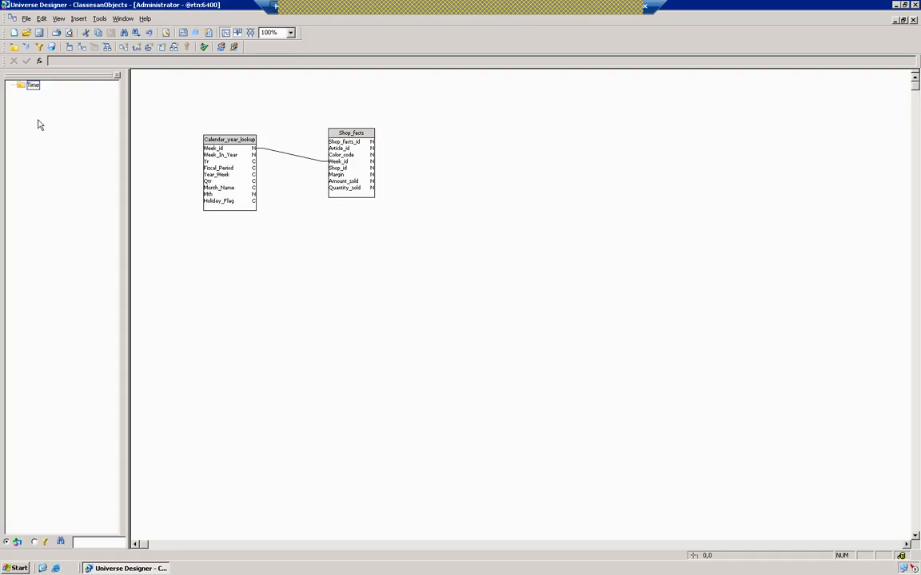
# - Add a Year object under Time whose select is Calendar_year_lookup.Yr, and apply it
pyautogui.rightClick(24, 89)
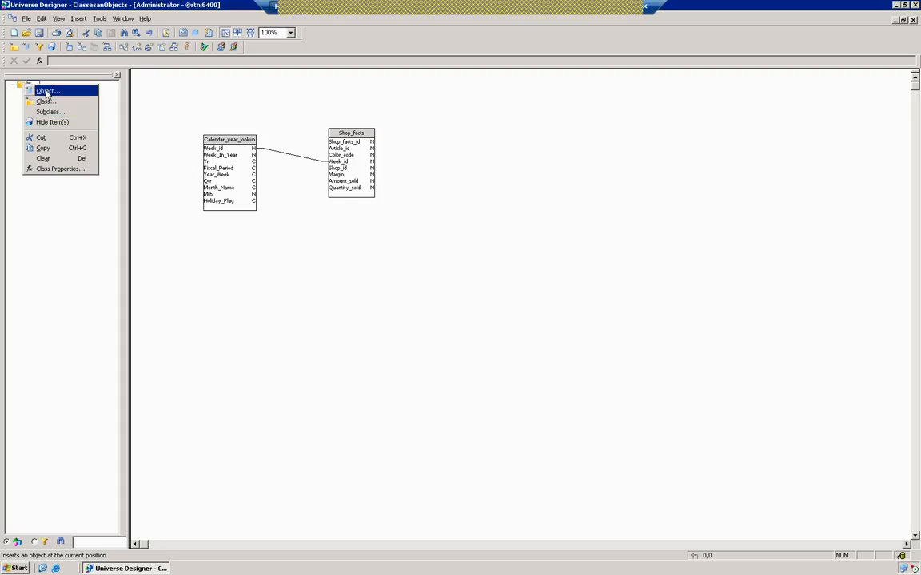
pyautogui.click(45, 92)
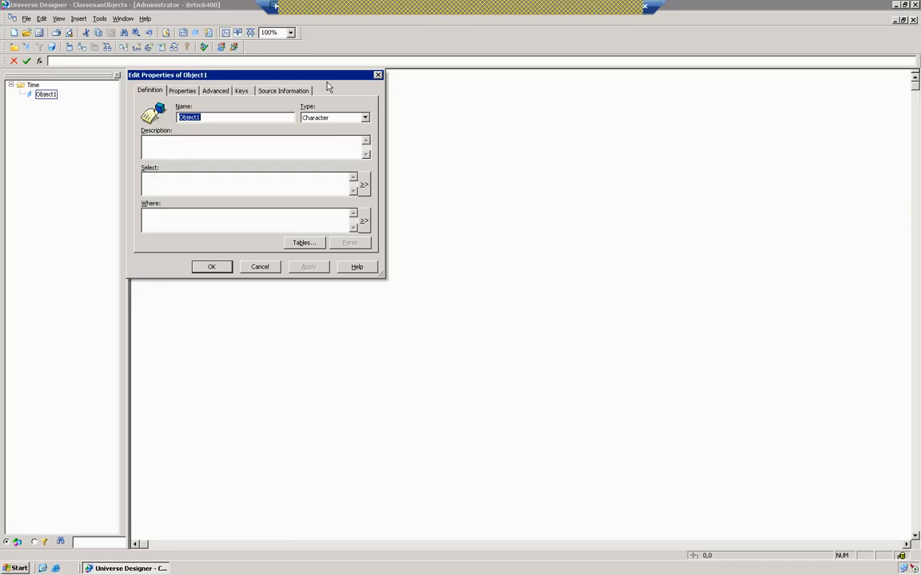
pyautogui.moveTo(287, 76); pyautogui.dragTo(425, 169)
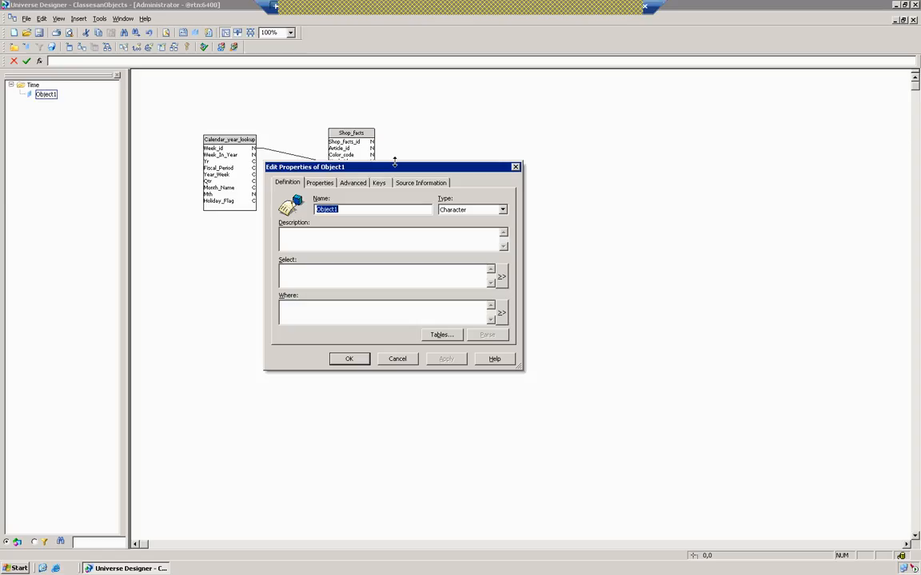
pyautogui.write('Sruthi Year')
pyautogui.click(474, 279)
pyautogui.click(502, 278)
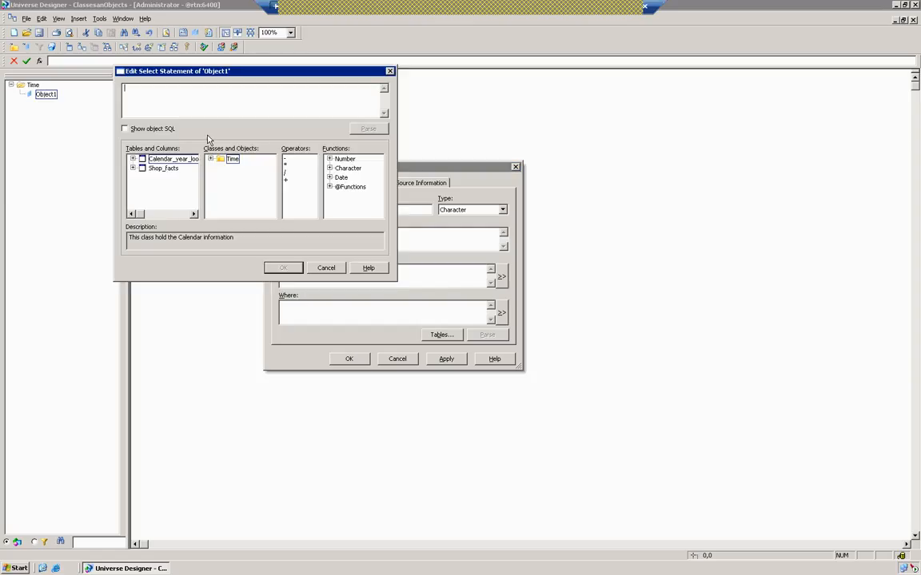
pyautogui.click(133, 159)
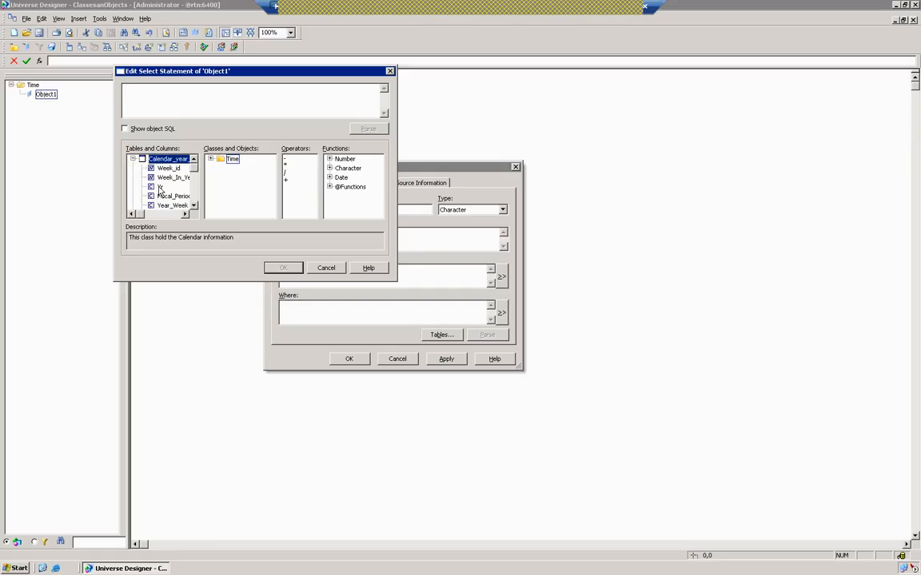
pyautogui.click(159, 187)
pyautogui.doubleClick(159, 187)
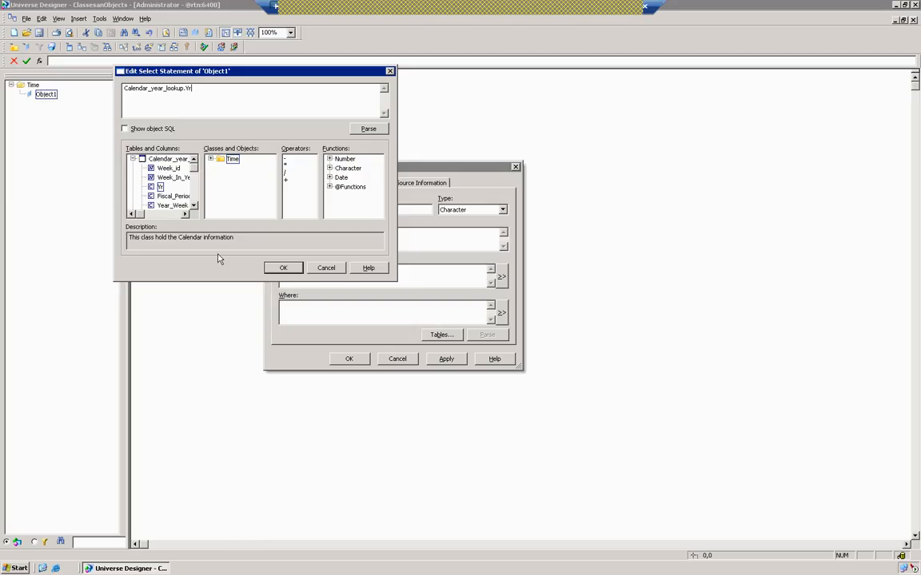
pyautogui.click(284, 268)
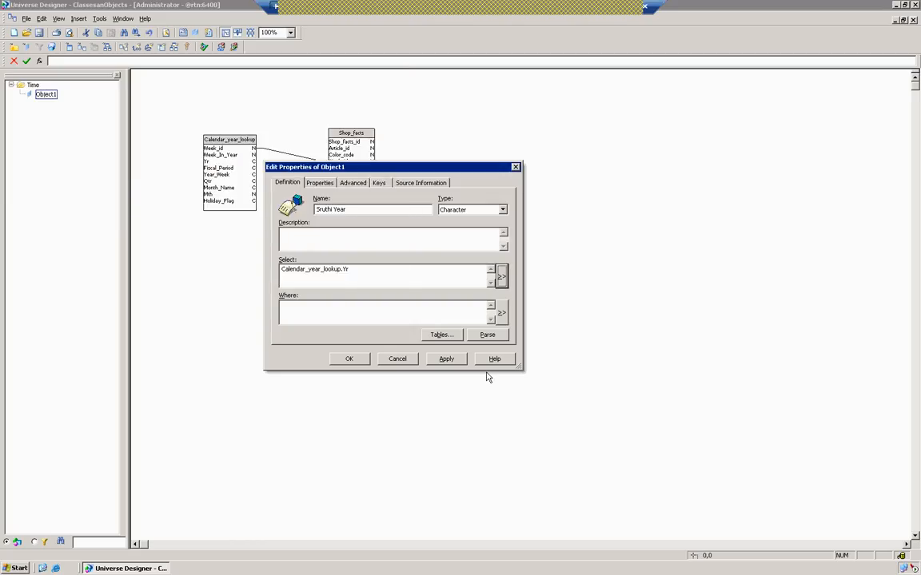
pyautogui.click(447, 361)
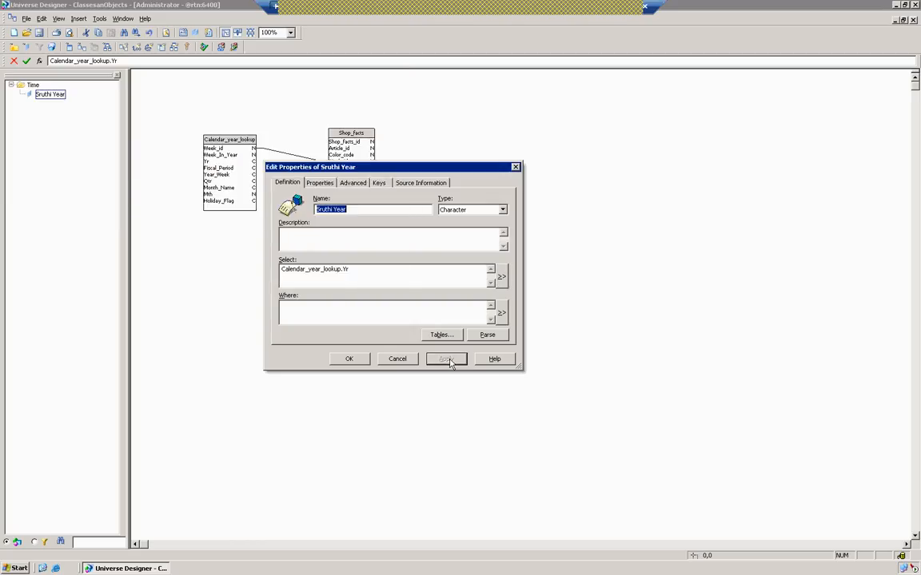
pyautogui.click(350, 359)
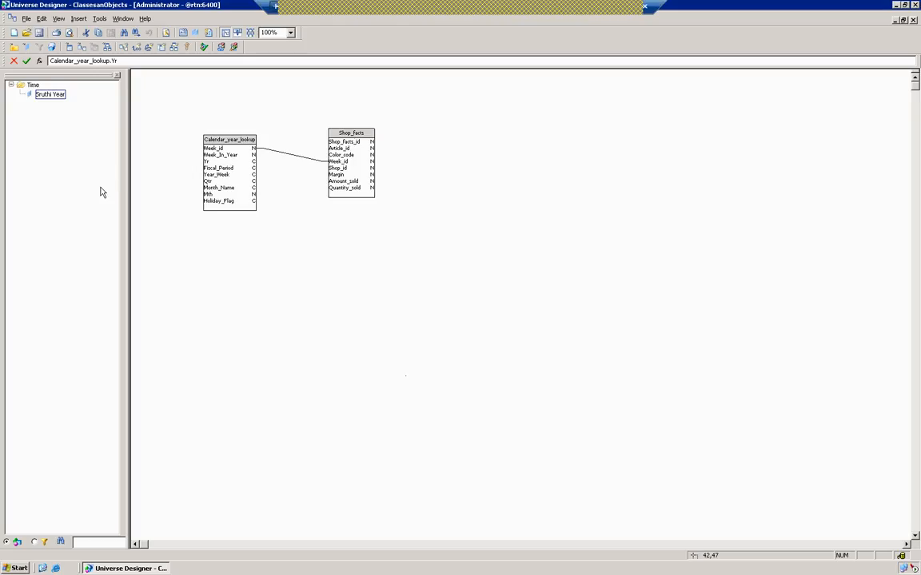
# - Launch Desktop Intelligence and start a new report on the ClassesanObjects universe
pyautogui.press('super+d')
pyautogui.click(27, 567)
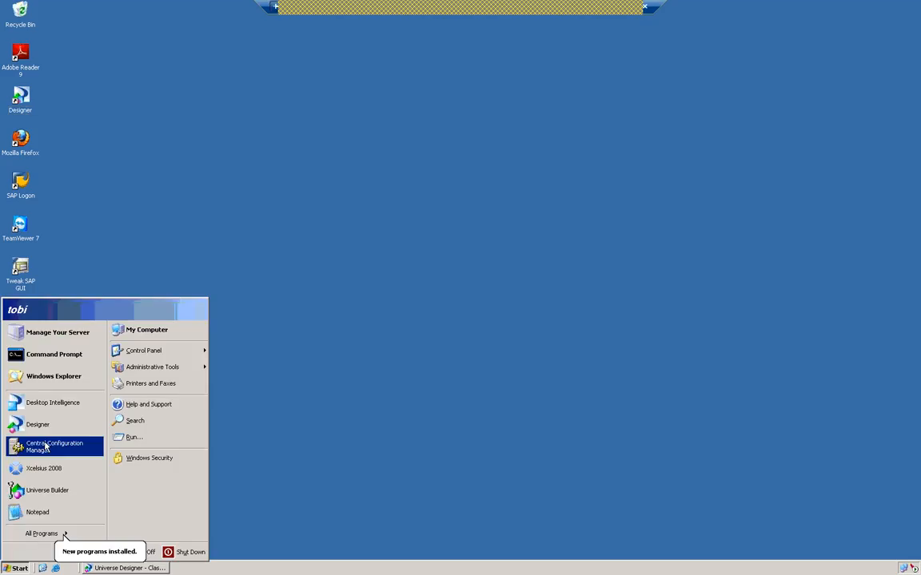
pyautogui.click(68, 403)
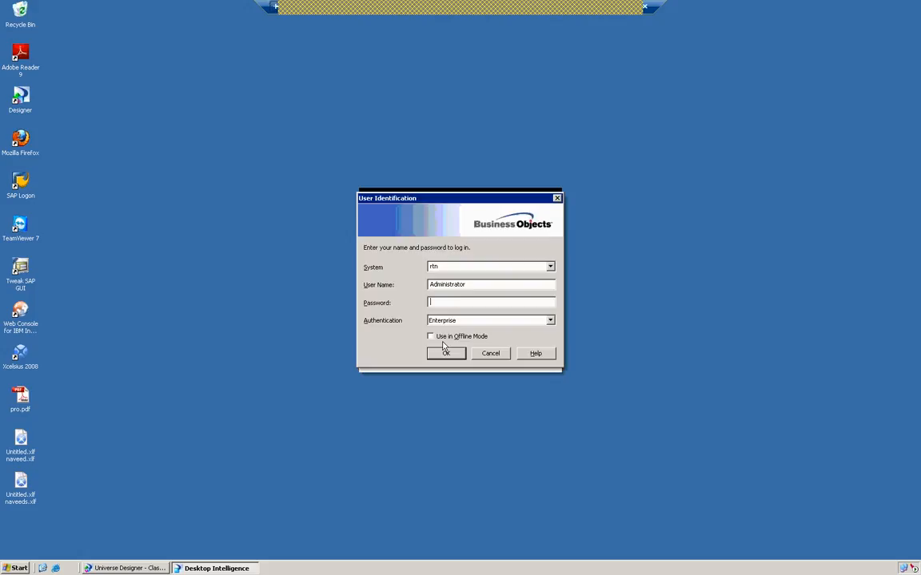
pyautogui.click(442, 352)
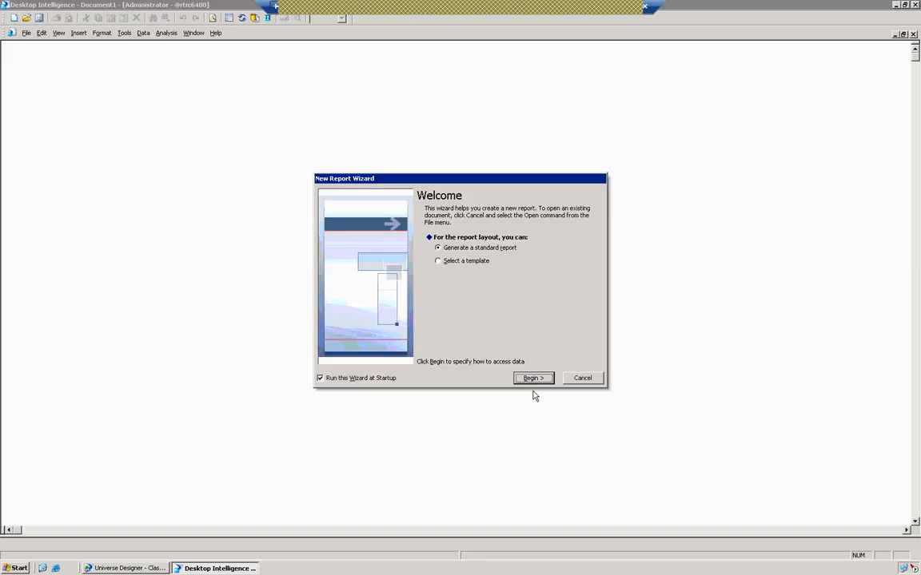
pyautogui.click(531, 378)
pyautogui.click(528, 373)
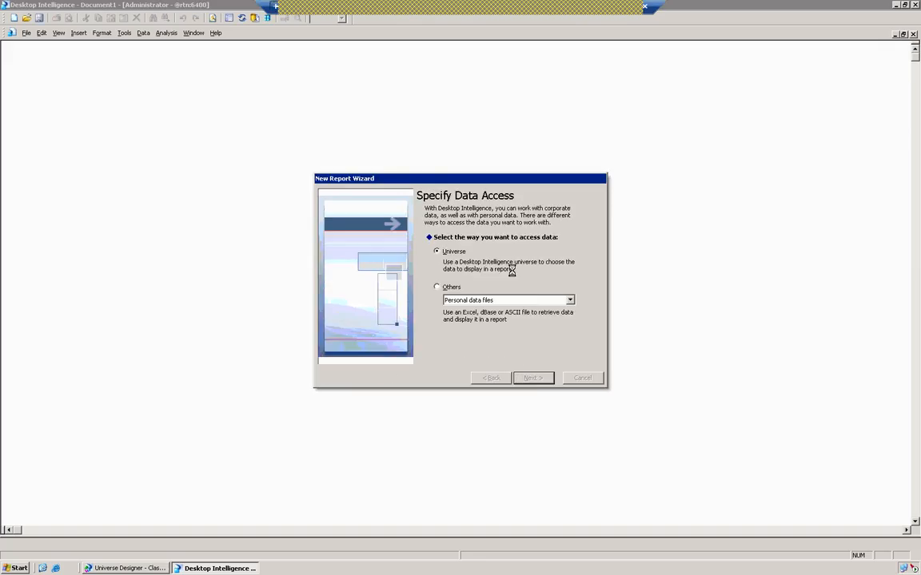
pyautogui.click(504, 247)
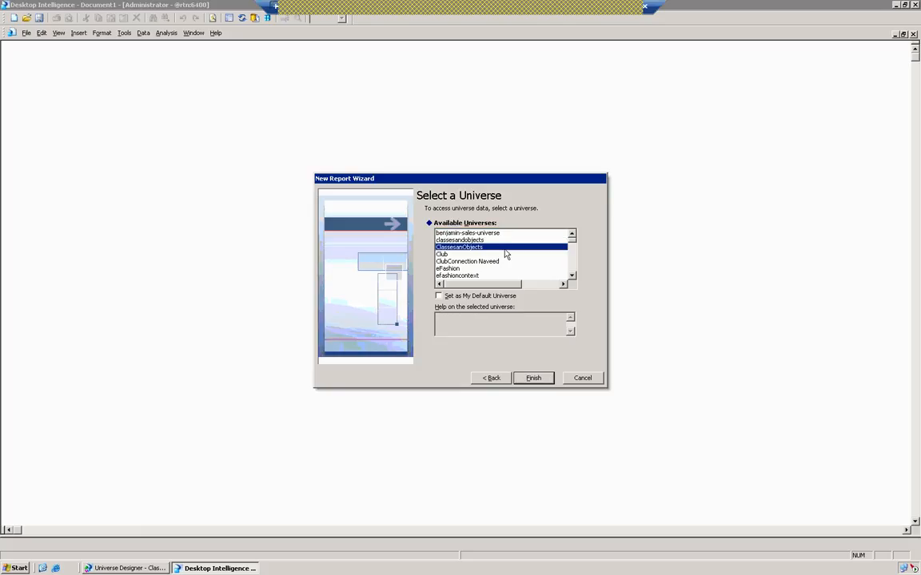
pyautogui.click(536, 379)
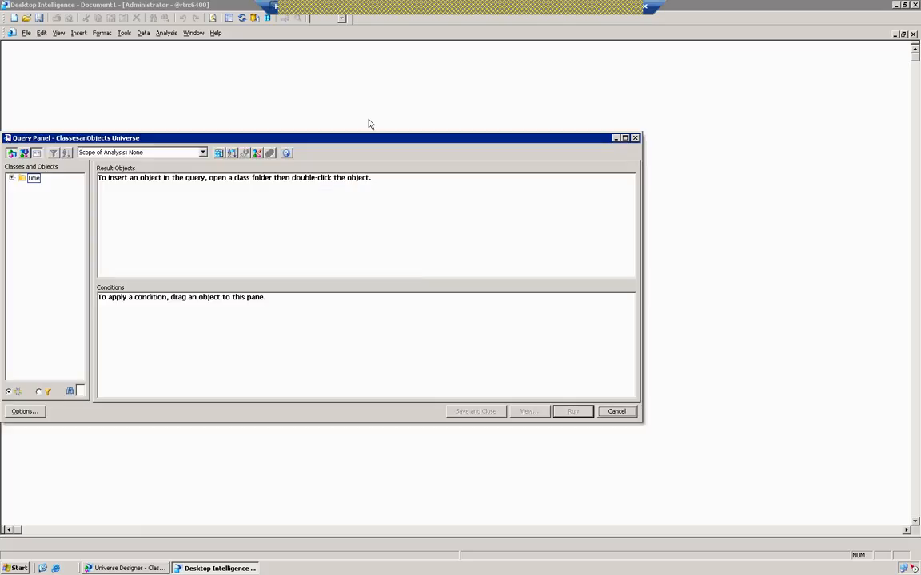
# - Add the Time class's Year object to the query and run it
pyautogui.moveTo(371, 138); pyautogui.dragTo(423, 111)
pyautogui.click(62, 153)
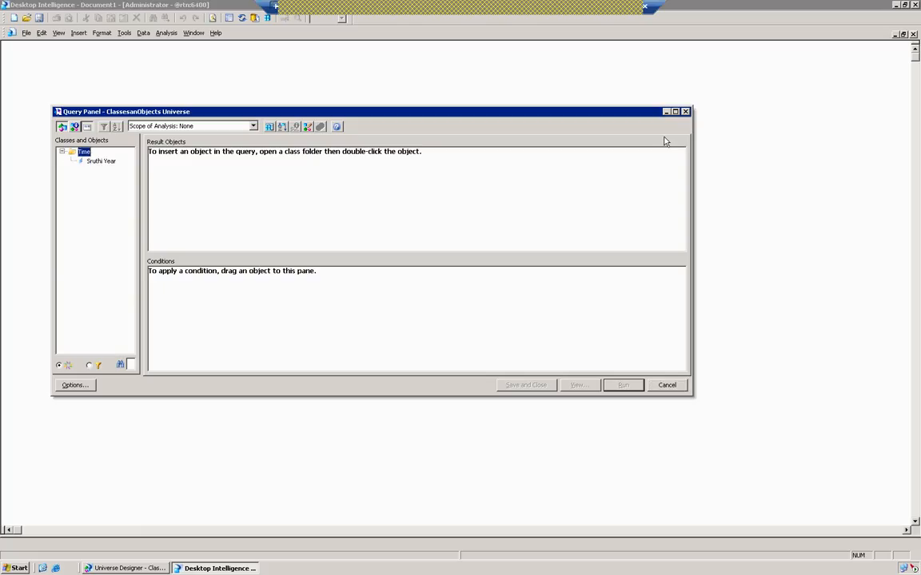
pyautogui.doubleClick(100, 162)
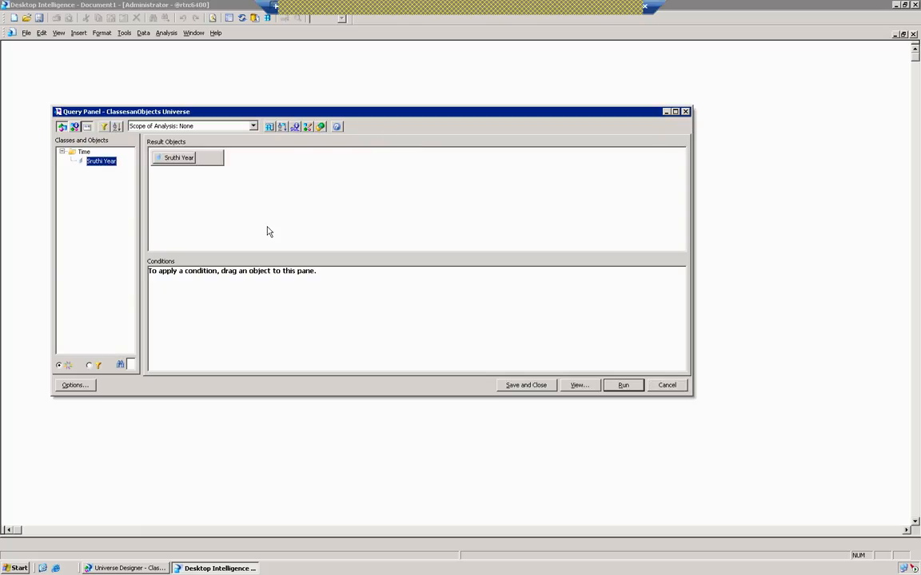
pyautogui.click(621, 386)
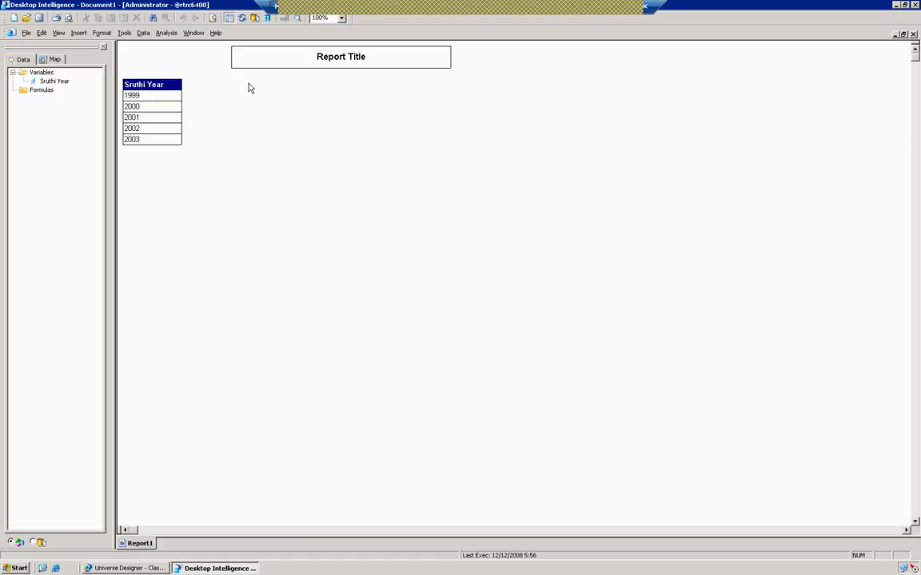
# - View the query SQL selecting Calendar_year_lookup.Yr, then return to the universe in Universe Designer
pyautogui.click(144, 33)
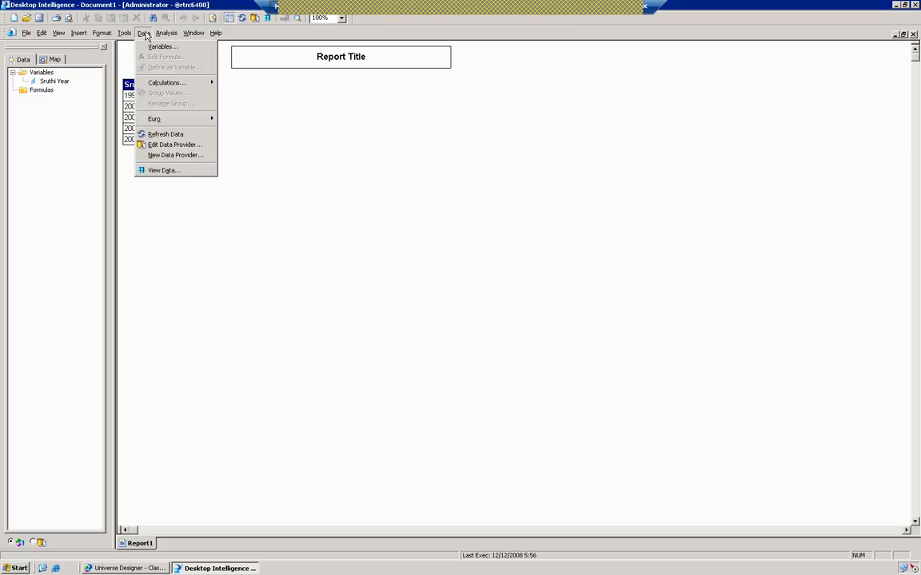
pyautogui.click(161, 145)
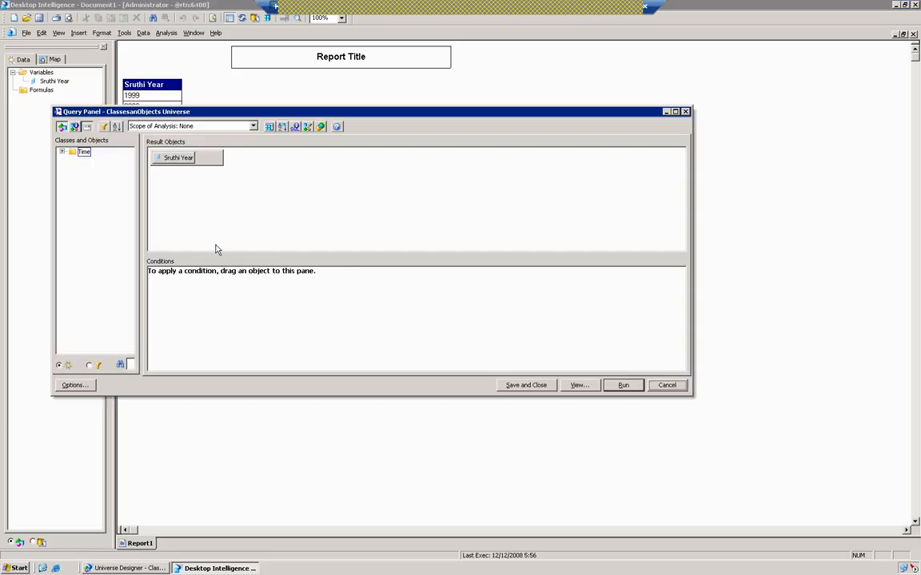
pyautogui.click(295, 132)
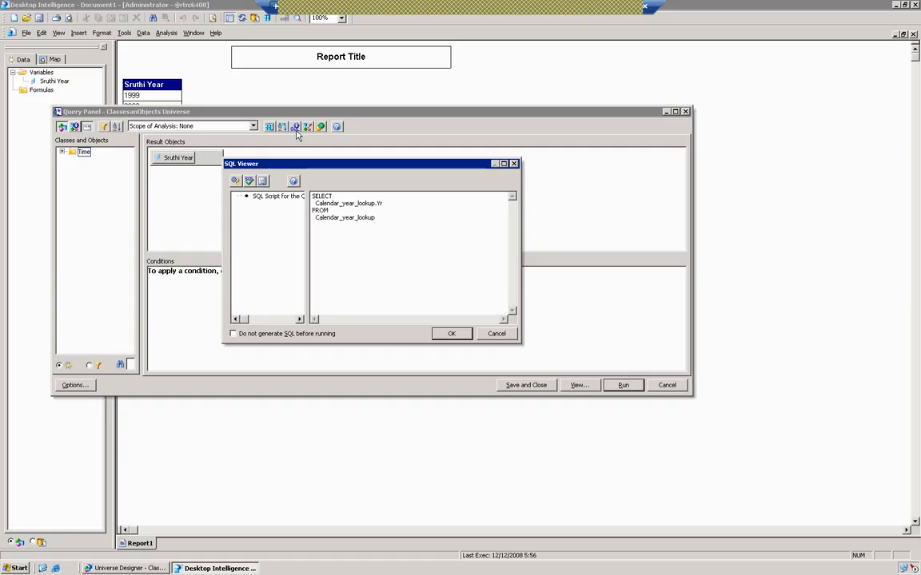
pyautogui.doubleClick(364, 207)
pyautogui.doubleClick(365, 204)
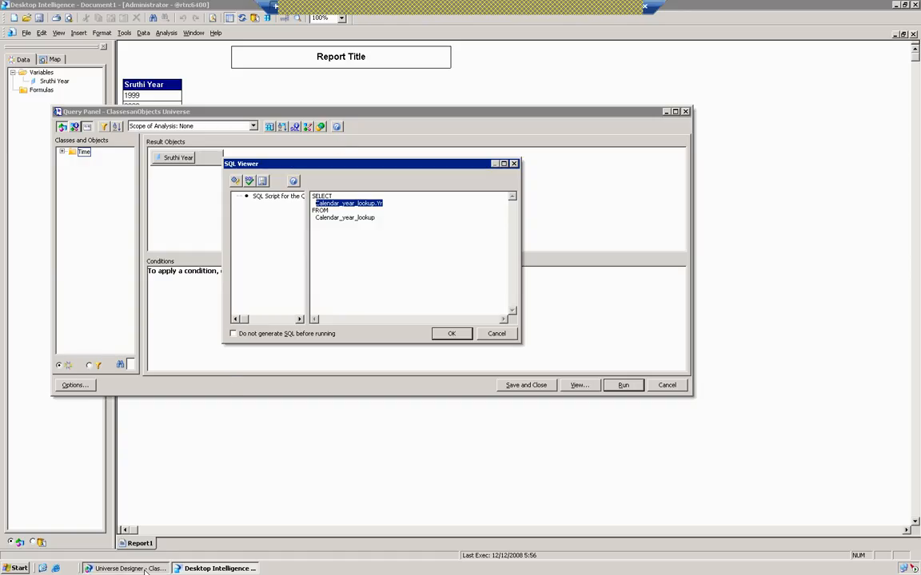
pyautogui.click(128, 568)
pyautogui.click(52, 95)
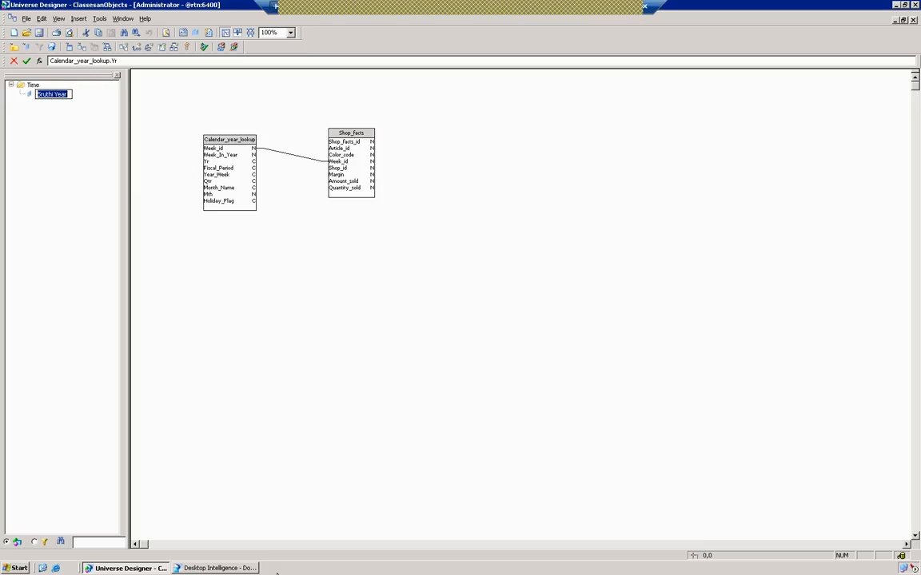
# - Cancel the object rename and collapse the Time class without changing anything
pyautogui.press('Return')
pyautogui.click(10, 84)
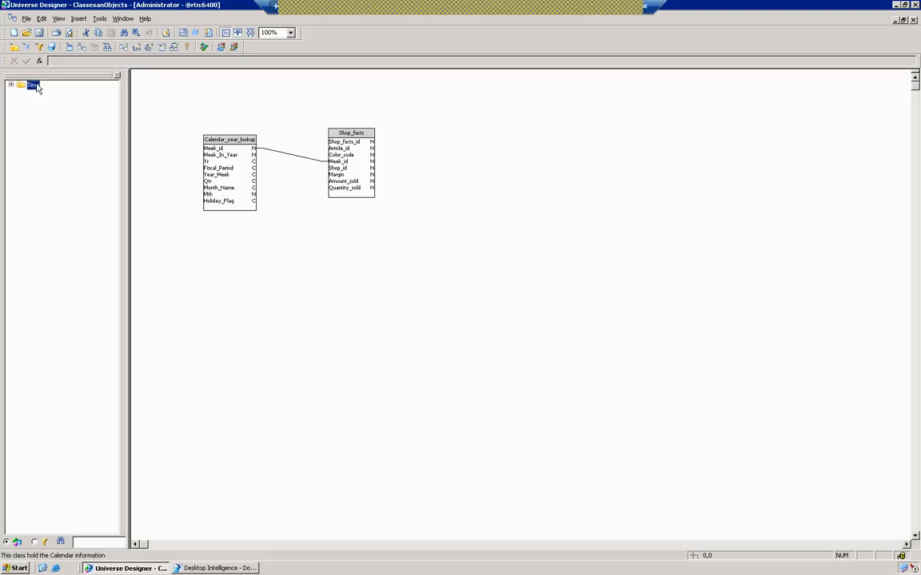
pyautogui.rightClick(30, 144)
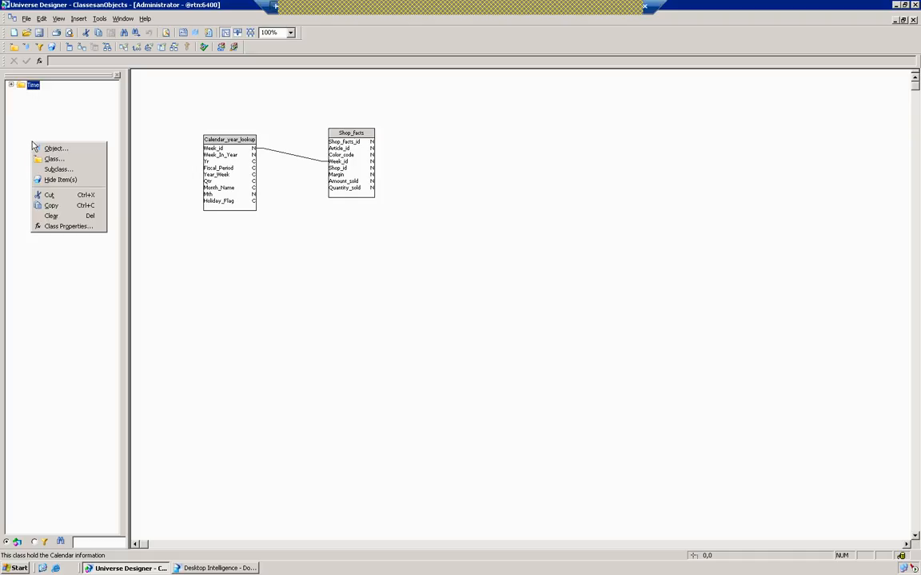
pyautogui.click(41, 132)
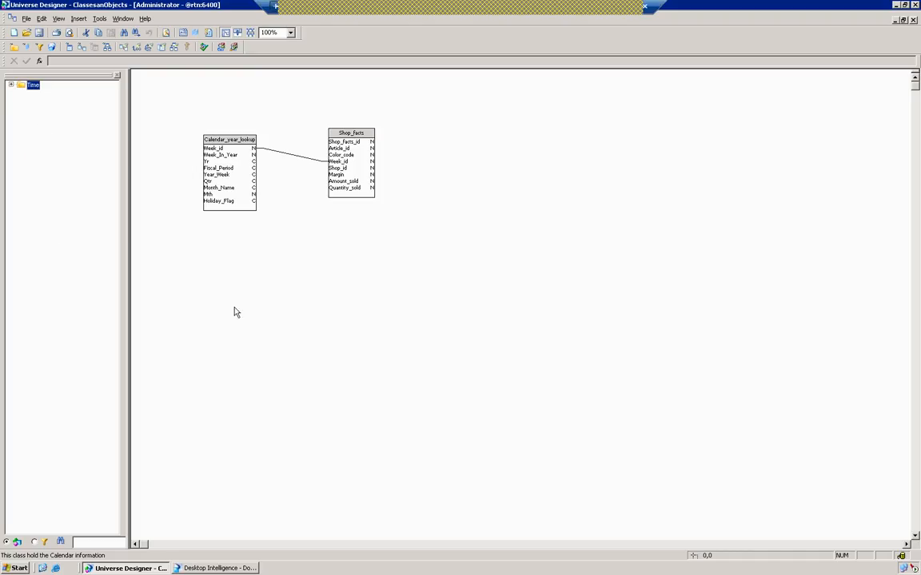
# - Close the SQL view in Desktop Intelligence and re-run the report query
pyautogui.click(231, 568)
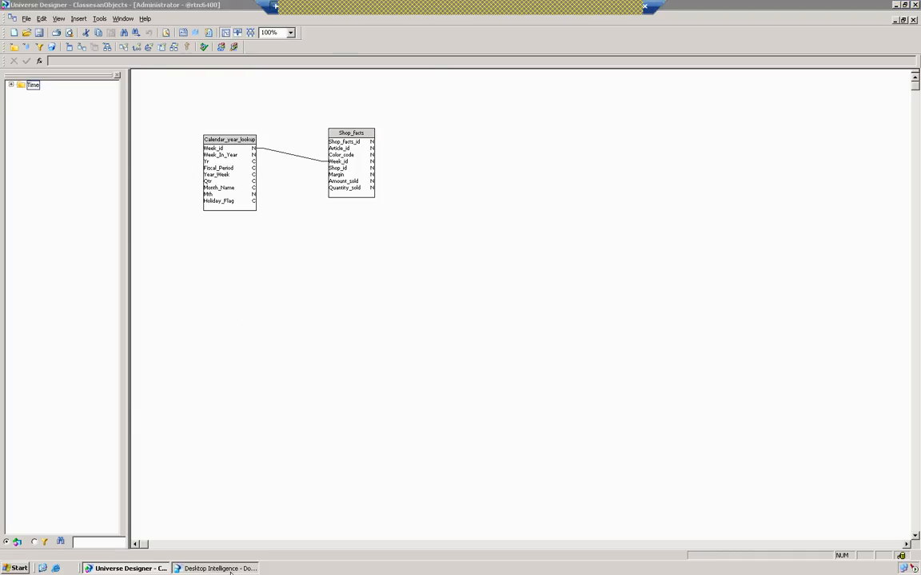
pyautogui.click(507, 333)
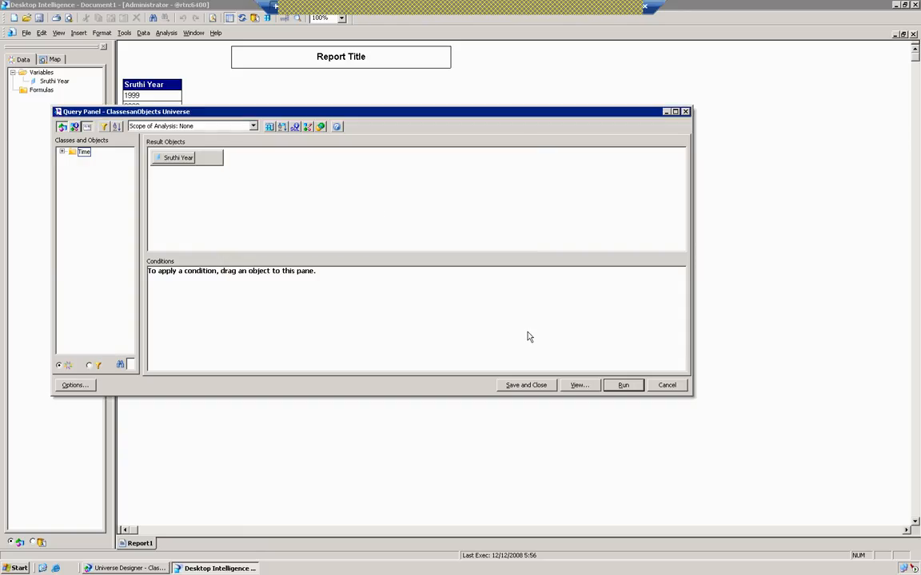
pyautogui.click(622, 385)
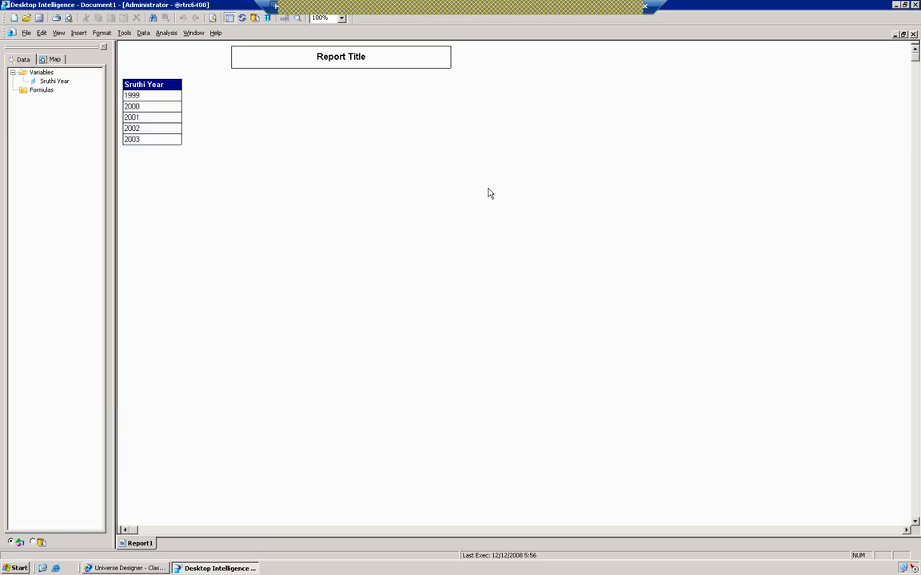
pyautogui.click(247, 569)
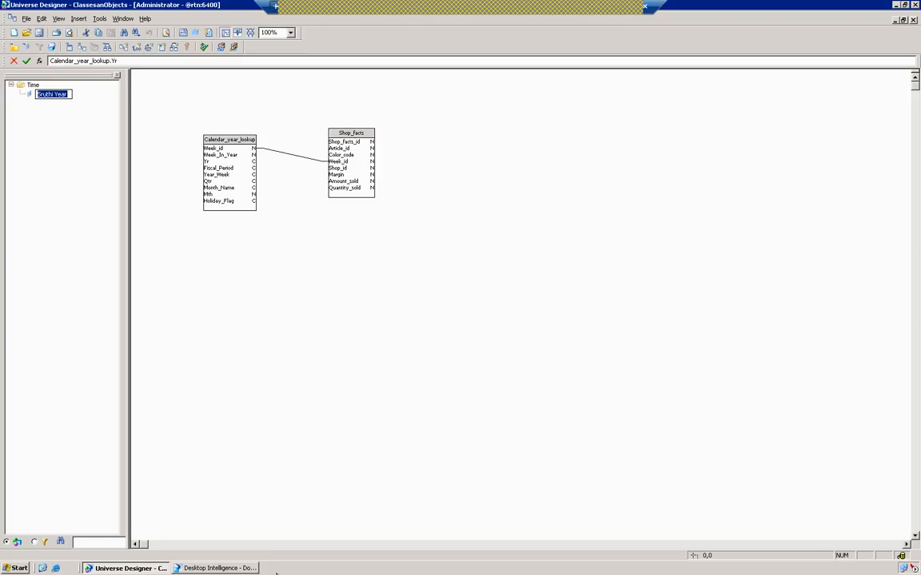
pyautogui.click(255, 569)
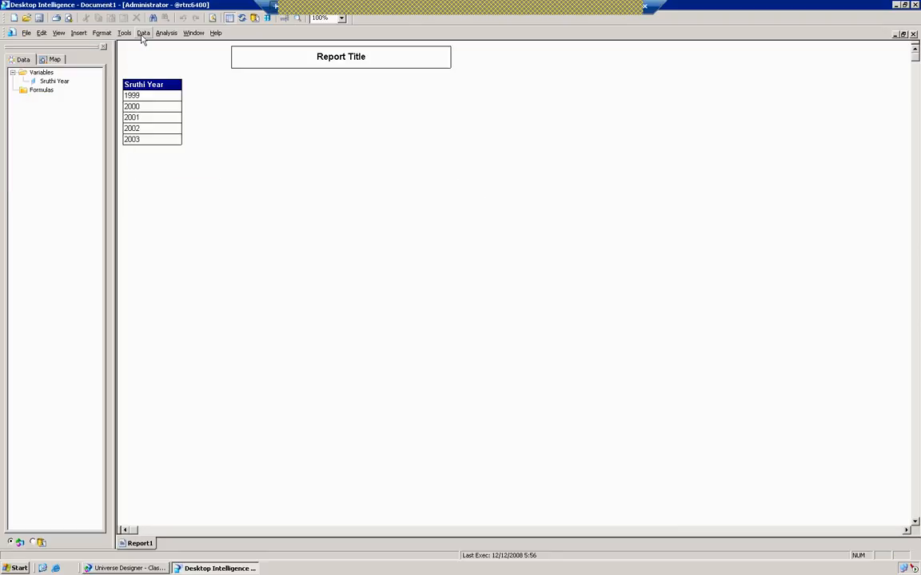
# - Reopen the report query's SQL and highlight Calendar_year_lookup.Yr in the SELECT statement
pyautogui.click(143, 33)
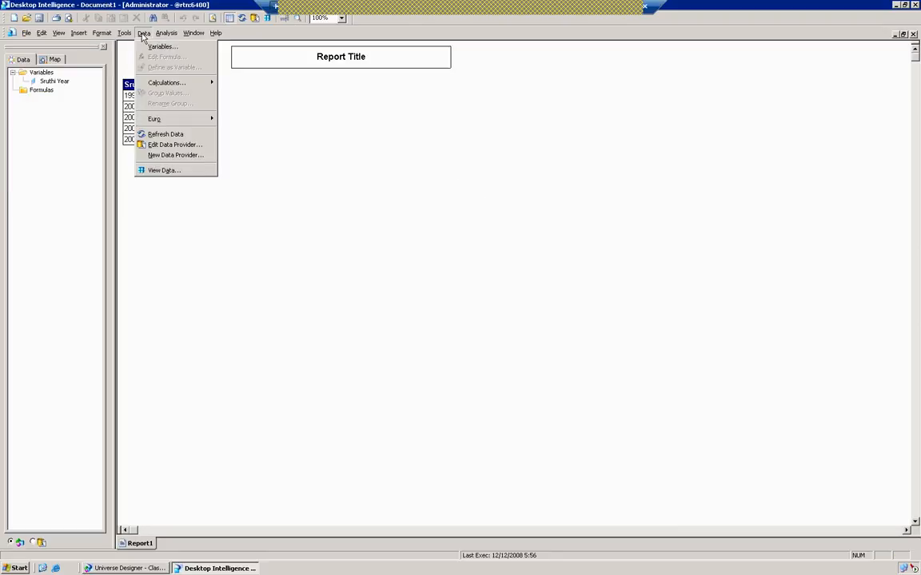
pyautogui.click(162, 145)
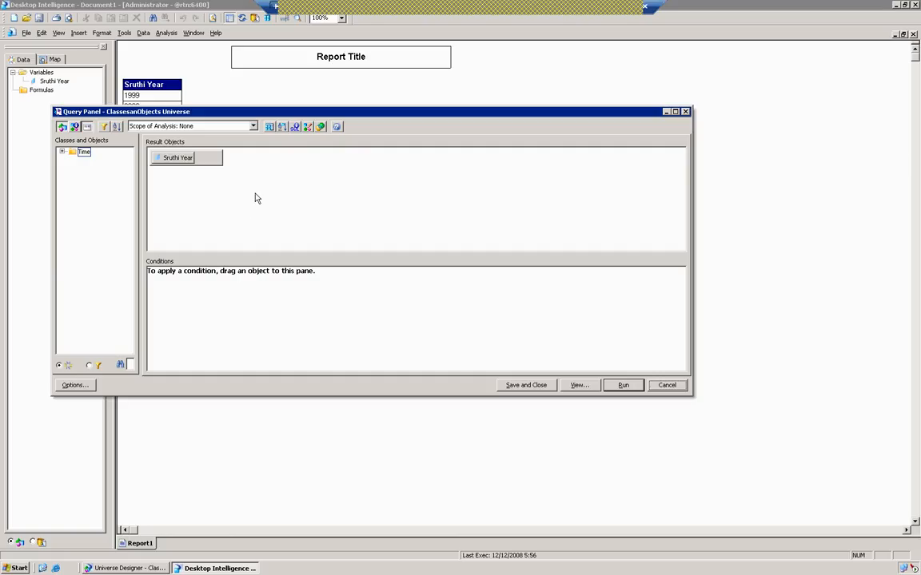
pyautogui.click(294, 127)
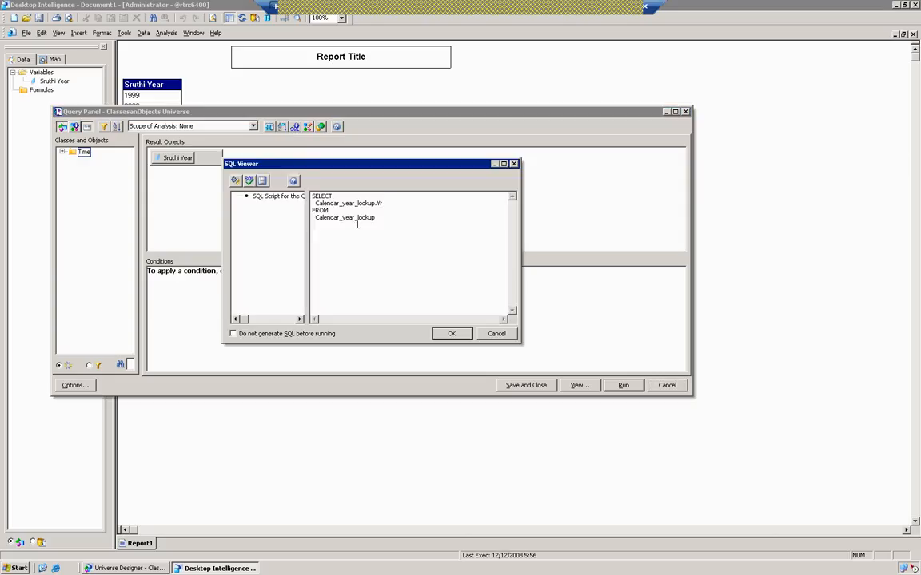
pyautogui.moveTo(391, 204); pyautogui.dragTo(312, 203)
# - Open the Year object's properties in Universe Designer and highlight its Select definition
pyautogui.click(157, 566)
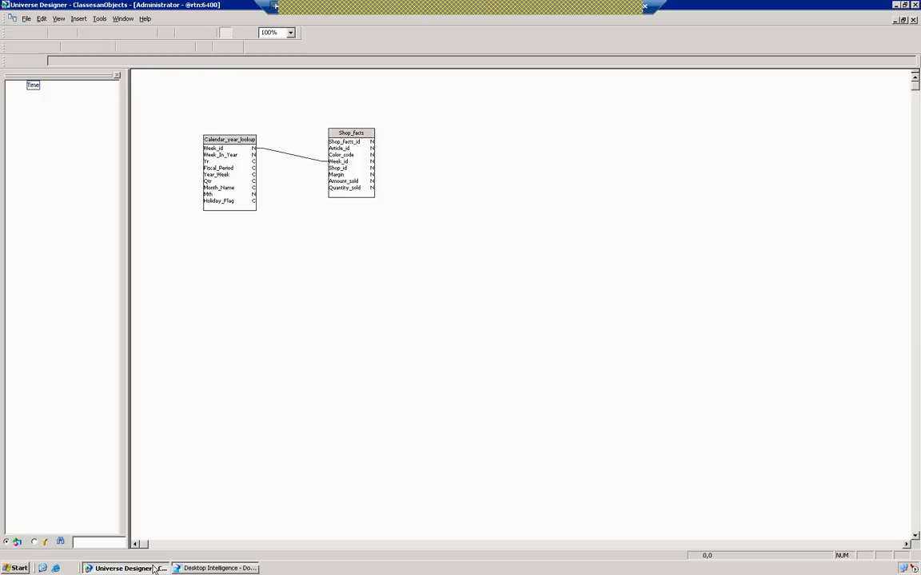
pyautogui.click(11, 85)
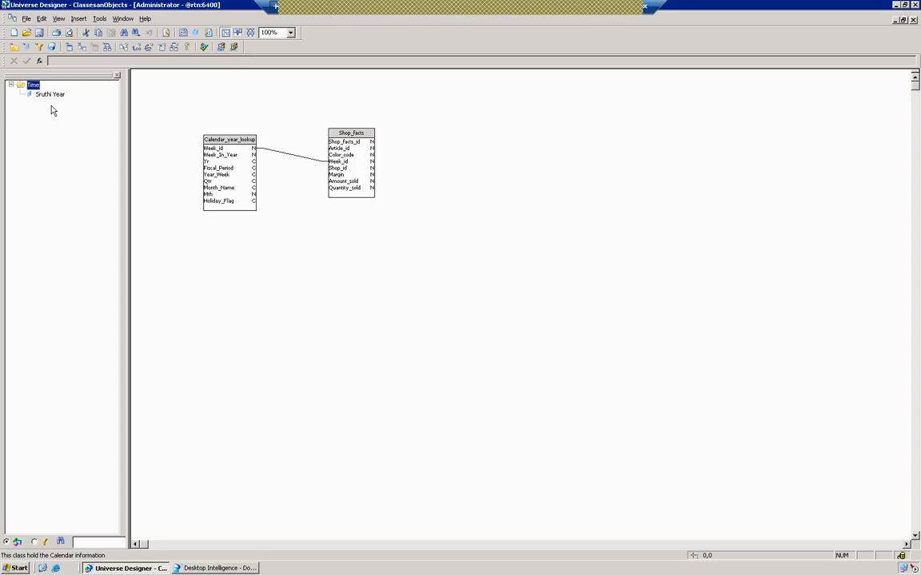
pyautogui.doubleClick(50, 94)
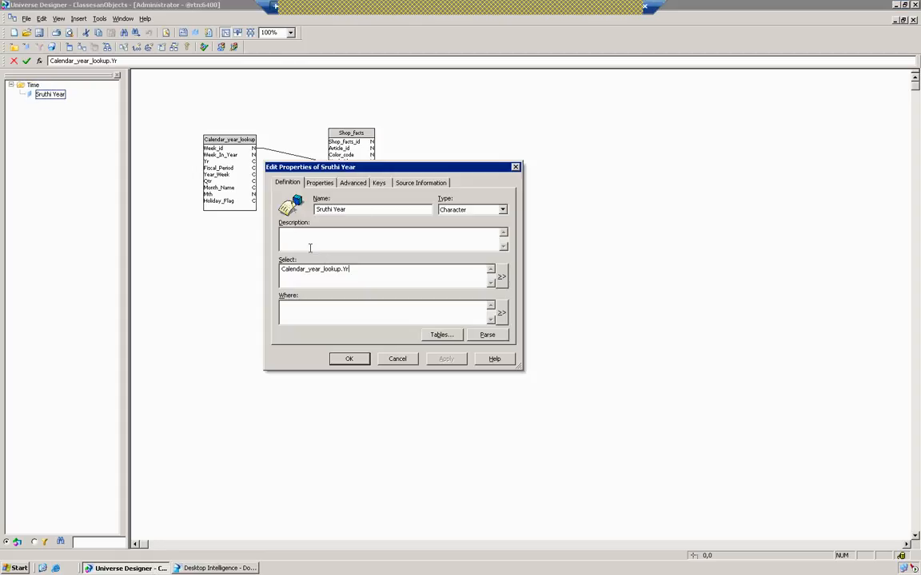
pyautogui.doubleClick(316, 269)
# - Close the SQL view, re-run the query, and close the report without saving
pyautogui.hotkey('alt', 'Tab')
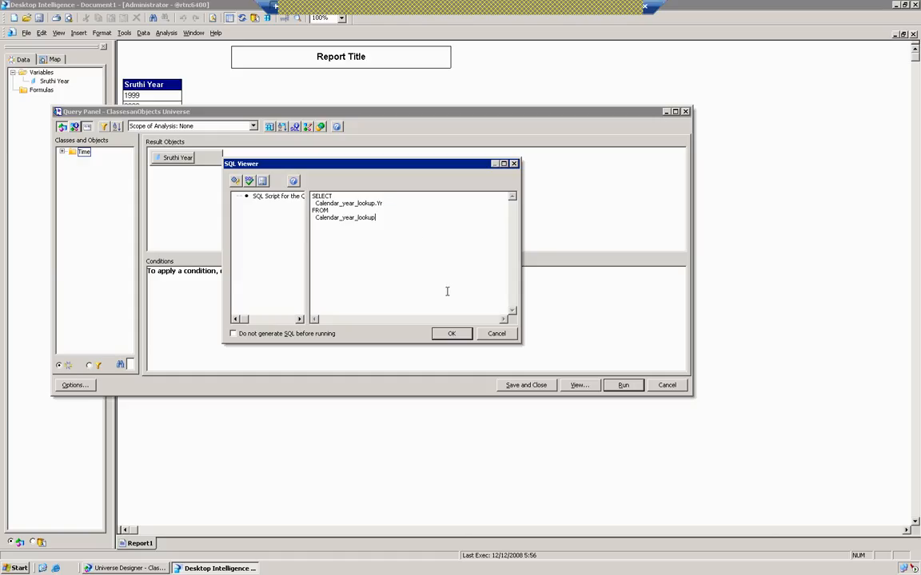
pyautogui.click(450, 333)
pyautogui.press('Return')
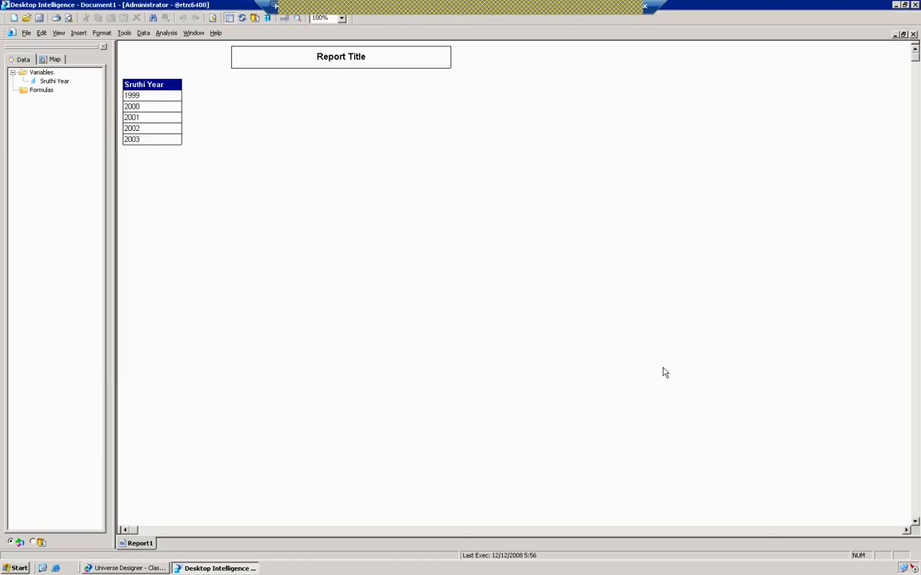
pyautogui.click(913, 35)
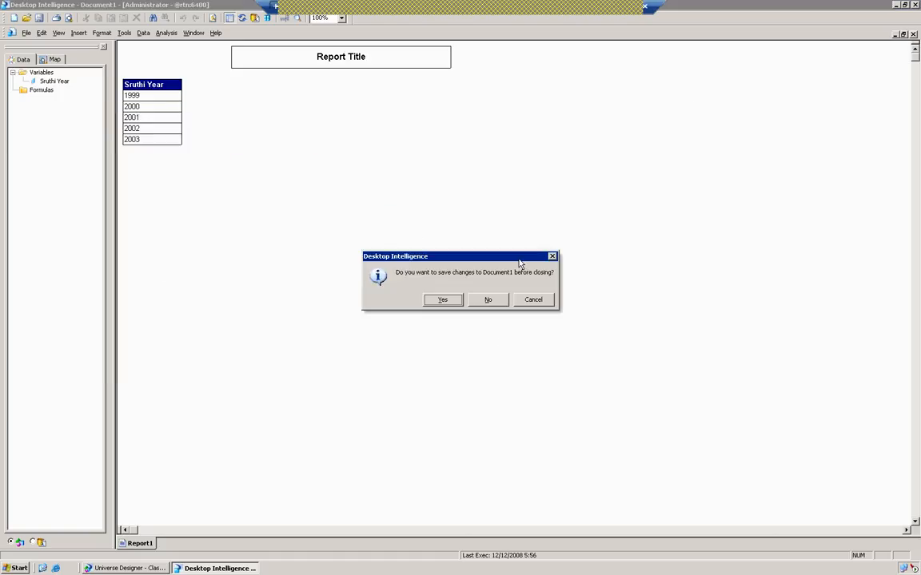
pyautogui.click(484, 302)
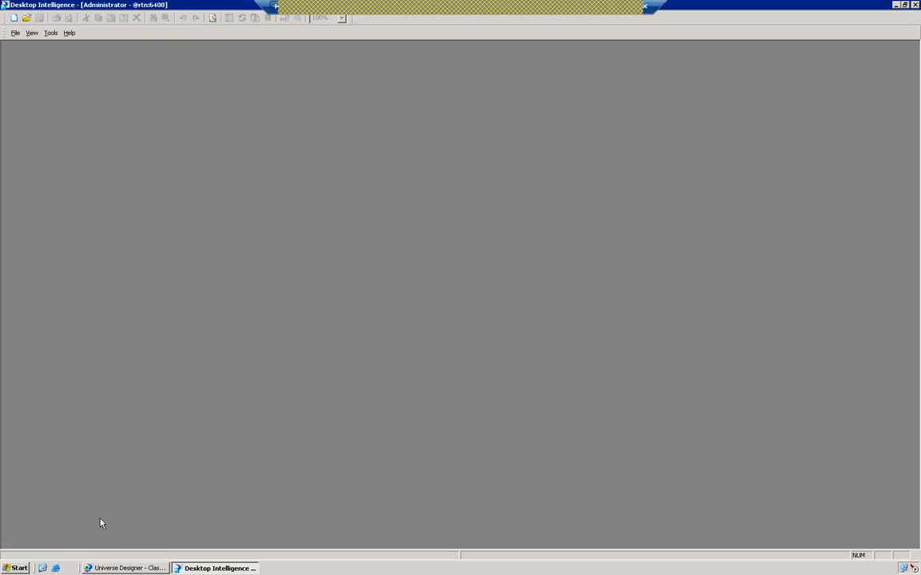
# - Cancel the Year object's properties unchanged and go back to the Notepad notes
pyautogui.click(112, 568)
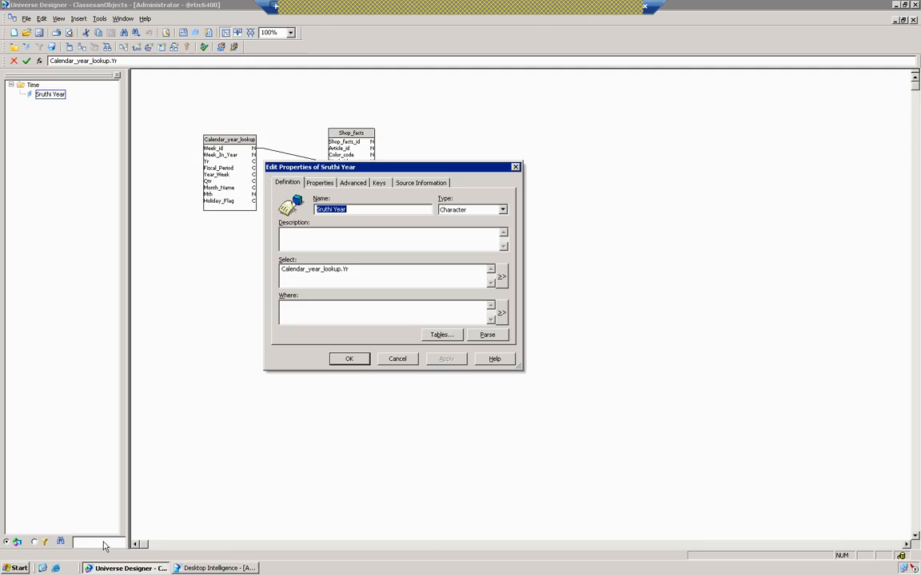
pyautogui.click(406, 359)
pyautogui.click(616, 8)
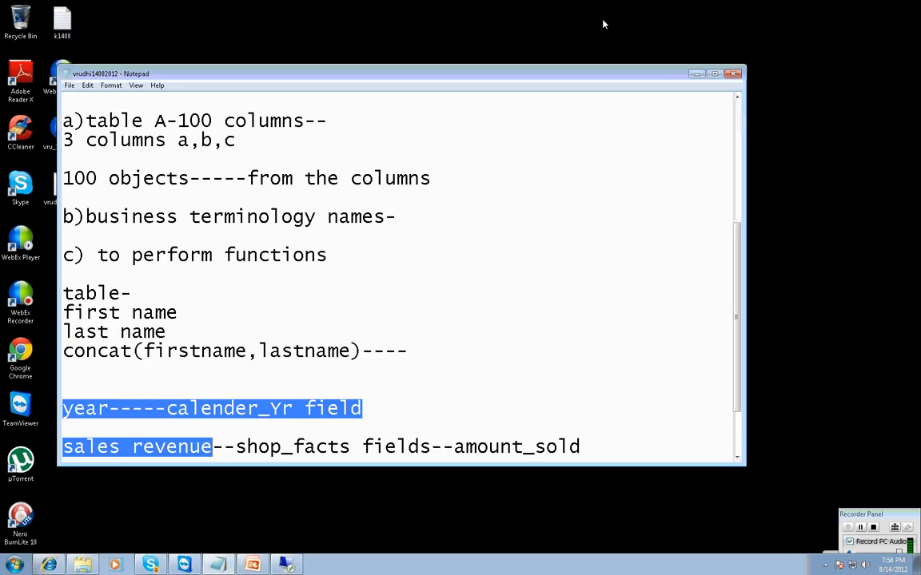
# - Below the amount_sold line, add lines 'objects--', '3 types', 'dimention:', 'detail:' and 'measure:'
pyautogui.scroll(-1, 378, 292)
pyautogui.click(609, 377)
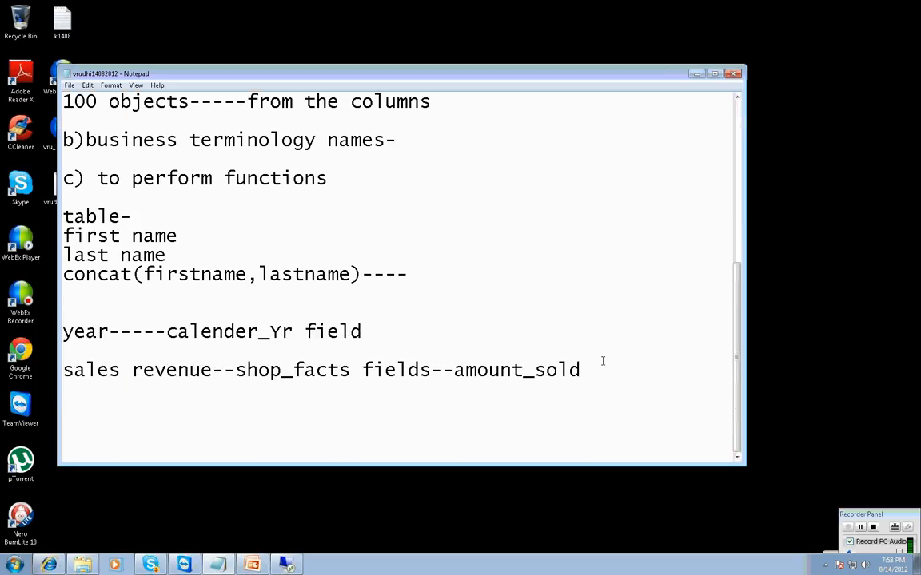
pyautogui.press('Return')
pyautogui.press('Return')
pyautogui.write('objects')
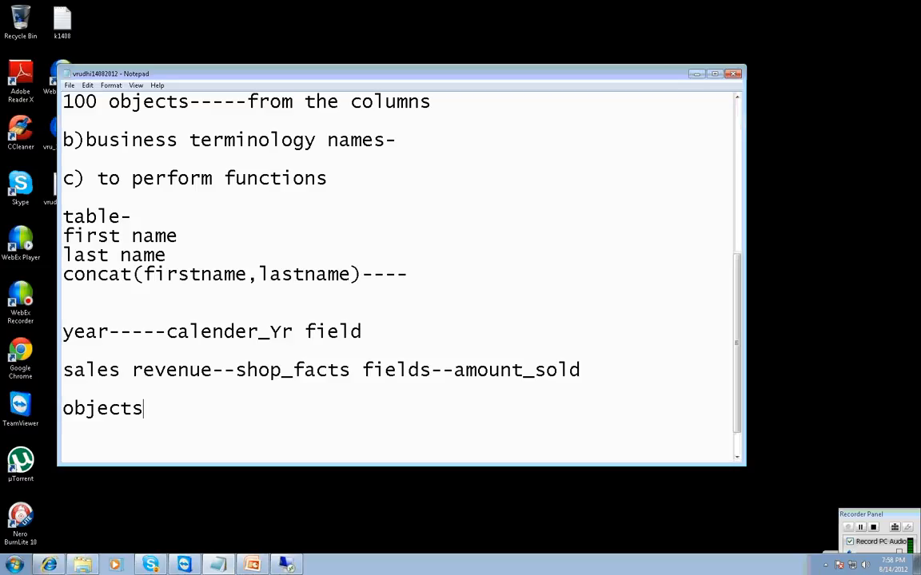
pyautogui.write('--')
pyautogui.press('Return')
pyautogui.write('3 types')
pyautogui.press('Return')
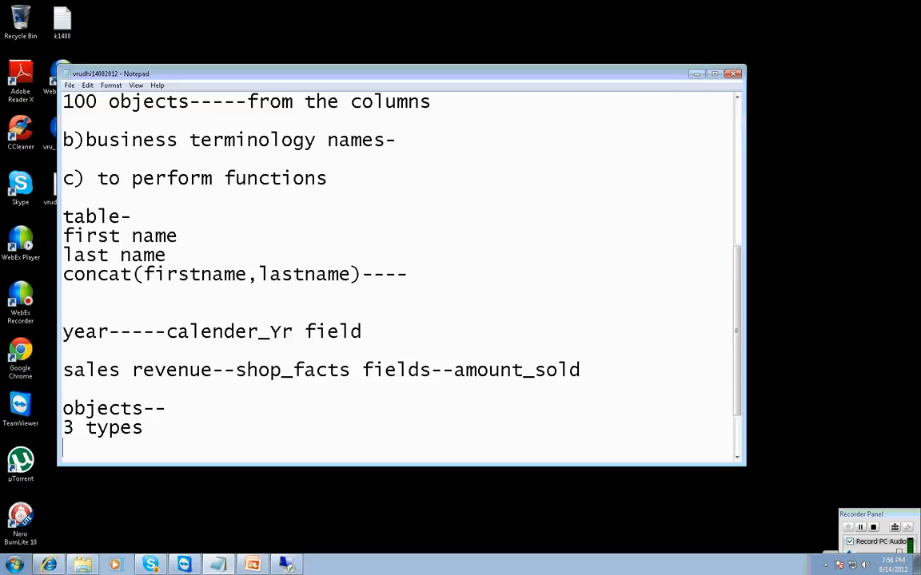
pyautogui.write('dimention:')
pyautogui.press('Return')
pyautogui.press('Return')
pyautogui.write('de')
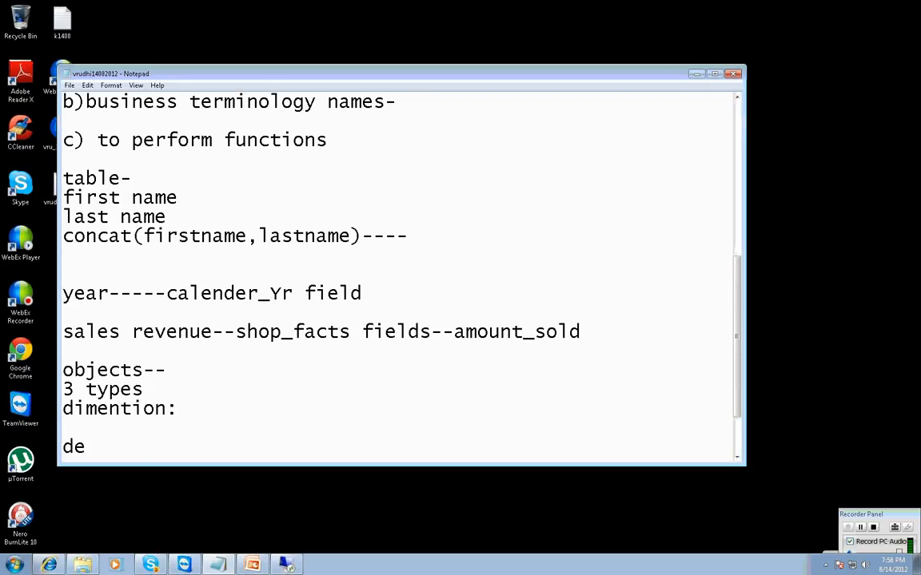
pyautogui.write('tail:')
pyautogui.press('Return')
pyautogui.write('me')
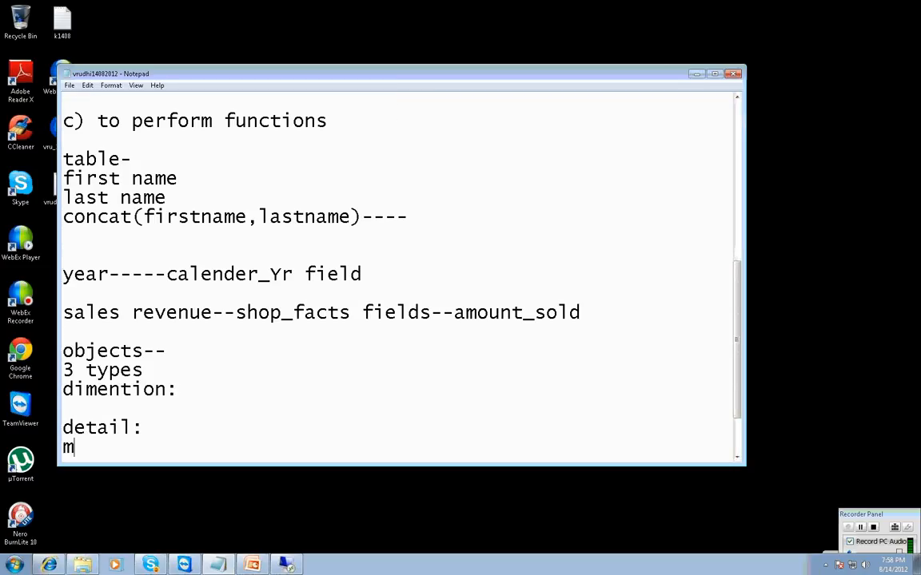
pyautogui.press('BackSpace')
pyautogui.press('BackSpace')
pyautogui.press('Return')
pyautogui.write('measure:')
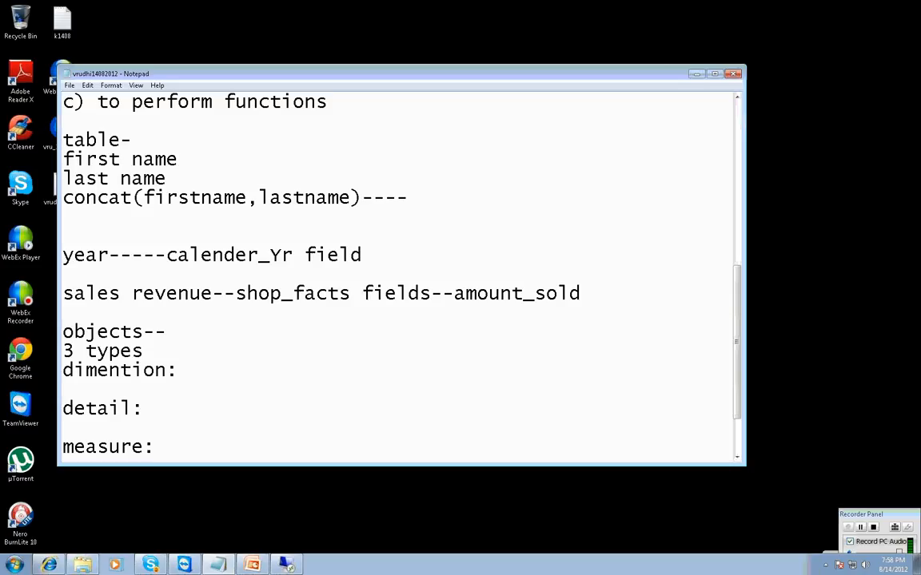
# - Define dimention: as 'physical data which is not changing' with examples customer,product,time,geography
pyautogui.click(178, 370)
pyautogui.write('physical')
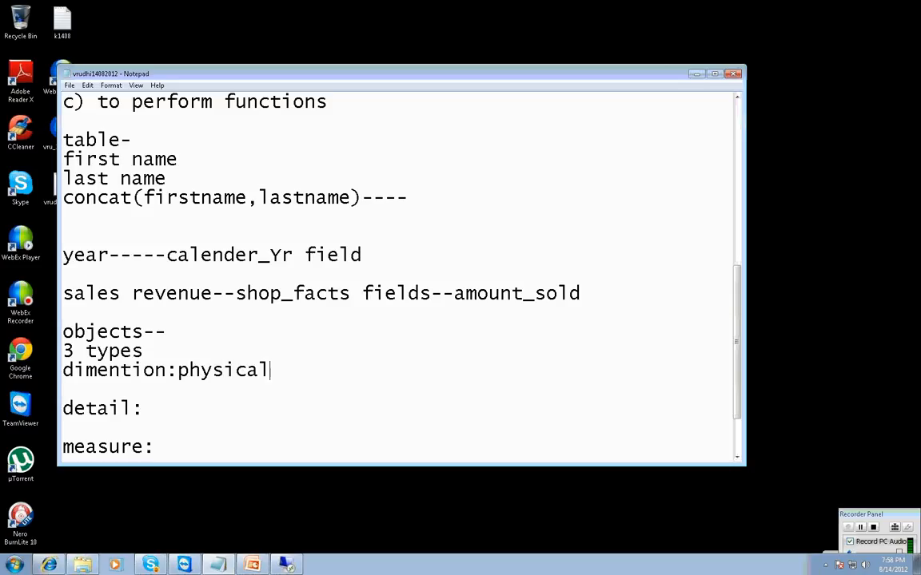
pyautogui.write(' data which is not c')
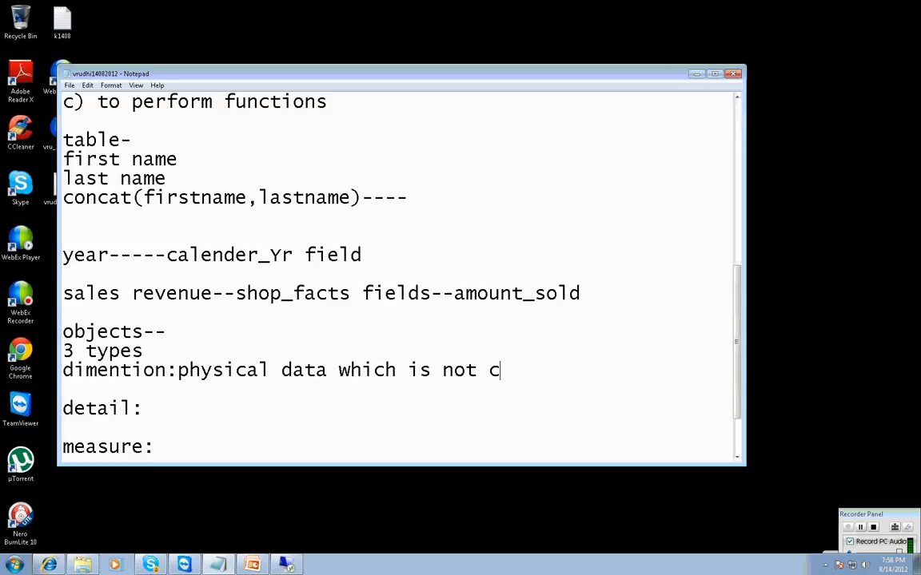
pyautogui.write('hanging')
pyautogui.press('Return')
pyautogui.write('cust')
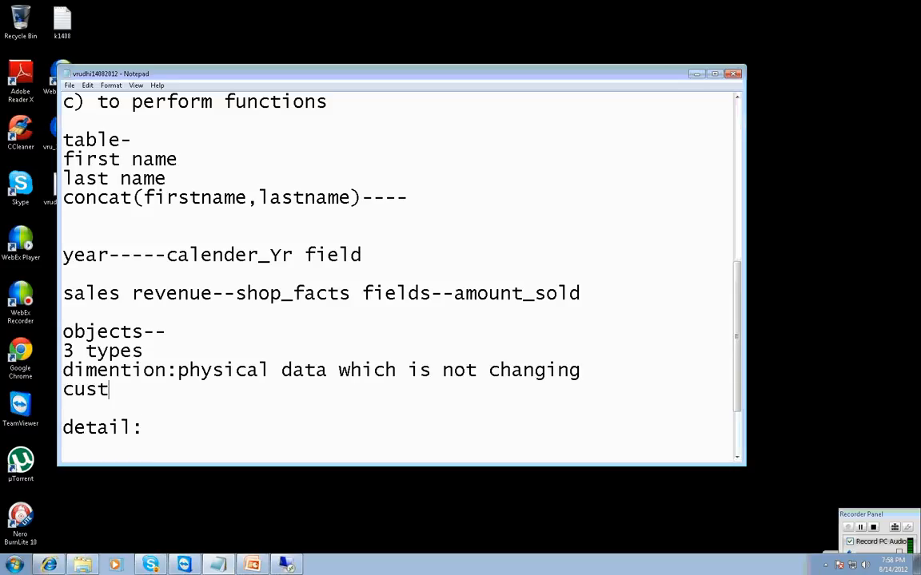
pyautogui.write('omer,pd')
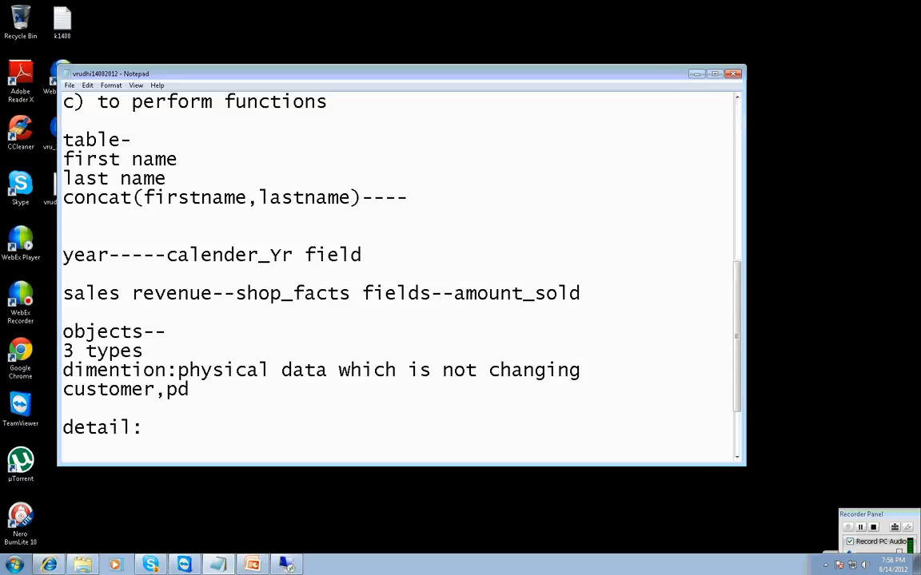
pyautogui.press('BackSpace')
pyautogui.write('roduct,gi')
pyautogui.press('BackSpace')
pyautogui.press('BackSpace')
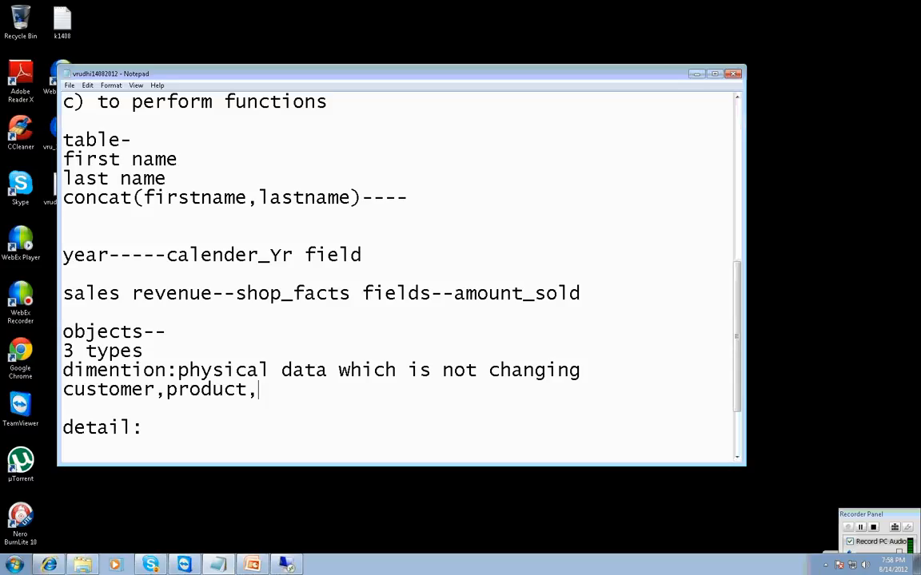
pyautogui.write('time,ge')
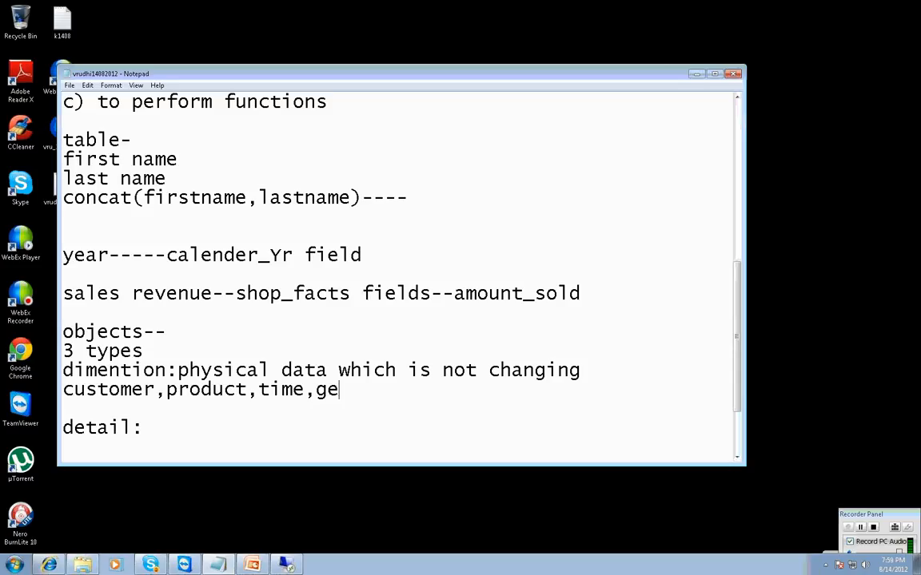
pyautogui.write('ogrpah')
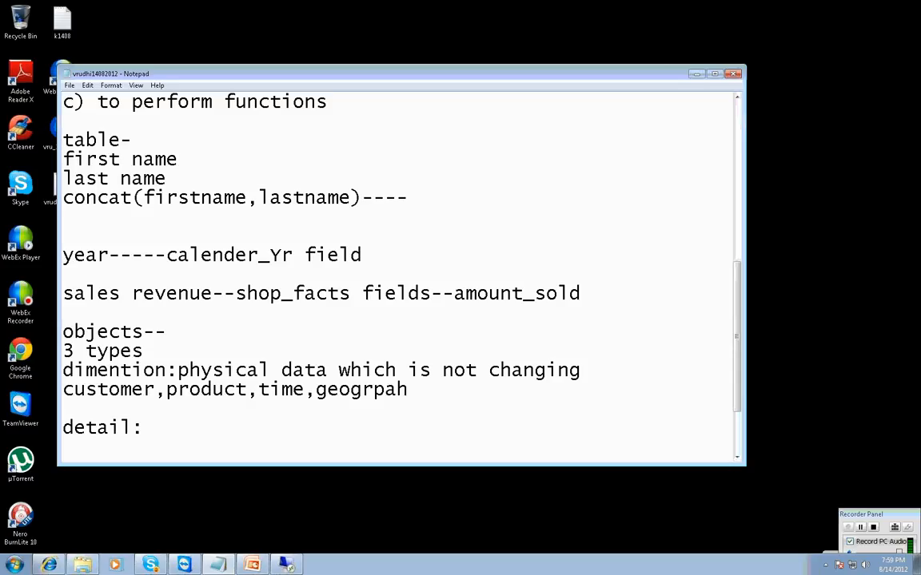
pyautogui.press('BackSpace')
pyautogui.press('BackSpace')
pyautogui.press('BackSpace')
pyautogui.write('aphy')
pyautogui.press('Return')
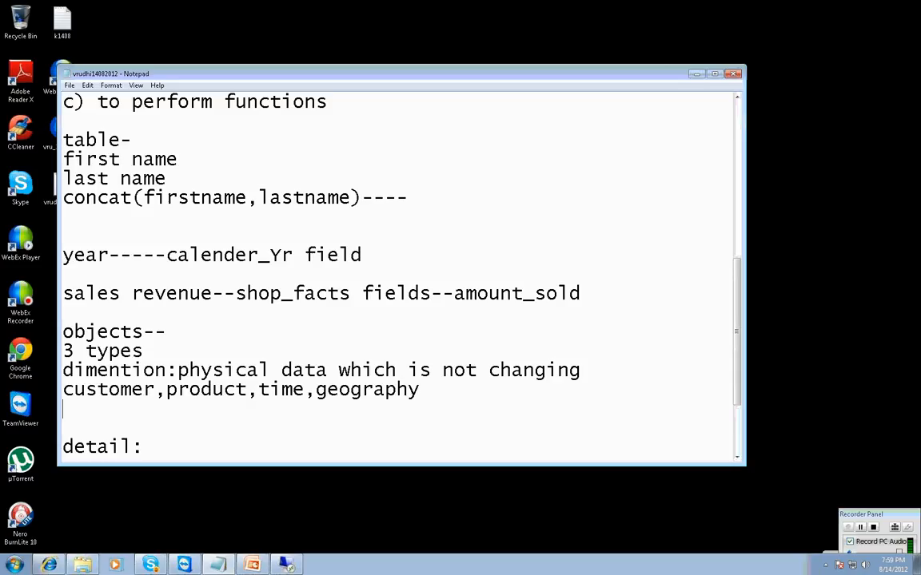
# - Under detail:, write 'more information abut ur dimentions' and the example 'customer phone number,address,street numbers'
pyautogui.press('Down')
pyautogui.press('Down')
pyautogui.press('Down')
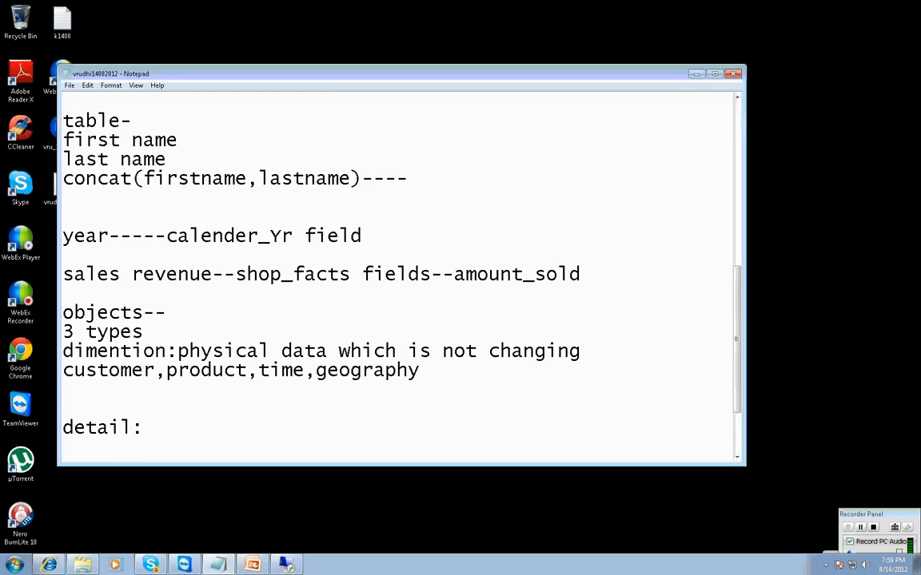
pyautogui.write('more information abut ur')
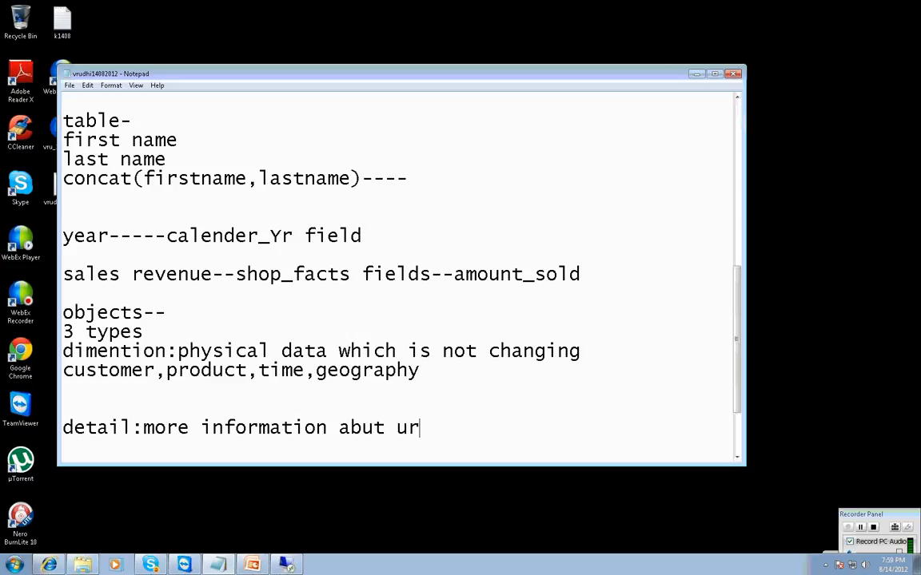
pyautogui.write(' dimentions')
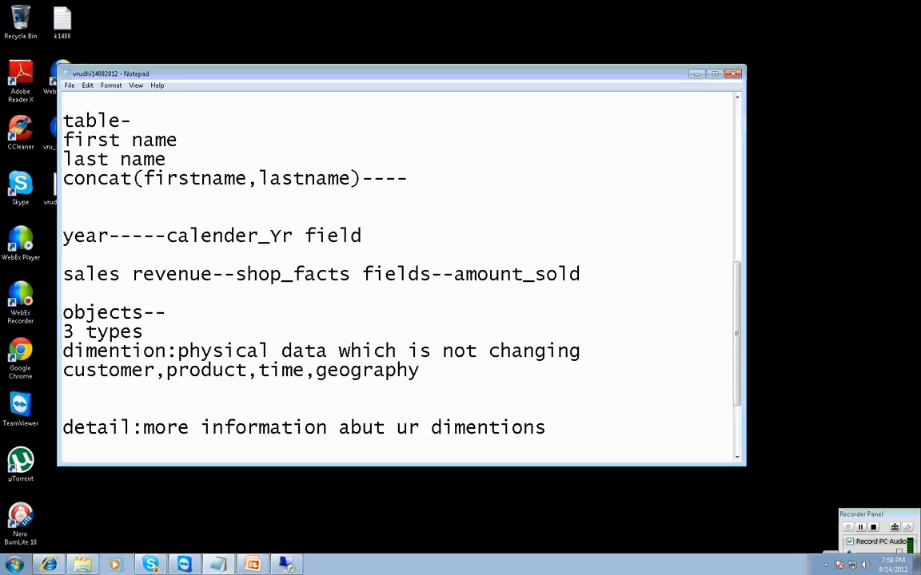
pyautogui.press('Return')
pyautogui.press('Return')
pyautogui.write('custom')
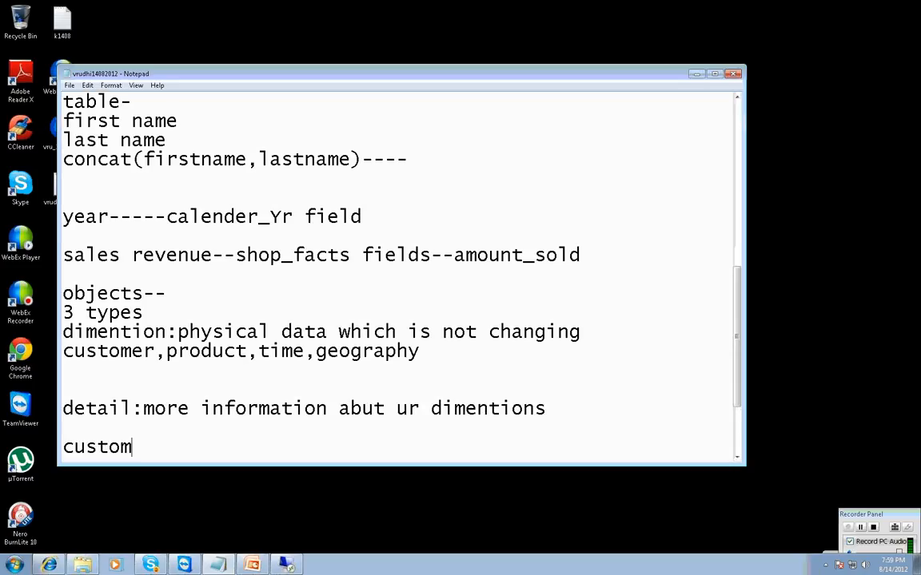
pyautogui.write('er phone nhn')
pyautogui.press('BackSpace')
pyautogui.press('BackSpace')
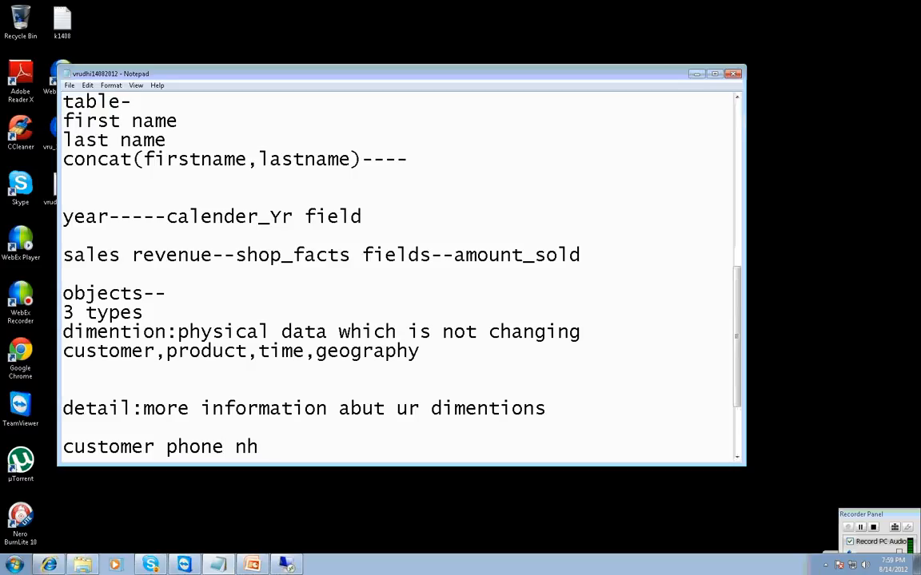
pyautogui.write('umber,address,street')
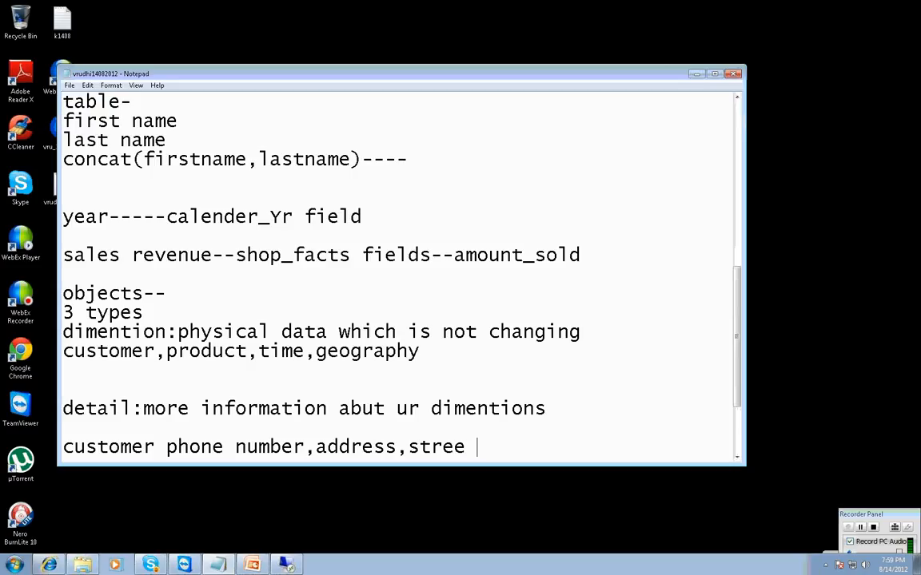
pyautogui.press('BackSpace')
pyautogui.write('t numbers')
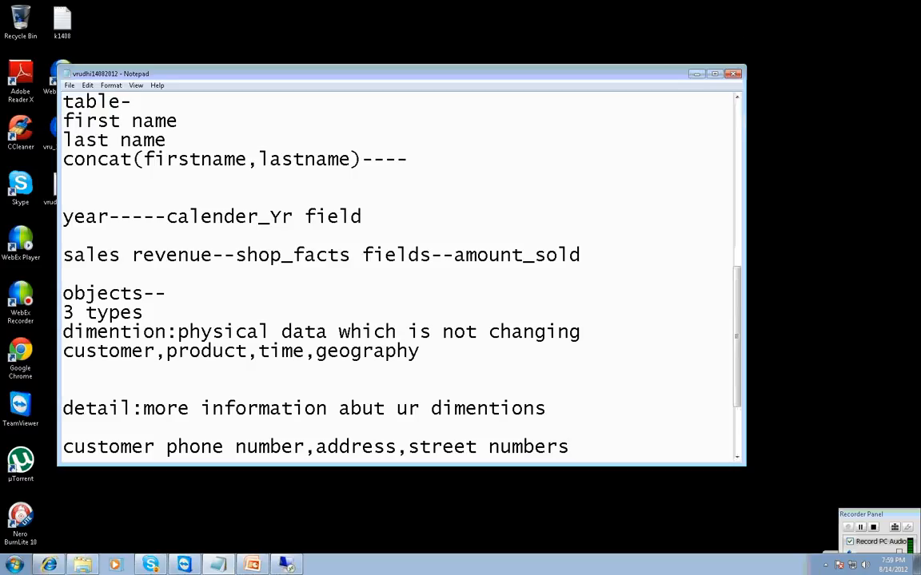
# - Highlight the detail example line and the dimension examples line
pyautogui.moveTo(573, 445); pyautogui.dragTo(63, 447)
pyautogui.moveTo(421, 352); pyautogui.dragTo(63, 352)
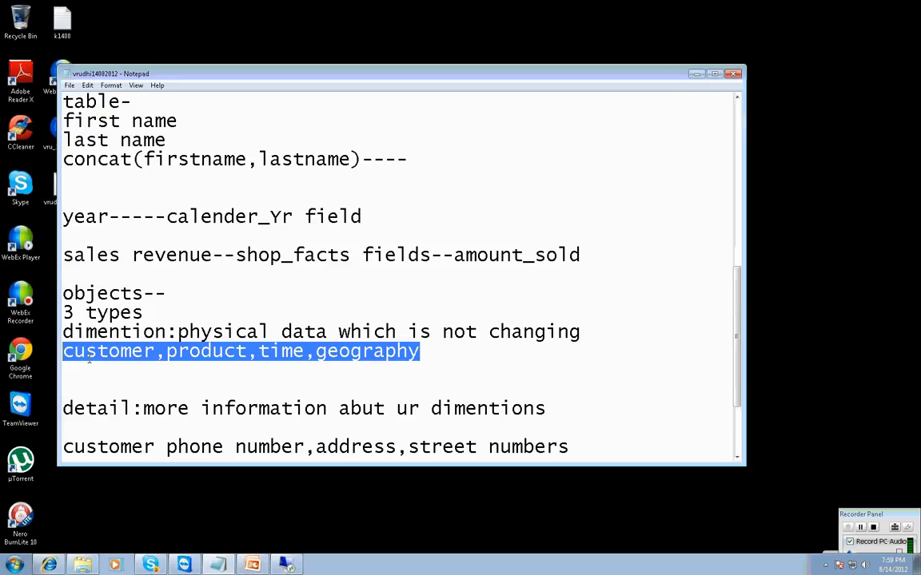
pyautogui.scroll(-2, 214, 362)
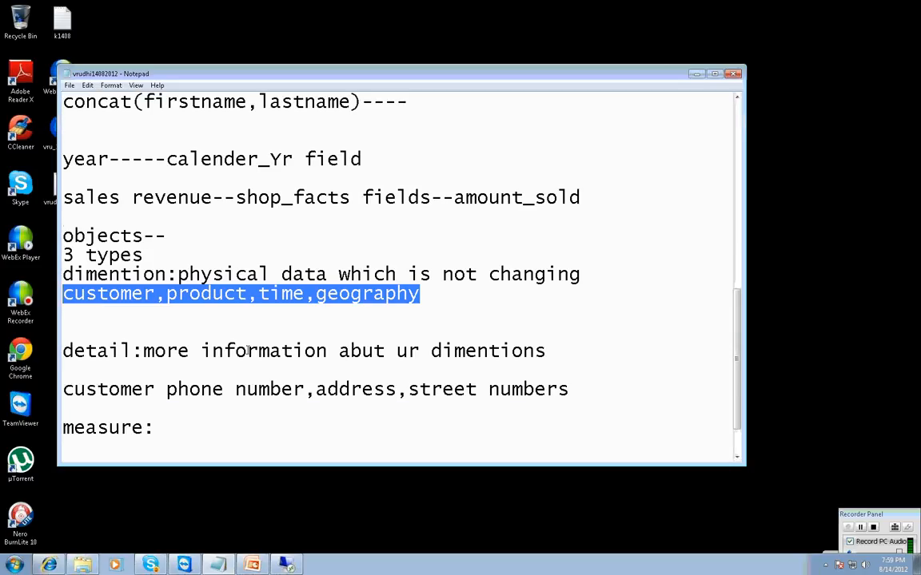
# - Define measure as 'numerical data which is used to anlayse' and list 'sales revenue' beneath it
pyautogui.click(215, 362)
pyautogui.write('nume')
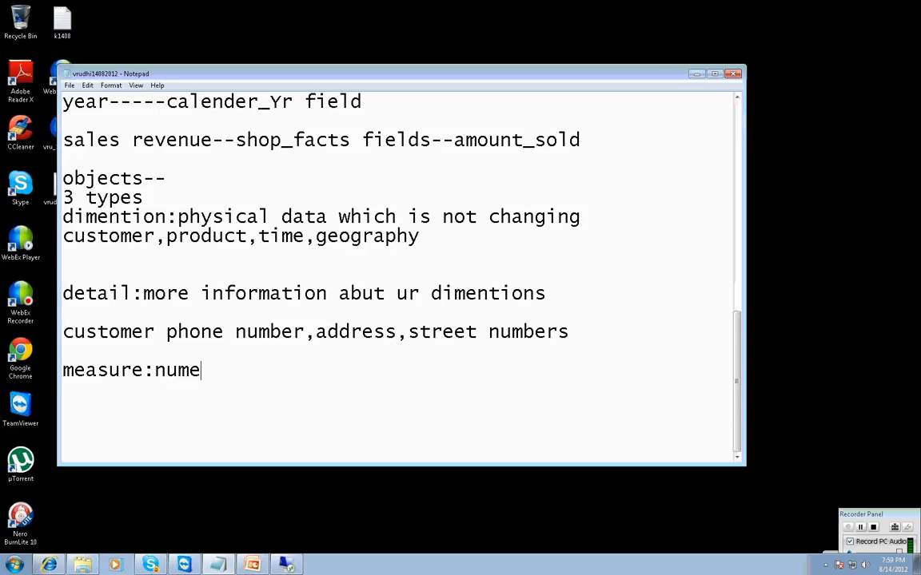
pyautogui.write('rical data which i')
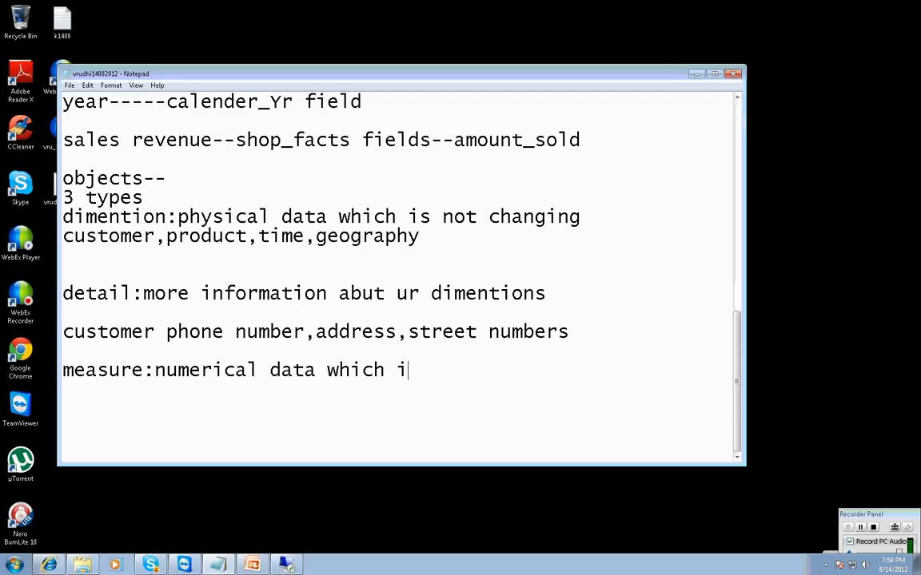
pyautogui.write('s used to an')
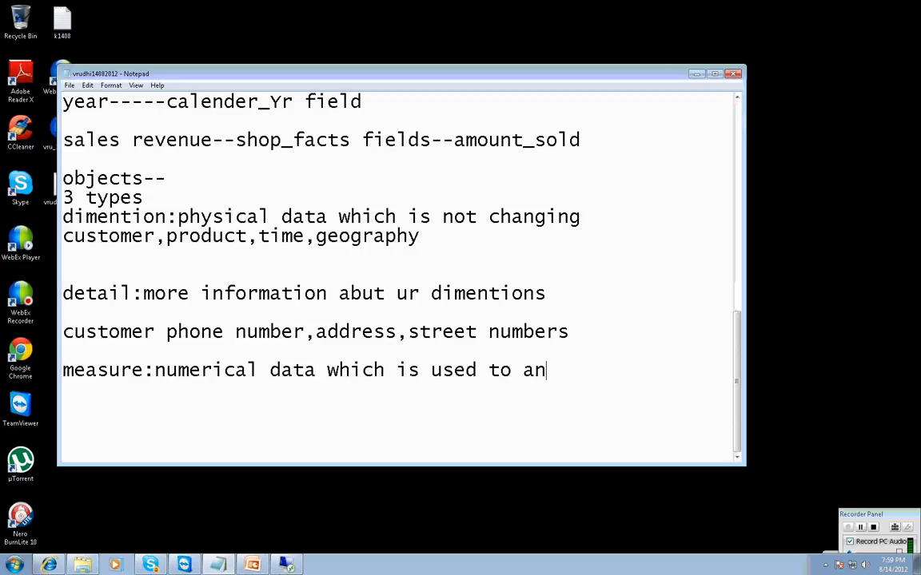
pyautogui.write('layse')
pyautogui.press('Return')
pyautogui.press('Return')
pyautogui.write('sal')
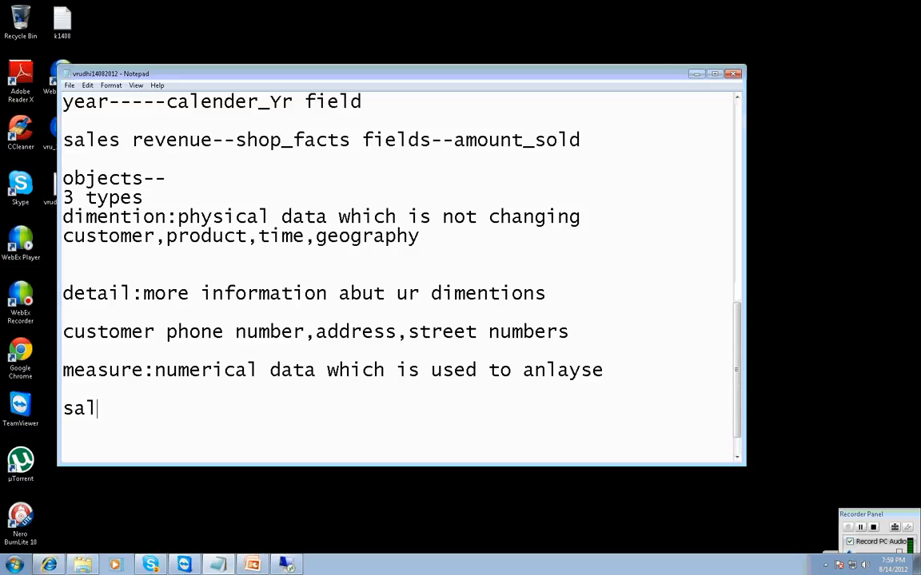
pyautogui.write('es revenue')
pyautogui.press('Return')
# - Add 'margins' and 'discounts' as further measure examples on their own lines
pyautogui.write('f')
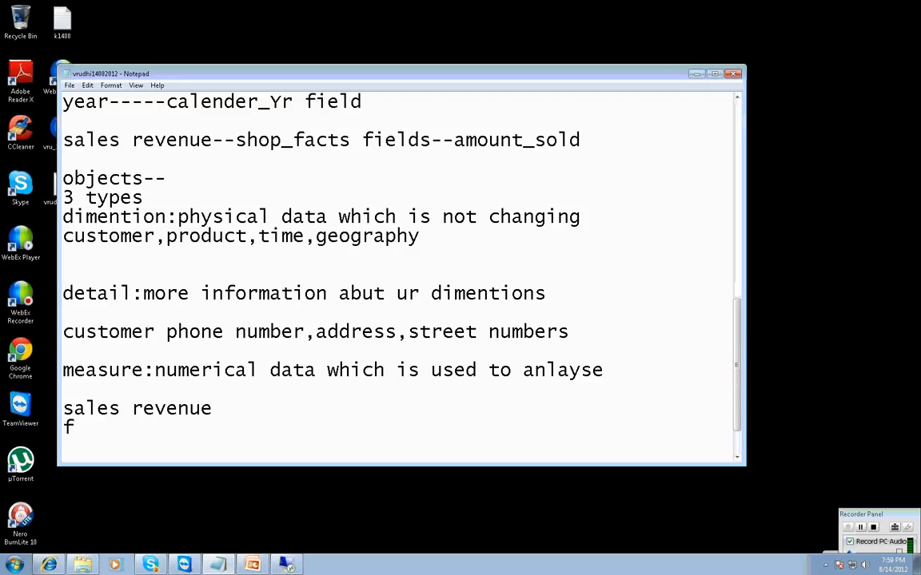
pyautogui.press('BackSpace')
pyautogui.write('margins')
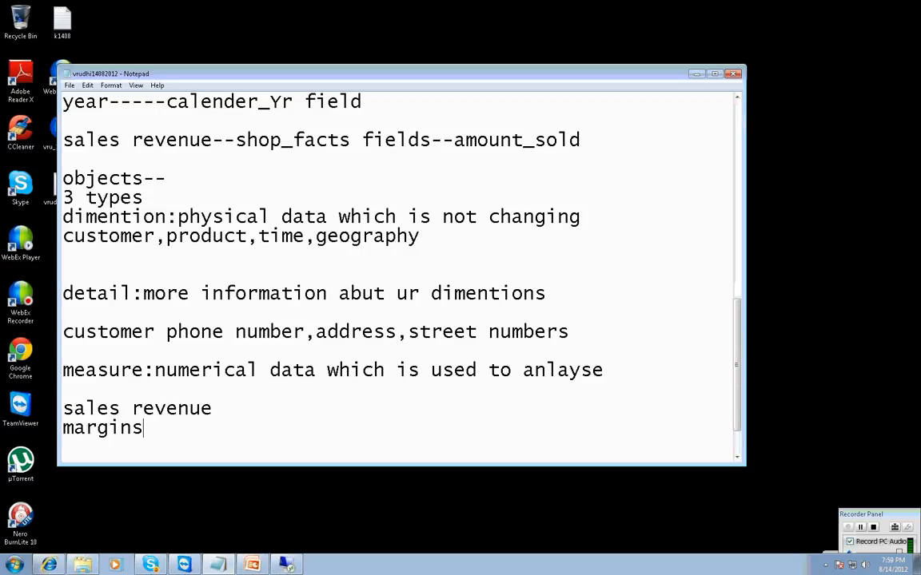
pyautogui.press('Return')
pyautogui.write('discounts')
pyautogui.press('Return')
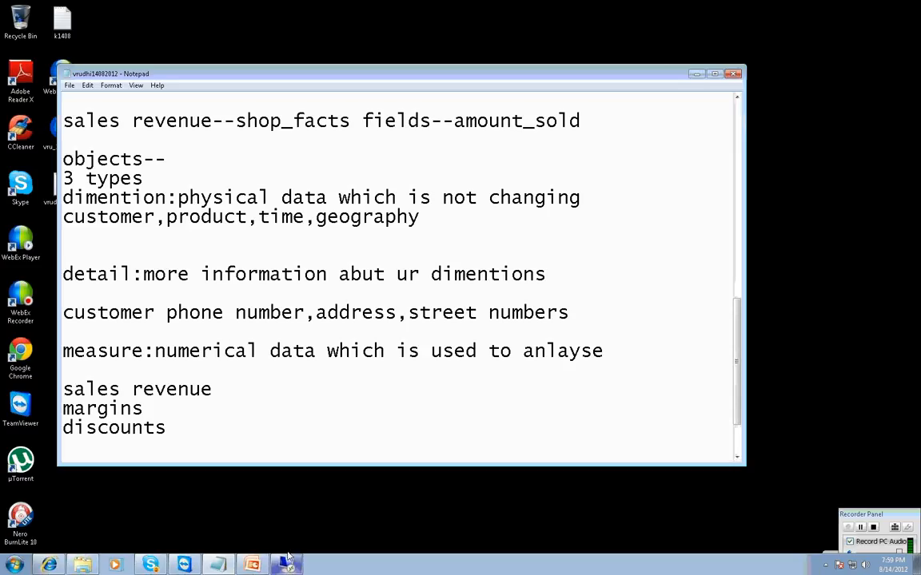
# - Note 'fact table--facts------measures' on a new line, then return to Universe Designer
pyautogui.write('faf')
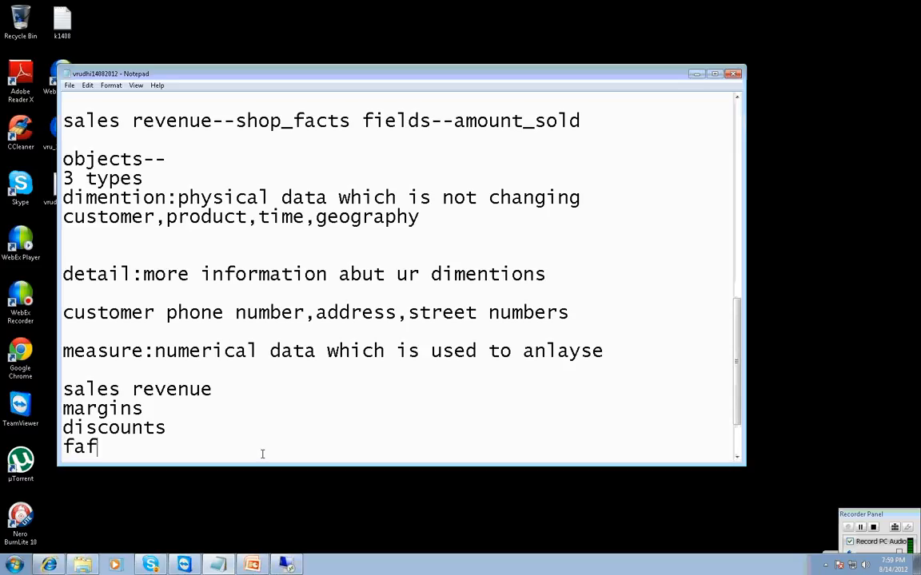
pyautogui.press('BackSpace')
pyautogui.write('ct able')
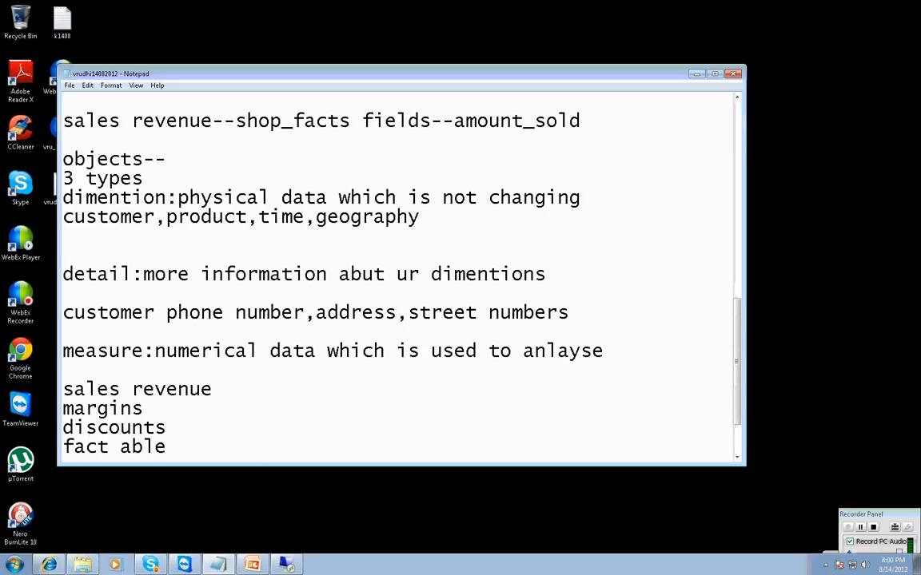
pyautogui.press('BackSpace')
pyautogui.press('BackSpace')
pyautogui.press('BackSpace')
pyautogui.press('BackSpace')
pyautogui.write('table--f')
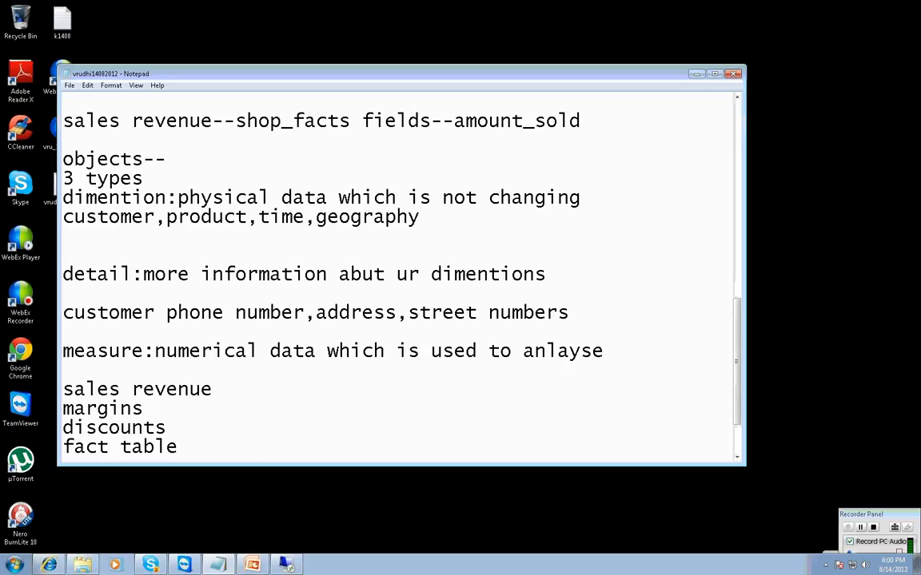
pyautogui.write('acts-')
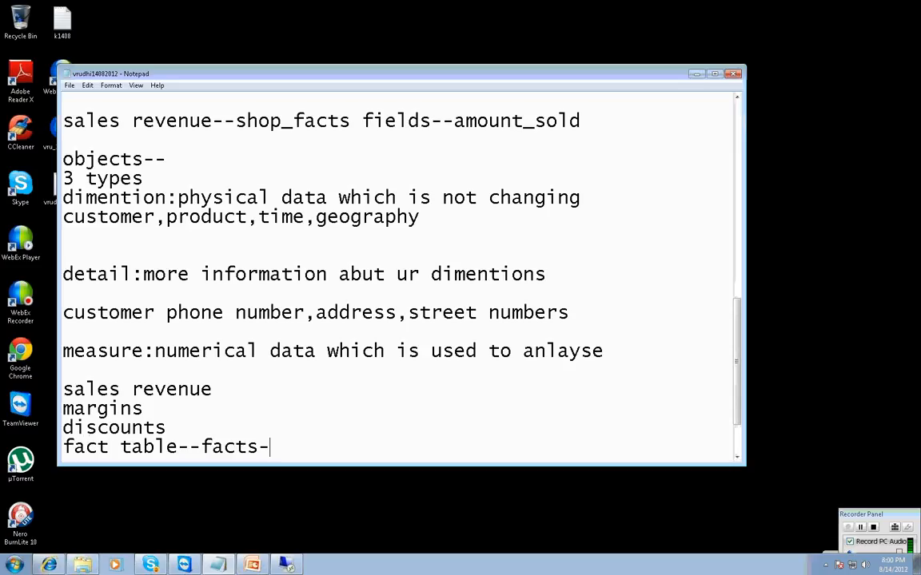
pyautogui.write('-----measure')
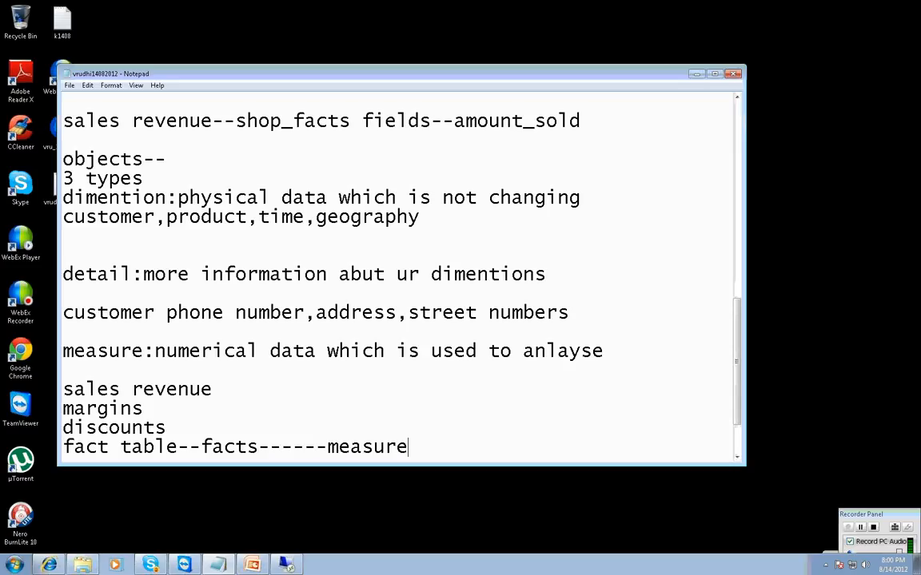
pyautogui.write('s')
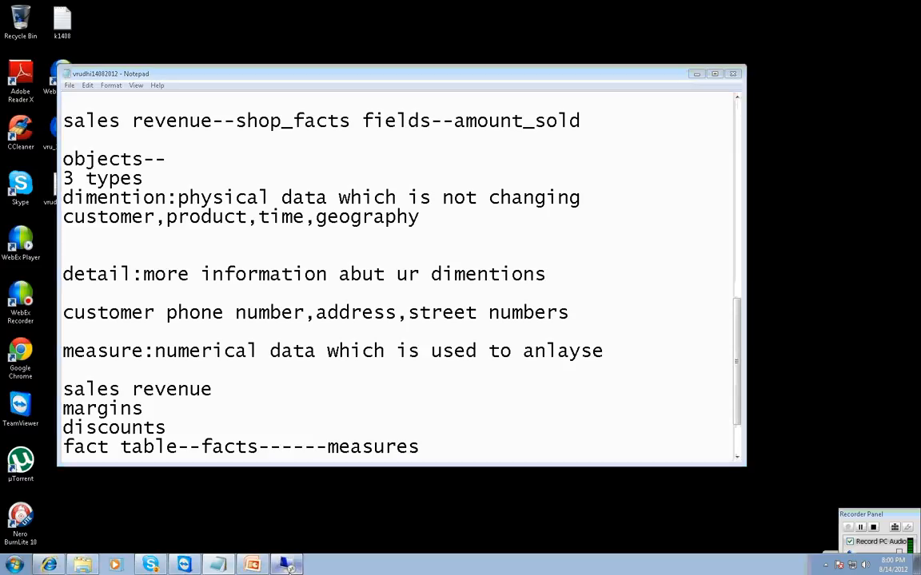
pyautogui.hotkey('alt', 'Tab')
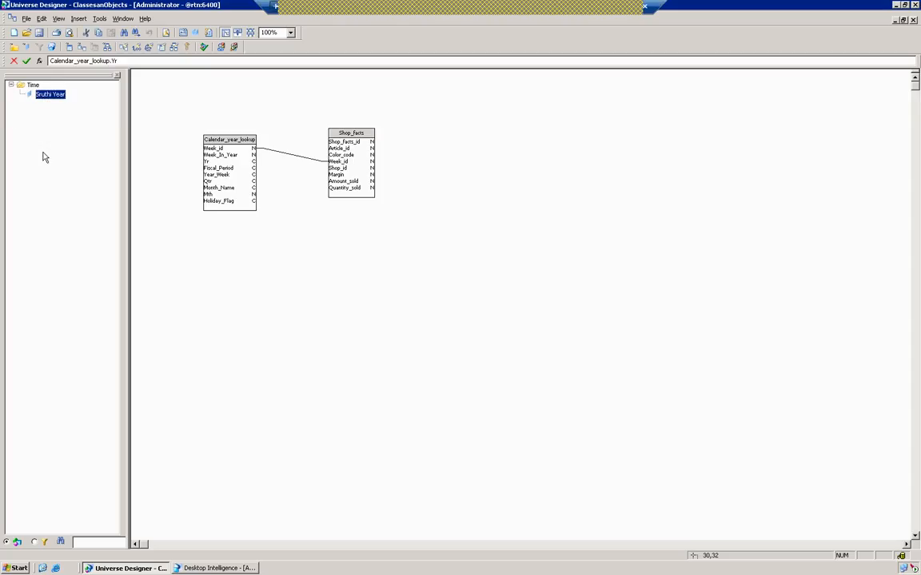
# - Create a new class named Measures in the class tree, below Time
pyautogui.click(30, 84)
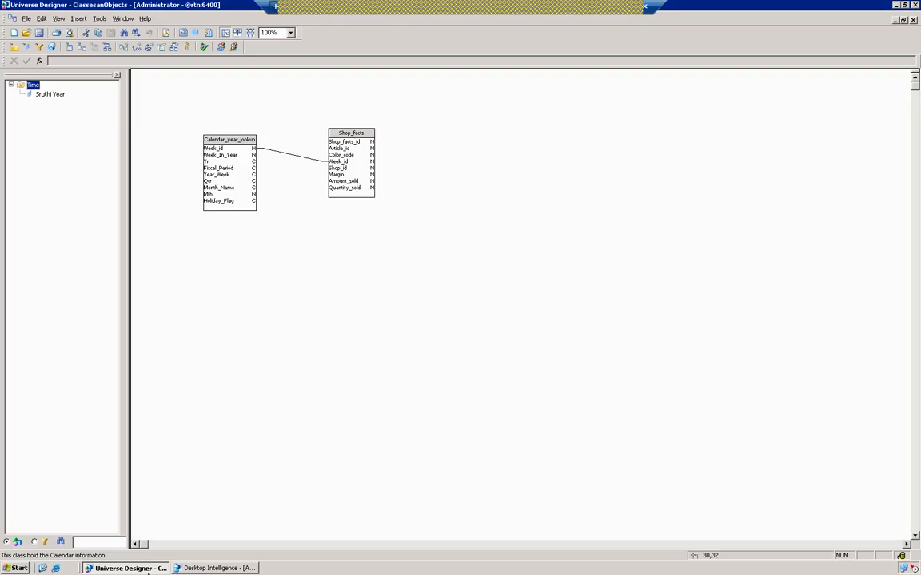
pyautogui.rightClick(41, 115)
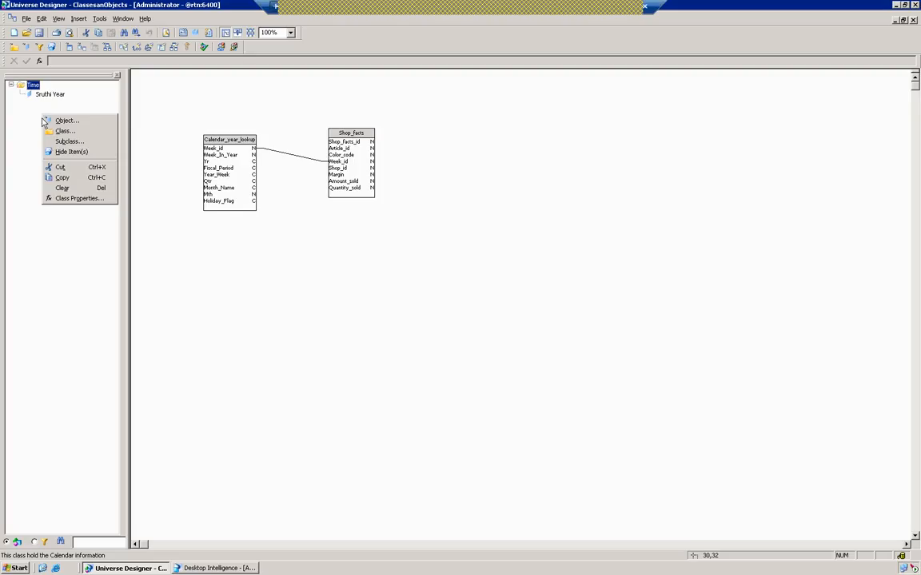
pyautogui.click(63, 130)
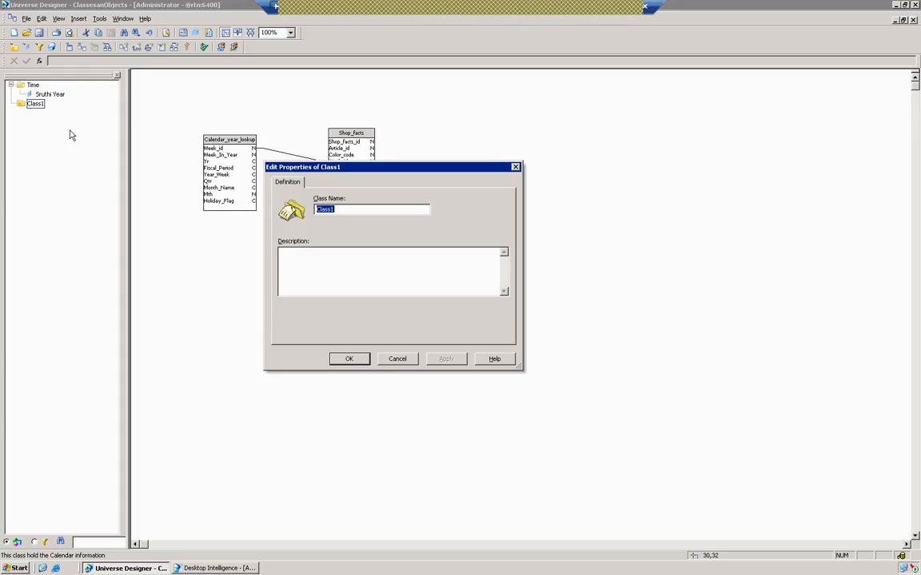
pyautogui.write('Measures')
pyautogui.click(446, 359)
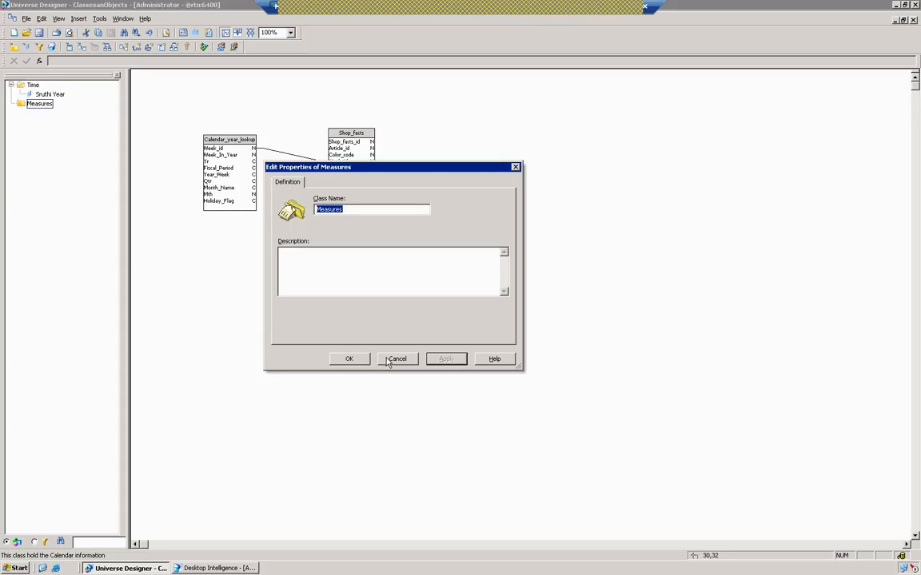
pyautogui.click(356, 360)
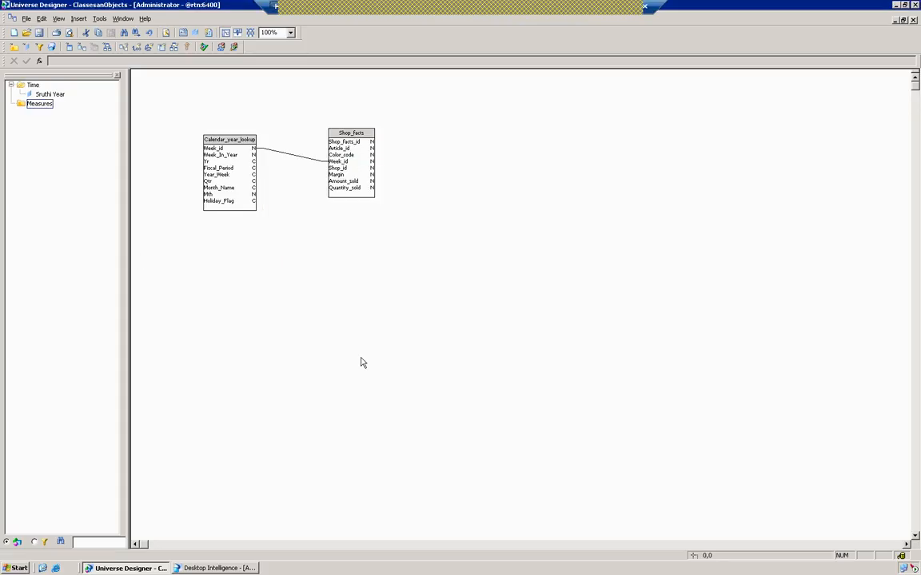
pyautogui.rightClick(46, 106)
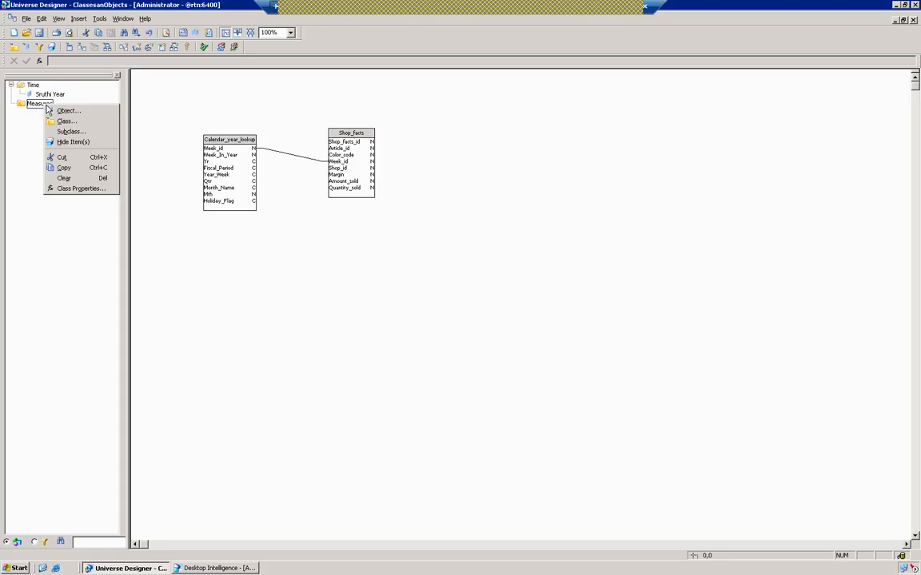
# - Create an object named Sales Revenue in Measures with data type Number
pyautogui.click(60, 110)
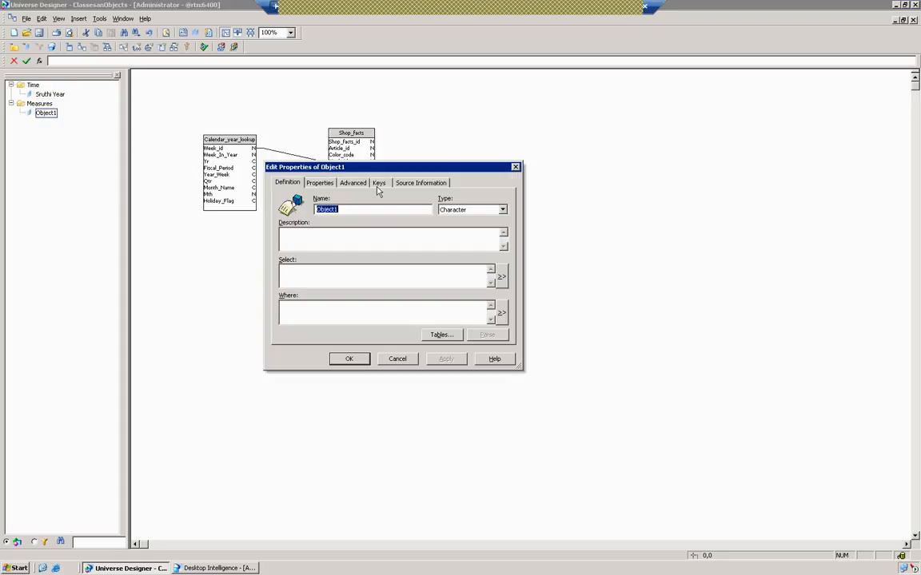
pyautogui.write('Sales Revenue')
pyautogui.click(503, 209)
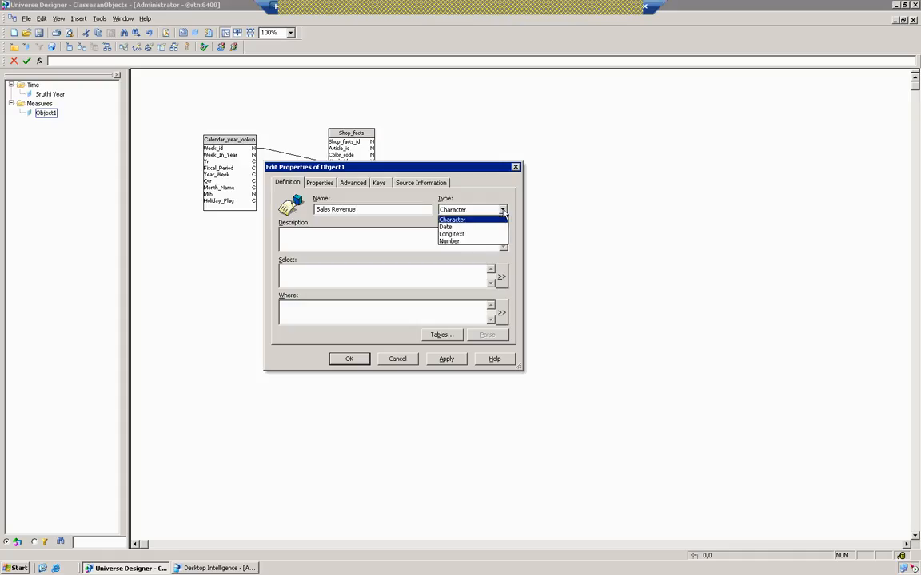
pyautogui.click(470, 242)
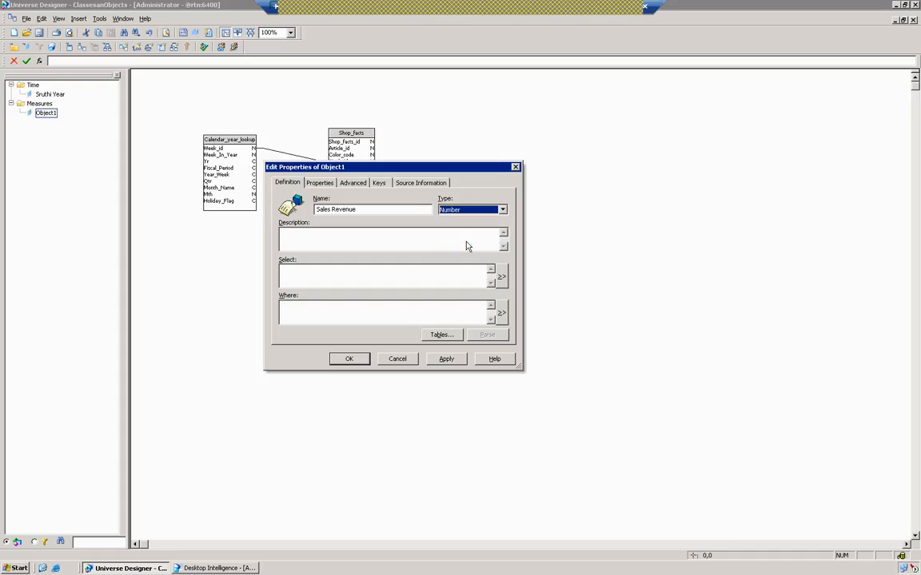
# - Set the Sales Revenue select statement to Shop_facts.Amount_sold and apply it
pyautogui.click(501, 277)
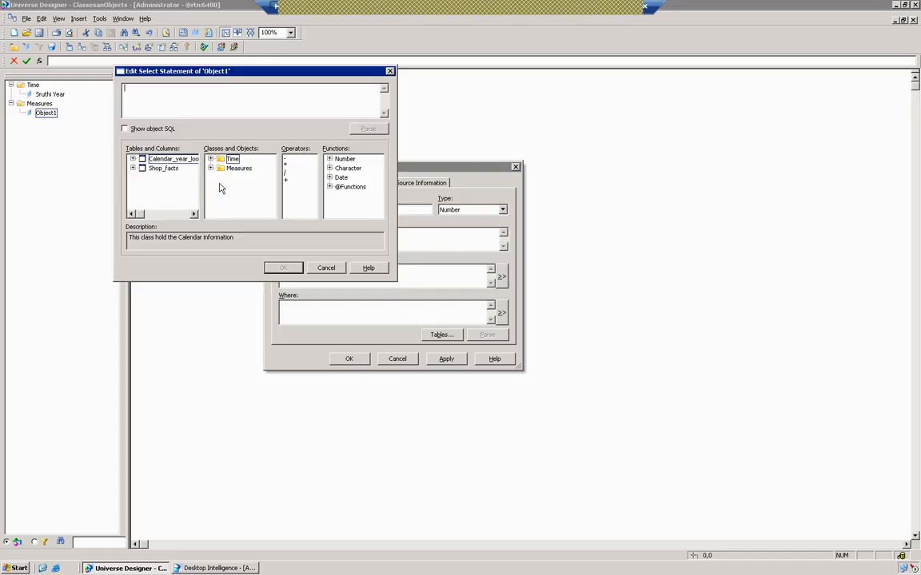
pyautogui.click(133, 168)
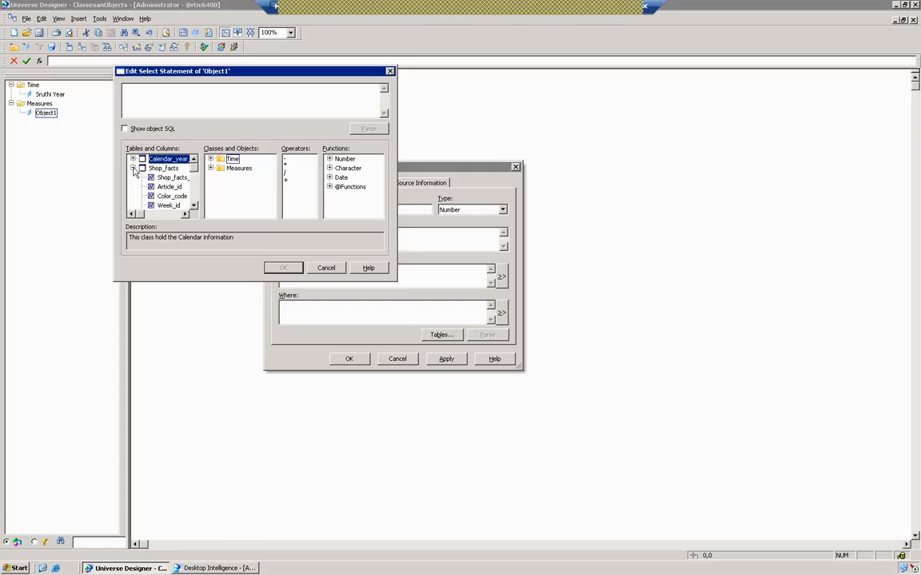
pyautogui.click(194, 206)
pyautogui.click(194, 206)
pyautogui.click(194, 206)
pyautogui.click(195, 206)
pyautogui.click(195, 207)
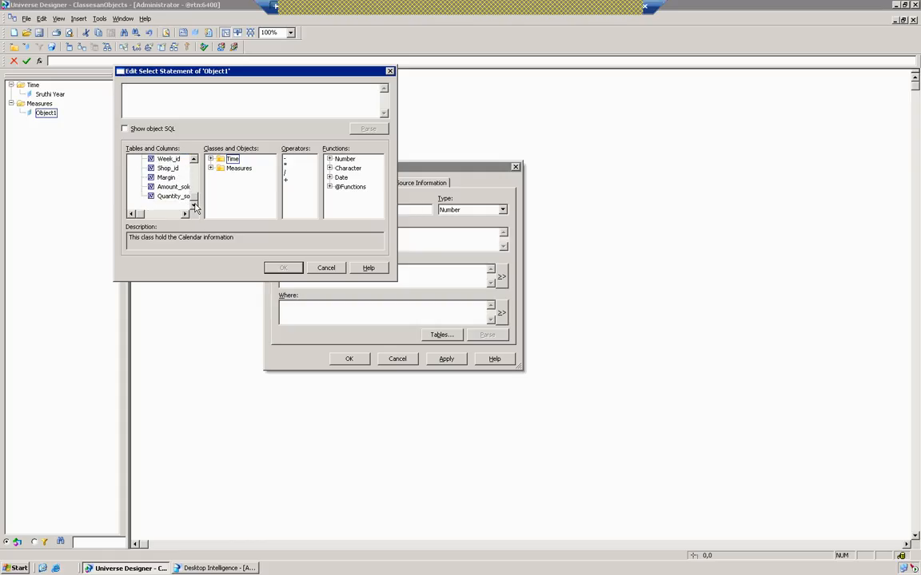
pyautogui.click(177, 187)
pyautogui.doubleClick(179, 188)
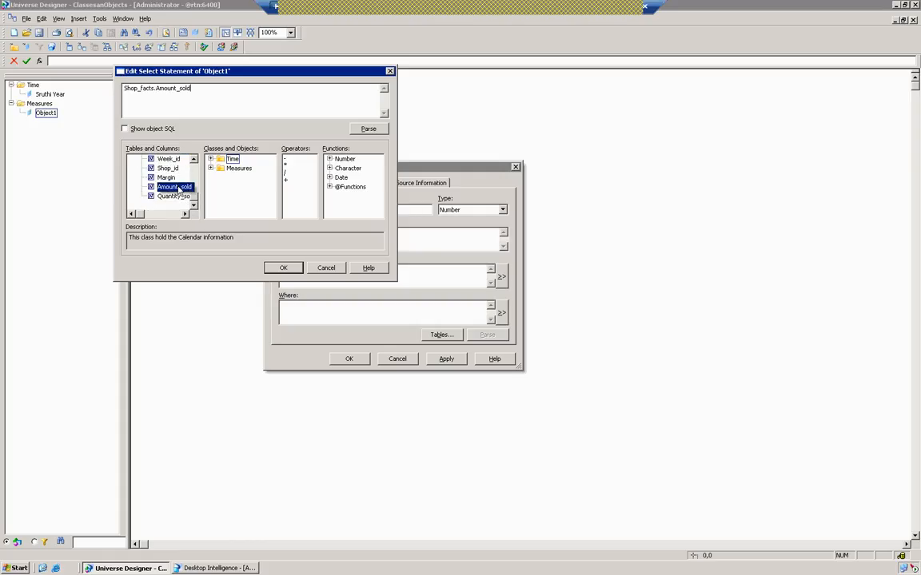
pyautogui.click(283, 267)
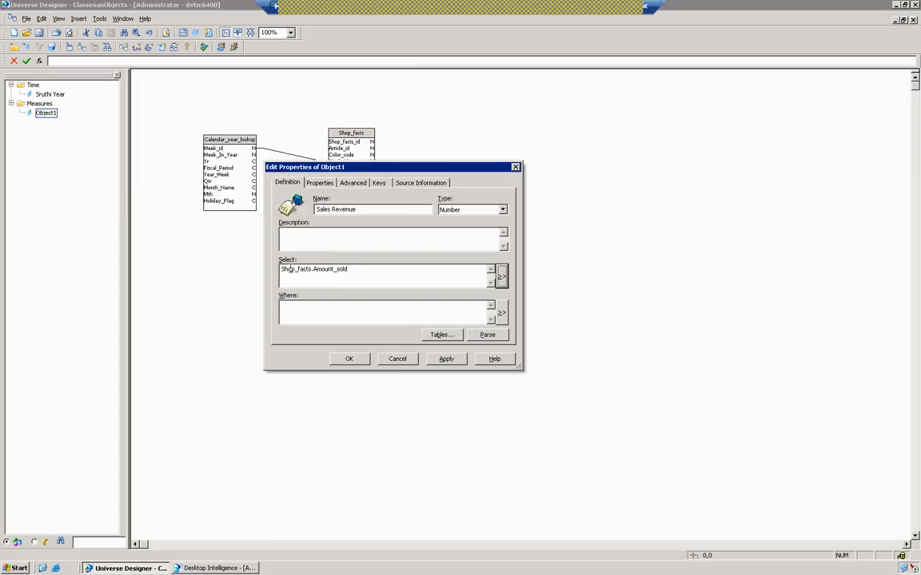
pyautogui.click(446, 359)
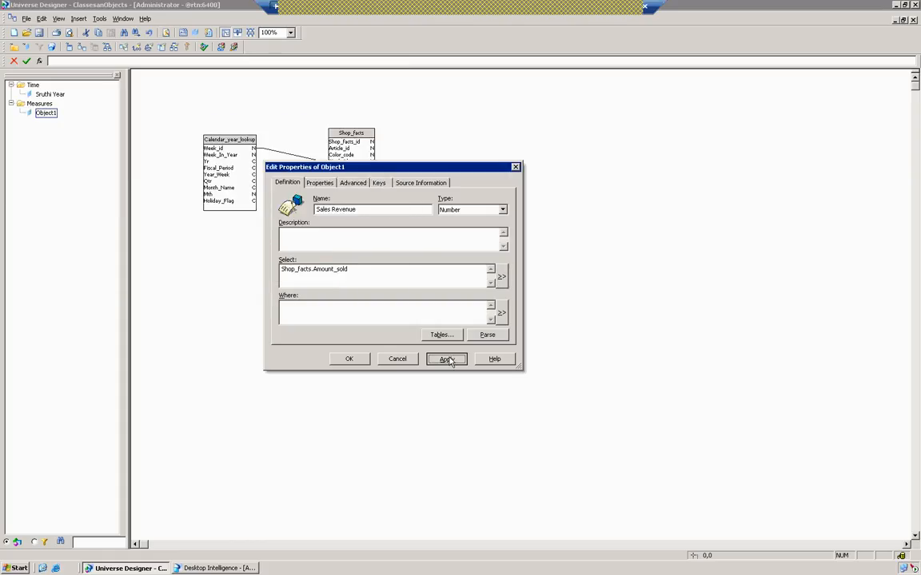
pyautogui.click(345, 360)
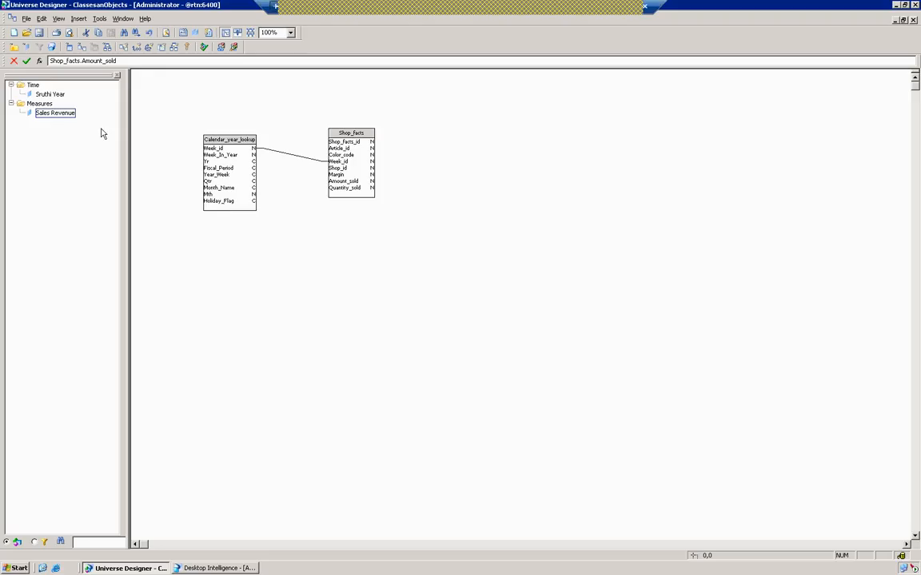
# - Make Sales Revenue a measure with aggregation function None and apply the change
pyautogui.click(53, 94)
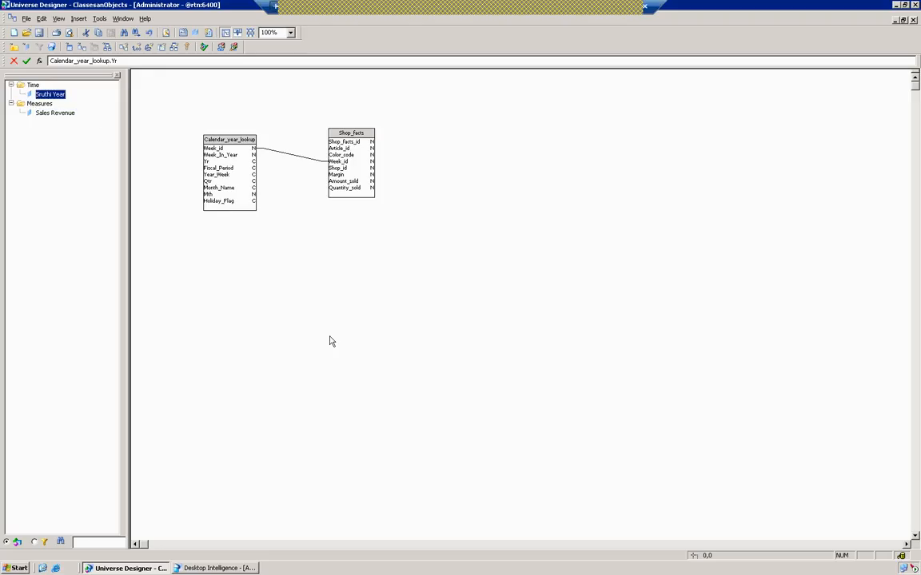
pyautogui.click(47, 116)
pyautogui.doubleClick(47, 116)
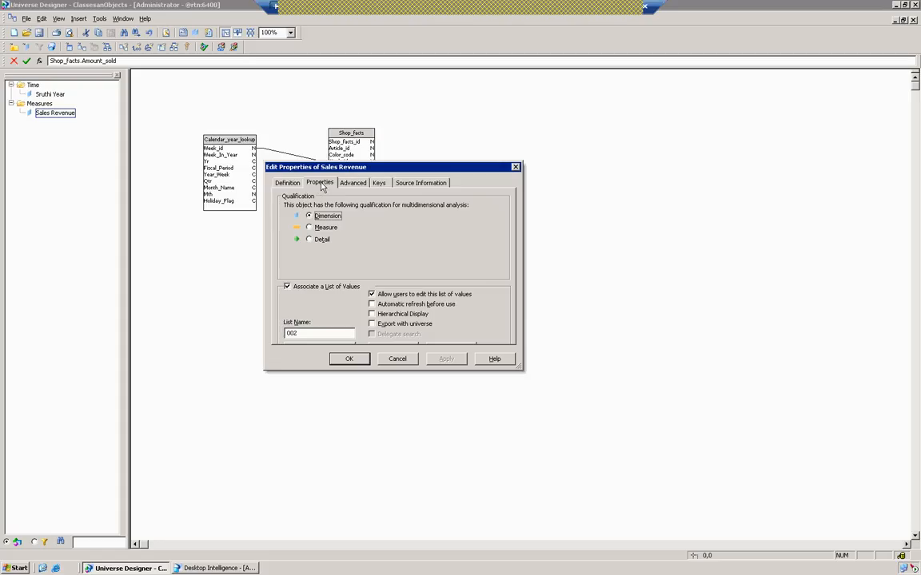
pyautogui.click(310, 228)
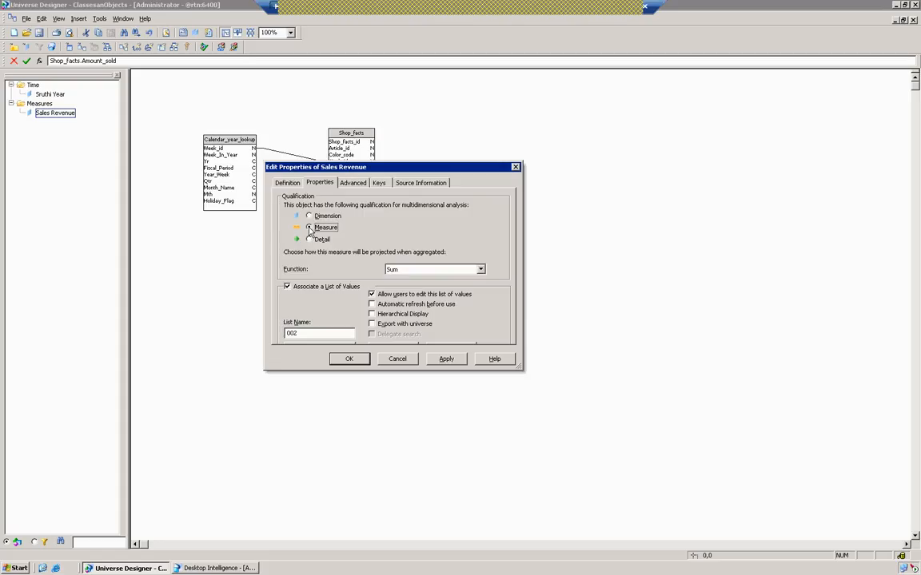
pyautogui.click(481, 270)
pyautogui.click(411, 273)
pyautogui.click(411, 273)
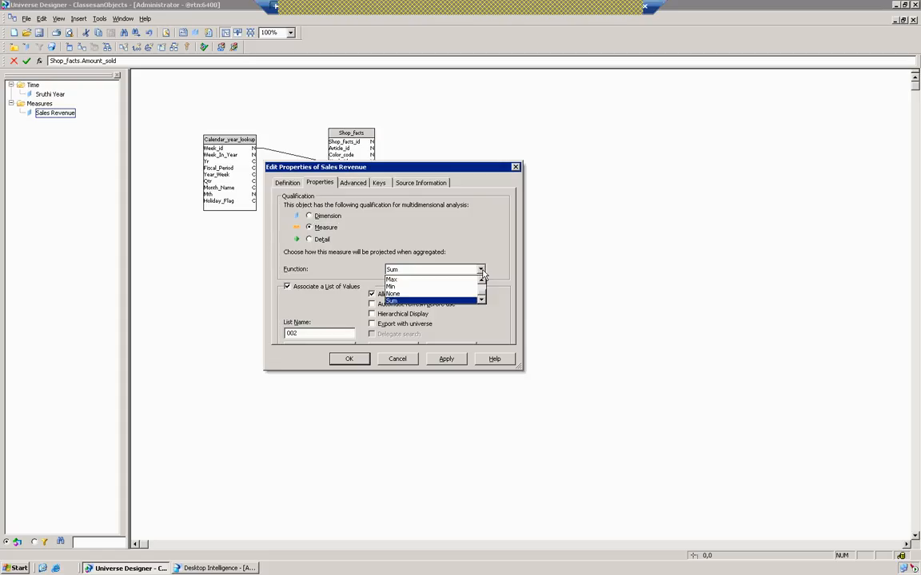
pyautogui.click(422, 296)
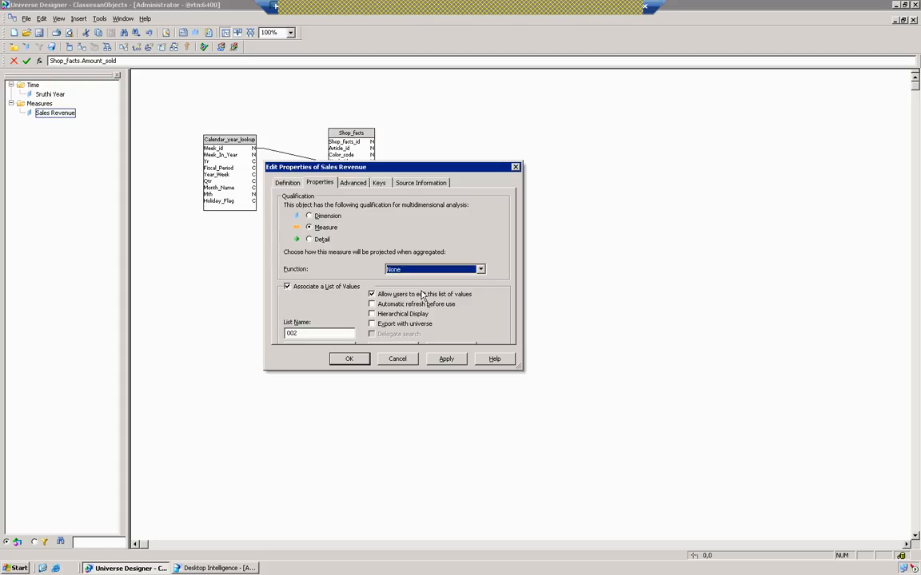
pyautogui.click(445, 359)
pyautogui.click(349, 359)
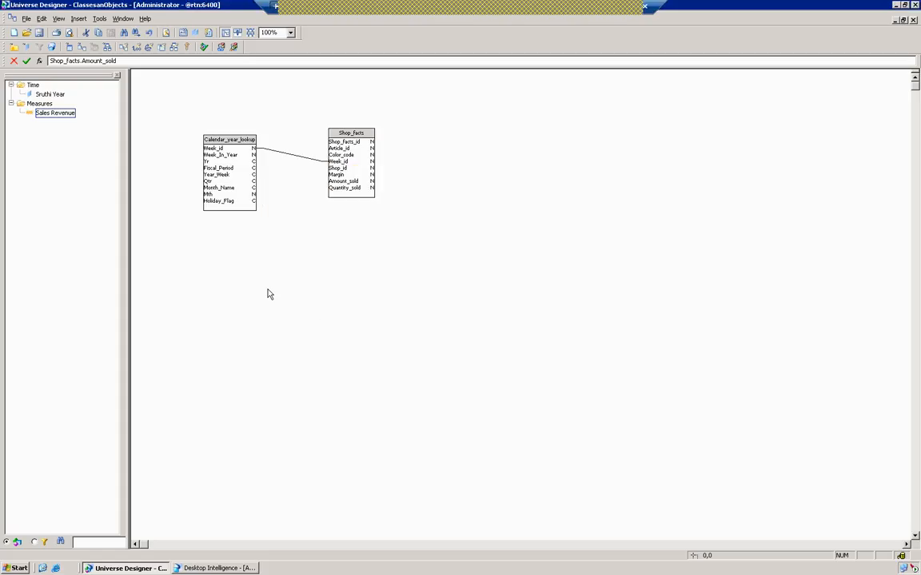
# - Review the Sruthi Year and Sales Revenue object definitions in the tree
pyautogui.click(50, 94)
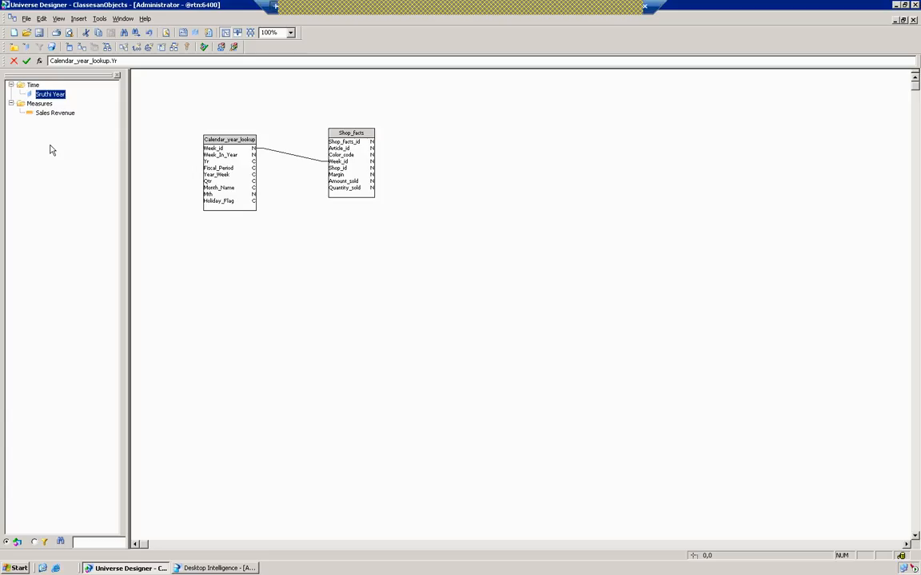
pyautogui.click(53, 113)
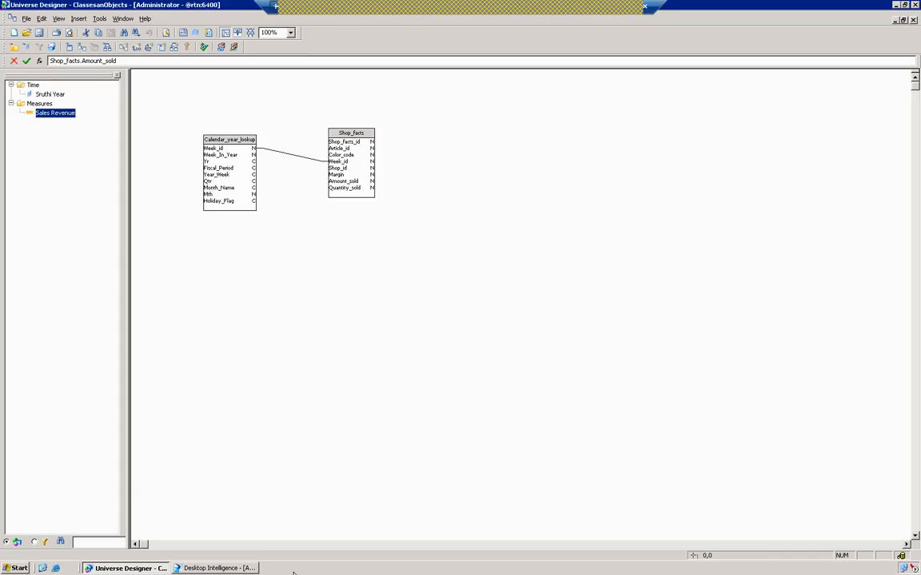
pyautogui.click(246, 568)
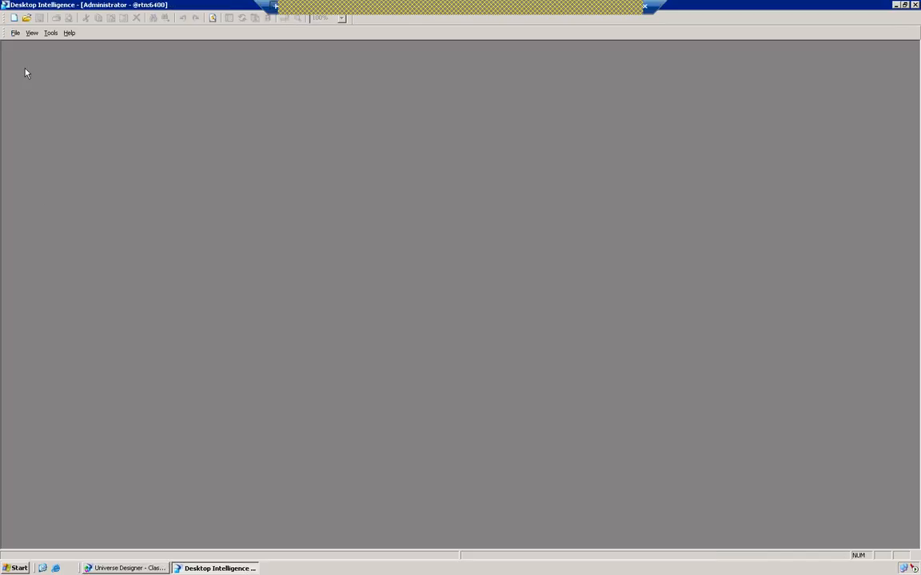
# - Refresh the list of available universes in Desktop Intelligence
pyautogui.click(51, 33)
pyautogui.click(55, 46)
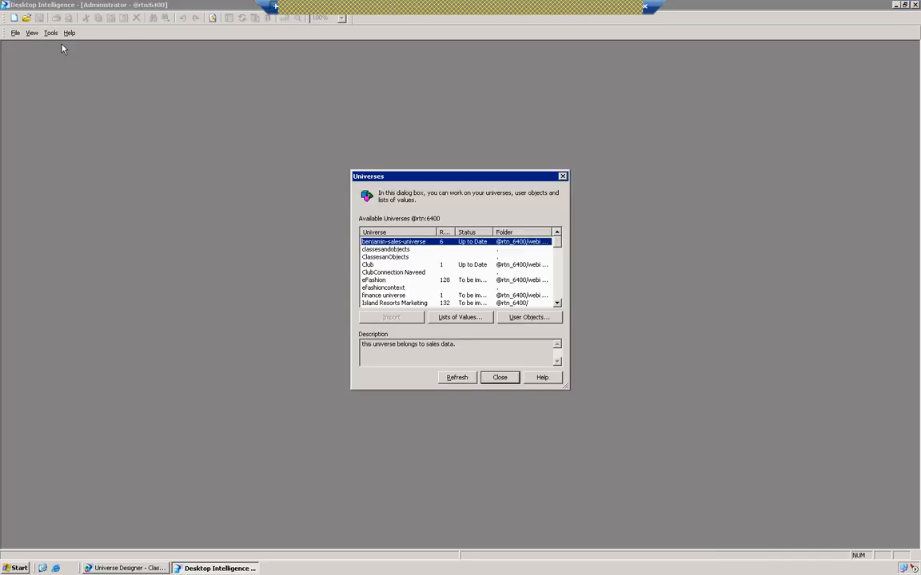
pyautogui.click(457, 378)
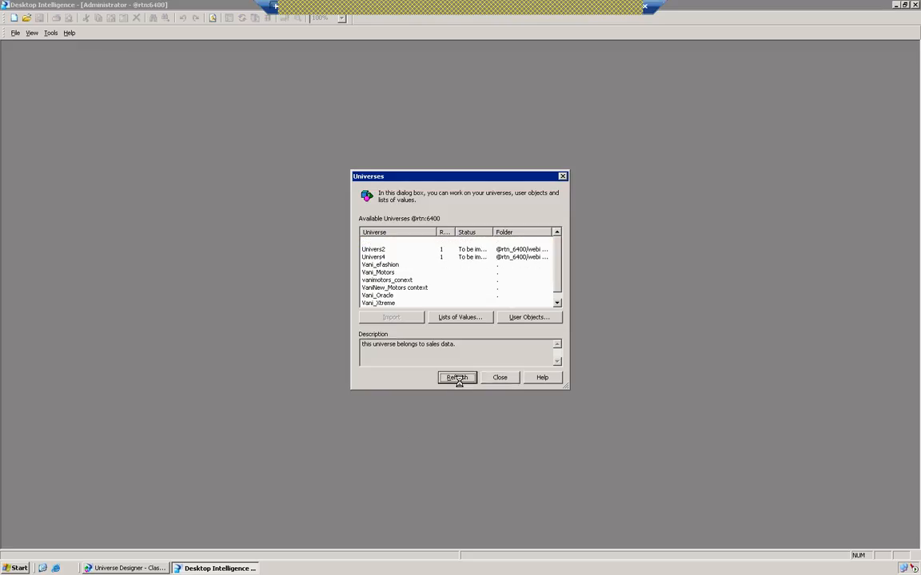
pyautogui.press('Escape')
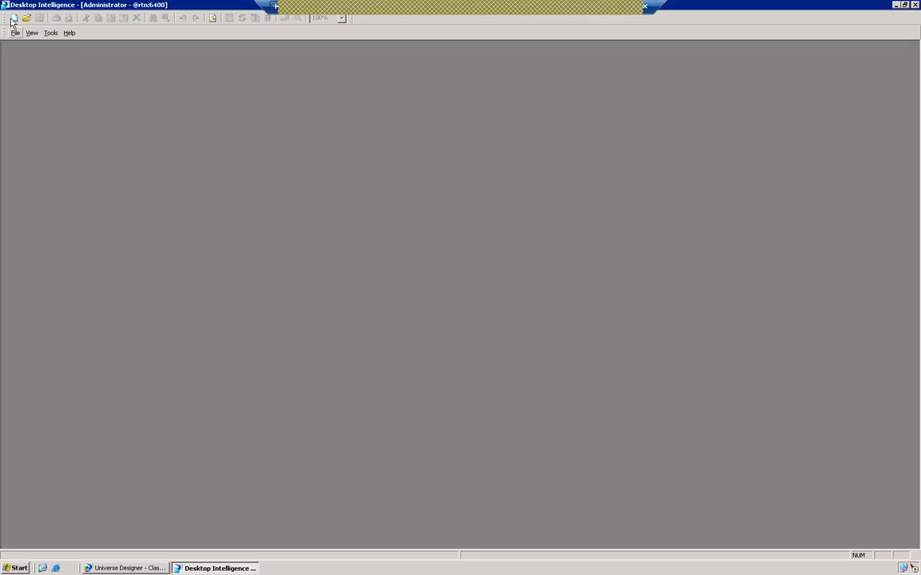
# - Start a new report using the ClassesanObjects universe as its data source
pyautogui.click(13, 17)
pyautogui.click(533, 378)
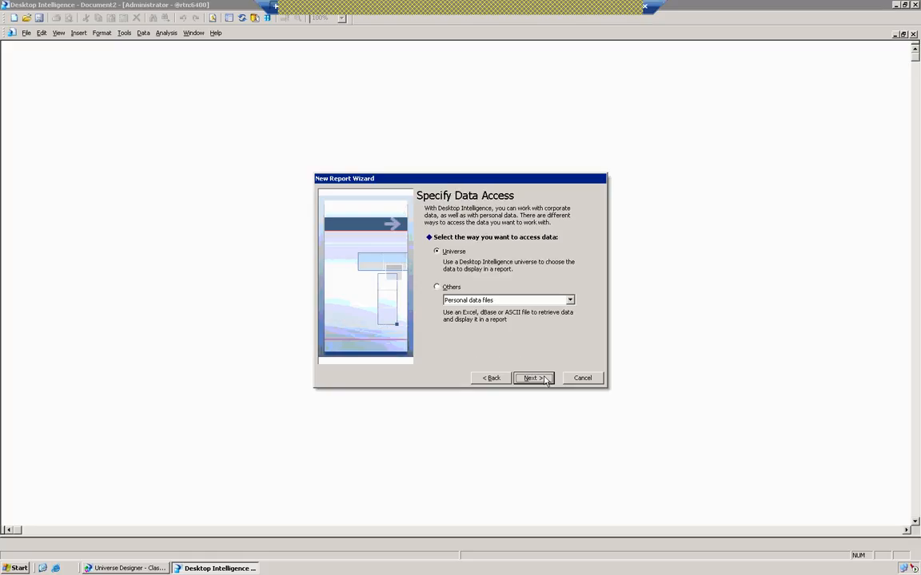
pyautogui.click(535, 378)
pyautogui.click(472, 247)
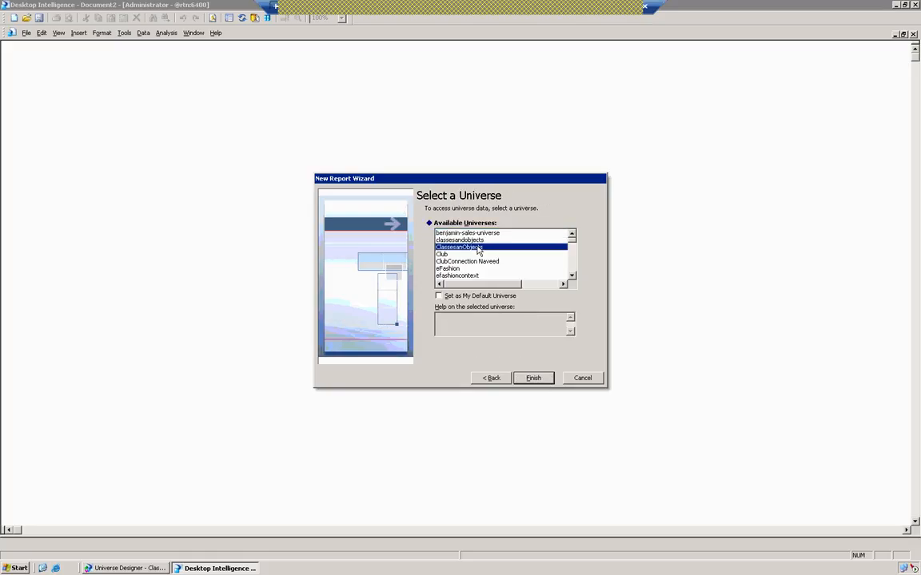
pyautogui.click(533, 378)
# - Run a query on the Sales Revenue measure, giving unaggregated rows like 298.00 and 790.00
pyautogui.click(61, 160)
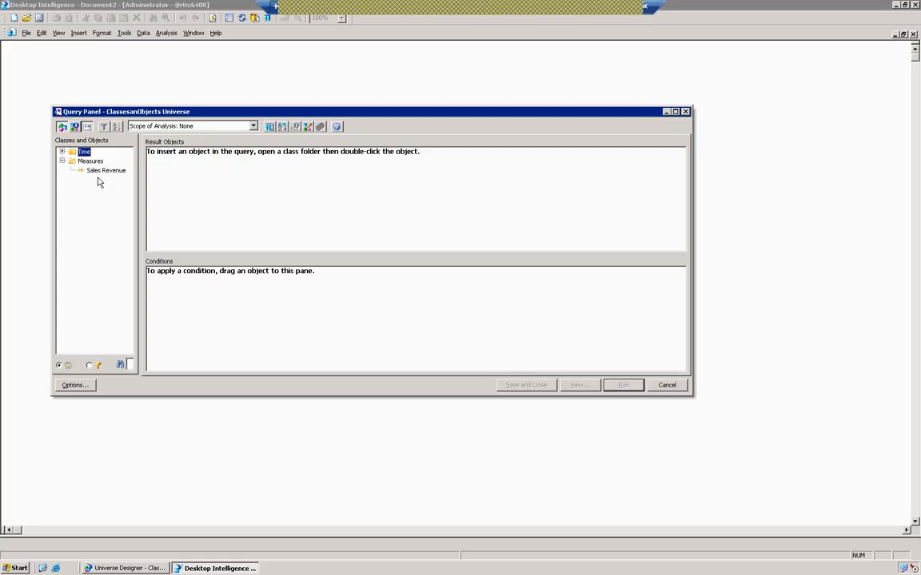
pyautogui.click(108, 171)
pyautogui.doubleClick(98, 172)
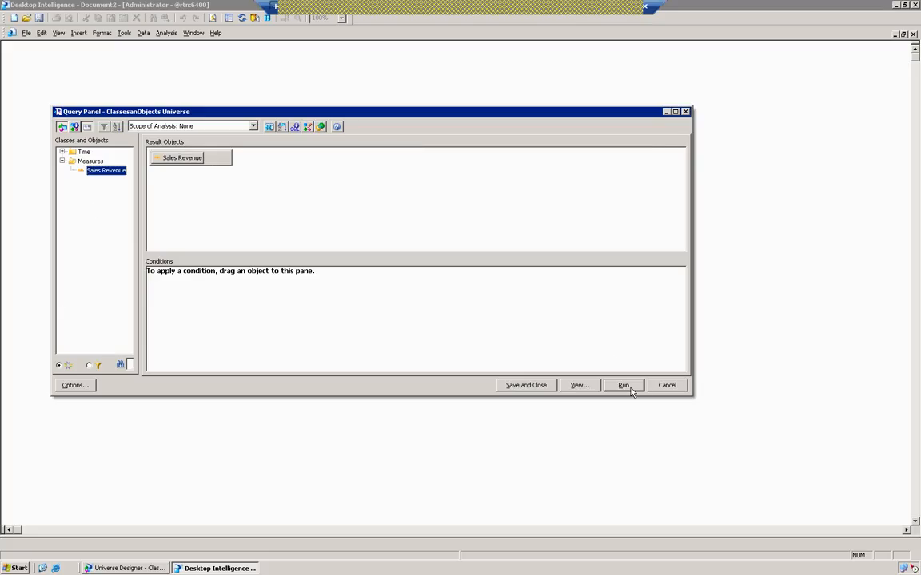
pyautogui.click(630, 388)
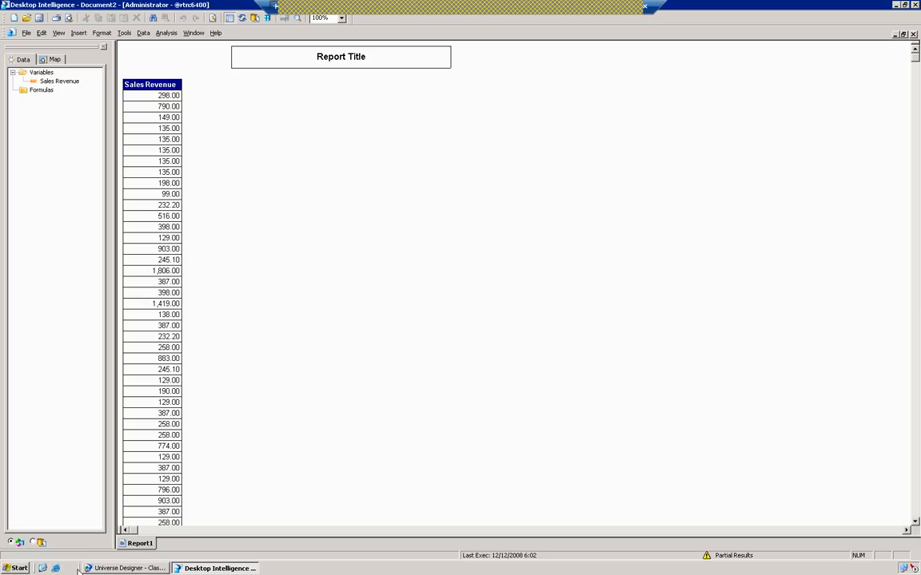
pyautogui.click(120, 568)
# - Inspect the Sales Revenue aggregation settings and compare with the Desktop Intelligence report
pyautogui.doubleClick(56, 113)
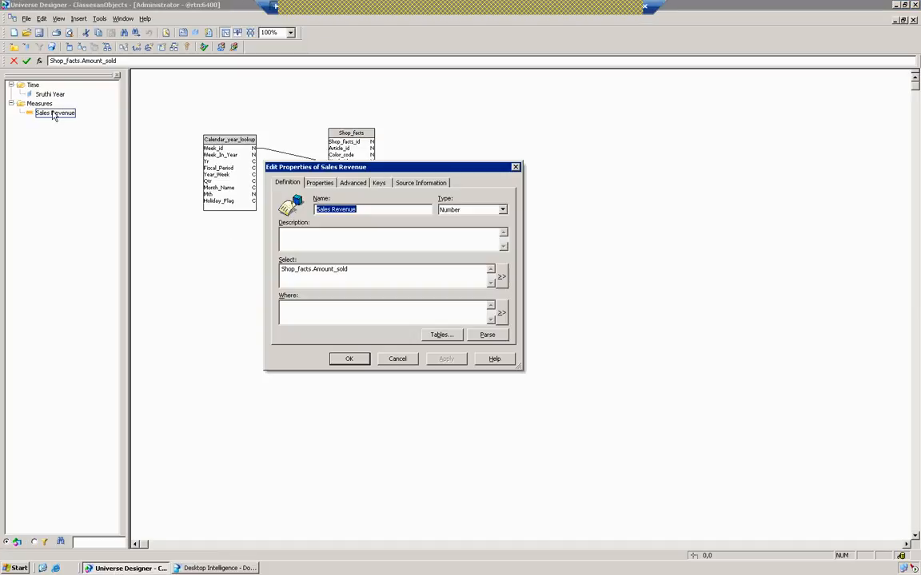
pyautogui.click(320, 182)
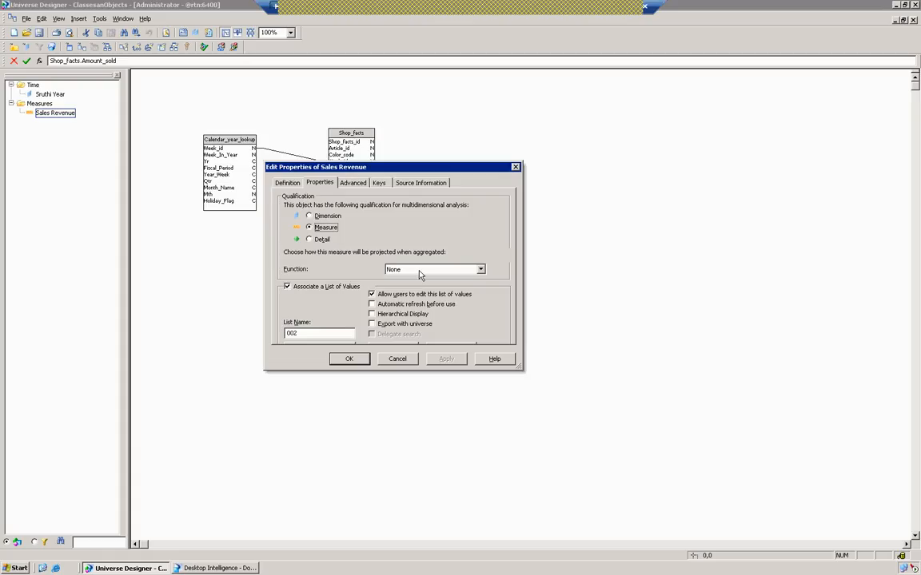
pyautogui.click(349, 359)
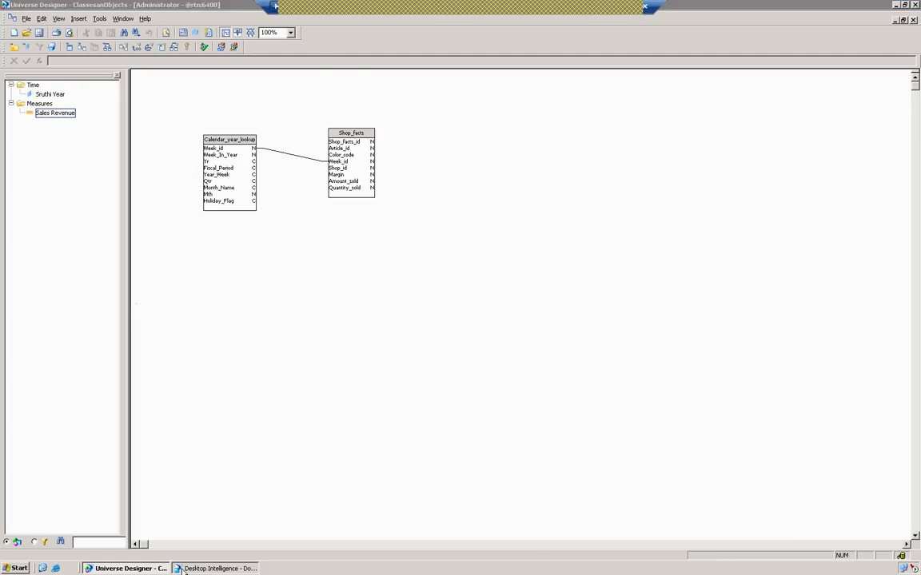
pyautogui.click(214, 568)
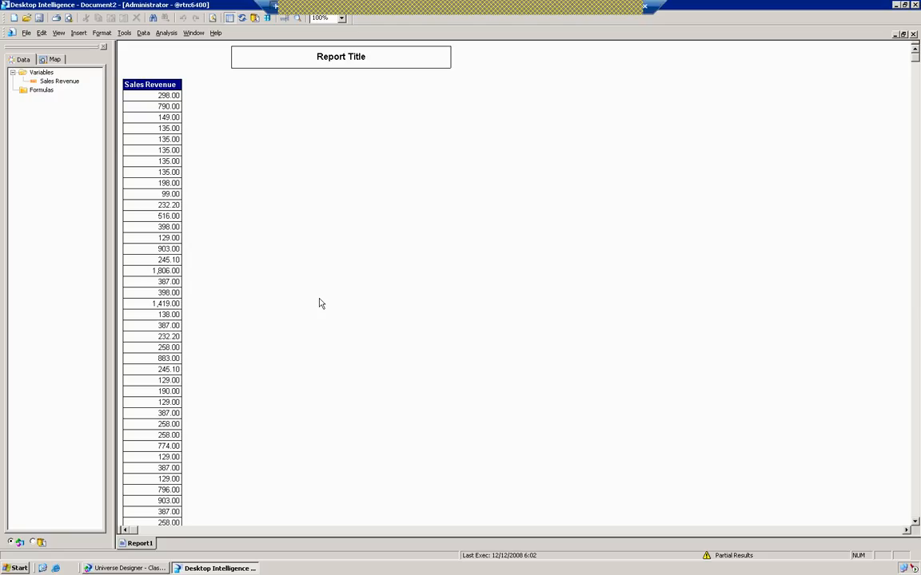
pyautogui.click(128, 568)
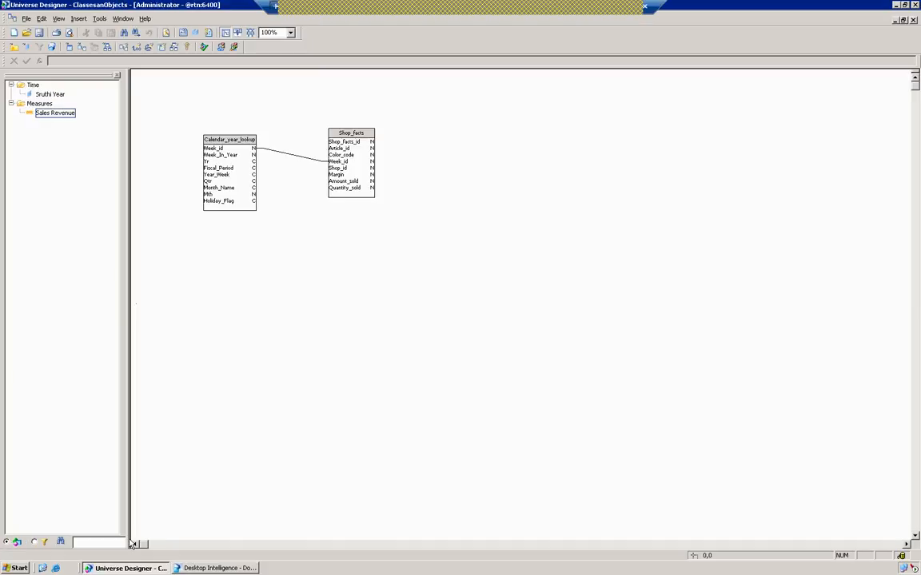
# - Change the Sales Revenue aggregation function to Sum and apply it
pyautogui.doubleClick(54, 112)
pyautogui.click(319, 183)
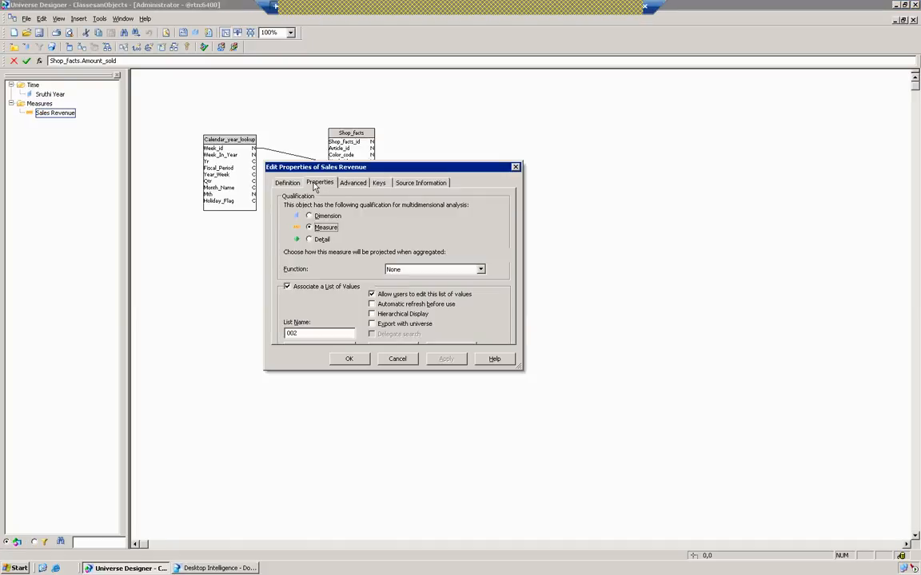
pyautogui.click(403, 270)
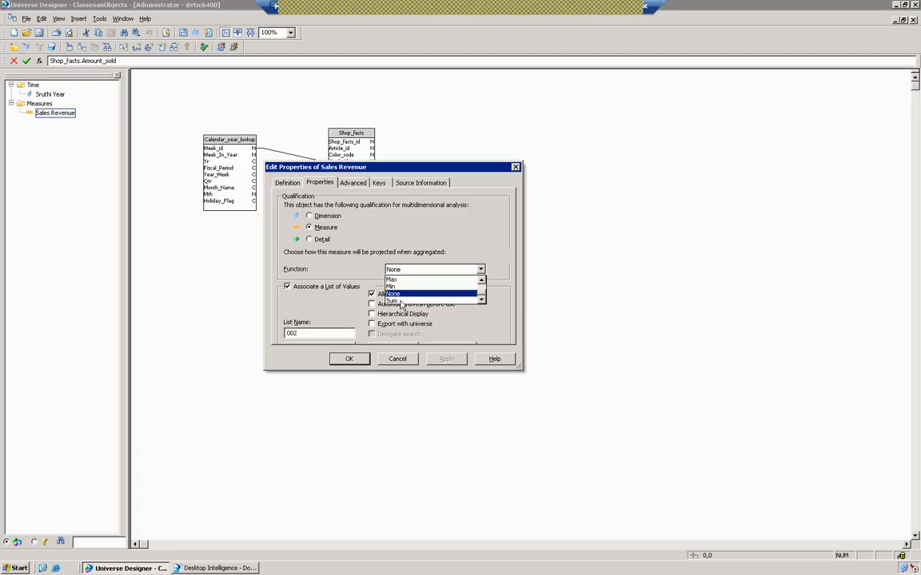
pyautogui.click(399, 301)
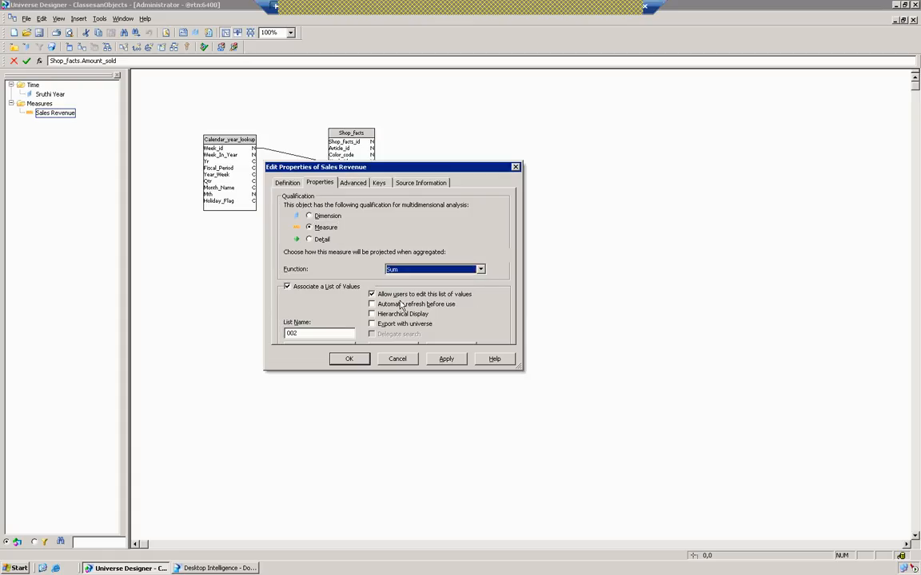
pyautogui.click(446, 359)
pyautogui.click(350, 358)
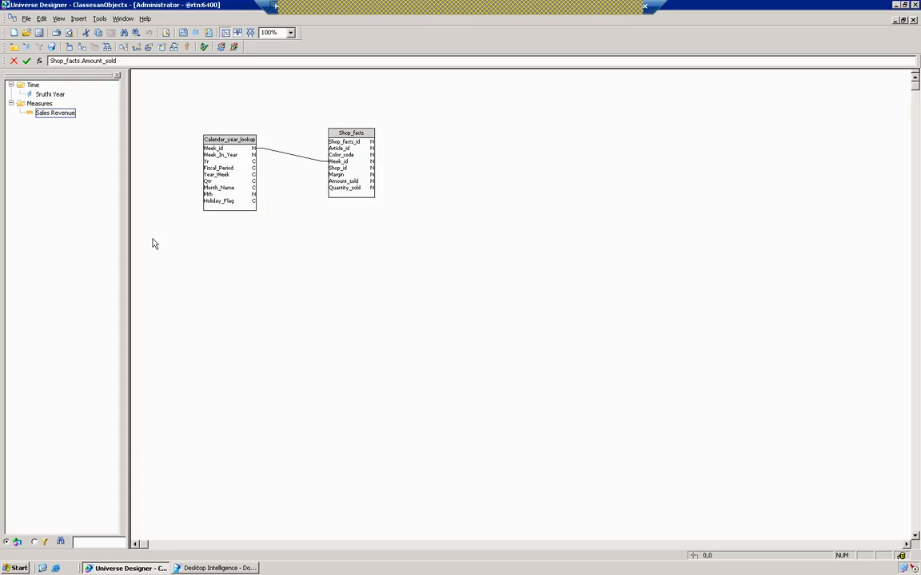
pyautogui.click(213, 568)
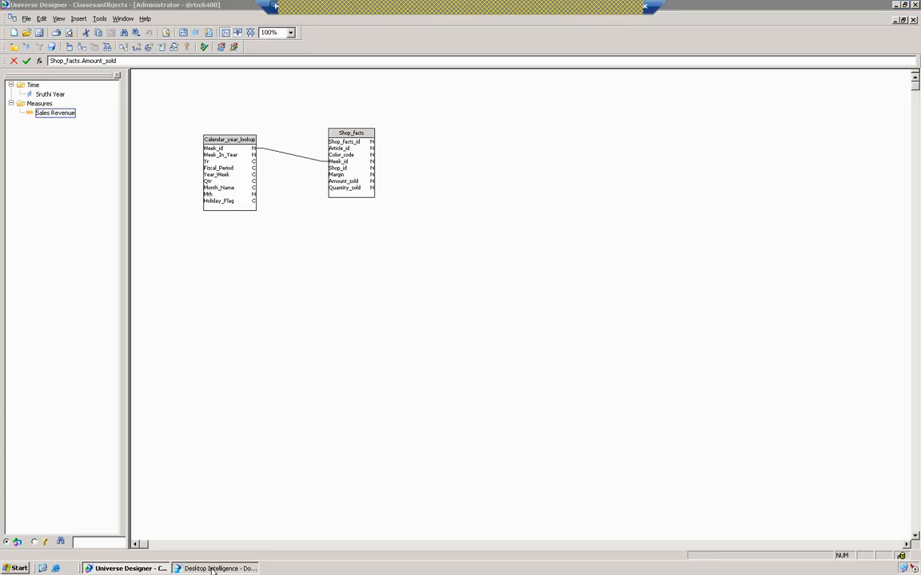
# - Refresh the universe list and report data so Sales Revenue totals 2,540,004.40
pyautogui.click(124, 33)
pyautogui.click(144, 45)
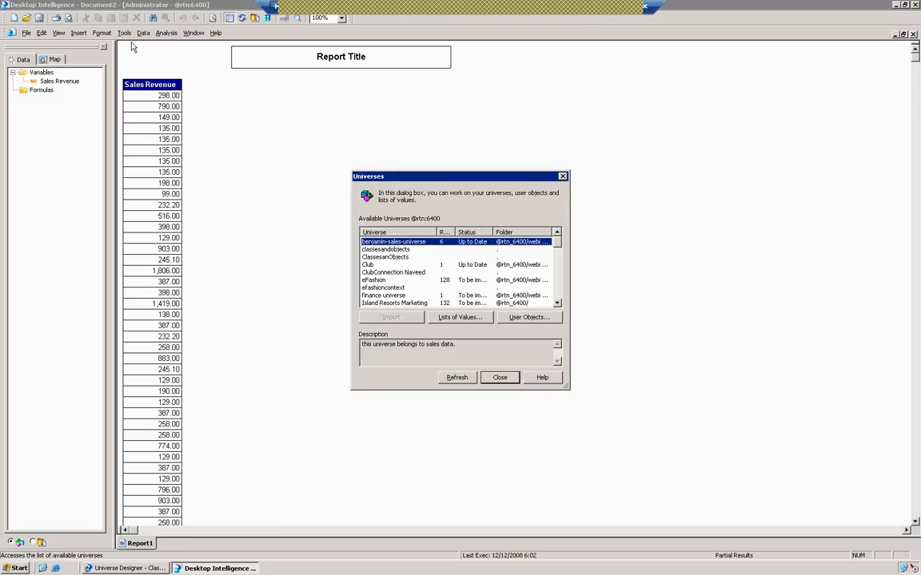
pyautogui.click(458, 377)
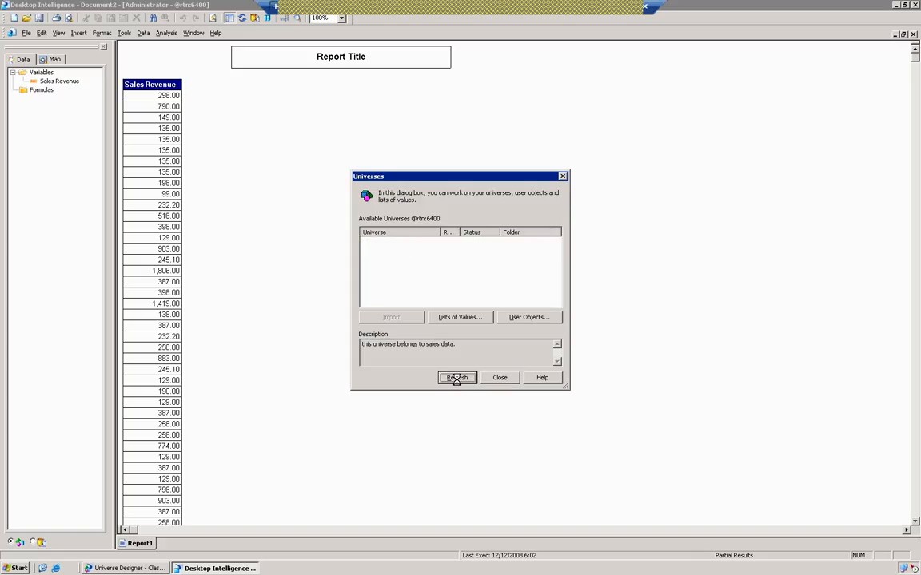
pyautogui.click(501, 378)
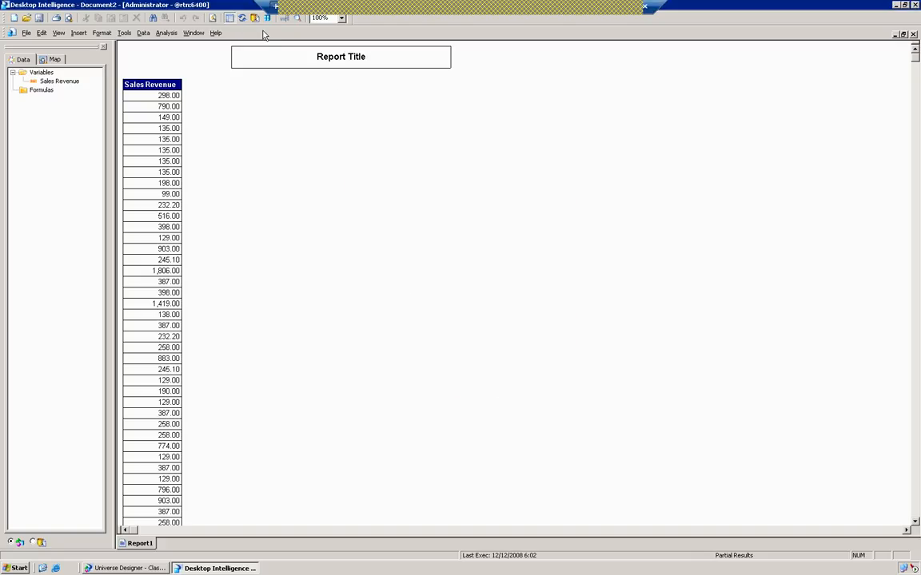
pyautogui.click(216, 18)
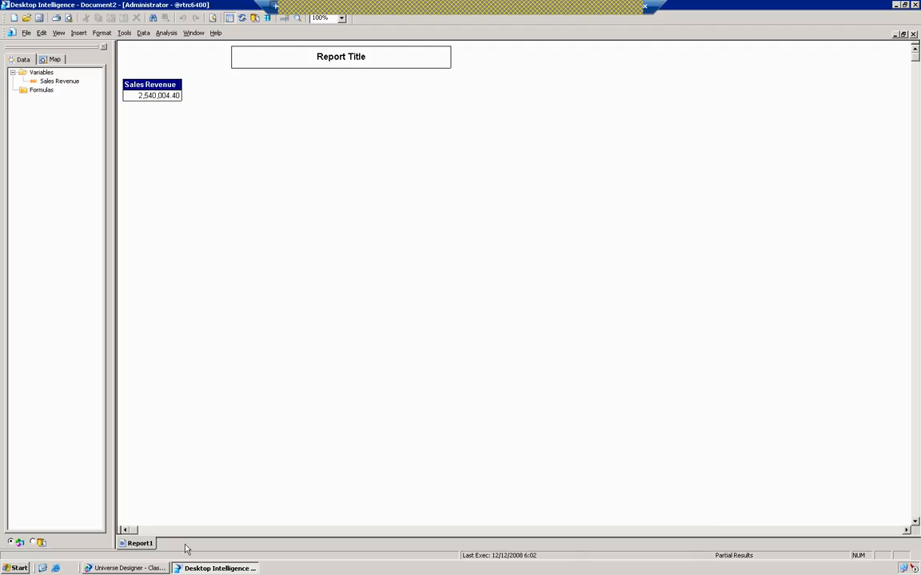
pyautogui.click(127, 568)
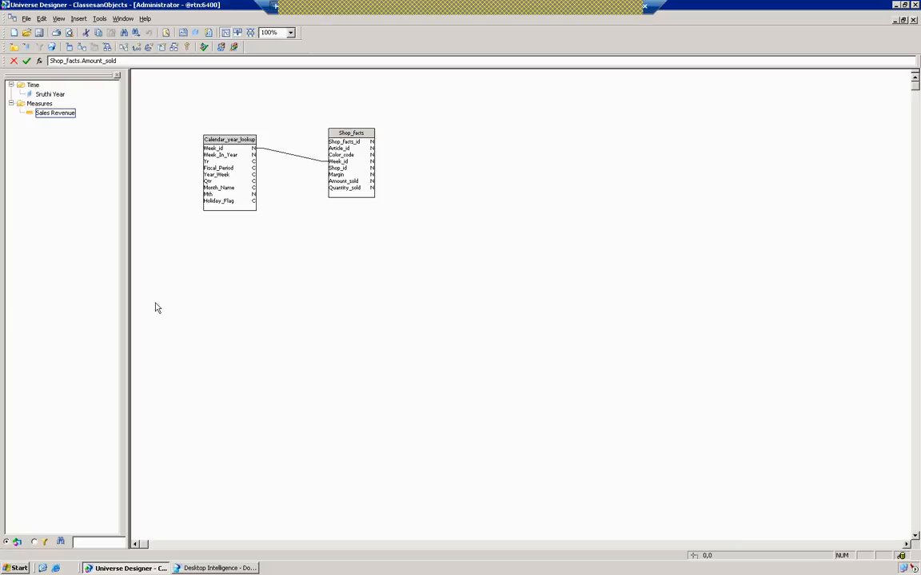
# - Raise the universe's result-set row limit from 5000 to 500000 in Parameters > Controls
pyautogui.click(29, 18)
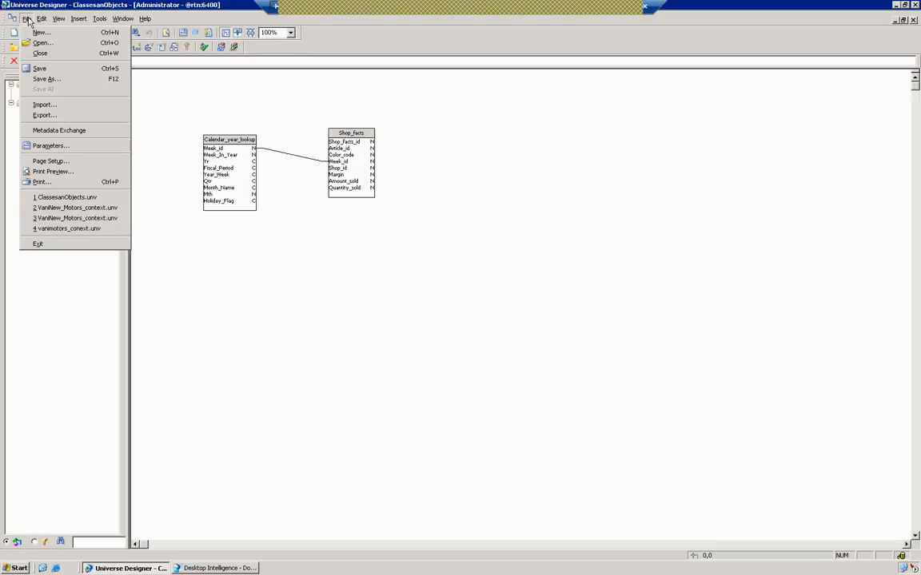
pyautogui.click(46, 146)
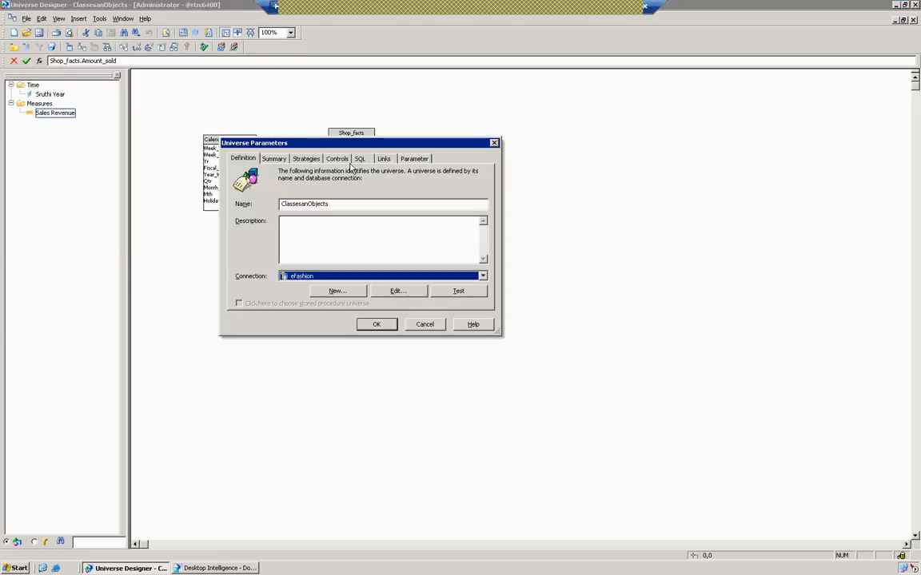
pyautogui.click(336, 159)
pyautogui.moveTo(439, 227); pyautogui.dragTo(382, 224)
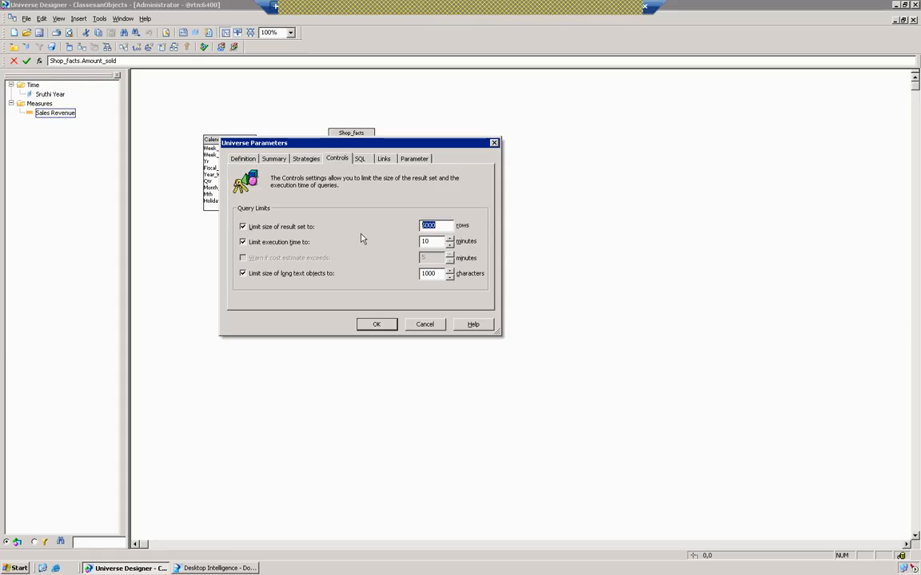
pyautogui.click(444, 226)
pyautogui.write('00')
pyautogui.click(373, 324)
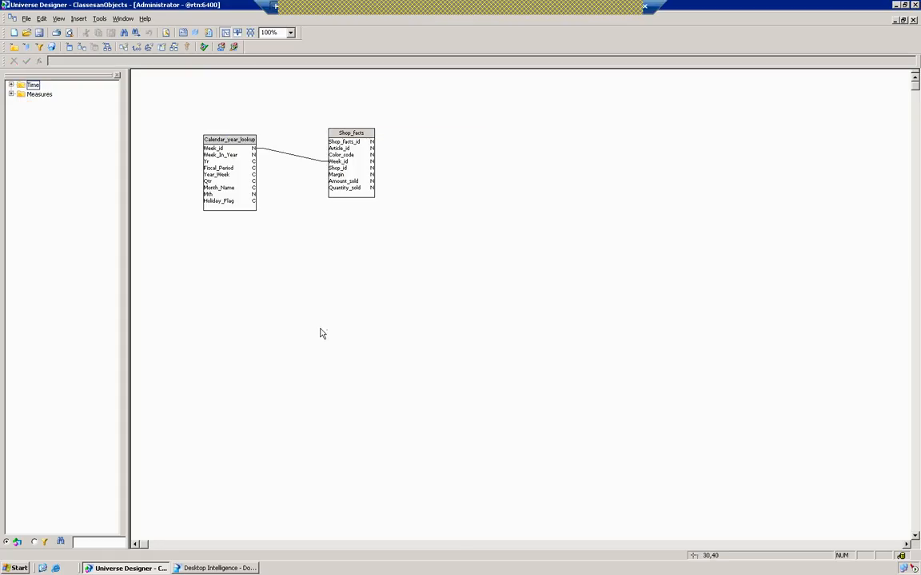
pyautogui.click(219, 569)
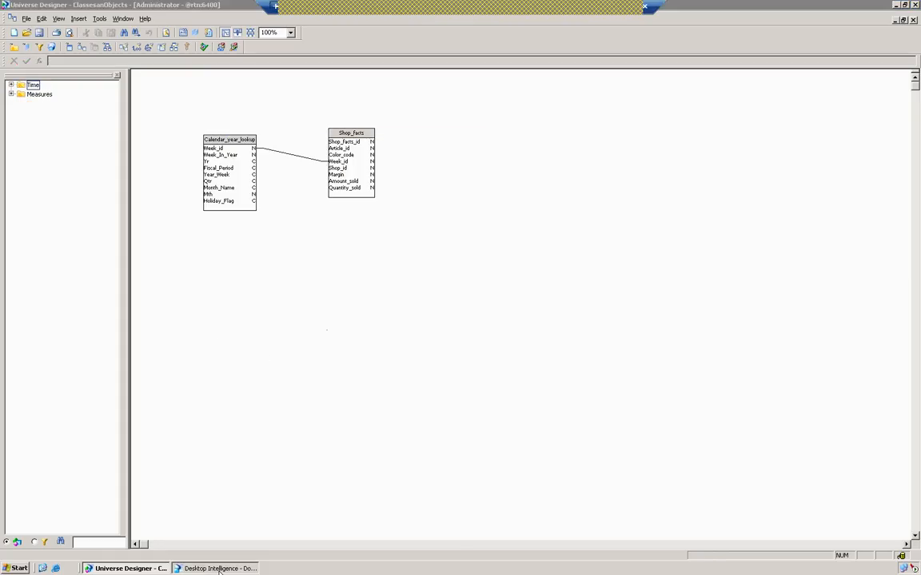
# - Refresh the universes and report data so Sales Revenue totals 36,387,202.80
pyautogui.click(125, 33)
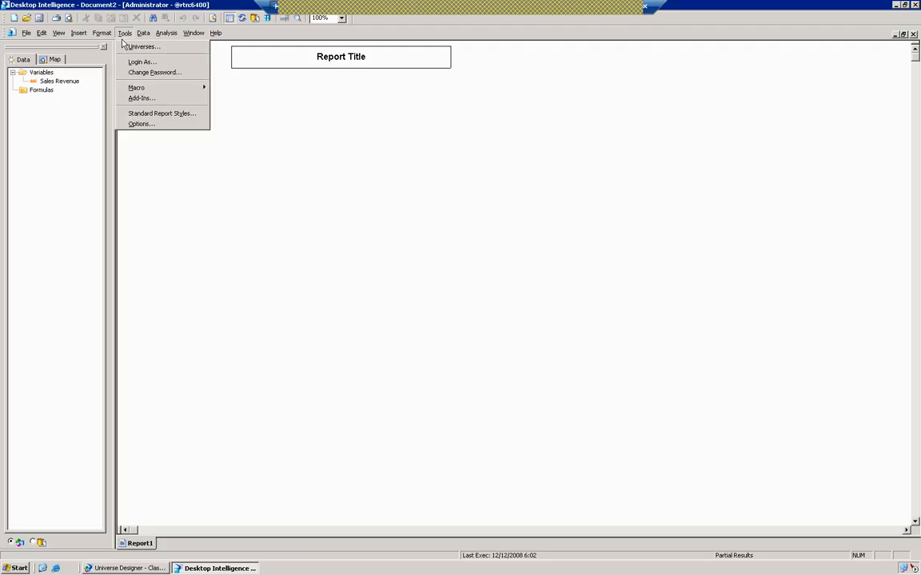
pyautogui.click(125, 47)
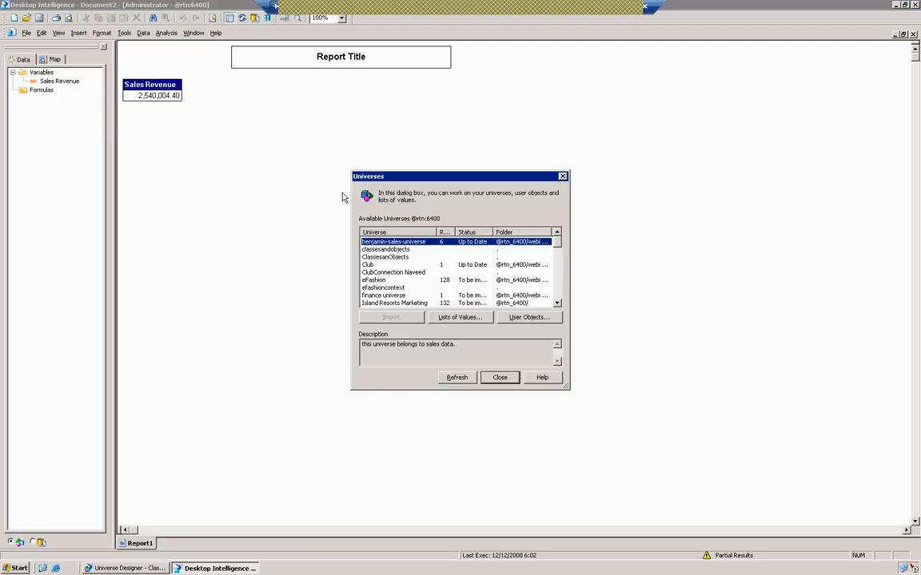
pyautogui.click(458, 377)
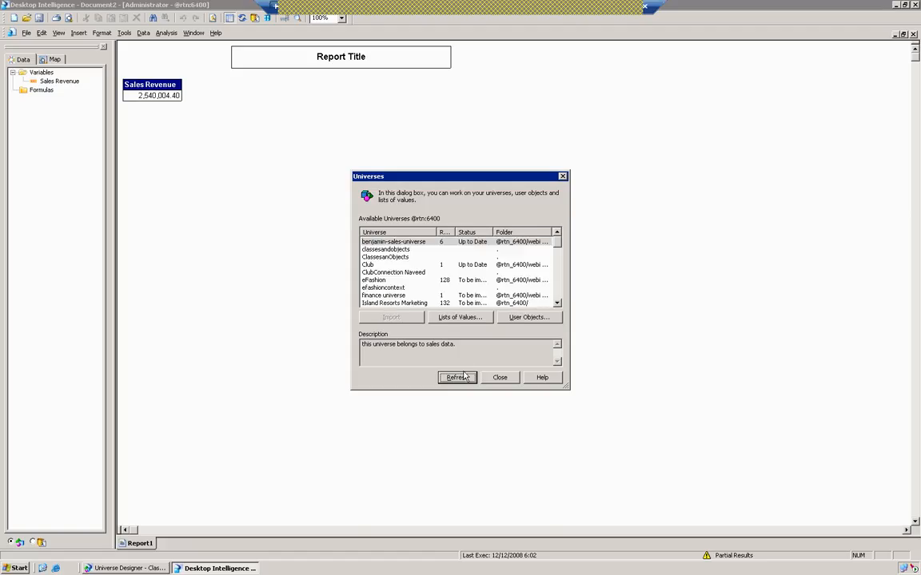
pyautogui.click(499, 378)
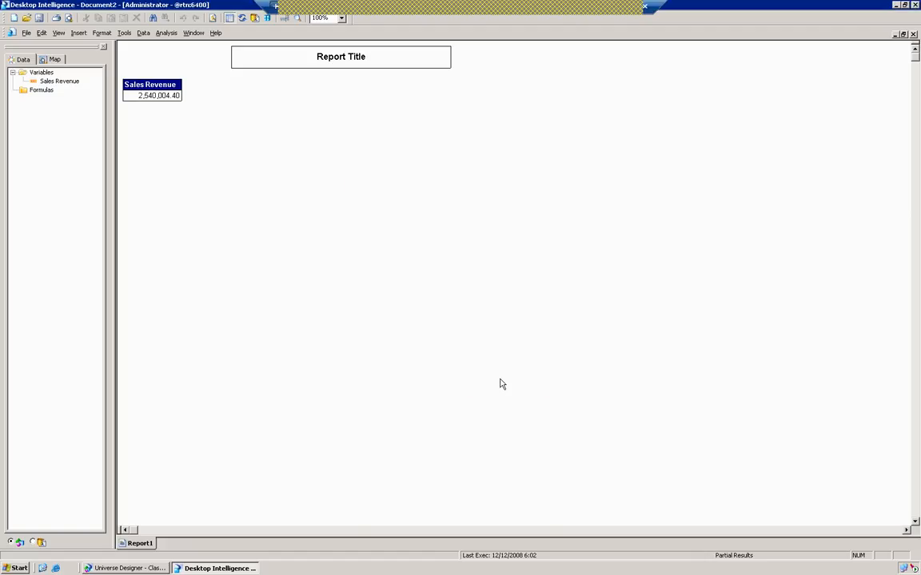
pyautogui.click(243, 22)
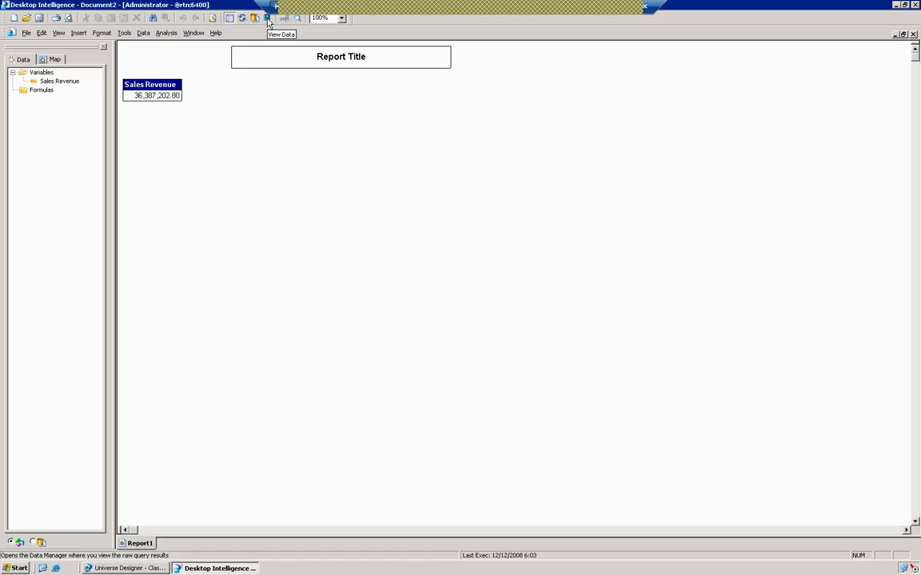
# - Compare the query's refresh history: latest run returned 89171 rows versus the earlier 5000
pyautogui.click(269, 21)
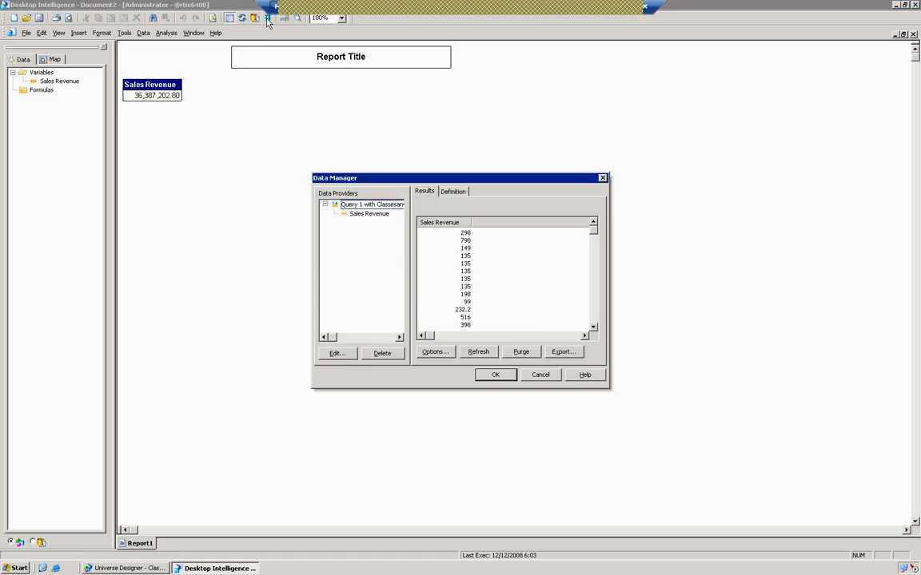
pyautogui.click(452, 191)
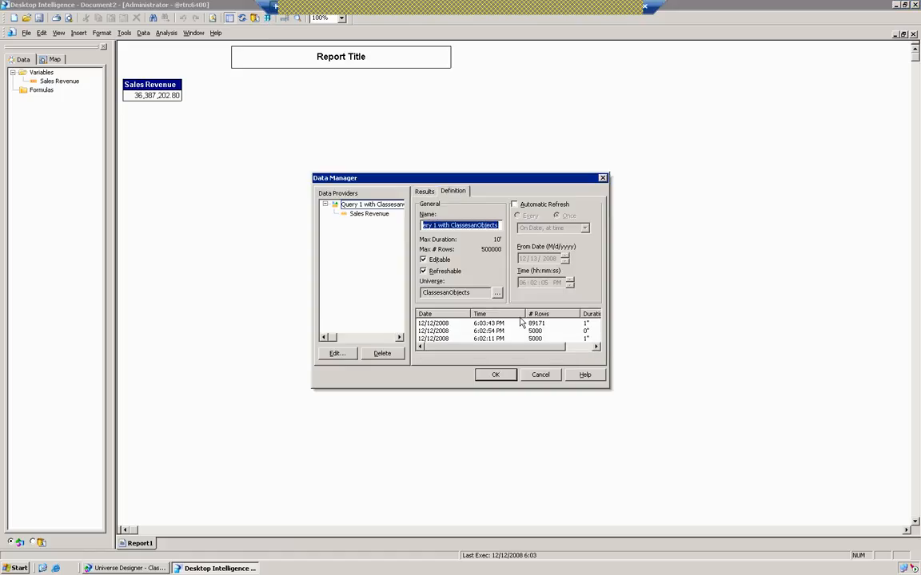
pyautogui.click(492, 322)
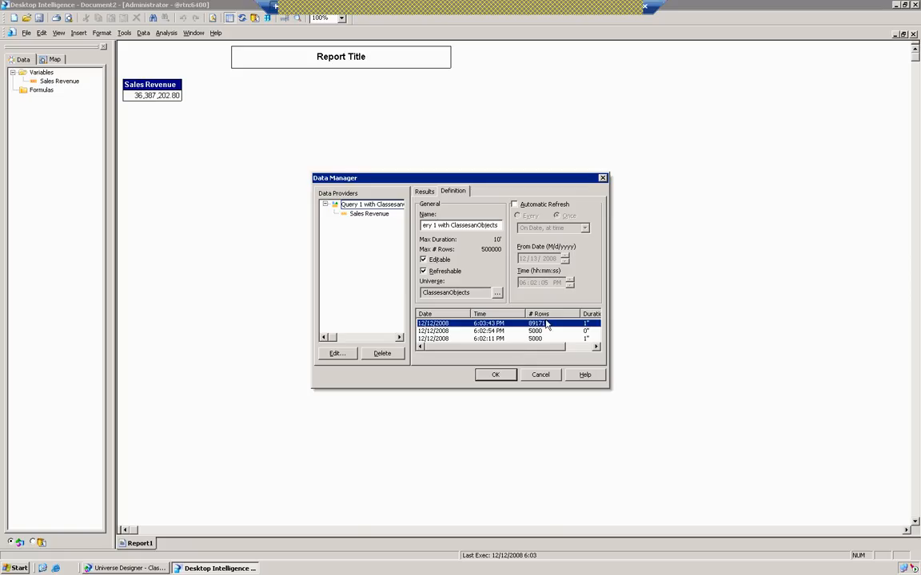
pyautogui.click(537, 332)
pyautogui.click(541, 324)
pyautogui.click(129, 569)
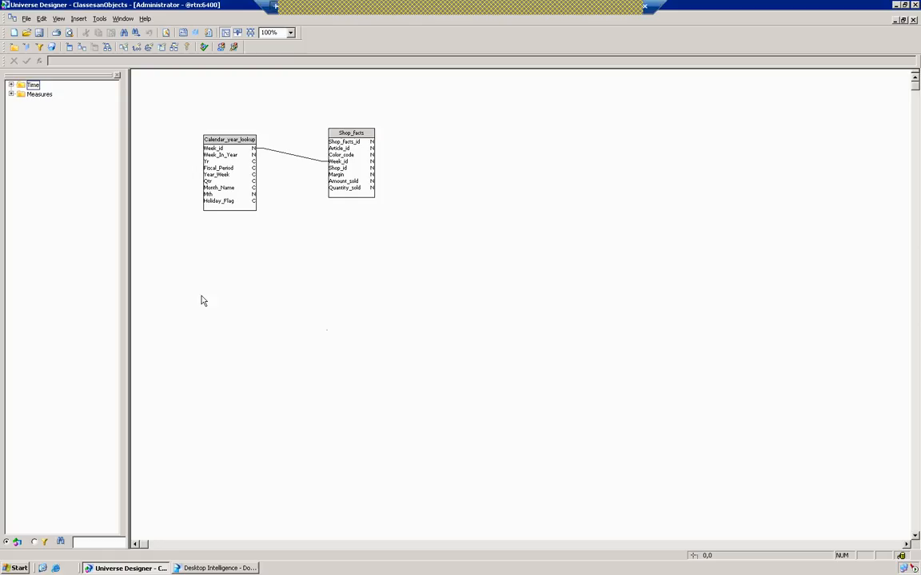
# - Open Sales Revenue and check its Sum aggregation and Shop_facts.Amount_sold select
pyautogui.click(11, 93)
pyautogui.doubleClick(56, 104)
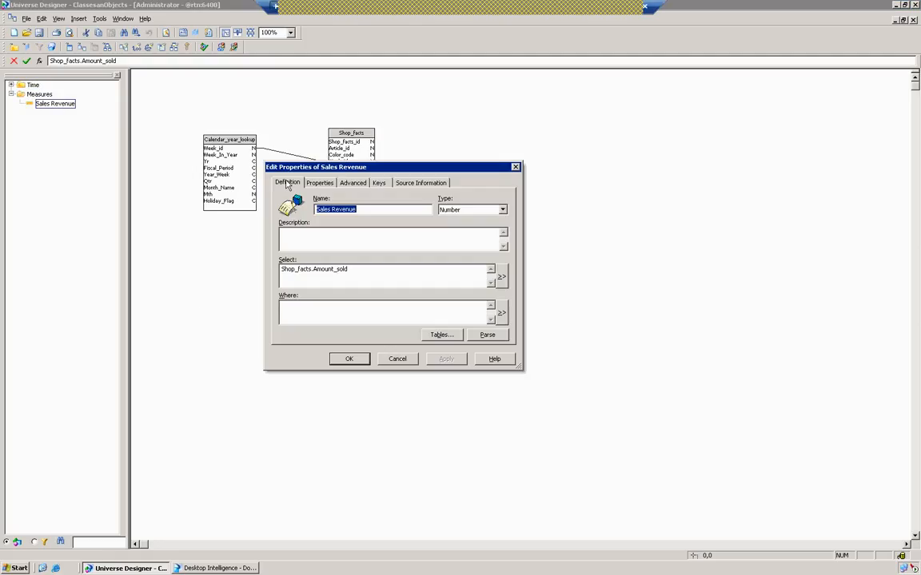
pyautogui.click(319, 182)
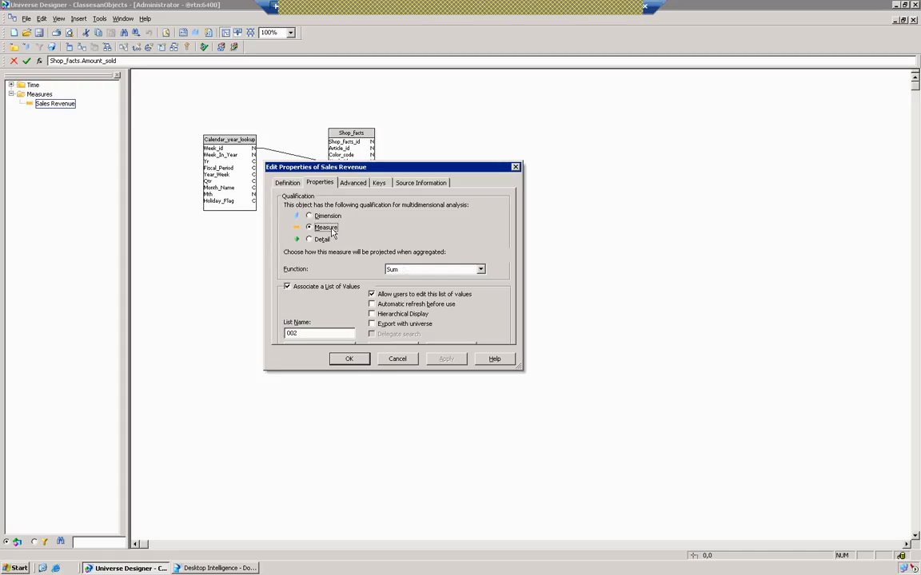
pyautogui.click(287, 182)
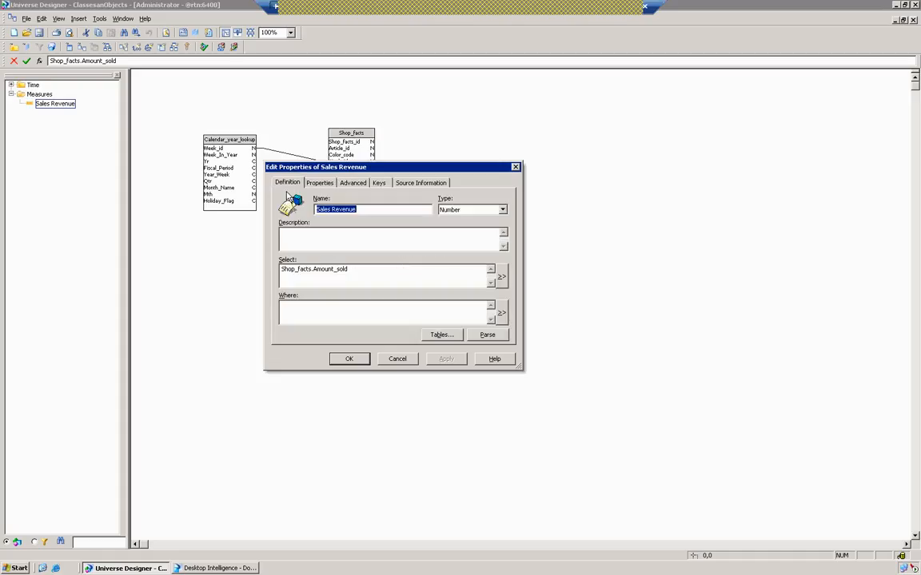
pyautogui.click(502, 277)
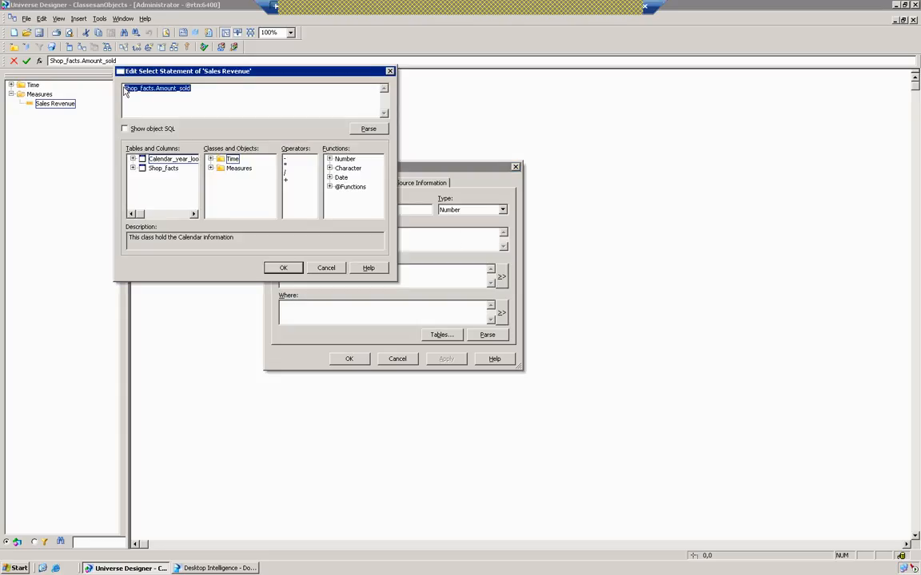
# - Try wrapping the select in sum(), undo it, cancel, and return to Desktop Intelligence
pyautogui.click(125, 92)
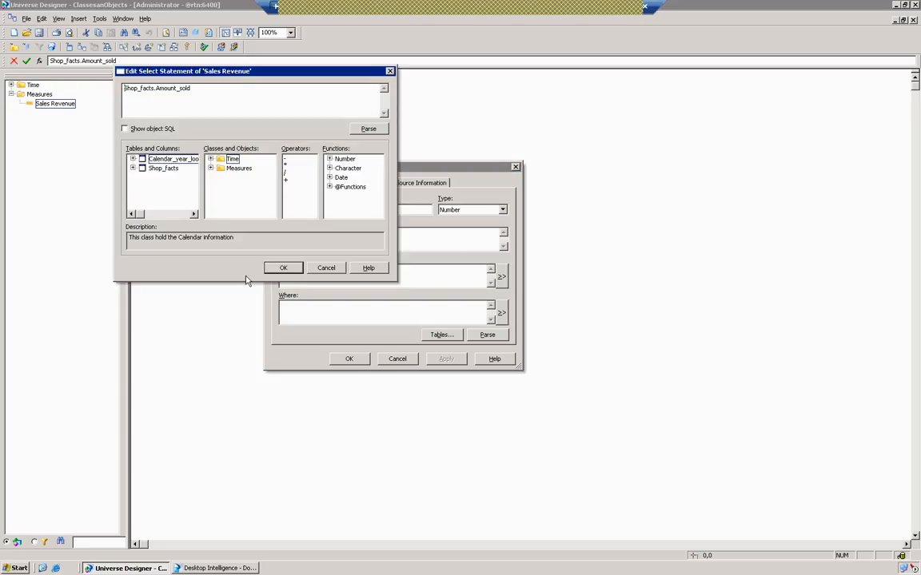
pyautogui.click(285, 270)
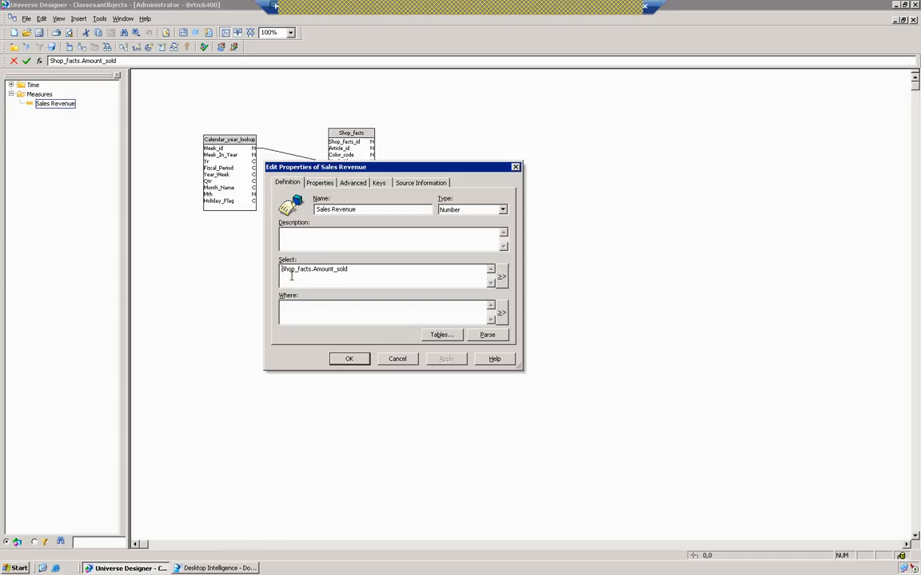
pyautogui.write('sum(')
pyautogui.write(')')
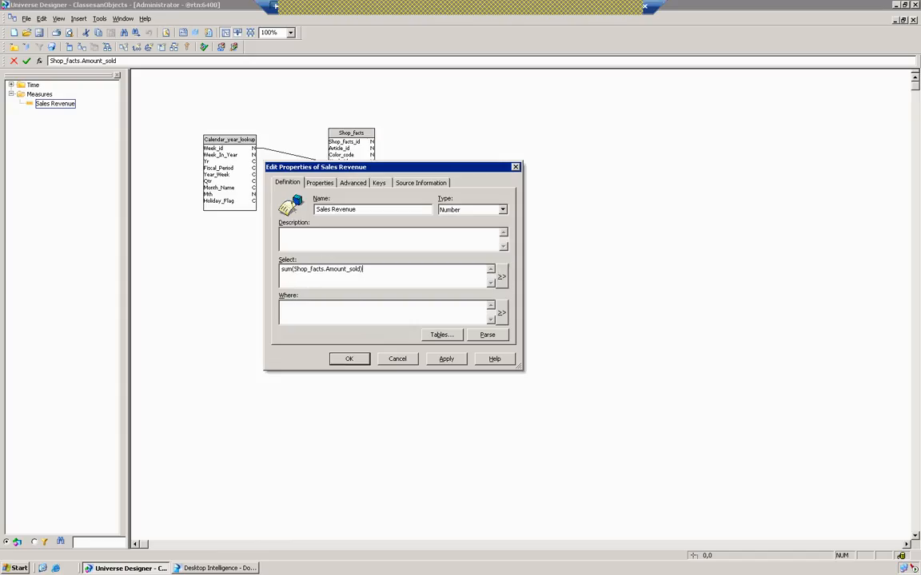
pyautogui.press('BackSpace')
pyautogui.moveTo(293, 269); pyautogui.dragTo(265, 269)
pyautogui.press('Delete')
pyautogui.click(396, 360)
pyautogui.click(216, 568)
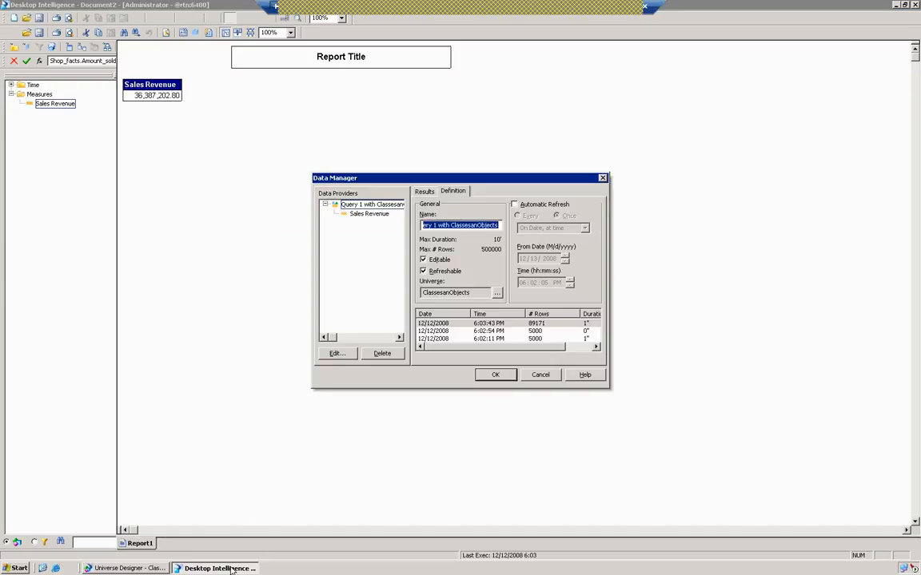
# - Scroll through the retrieved Sales Revenue values in the Data Manager results
pyautogui.click(367, 215)
pyautogui.click(424, 191)
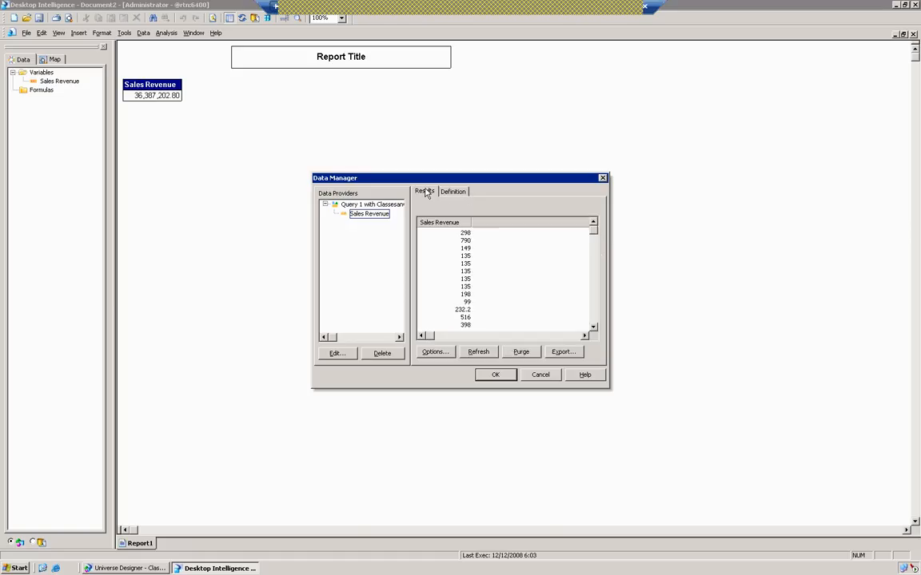
pyautogui.moveTo(595, 234); pyautogui.dragTo(593, 326)
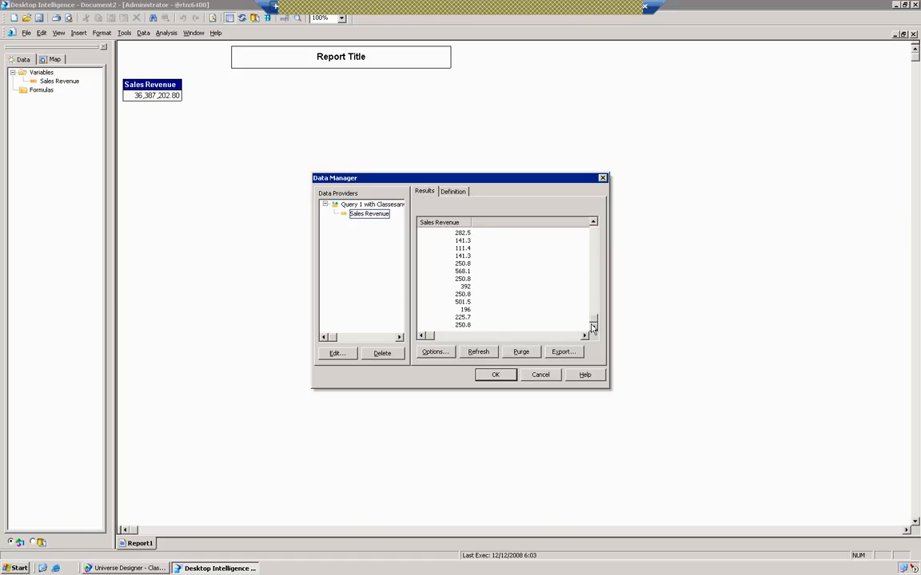
pyautogui.click(540, 374)
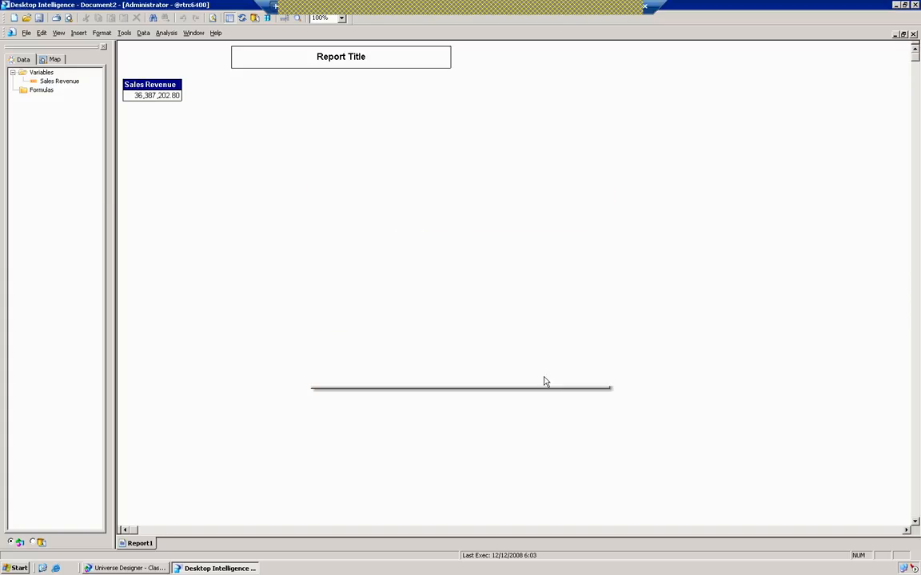
# - Recheck the raw query results, then reopen Sales Revenue's properties in Universe Designer
pyautogui.click(171, 78)
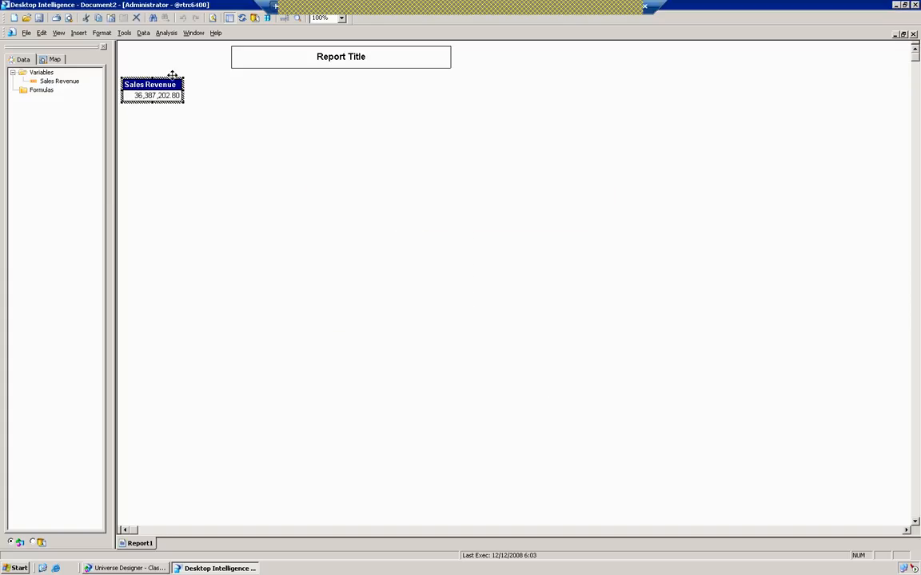
pyautogui.click(269, 19)
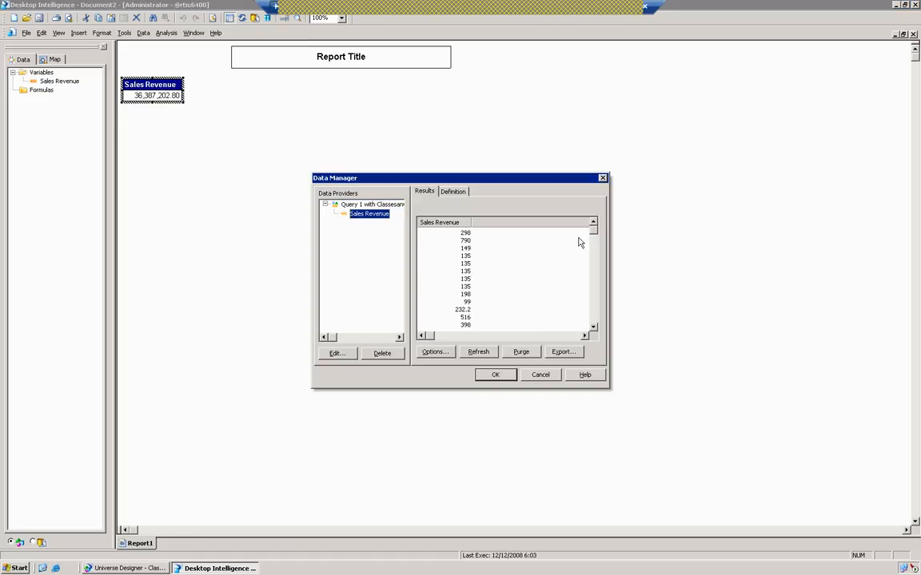
pyautogui.moveTo(595, 234); pyautogui.dragTo(593, 332)
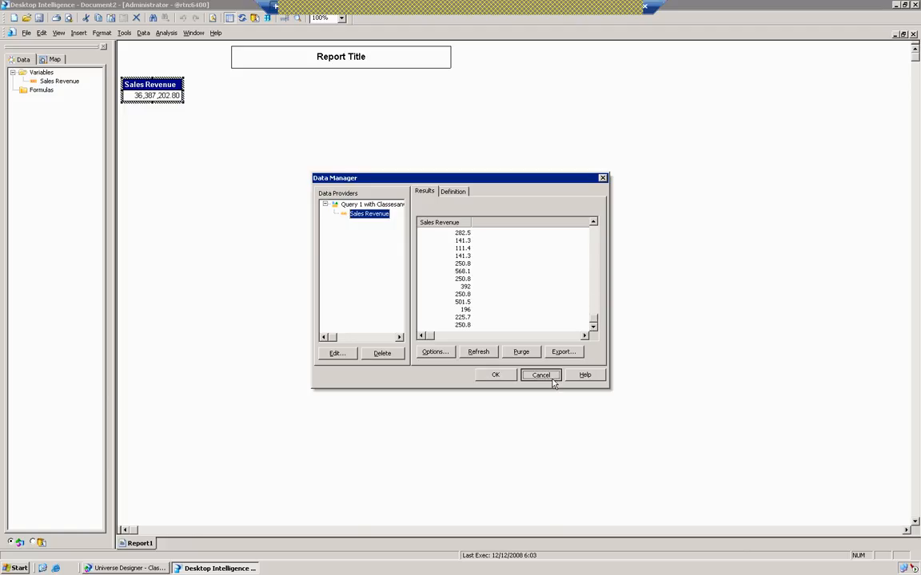
pyautogui.click(550, 377)
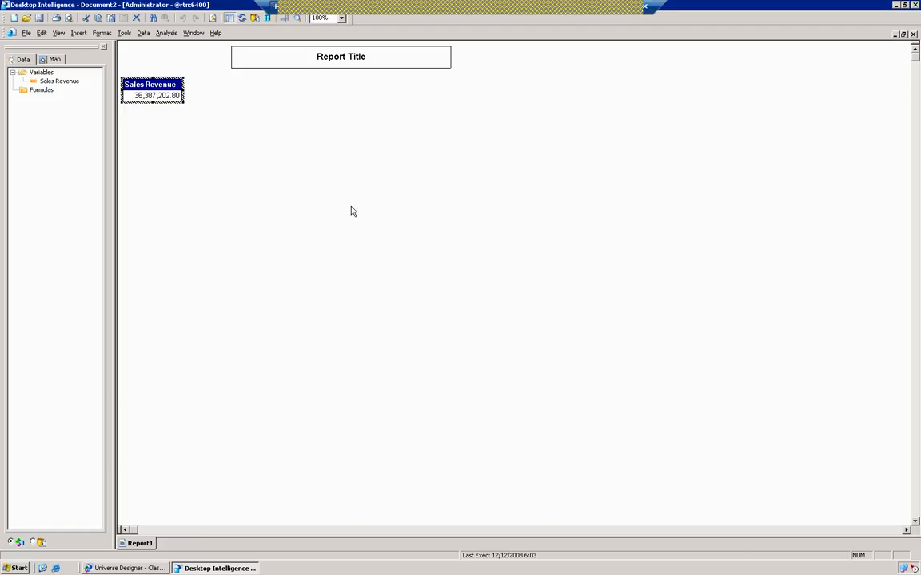
pyautogui.click(120, 569)
pyautogui.doubleClick(54, 103)
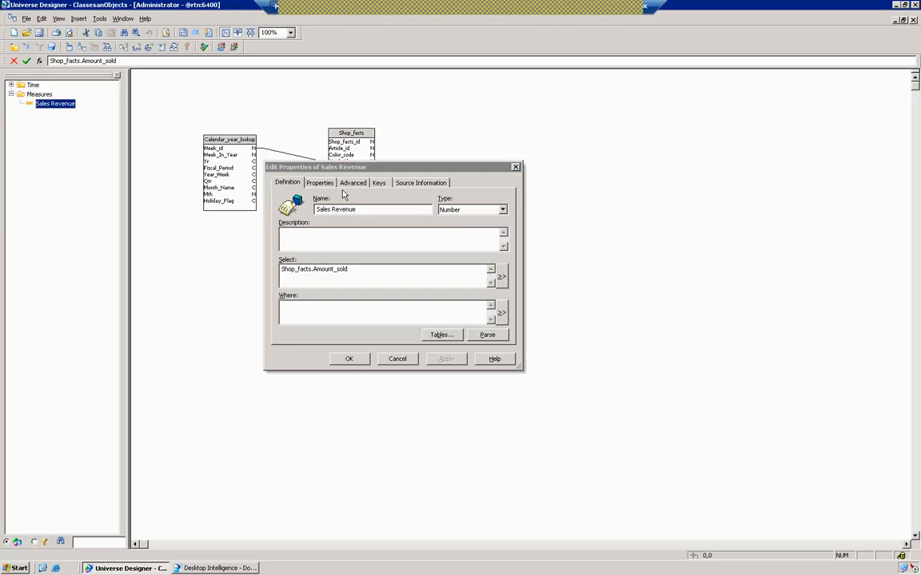
# - Change the Sales Revenue select to sum(Shop_facts.Amount_sold), apply it, and go back to the report
pyautogui.click(319, 182)
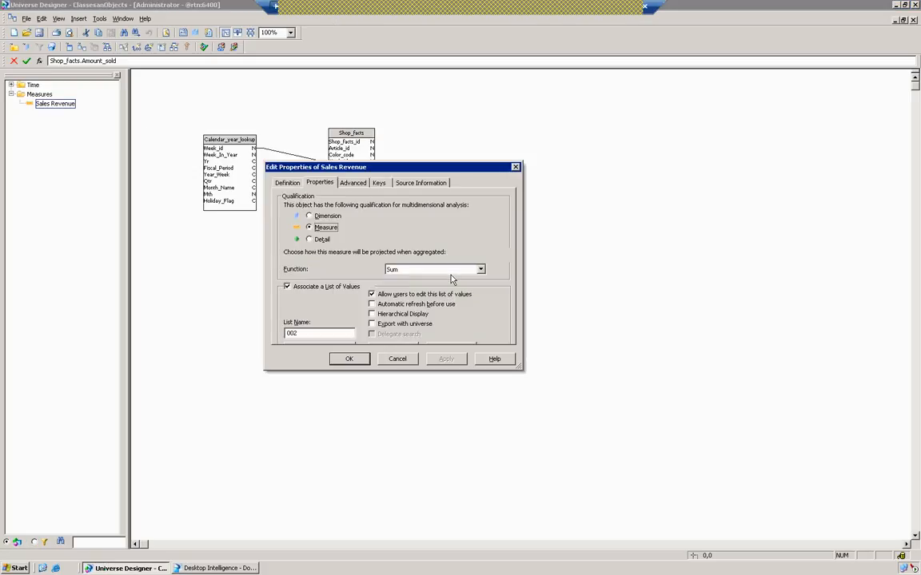
pyautogui.click(287, 182)
pyautogui.click(304, 312)
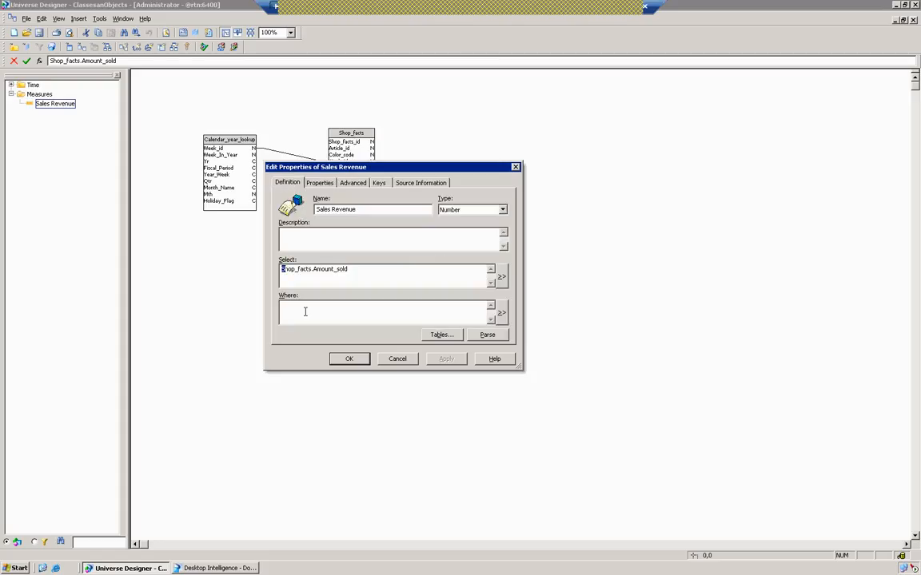
pyautogui.click(281, 269)
pyautogui.write('sum(')
pyautogui.click(293, 269)
pyautogui.write('m')
pyautogui.write(')')
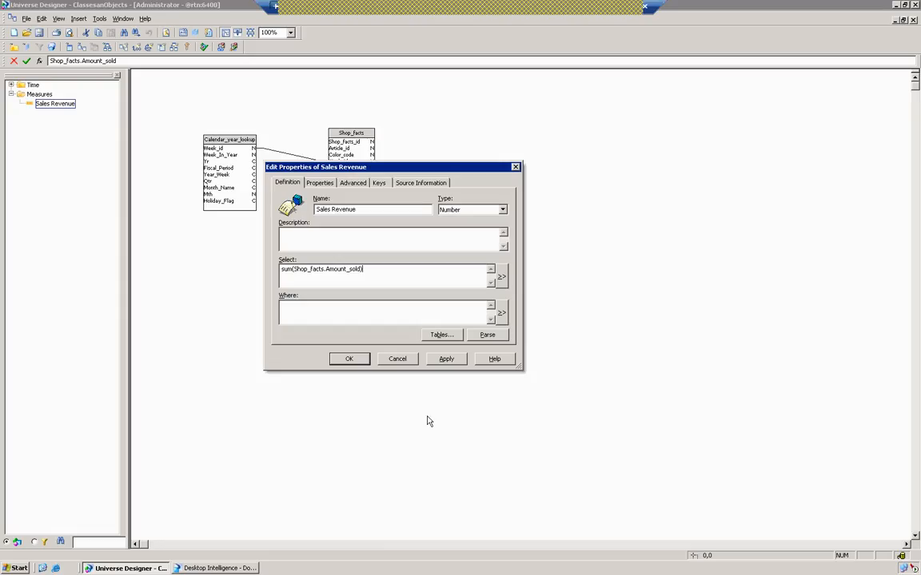
pyautogui.click(446, 359)
pyautogui.click(349, 360)
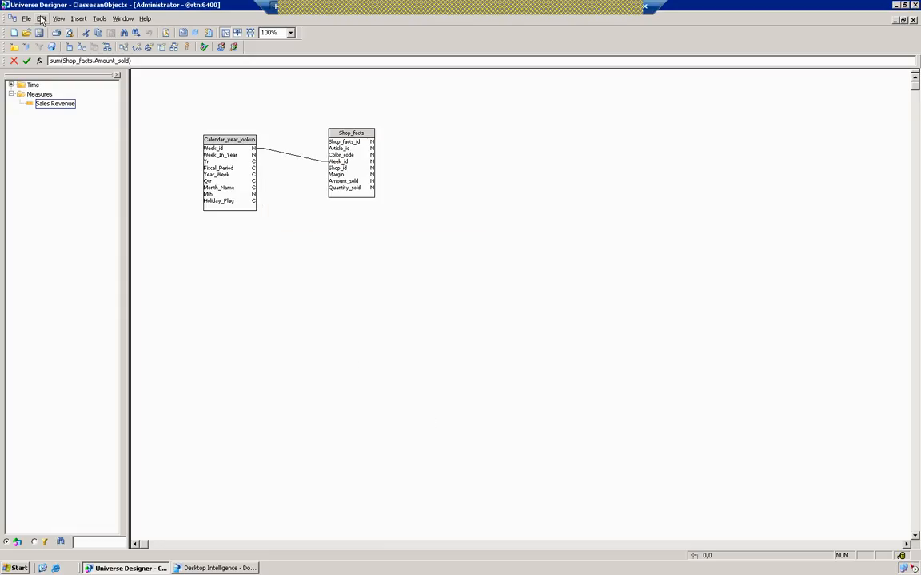
pyautogui.click(205, 568)
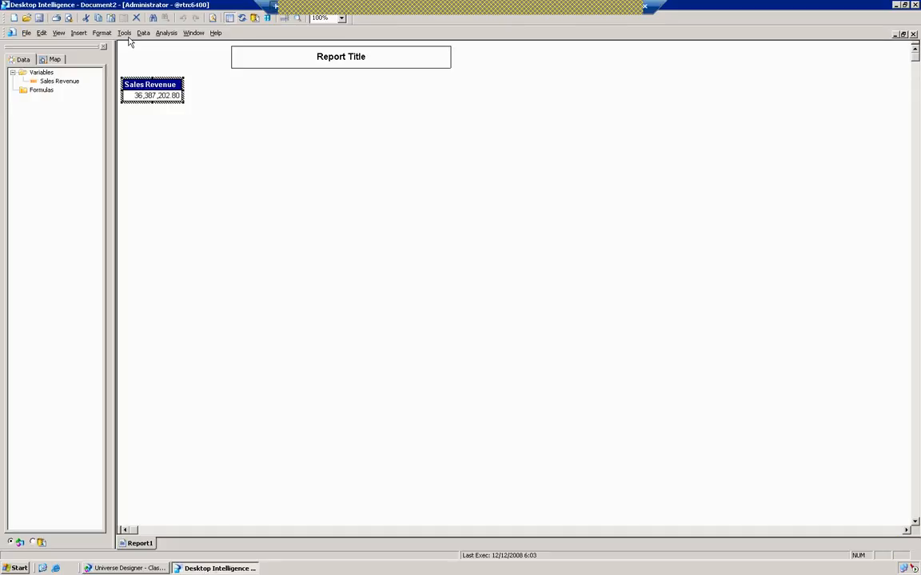
# - Open and close the Tools > Universes list and the Data Manager
pyautogui.click(672, 262)
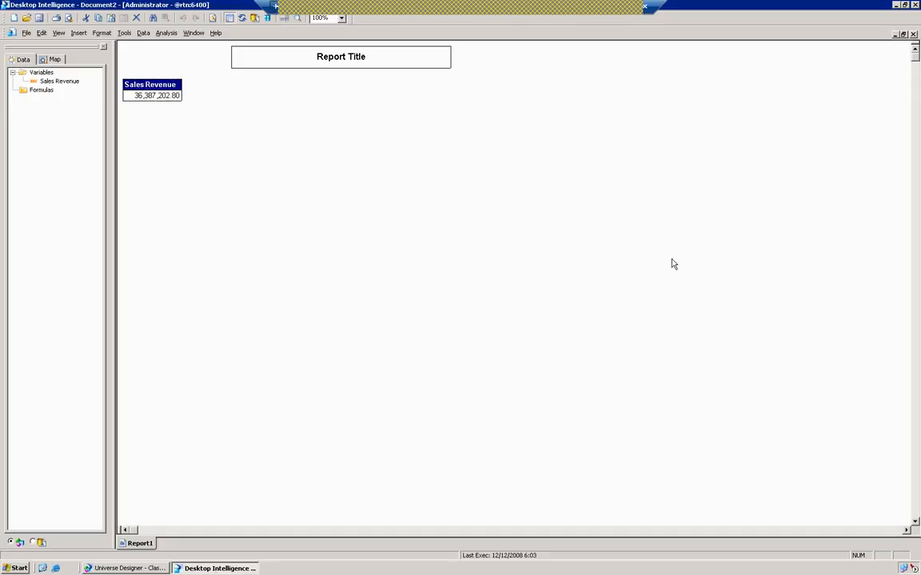
pyautogui.click(124, 32)
pyautogui.click(136, 48)
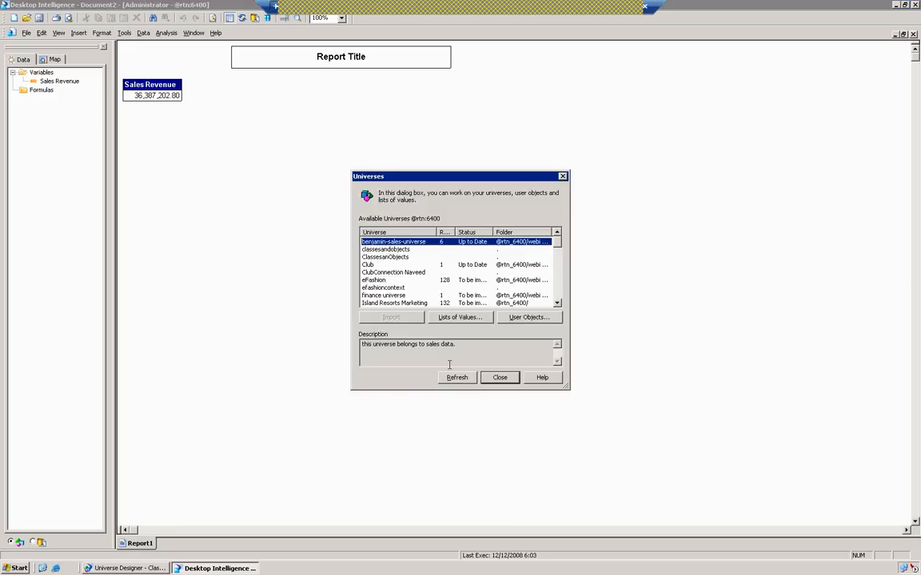
pyautogui.click(500, 377)
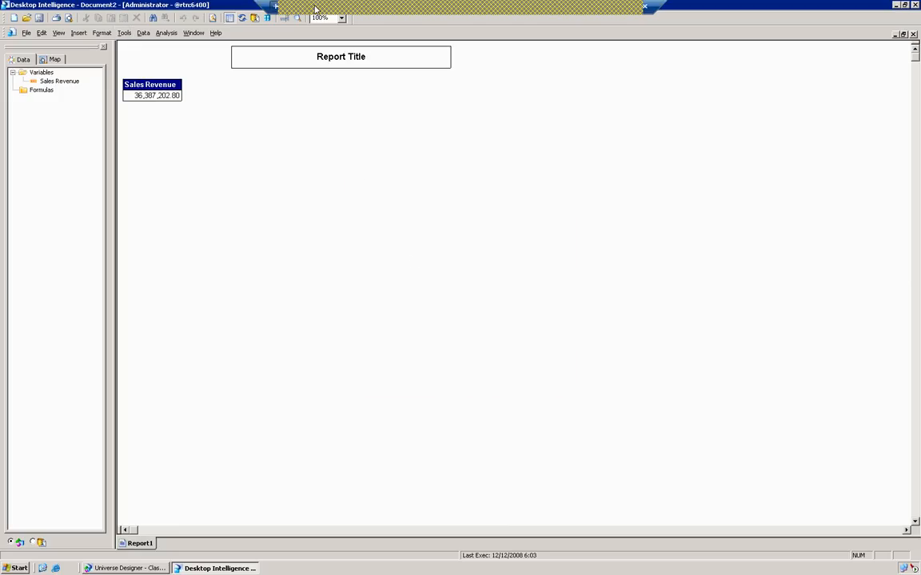
pyautogui.click(268, 20)
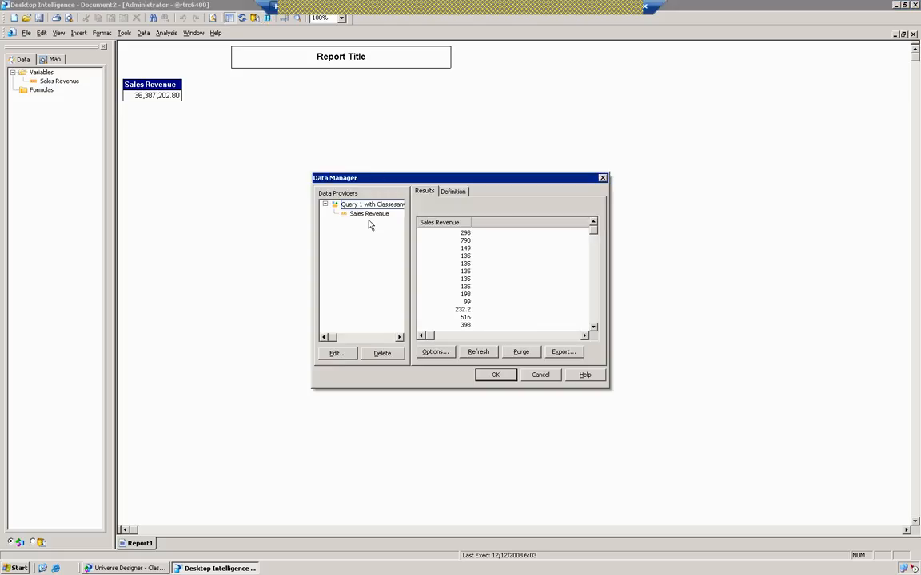
pyautogui.click(531, 379)
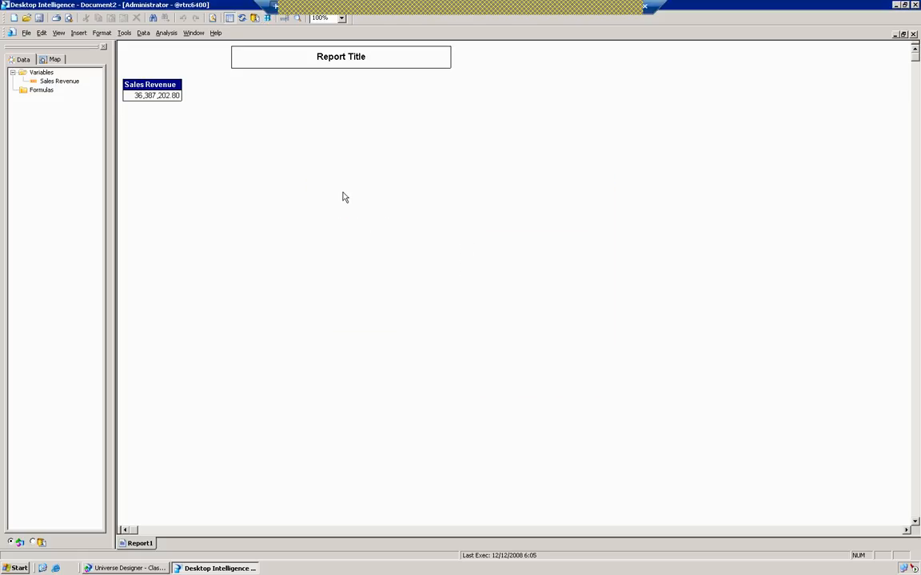
# - Confirm in Data Manager that the latest refresh returns one row, 36387202.8
pyautogui.click(268, 20)
pyautogui.click(466, 233)
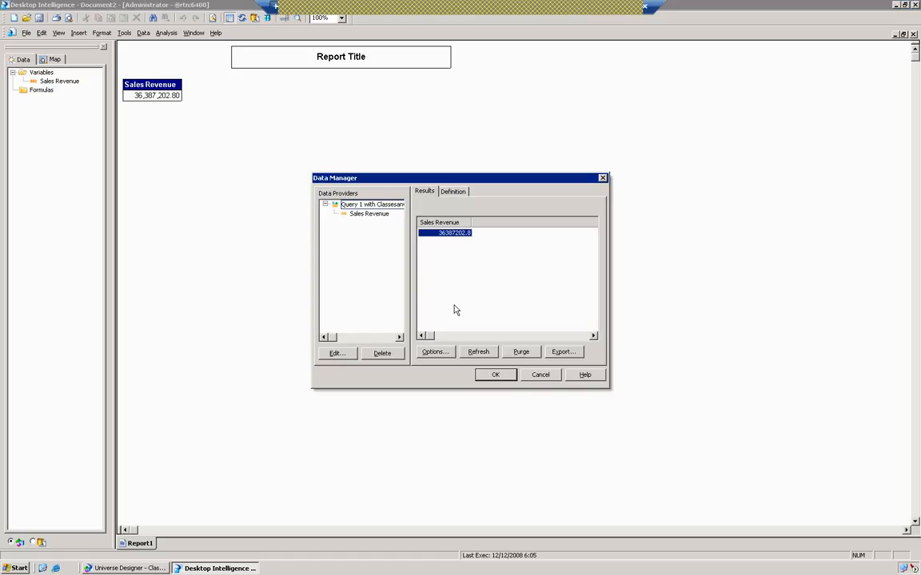
pyautogui.click(452, 191)
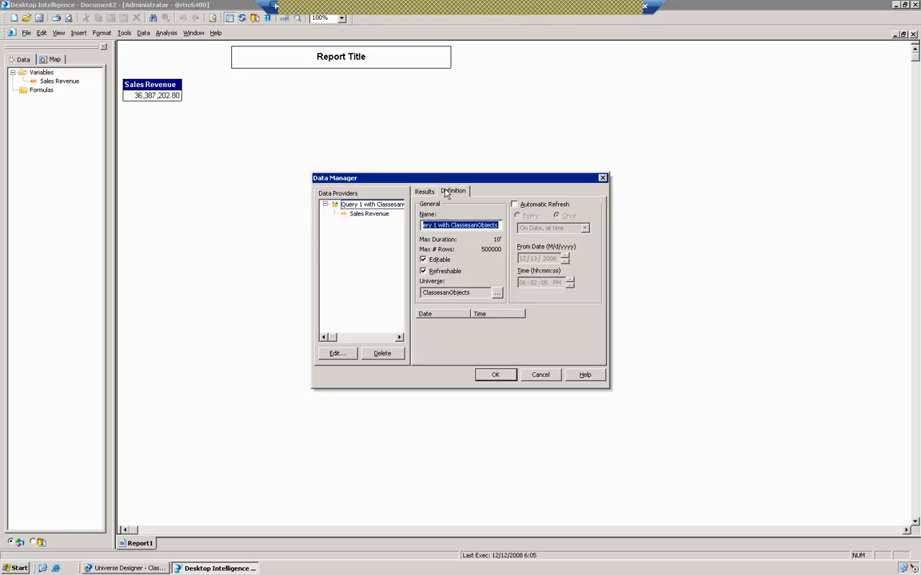
pyautogui.click(544, 323)
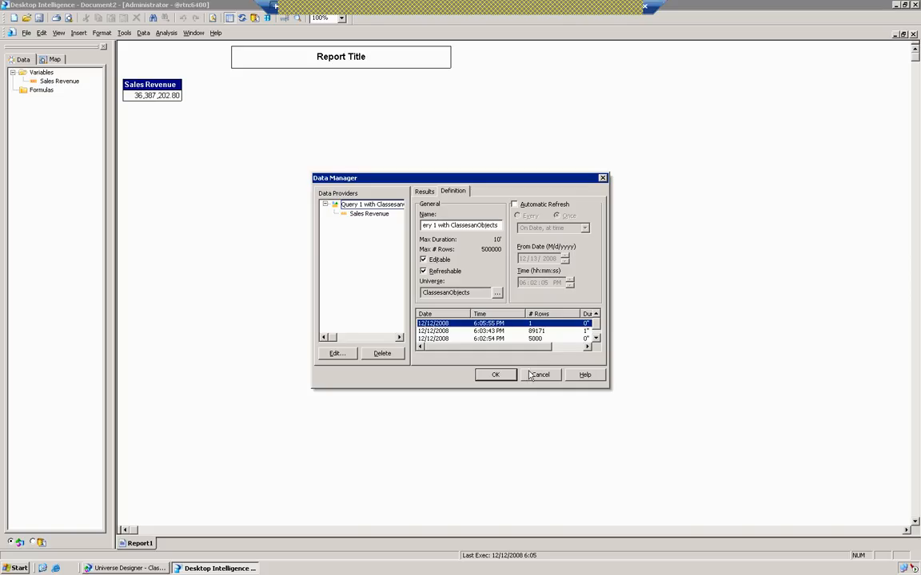
pyautogui.click(424, 191)
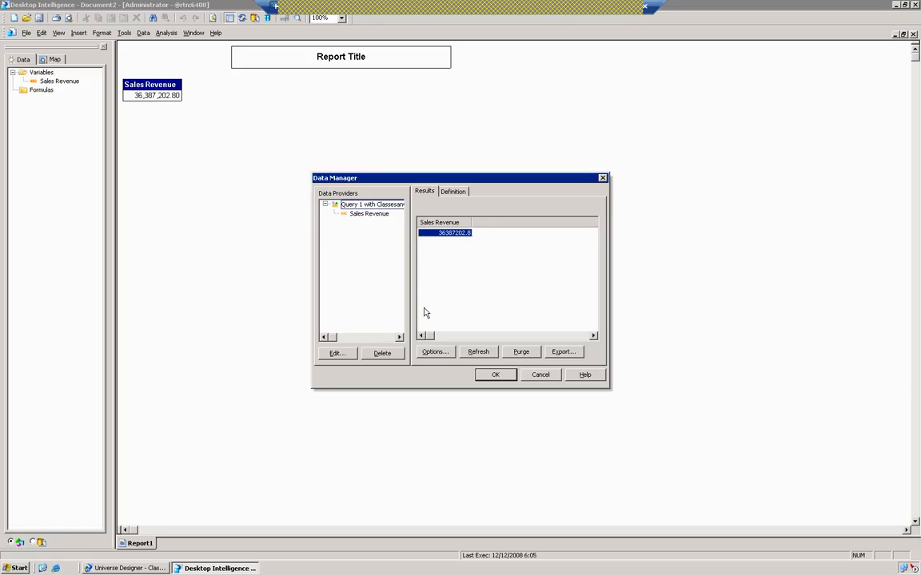
pyautogui.click(495, 375)
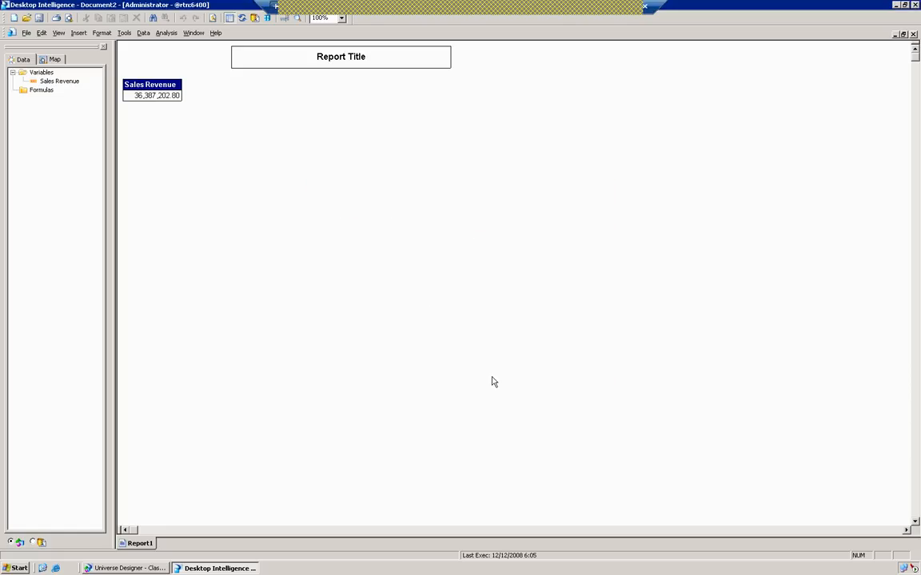
pyautogui.click(143, 33)
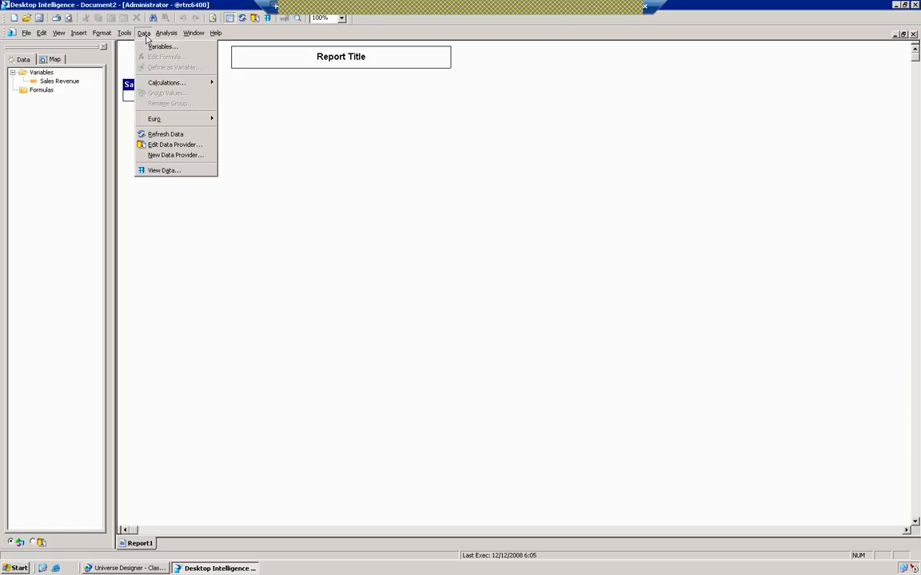
# - Inspect the generated SQL SELECT sum(Shop_facts.Amount_sold) FROM Shop_facts, then return to Universe Designer
pyautogui.click(172, 146)
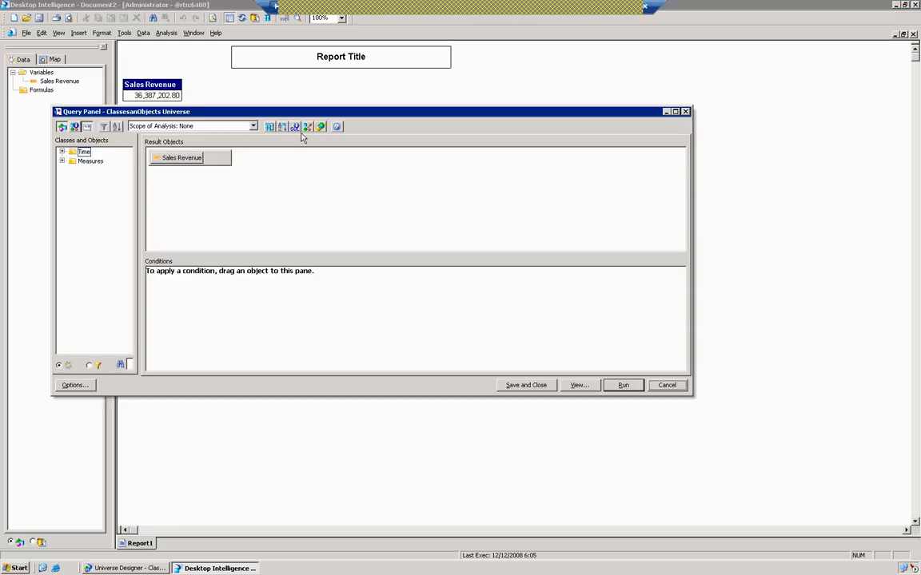
pyautogui.click(295, 126)
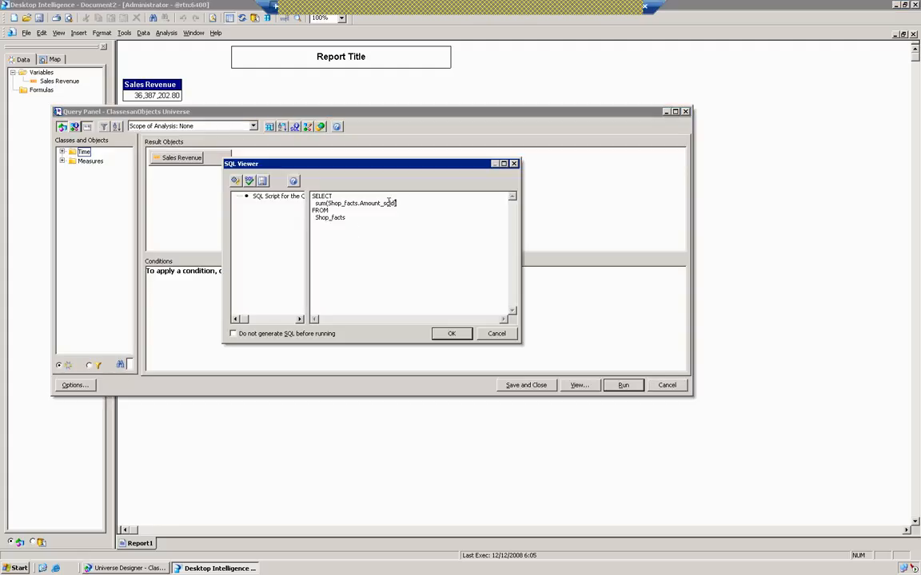
pyautogui.moveTo(395, 204); pyautogui.dragTo(305, 195)
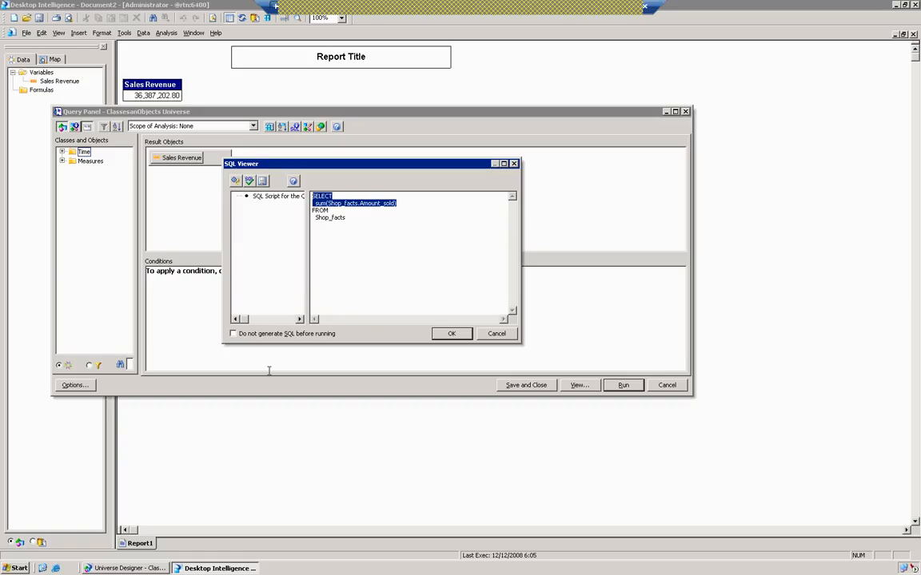
pyautogui.click(152, 568)
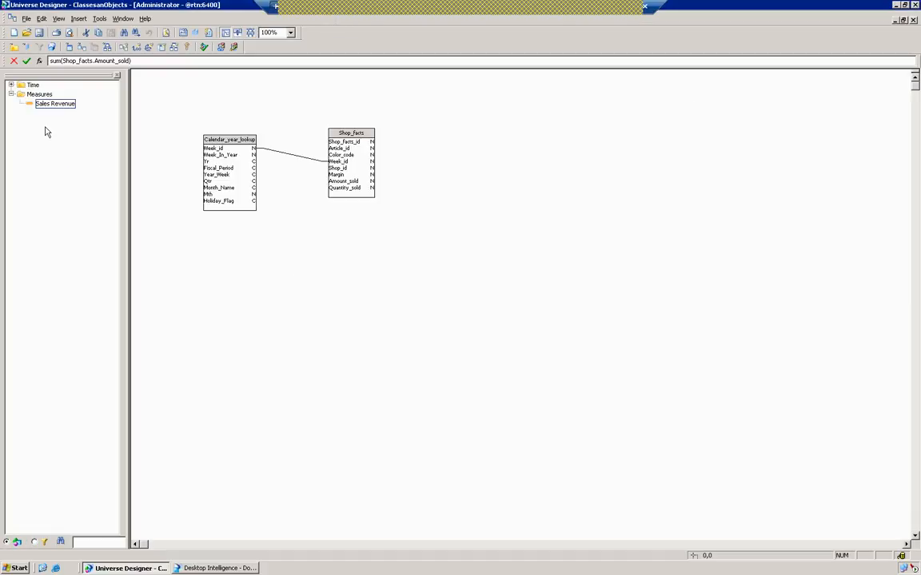
# - Strip sum( ) so Sales Revenue selects Shop_facts.Amount_sold, keeping its Sum aggregation
pyautogui.doubleClick(42, 106)
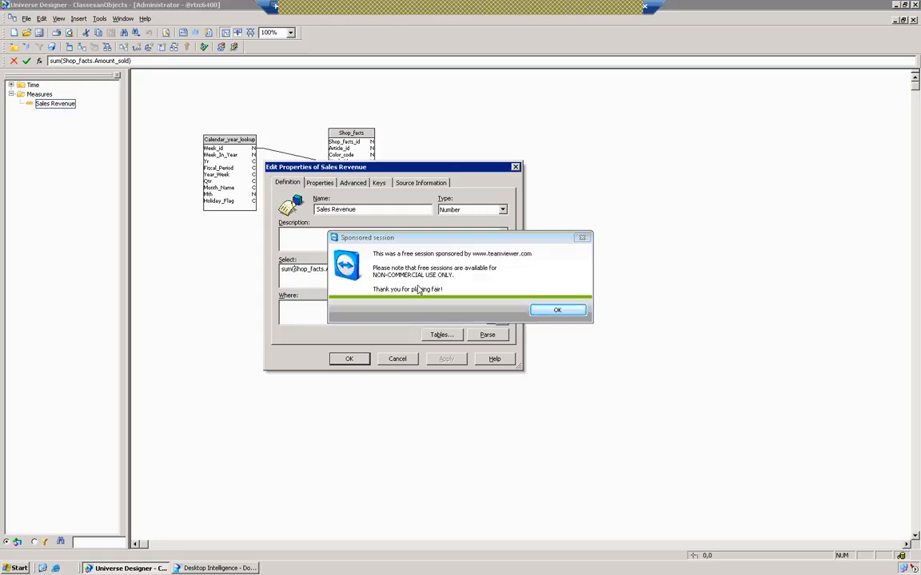
pyautogui.click(550, 310)
pyautogui.click(371, 273)
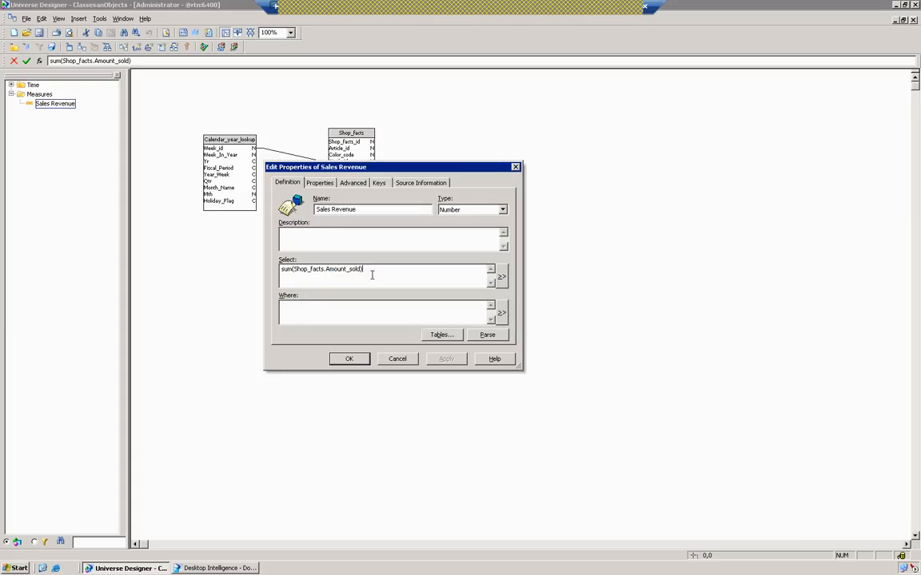
pyautogui.doubleClick(287, 270)
pyautogui.press('Delete')
pyautogui.click(402, 268)
pyautogui.press('BackSpace')
pyautogui.click(446, 359)
pyautogui.click(320, 182)
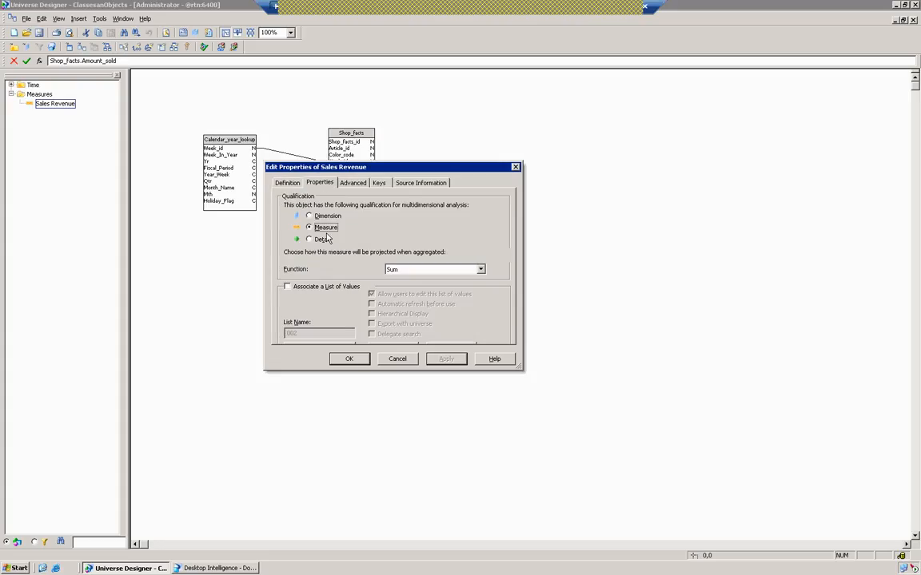
pyautogui.click(349, 359)
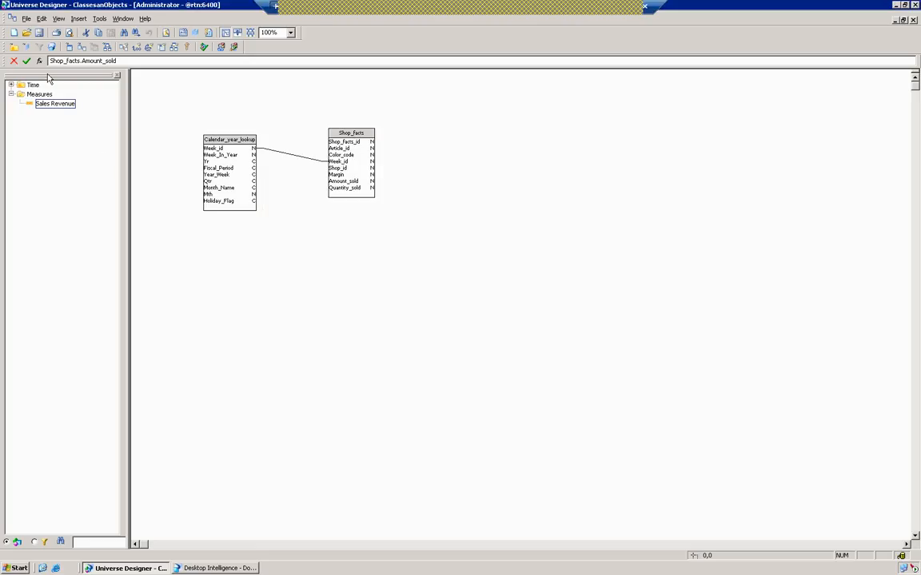
pyautogui.click(212, 568)
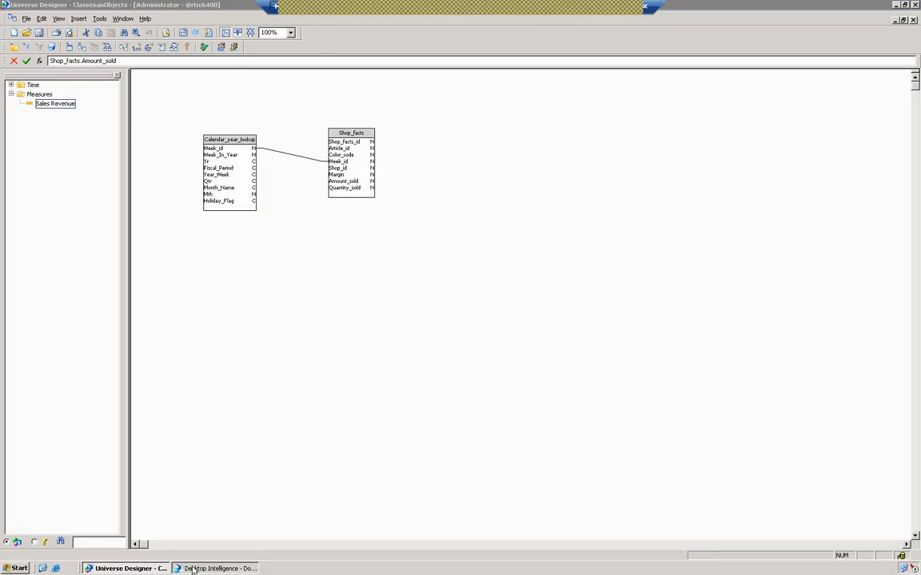
# - Close the SQL viewer and query panel, refresh the universe list, and refresh the report data
pyautogui.click(452, 333)
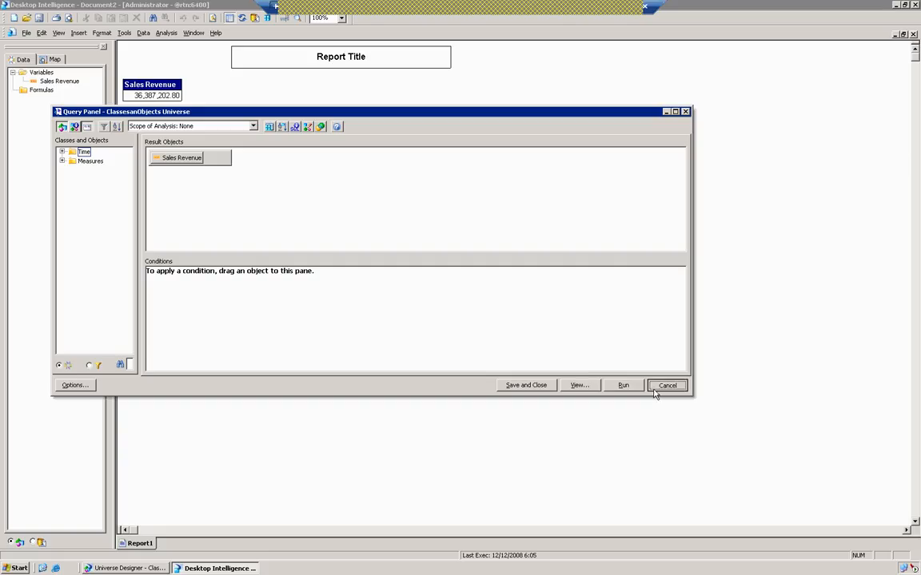
pyautogui.click(667, 385)
pyautogui.click(124, 32)
pyautogui.click(132, 46)
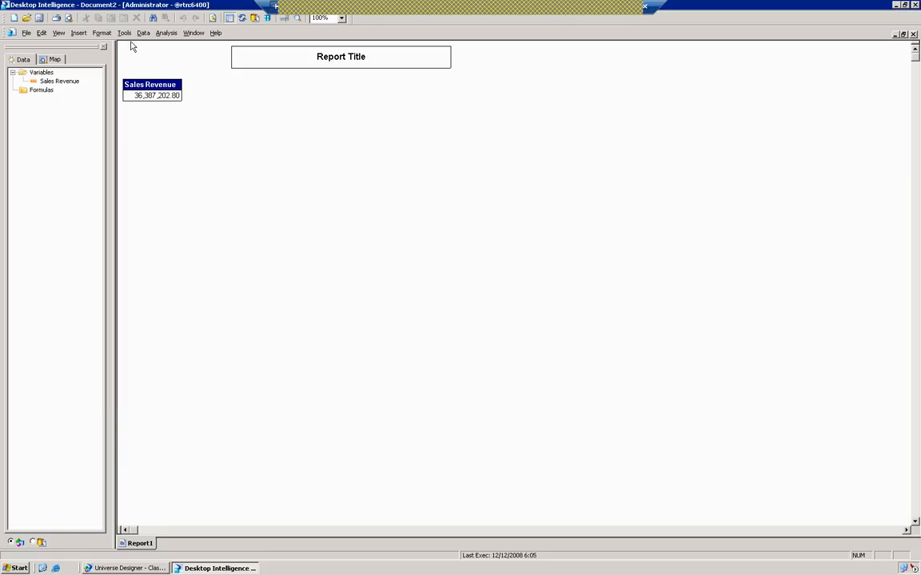
pyautogui.click(459, 378)
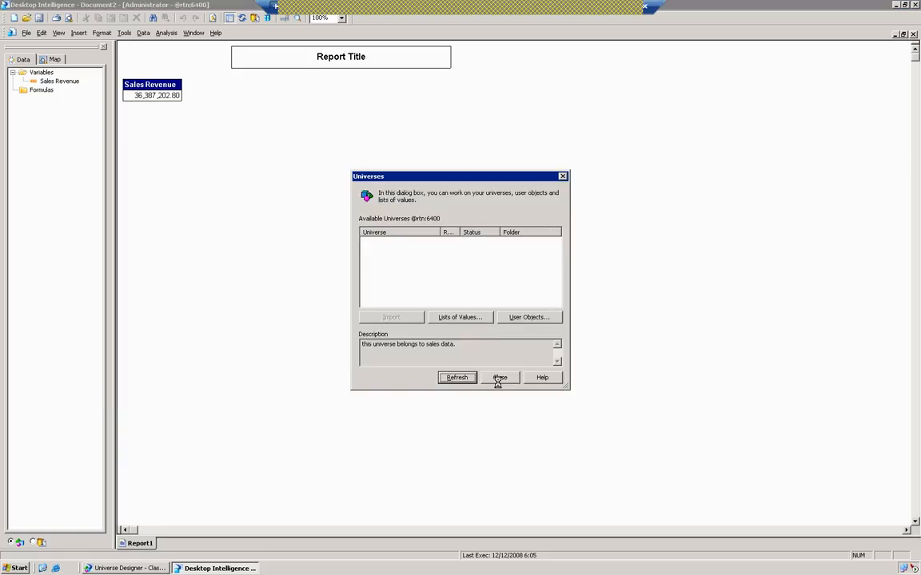
pyautogui.click(499, 377)
pyautogui.click(241, 18)
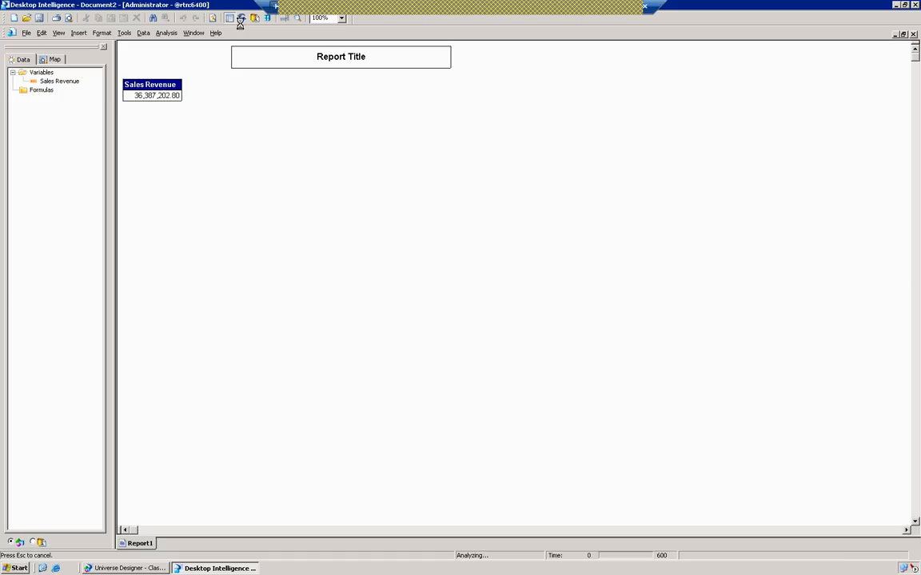
# - Review the query's row-level Sales Revenue results via Data > View Data
pyautogui.click(245, 16)
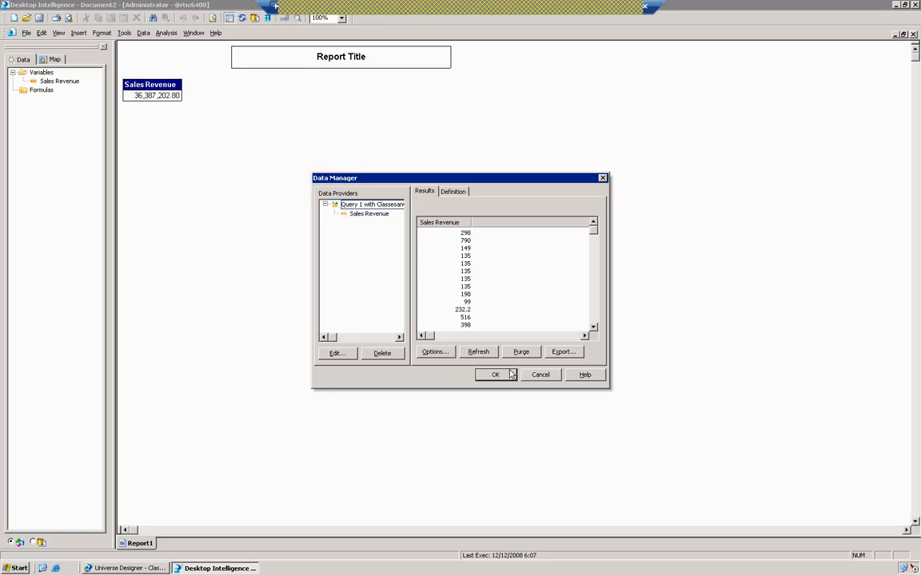
pyautogui.click(541, 375)
pyautogui.click(145, 33)
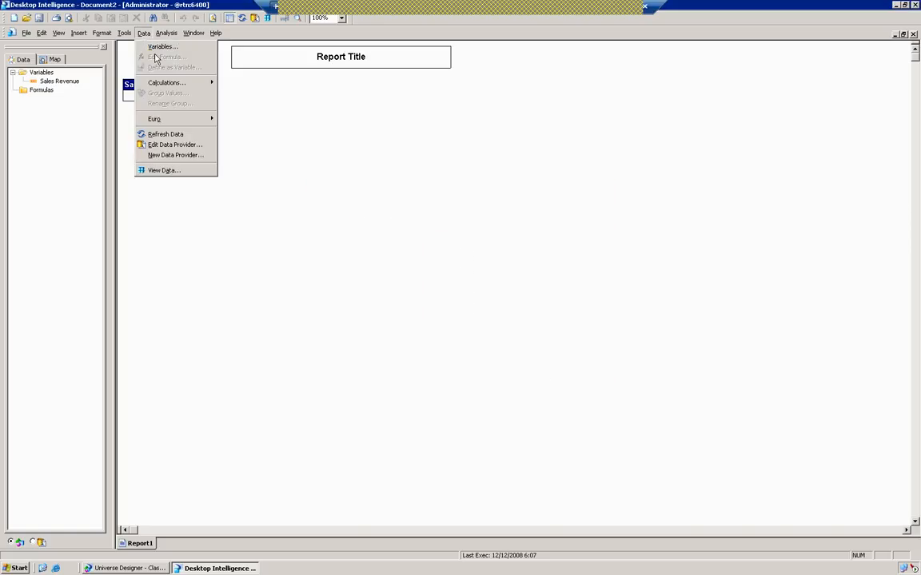
pyautogui.click(160, 175)
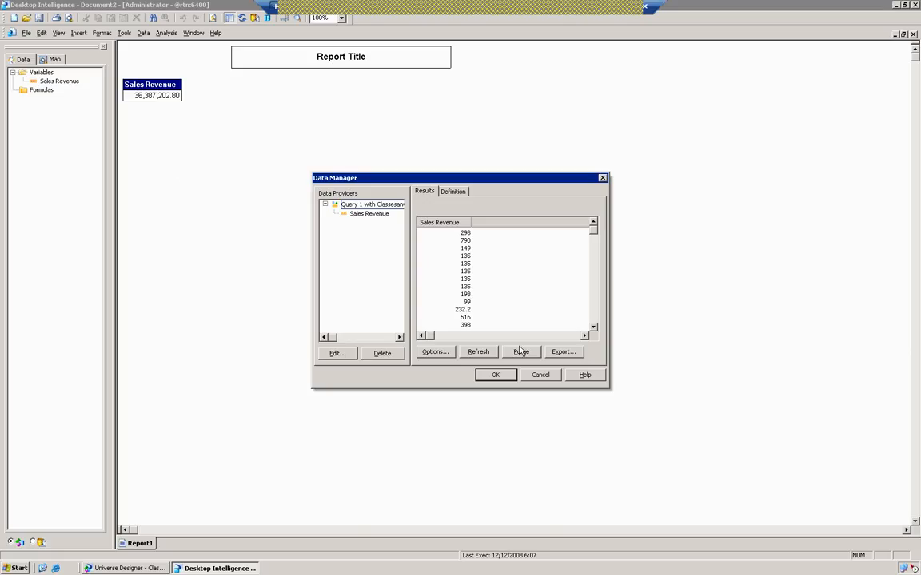
pyautogui.click(511, 376)
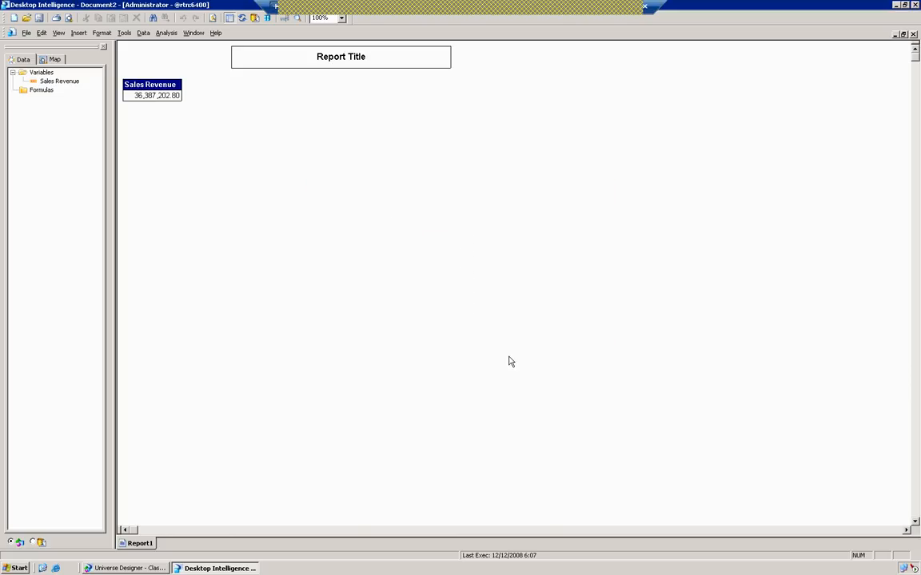
# - Edit the Sales Revenue select to sum(Shop_facts.Amount_sold) and confirm it
pyautogui.click(170, 82)
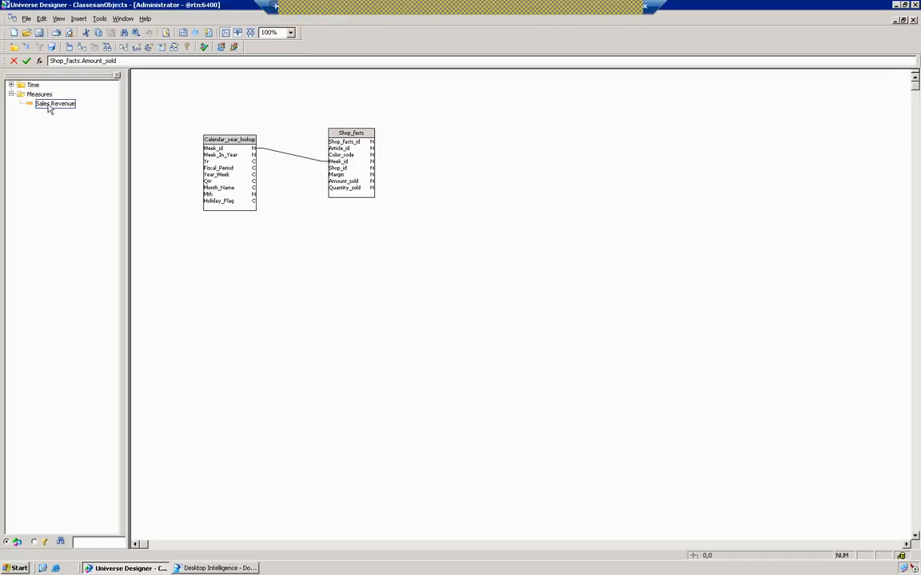
pyautogui.doubleClick(48, 105)
pyautogui.hotkey('ctrl', 'Tab')
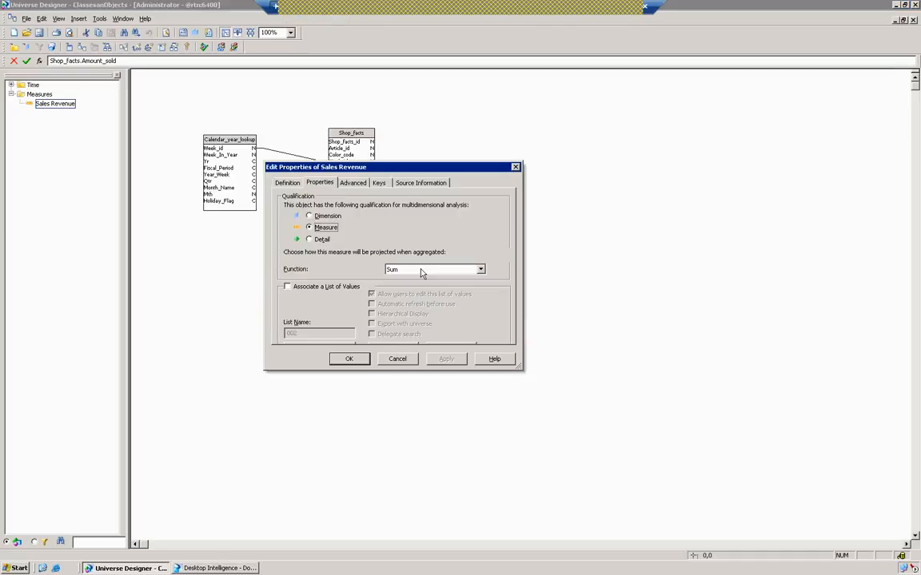
pyautogui.click(287, 183)
pyautogui.click(281, 269)
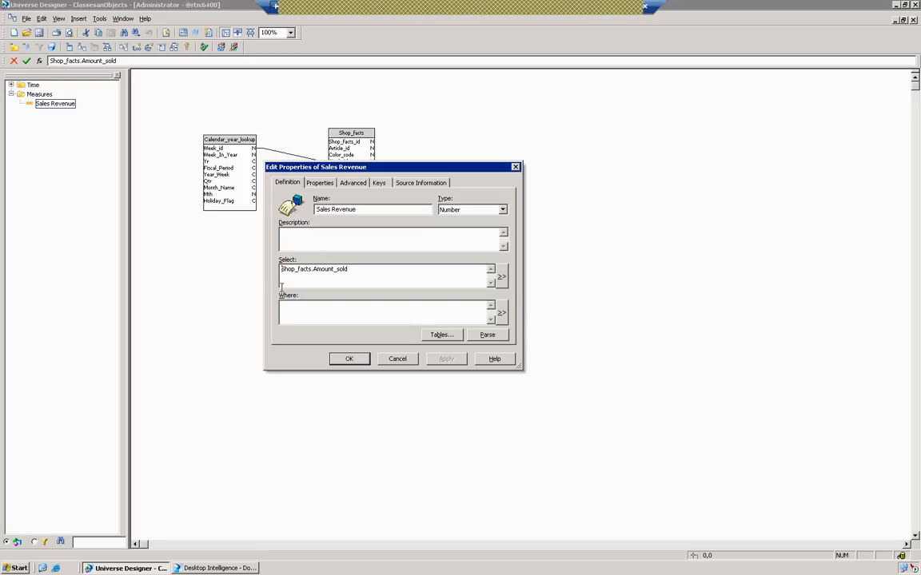
pyautogui.write('s')
pyautogui.write('um(')
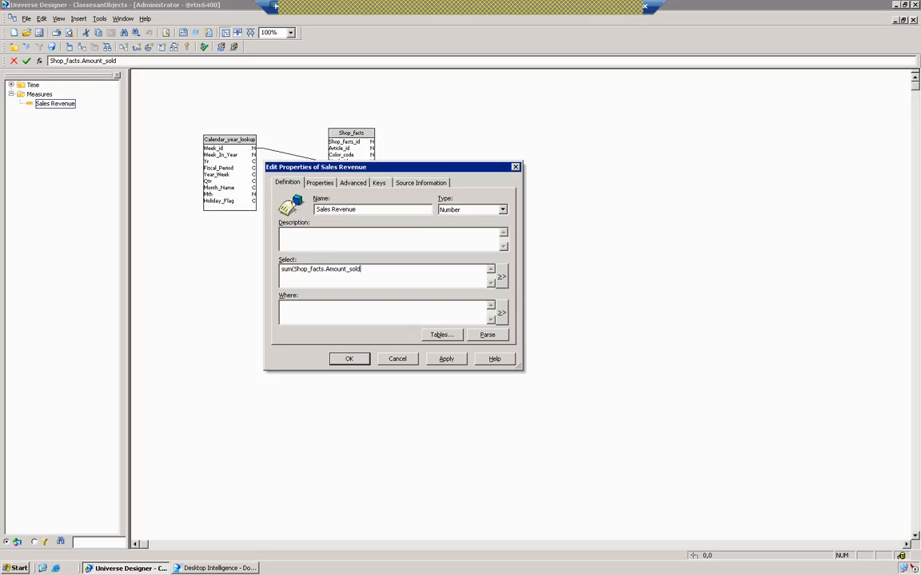
pyautogui.write(')')
pyautogui.press('BackSpace')
pyautogui.moveTo(294, 270); pyautogui.dragTo(230, 273)
pyautogui.click(375, 275)
pyautogui.write(')')
pyautogui.click(349, 358)
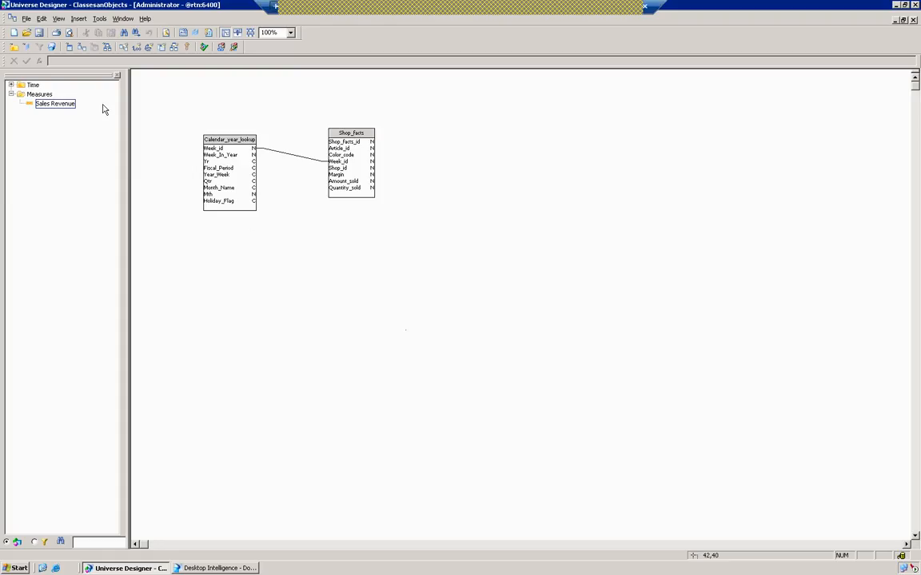
# - Reopen Sales Revenue to verify the sum(Shop_facts.Amount_sold) formula, then close it
pyautogui.doubleClick(64, 104)
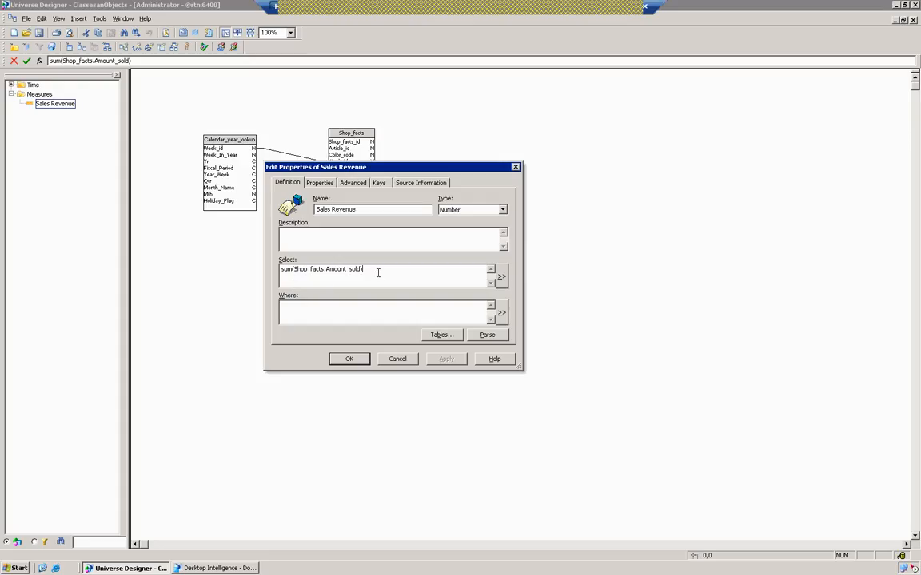
pyautogui.moveTo(376, 269); pyautogui.dragTo(290, 263)
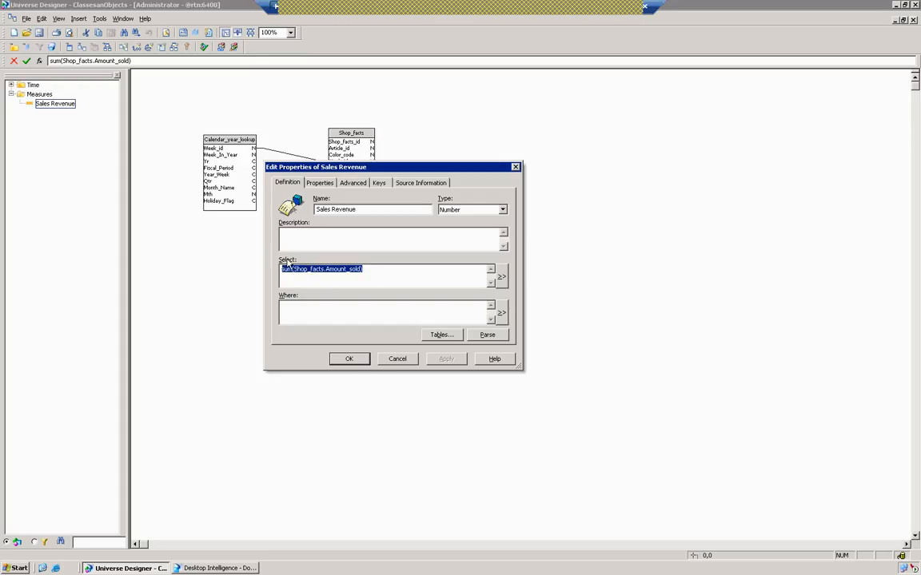
pyautogui.click(360, 269)
pyautogui.moveTo(360, 269); pyautogui.dragTo(191, 253)
pyautogui.click(350, 359)
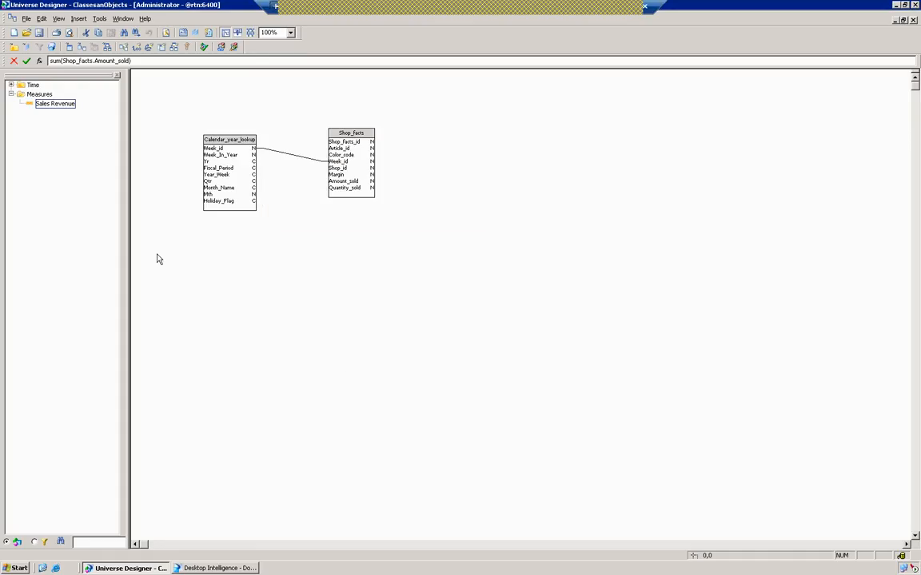
# - Expand the Time class and select its year object
pyautogui.click(10, 85)
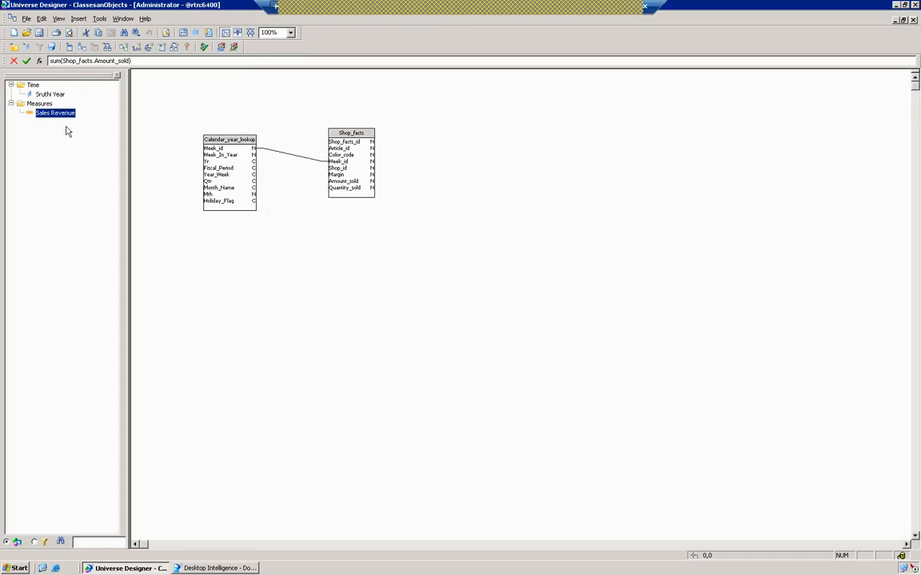
pyautogui.click(60, 97)
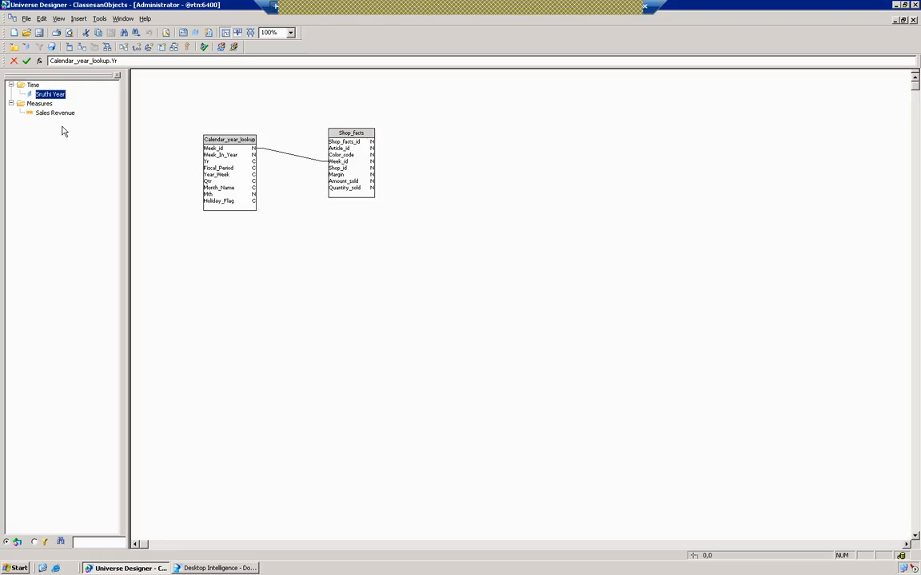
pyautogui.click(32, 84)
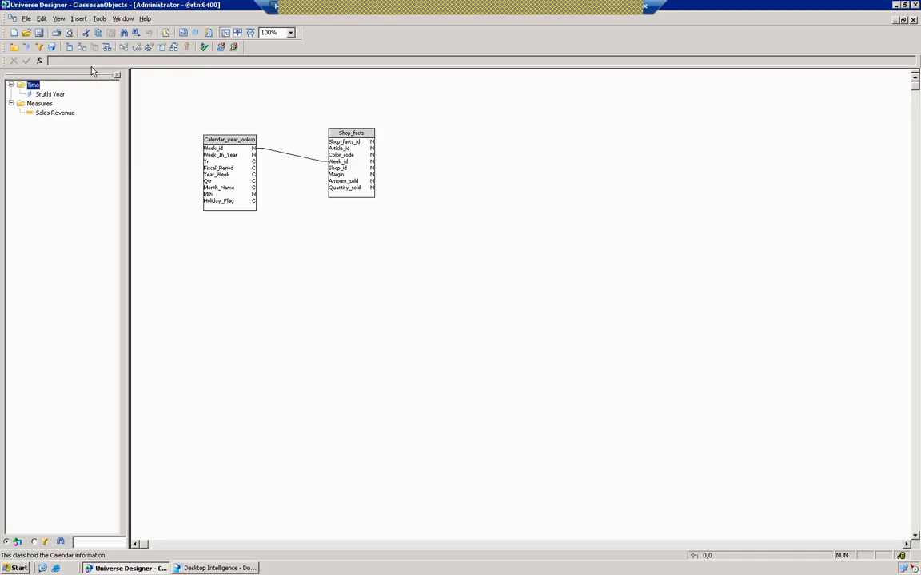
# - Browse the File menu without choosing anything and briefly check the Notepad notes
pyautogui.click(26, 18)
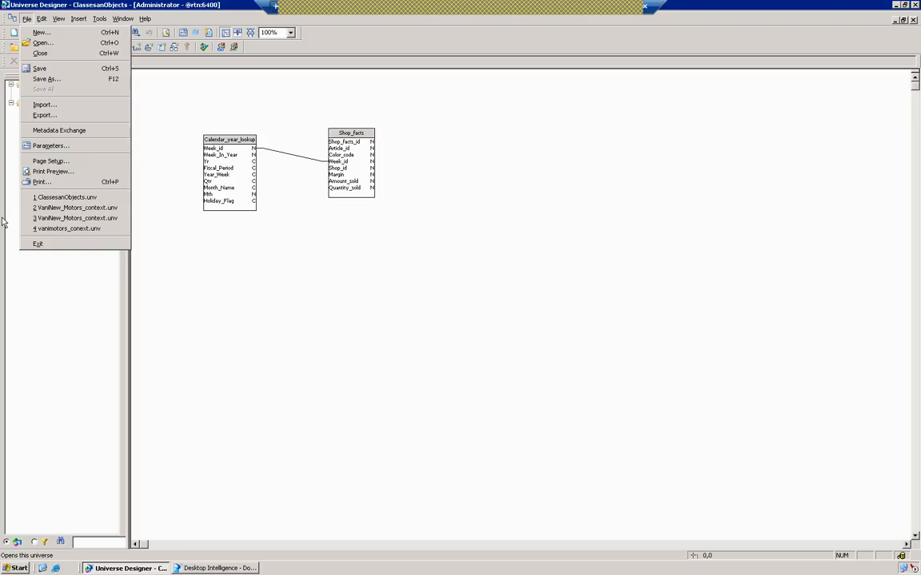
pyautogui.click(682, 206)
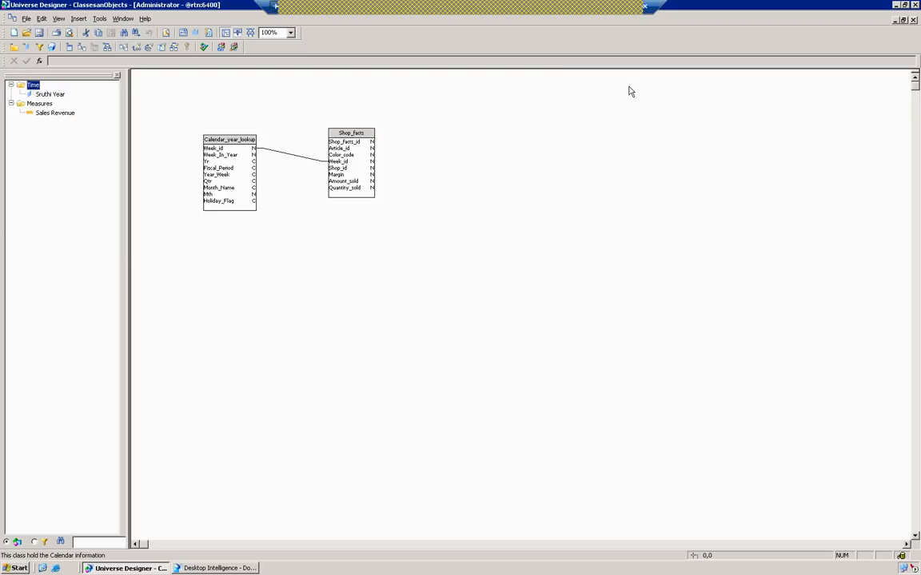
pyautogui.hotkey('alt', 'Tab')
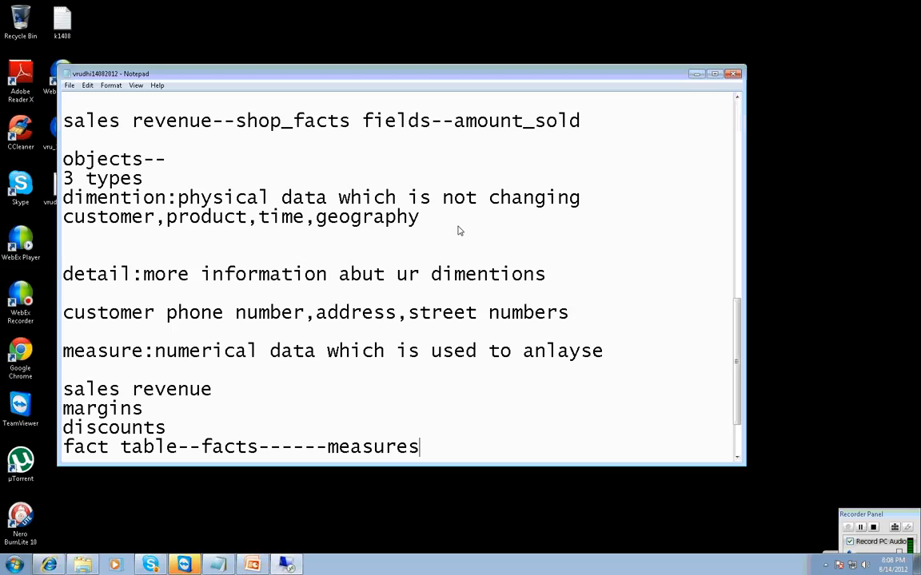
pyautogui.hotkey('alt', 'Tab')
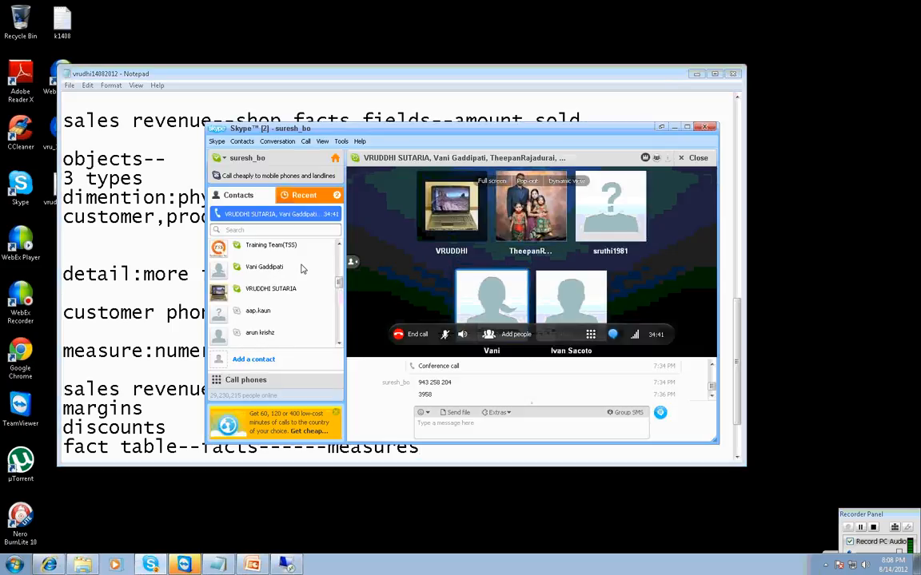
pyautogui.hotkey('alt', 'Tab')
pyautogui.hotkey('alt', 'Tab')
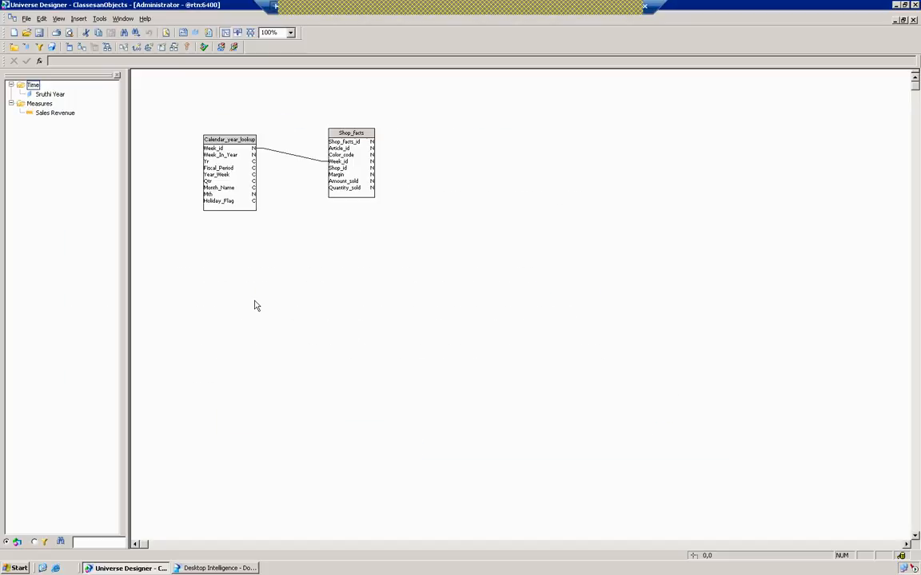
# - Open Vani_Xtreme.unv from the Universes folder
pyautogui.click(26, 19)
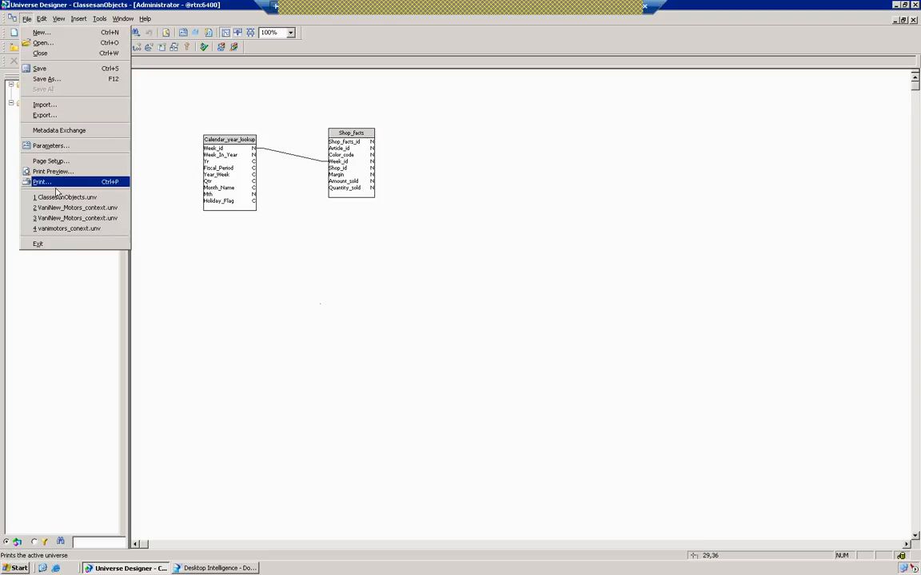
pyautogui.click(41, 42)
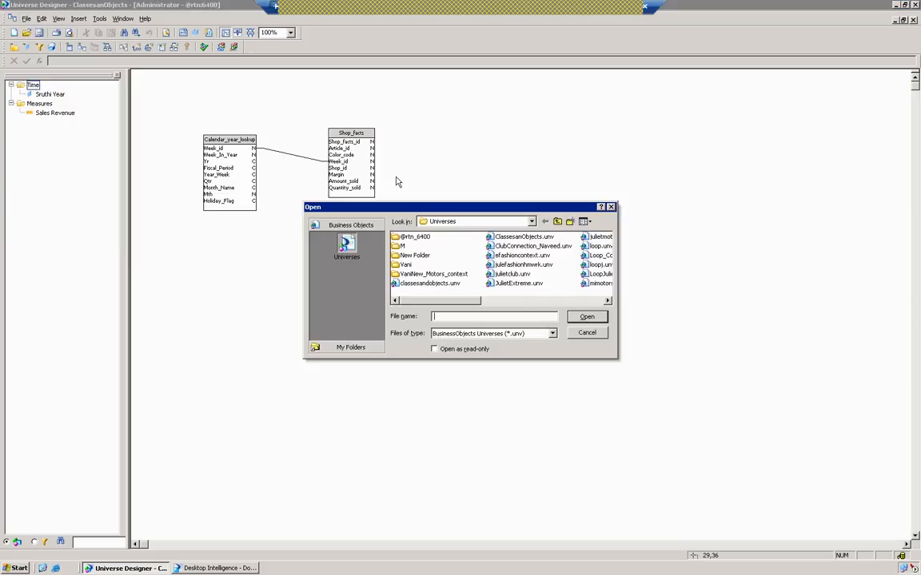
pyautogui.click(405, 264)
pyautogui.press('v')
pyautogui.press('v')
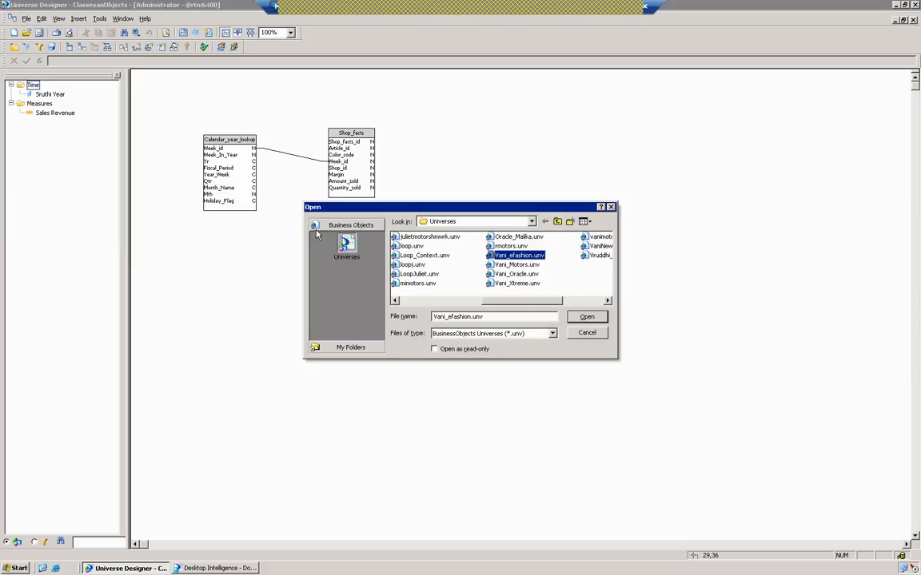
pyautogui.click(581, 317)
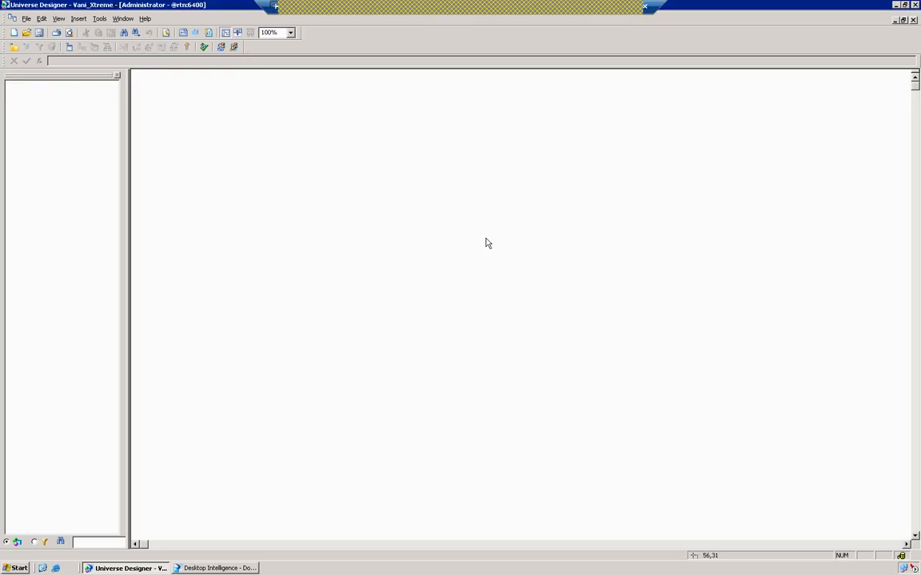
# - Insert the Customer table via Tables... and enlarge it so every column is visible
pyautogui.rightClick(488, 242)
pyautogui.click(499, 249)
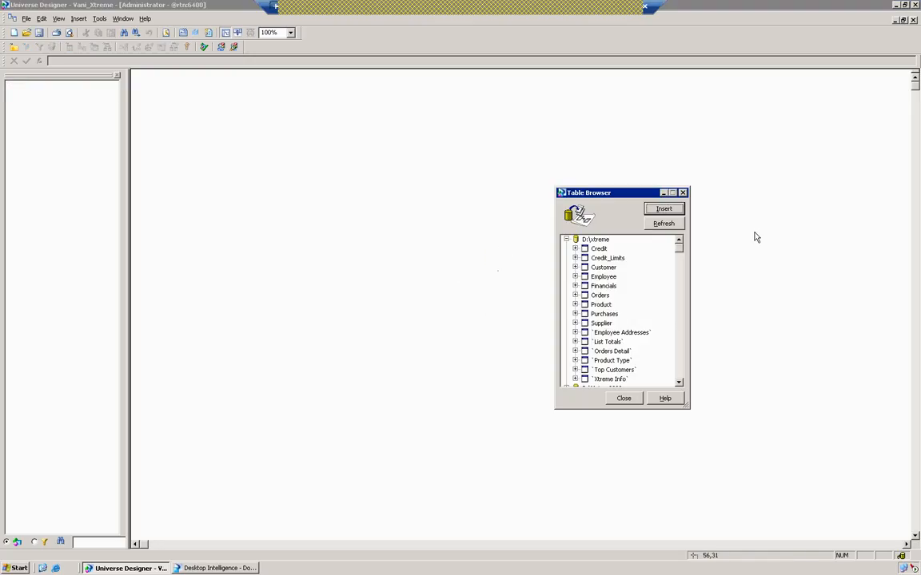
pyautogui.click(604, 267)
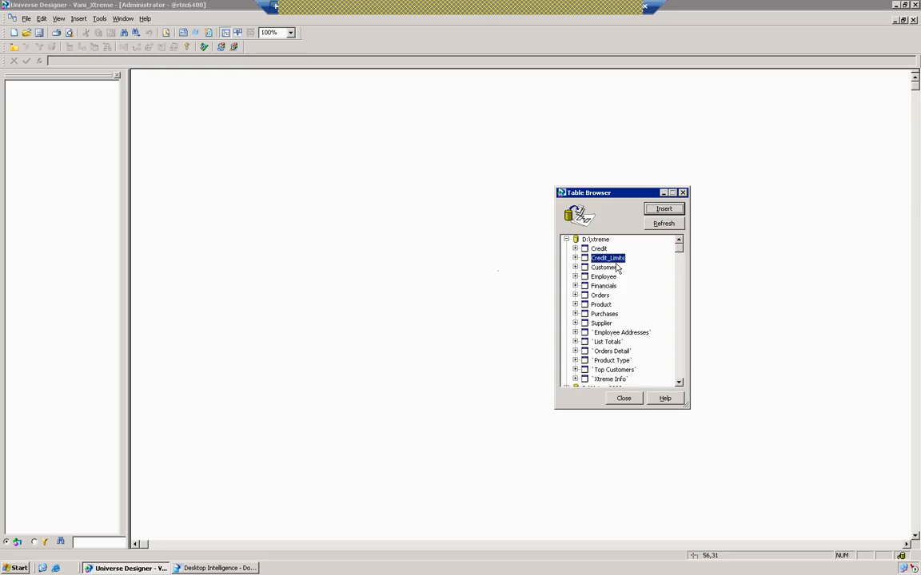
pyautogui.click(662, 210)
pyautogui.click(622, 398)
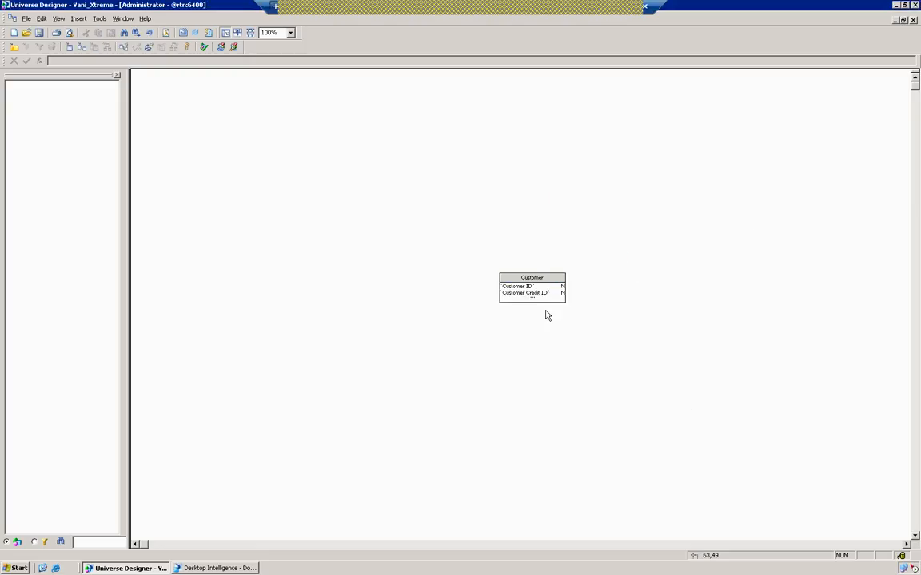
pyautogui.moveTo(549, 301); pyautogui.dragTo(544, 409)
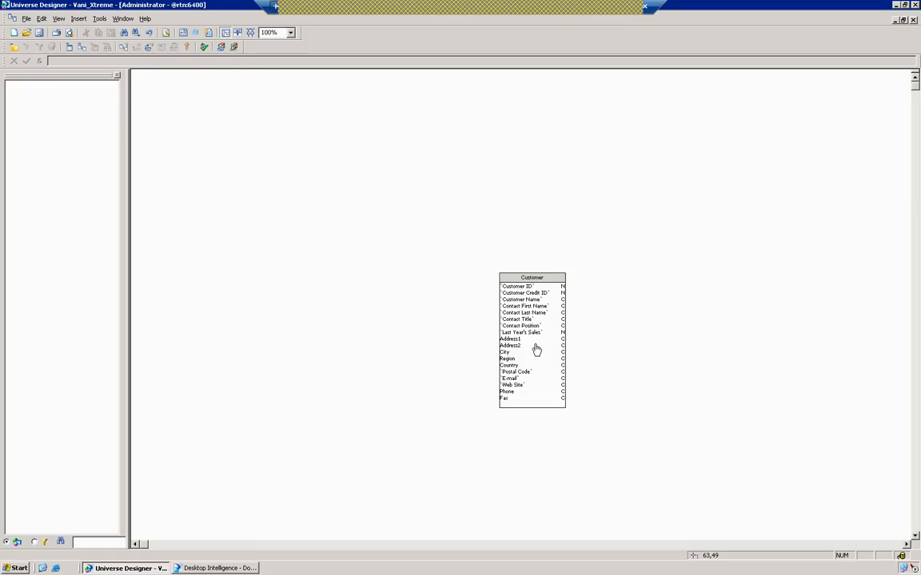
# - Create a new class named clinet in the universe
pyautogui.rightClick(57, 132)
pyautogui.click(77, 134)
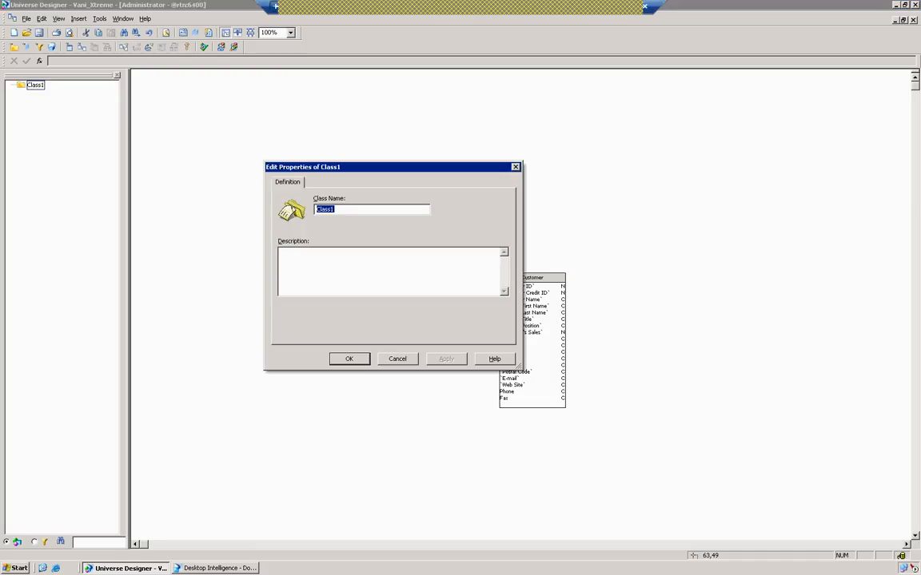
pyautogui.write('clinet')
pyautogui.click(446, 359)
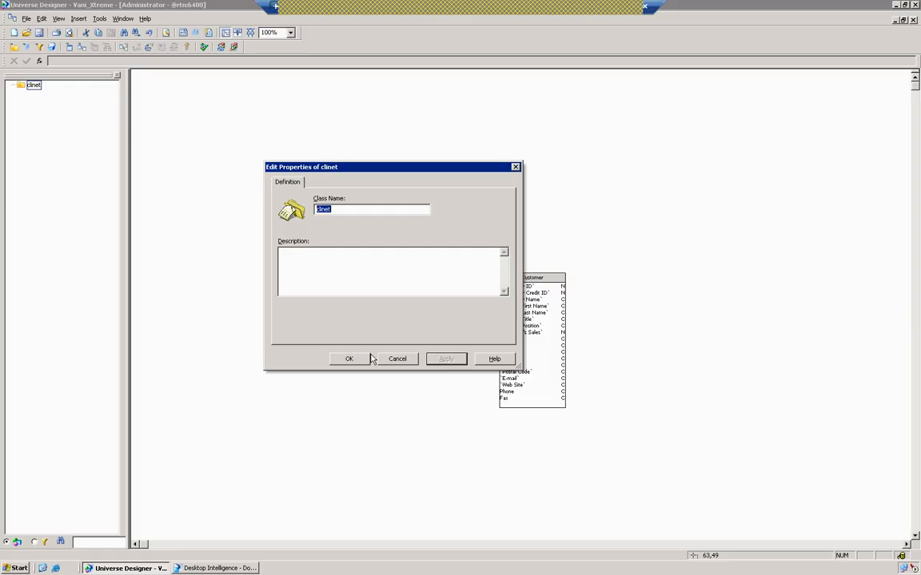
pyautogui.click(365, 359)
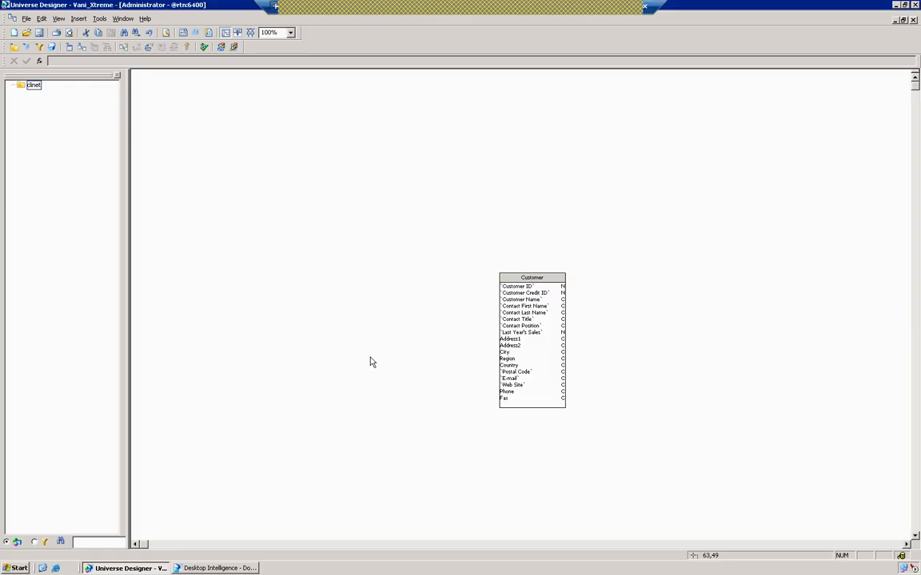
# - Add a new object named Fullname under the clinet class
pyautogui.rightClick(28, 86)
pyautogui.click(39, 93)
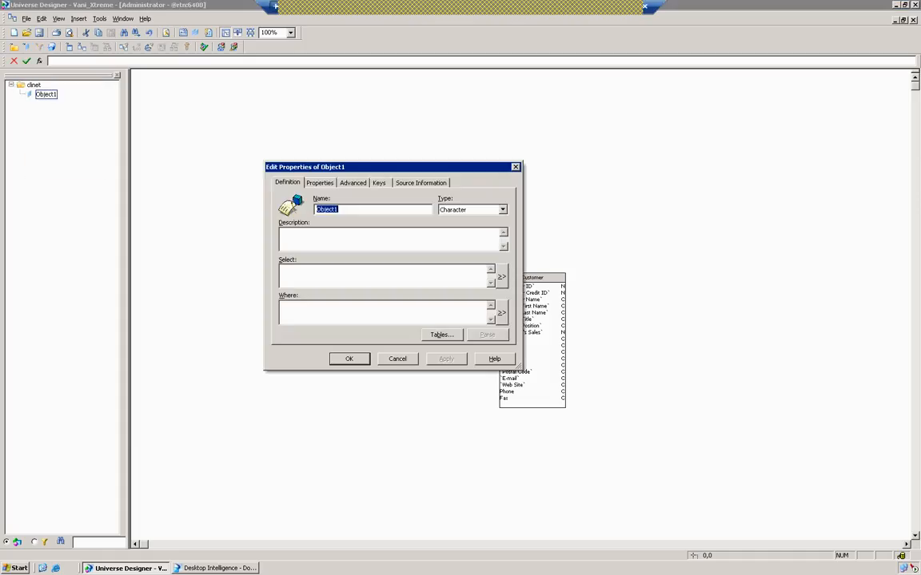
pyautogui.write('Fullname')
pyautogui.click(307, 272)
# - Set Fullname's Select to concat of Customer Contact First Name and Contact Last Name
pyautogui.click(500, 277)
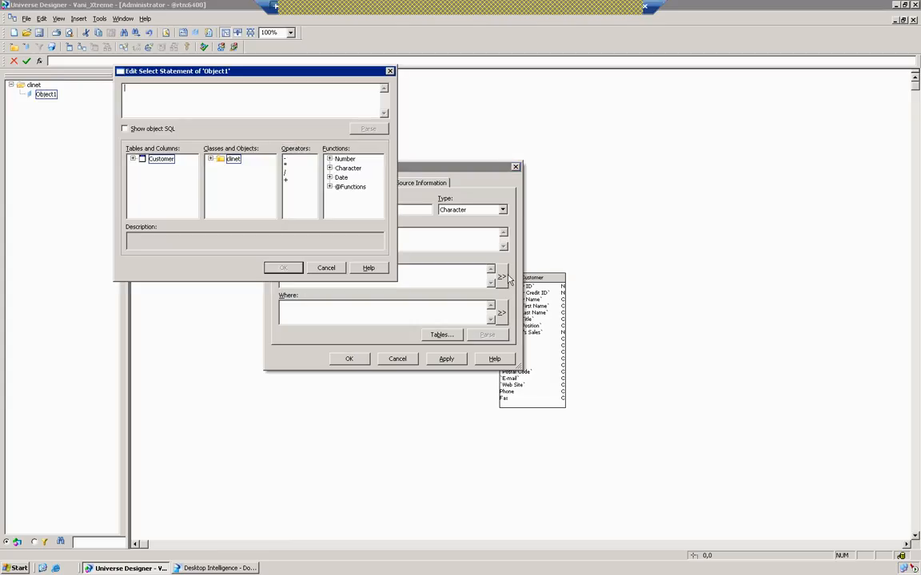
pyautogui.click(330, 168)
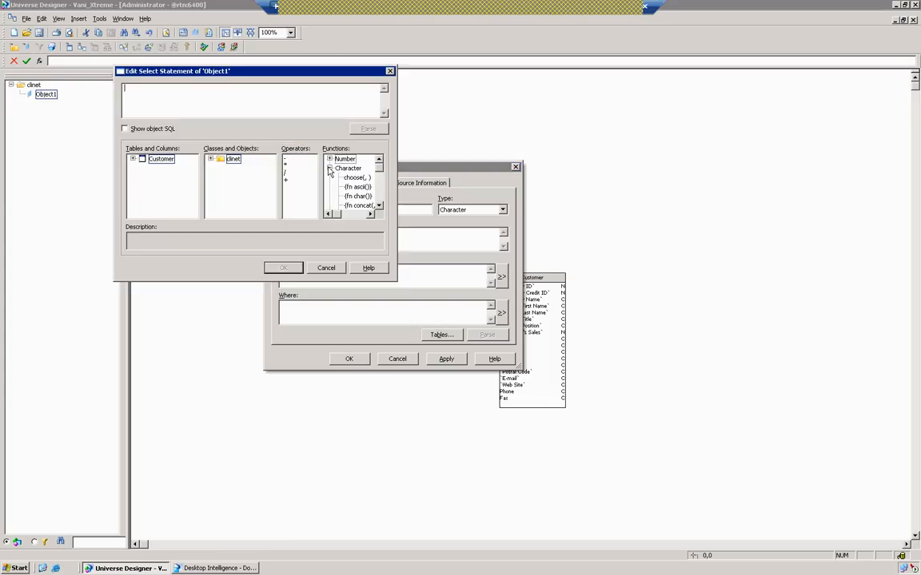
pyautogui.click(364, 205)
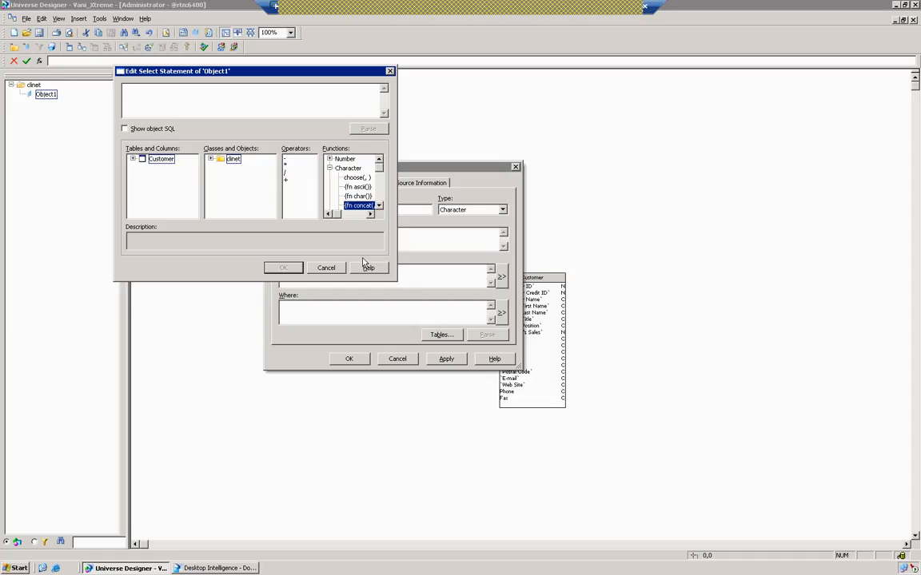
pyautogui.doubleClick(360, 206)
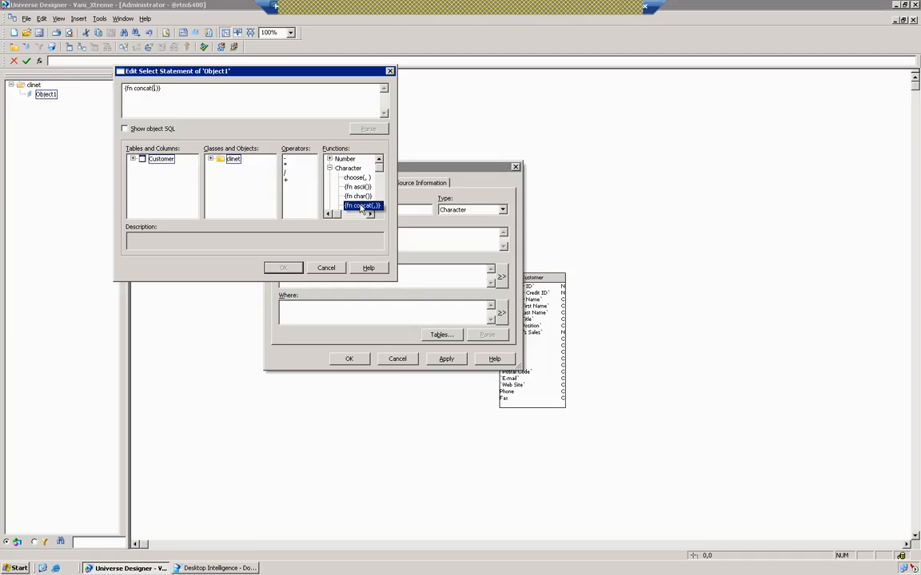
pyautogui.doubleClick(159, 158)
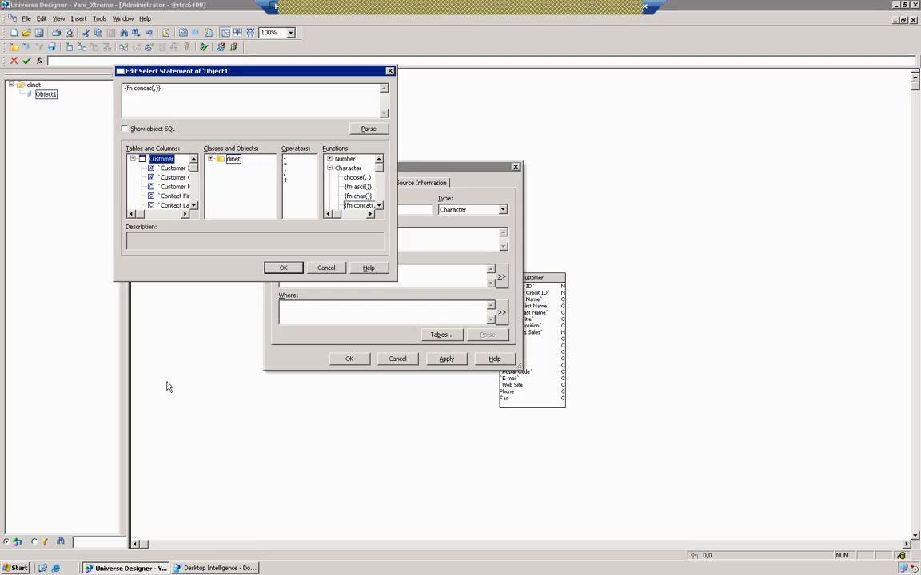
pyautogui.click(168, 197)
pyautogui.doubleClick(168, 198)
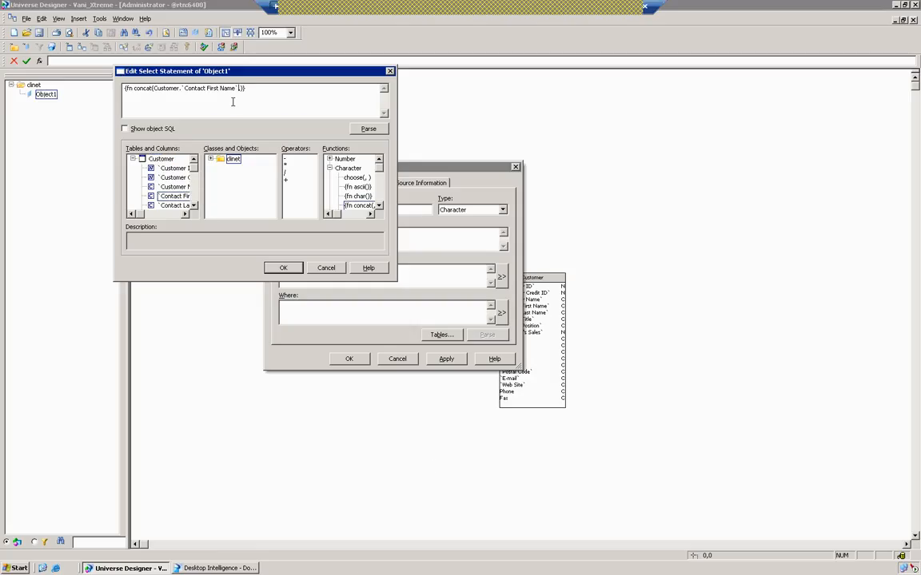
pyautogui.doubleClick(181, 206)
pyautogui.click(283, 268)
pyautogui.click(446, 359)
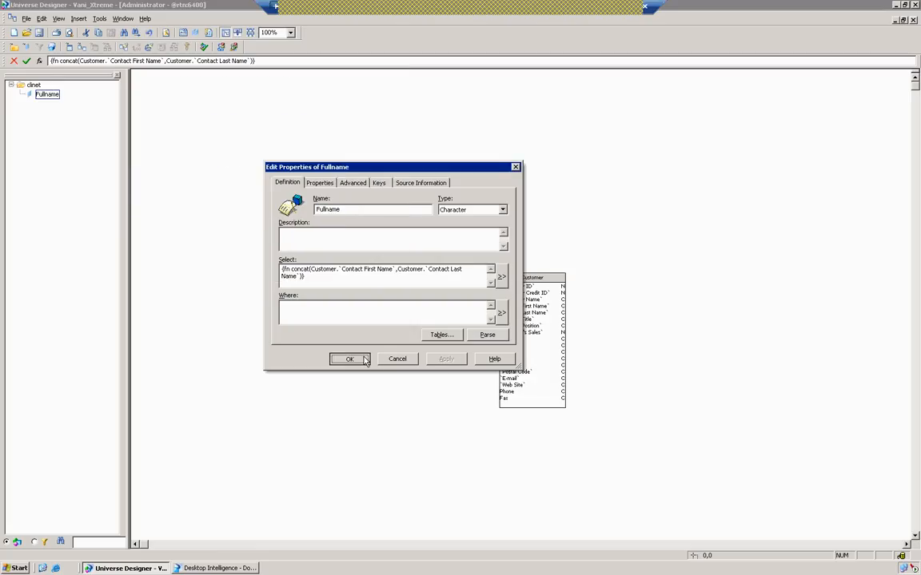
pyautogui.click(350, 359)
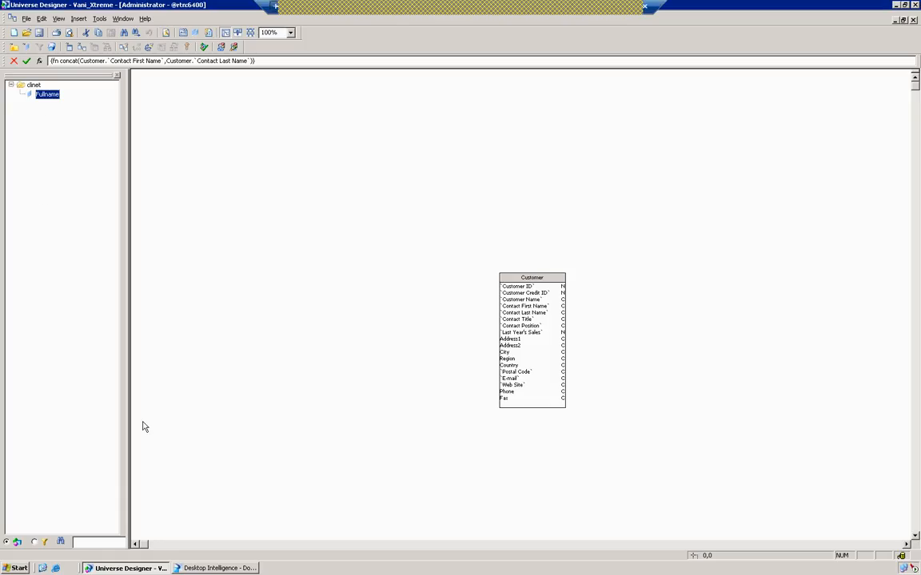
# - In Desktop Intelligence, refresh the universe list and close Document2 without saving
pyautogui.click(221, 569)
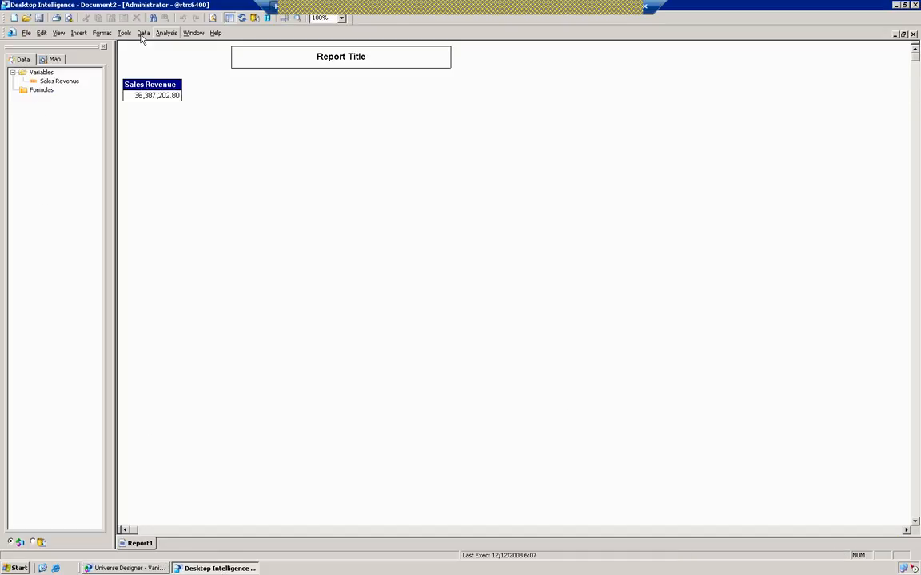
pyautogui.click(125, 32)
pyautogui.click(133, 46)
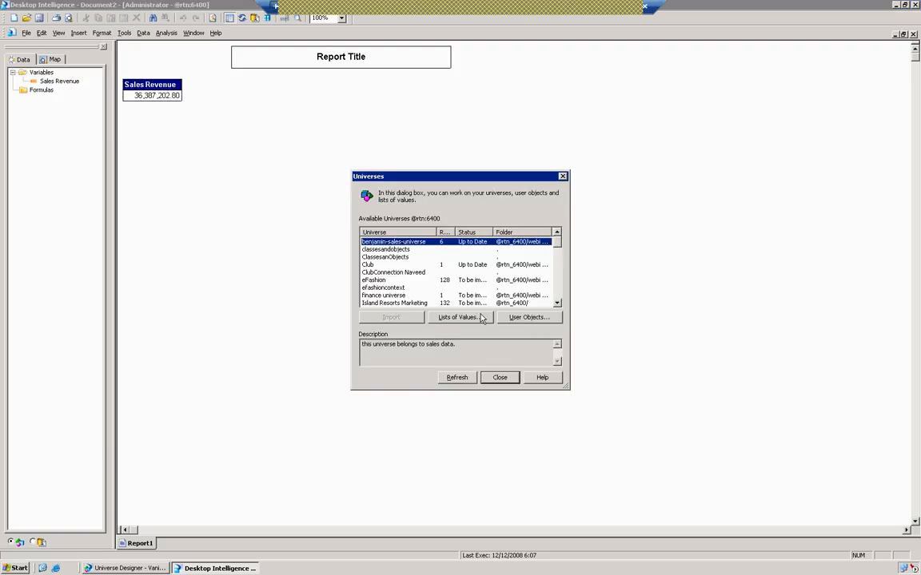
pyautogui.click(462, 378)
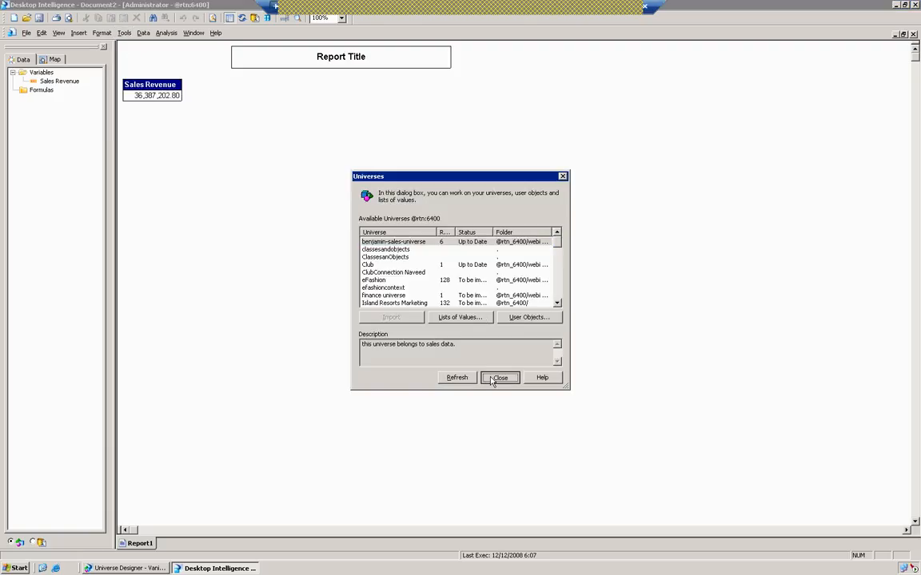
pyautogui.click(500, 378)
pyautogui.click(914, 35)
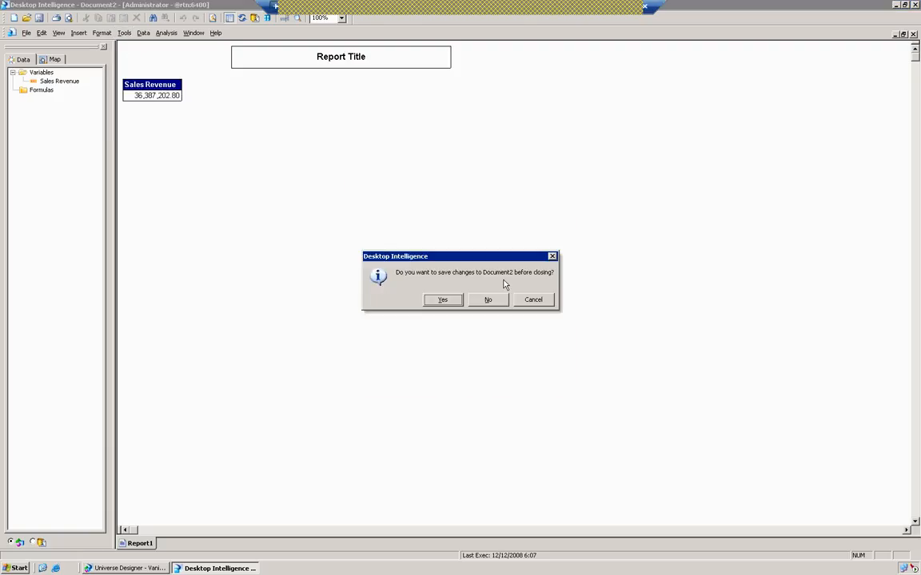
pyautogui.click(471, 300)
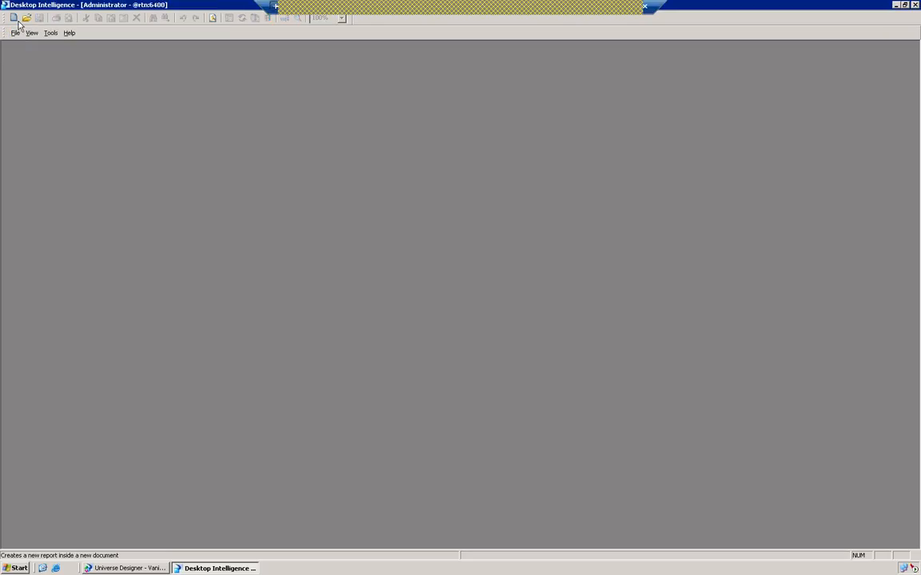
# - Start a new report in the wizard using the Vani_Xtreme universe
pyautogui.click(13, 18)
pyautogui.click(530, 378)
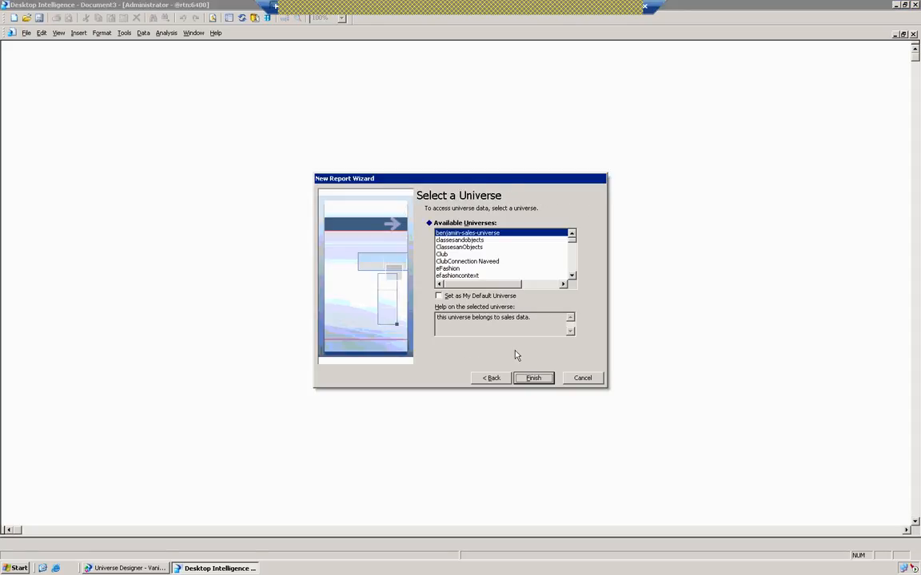
pyautogui.click(494, 269)
pyautogui.press('Down')
pyautogui.press('Down')
pyautogui.press('Down')
pyautogui.press('Down')
pyautogui.press('Down')
pyautogui.press('Down')
pyautogui.press('Down')
pyautogui.press('Down')
pyautogui.press('Down')
pyautogui.press('Down')
pyautogui.press('Down')
pyautogui.press('Down')
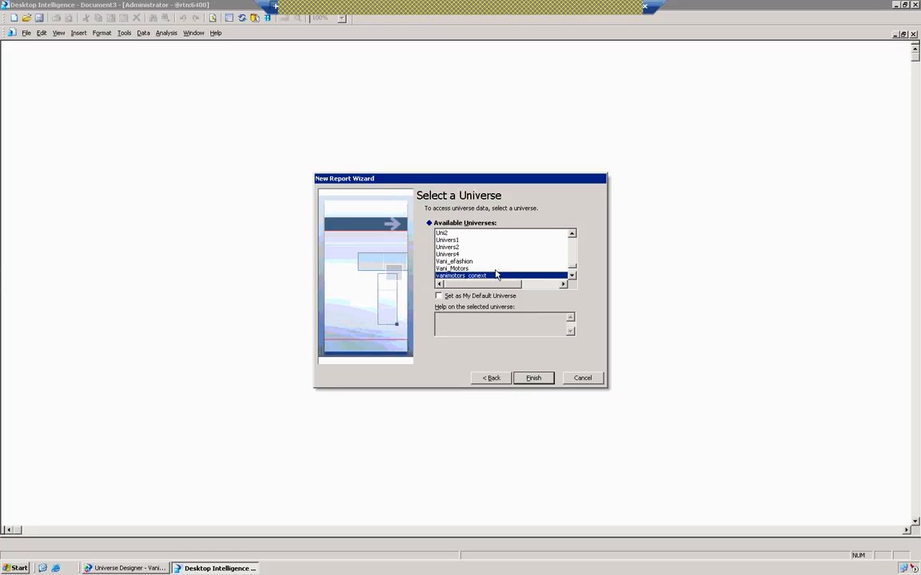
pyautogui.press('Down')
pyautogui.press('Down')
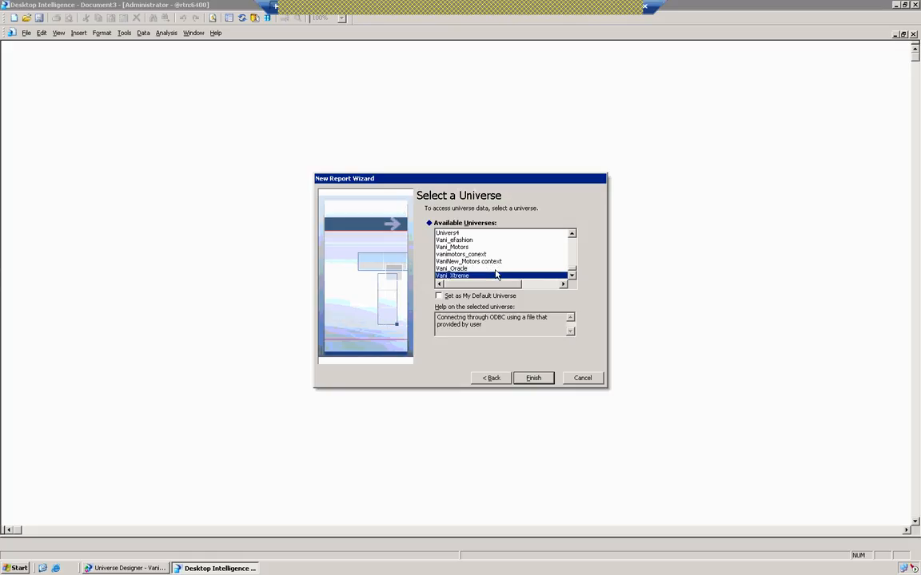
pyautogui.click(532, 378)
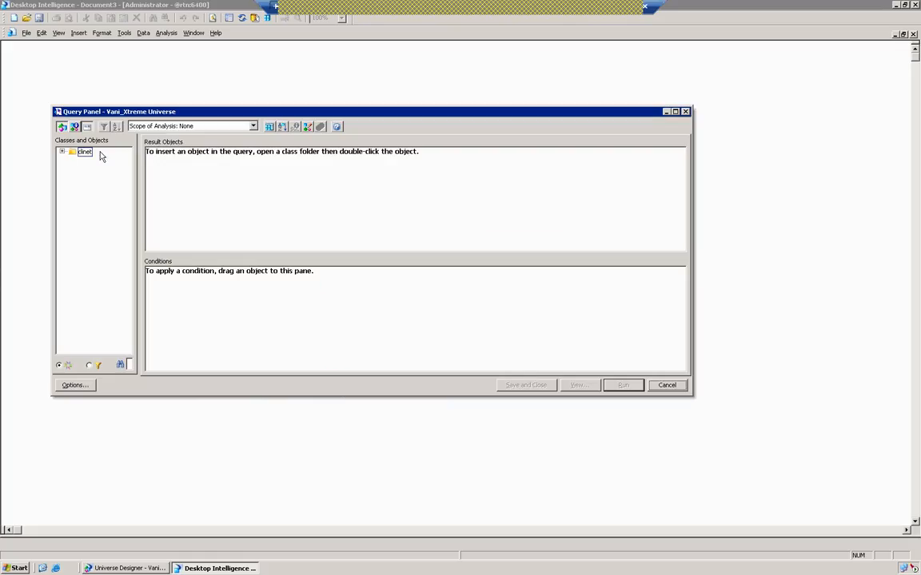
# - Add clinet's Fullname to Result Objects, run the query, then return to Universe Designer
pyautogui.doubleClick(80, 152)
pyautogui.click(97, 162)
pyautogui.doubleClick(97, 161)
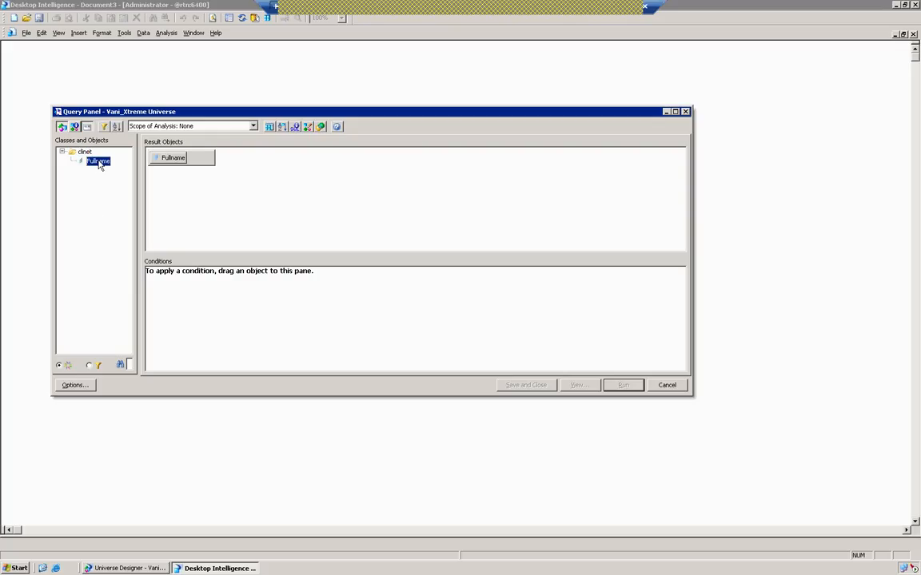
pyautogui.click(622, 385)
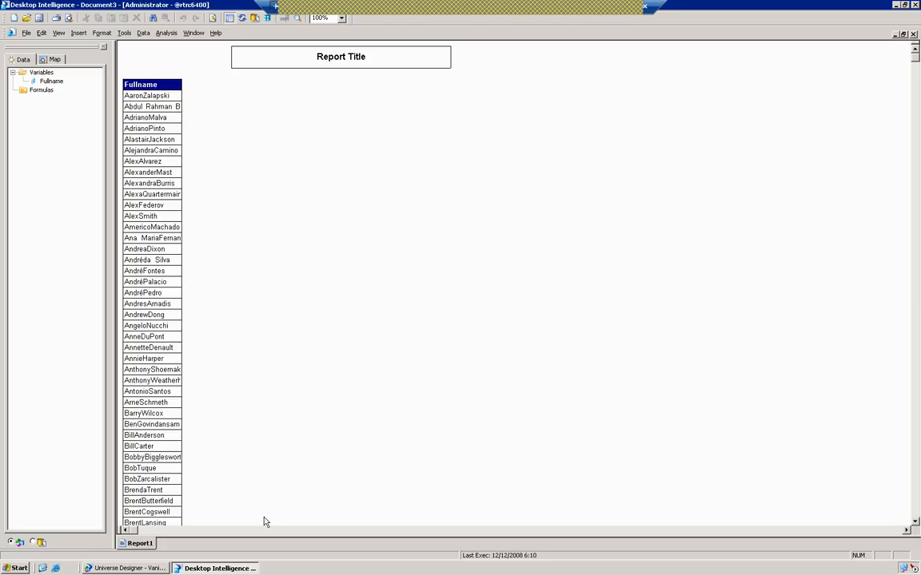
pyautogui.hotkey('alt', 'Tab')
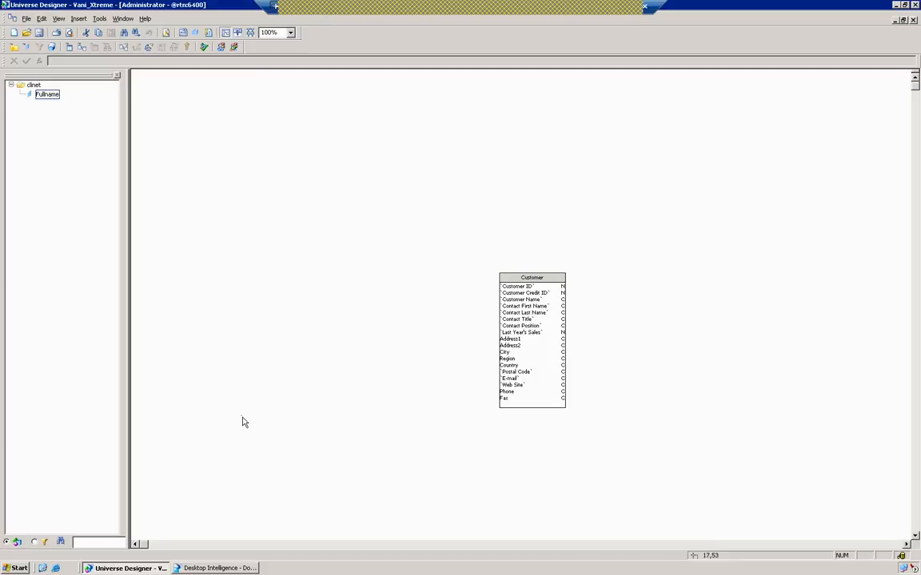
pyautogui.click(54, 99)
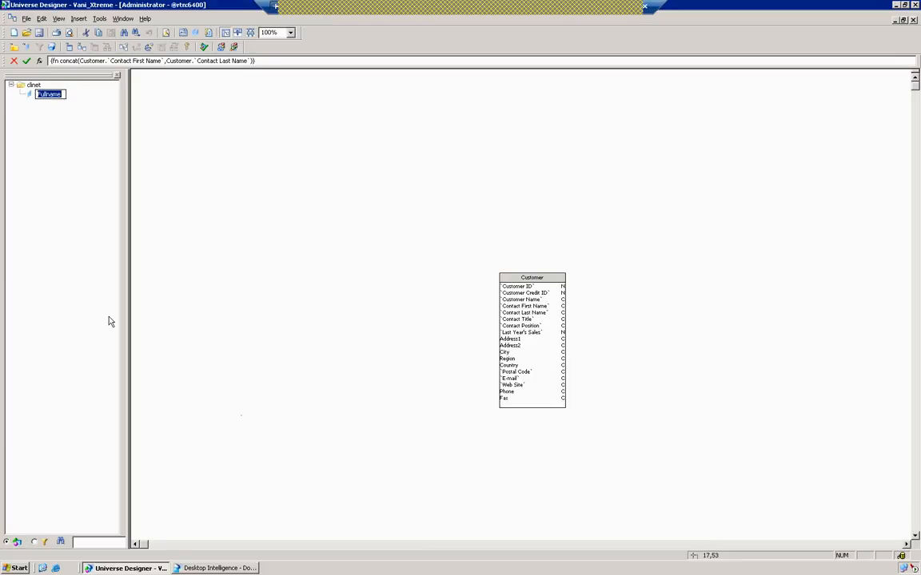
pyautogui.click(228, 569)
pyautogui.click(156, 569)
pyautogui.hotkey('alt', 'Tab')
pyautogui.click(239, 370)
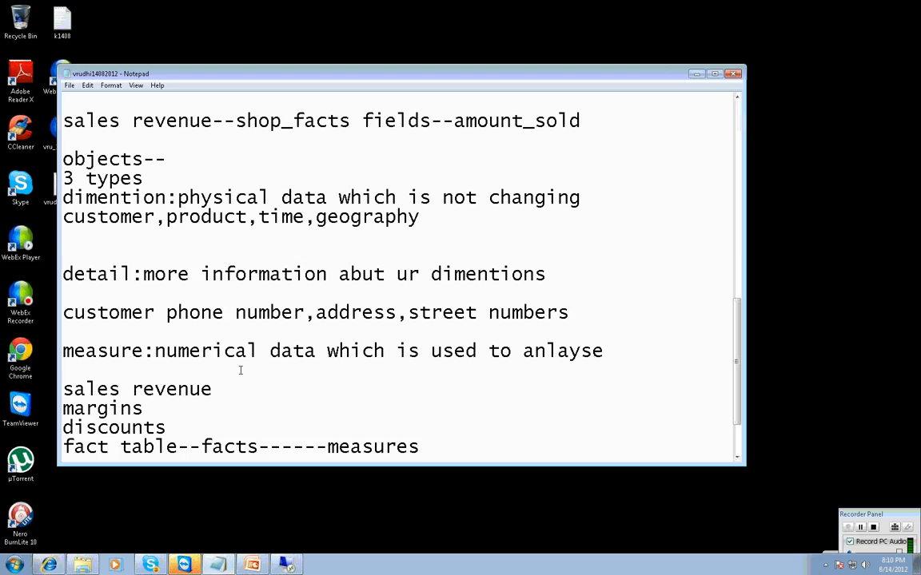
pyautogui.hotkey('alt', 'Tab')
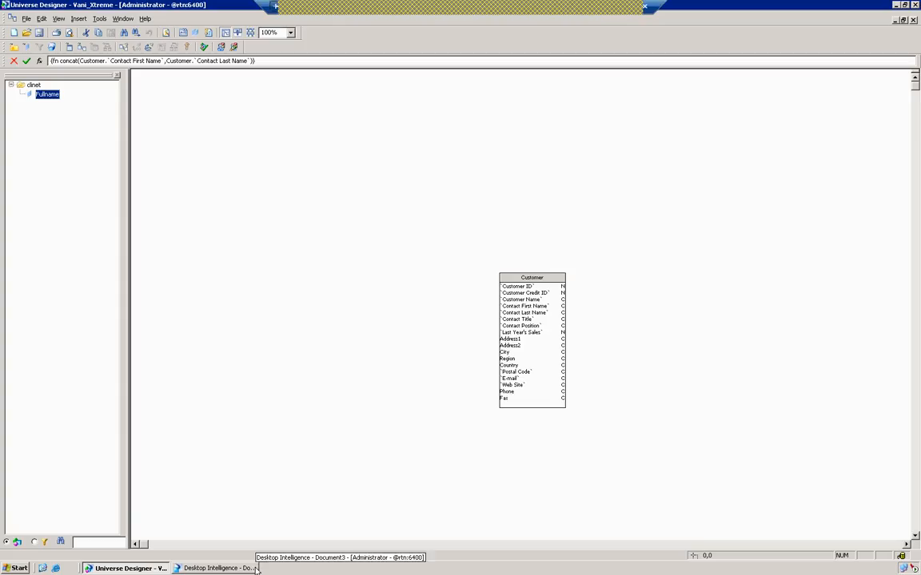
pyautogui.click(481, 465)
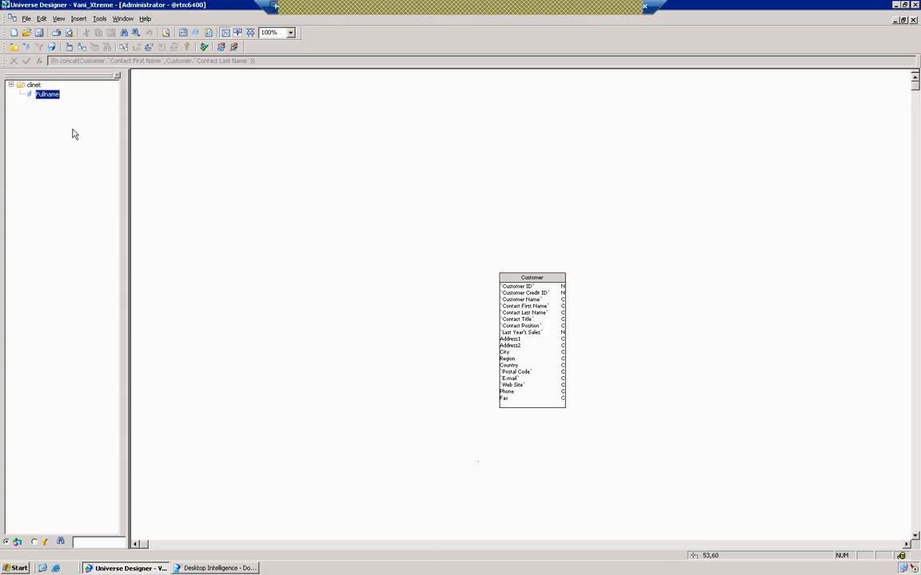
pyautogui.click(67, 118)
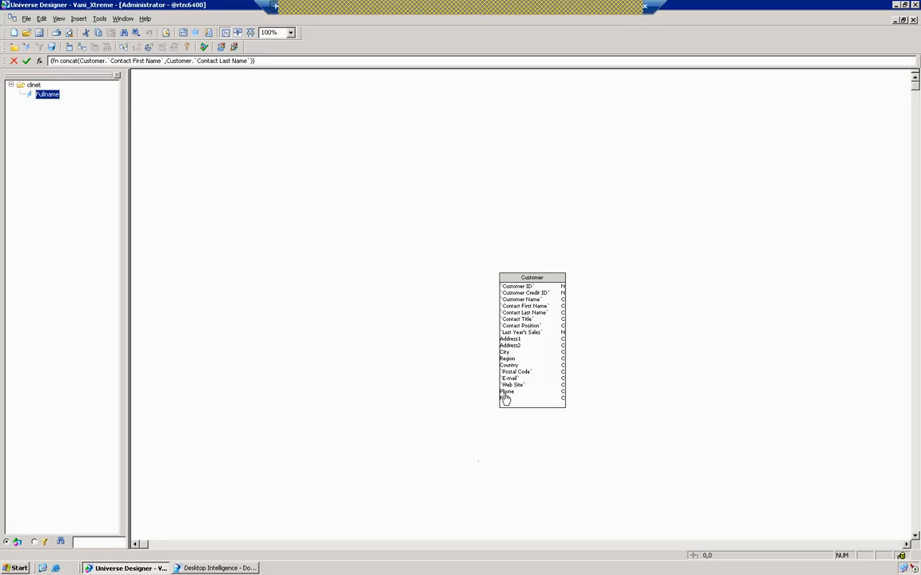
# - Drag the Customer Phone column into clinet and rename the object Phone number
pyautogui.moveTo(504, 393); pyautogui.dragTo(358, 360)
pyautogui.moveTo(230, 285); pyautogui.dragTo(47, 110)
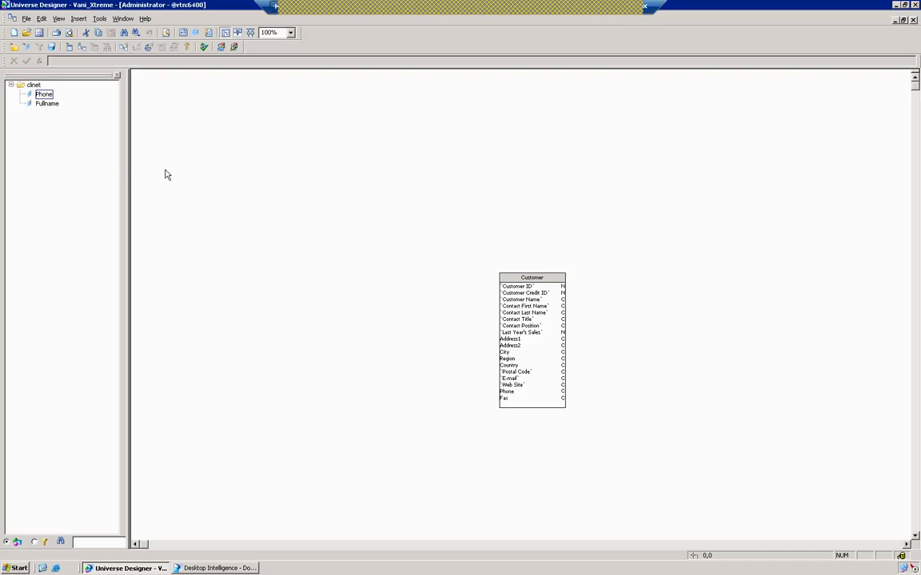
pyautogui.doubleClick(43, 94)
pyautogui.click(393, 215)
pyautogui.write('nu')
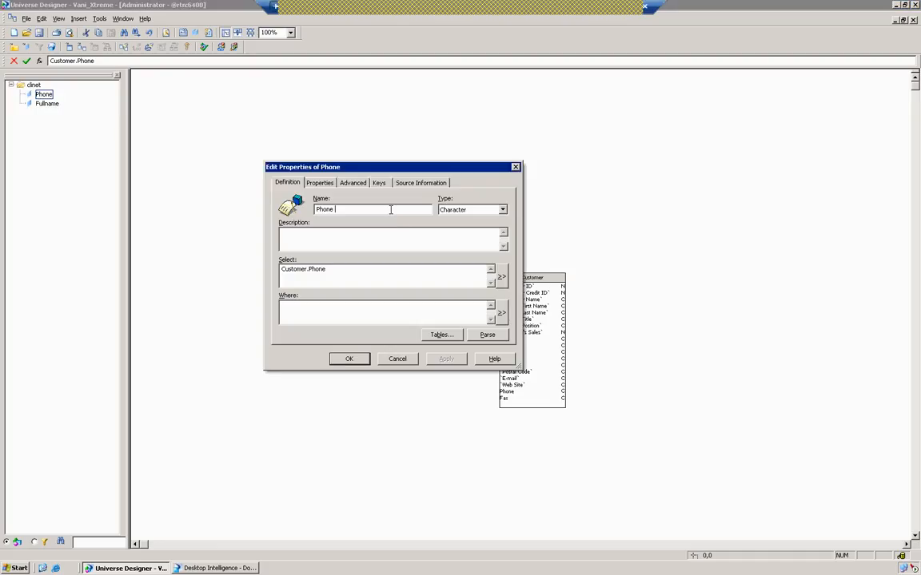
pyautogui.write('mber')
# - Qualify Phone number as a Detail of Fullname and apply the changes
pyautogui.click(316, 182)
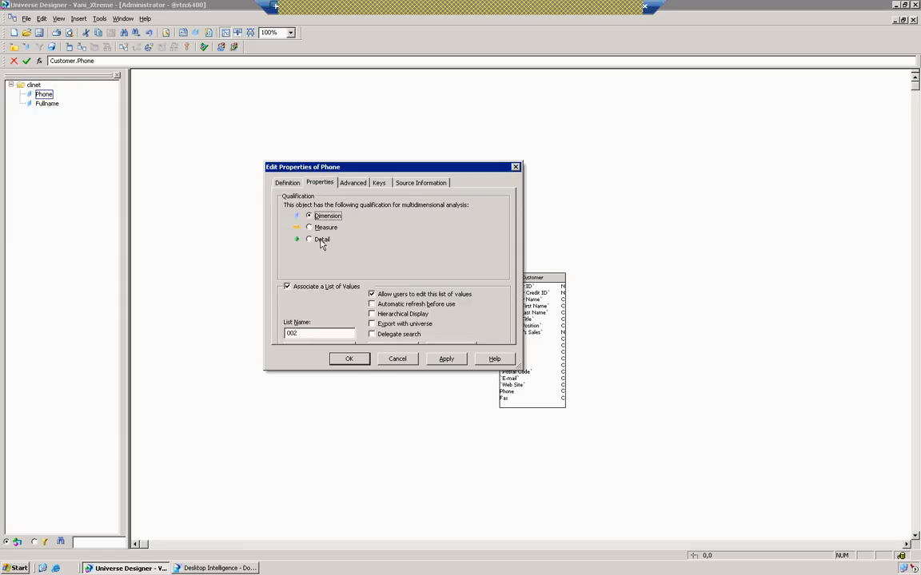
pyautogui.click(322, 239)
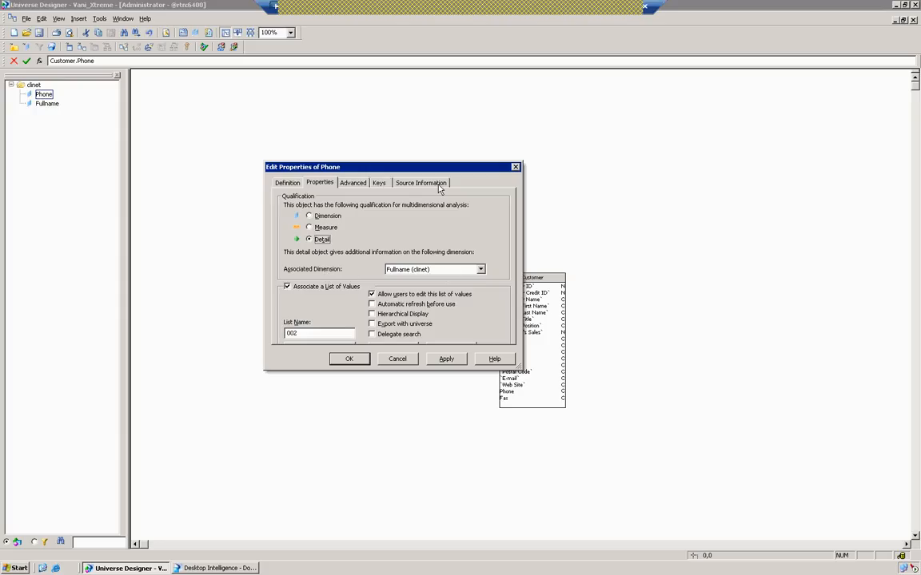
pyautogui.click(442, 360)
pyautogui.click(359, 361)
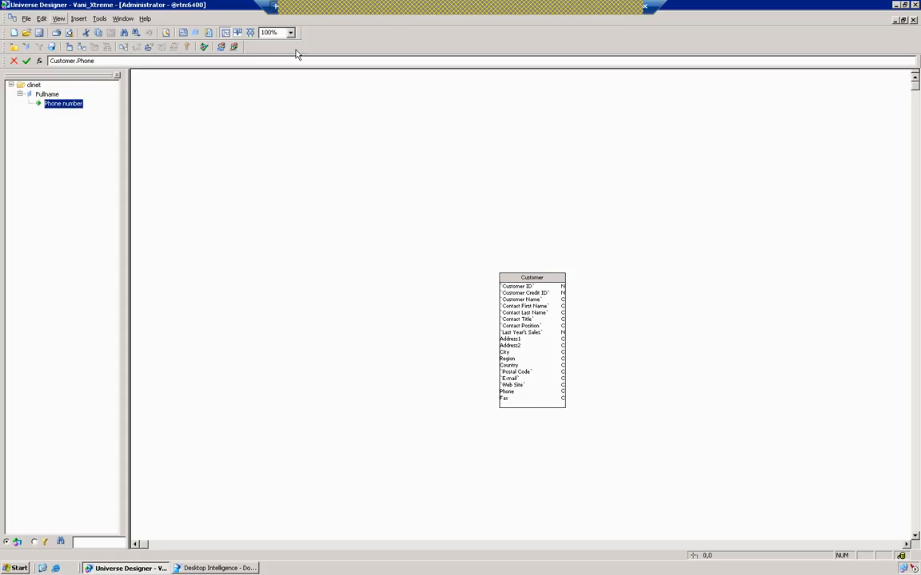
# - Open 07+Universe+Design+6+v1 locally and present slide 5, The Classes and Objects Window
pyautogui.click(625, 10)
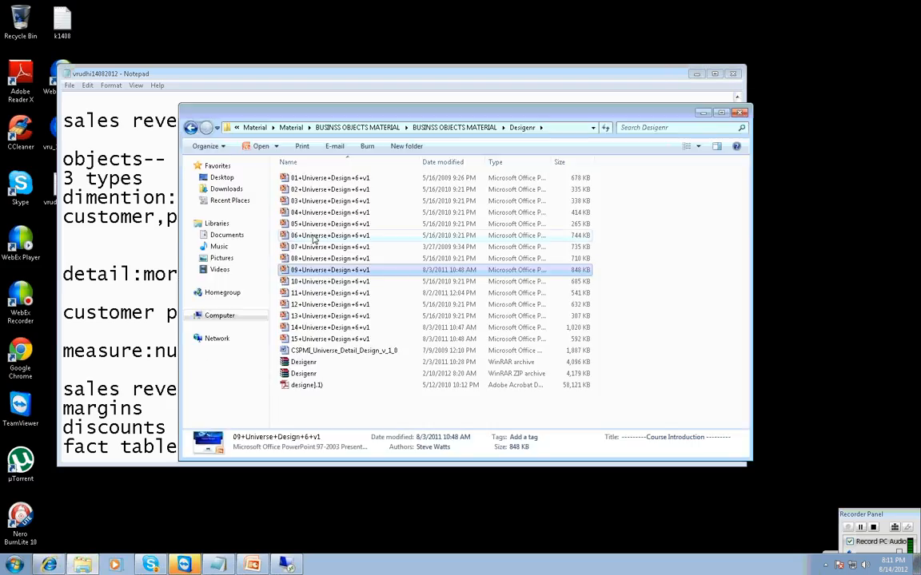
pyautogui.doubleClick(470, 246)
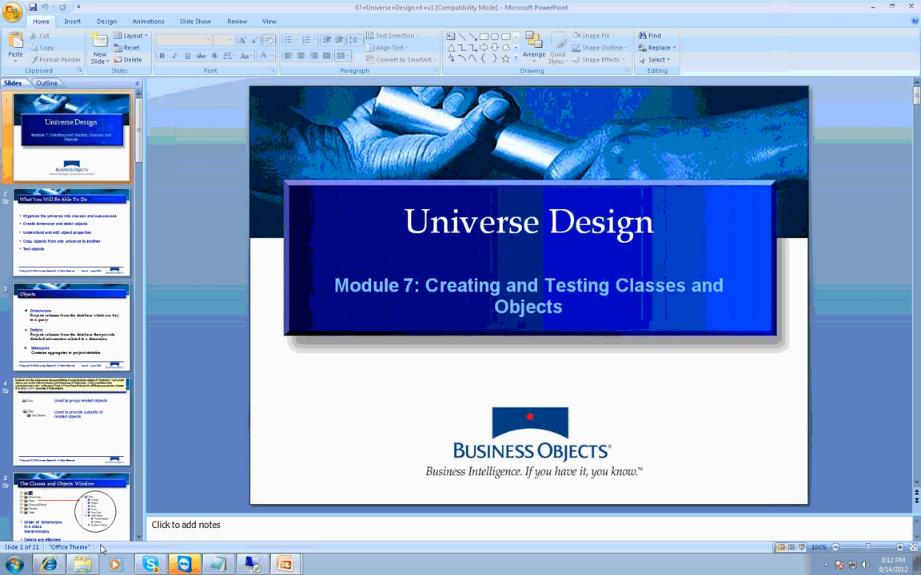
pyautogui.click(100, 534)
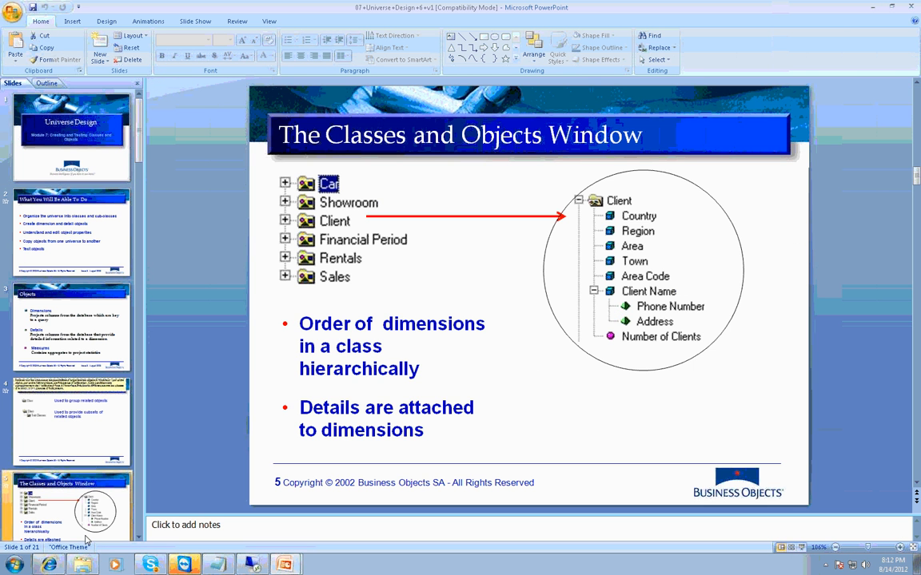
pyautogui.click(803, 548)
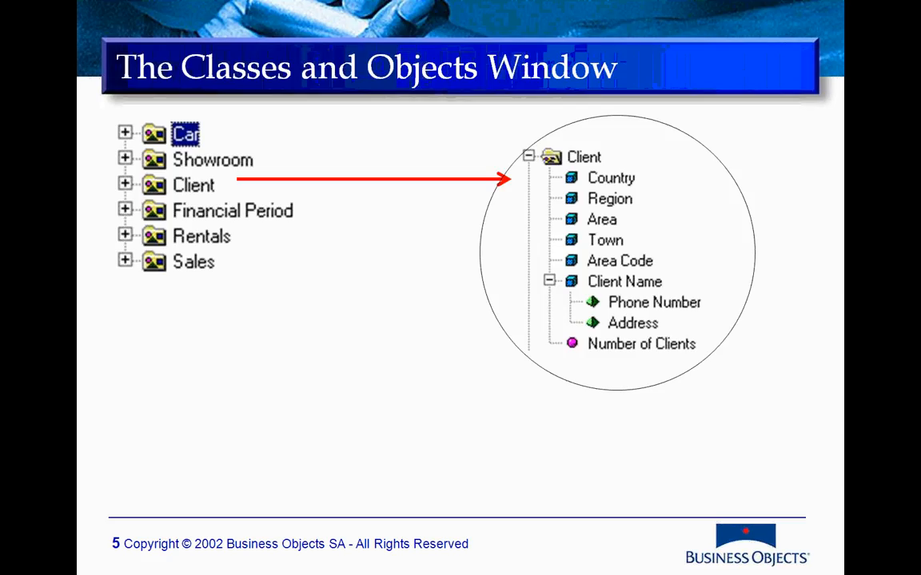
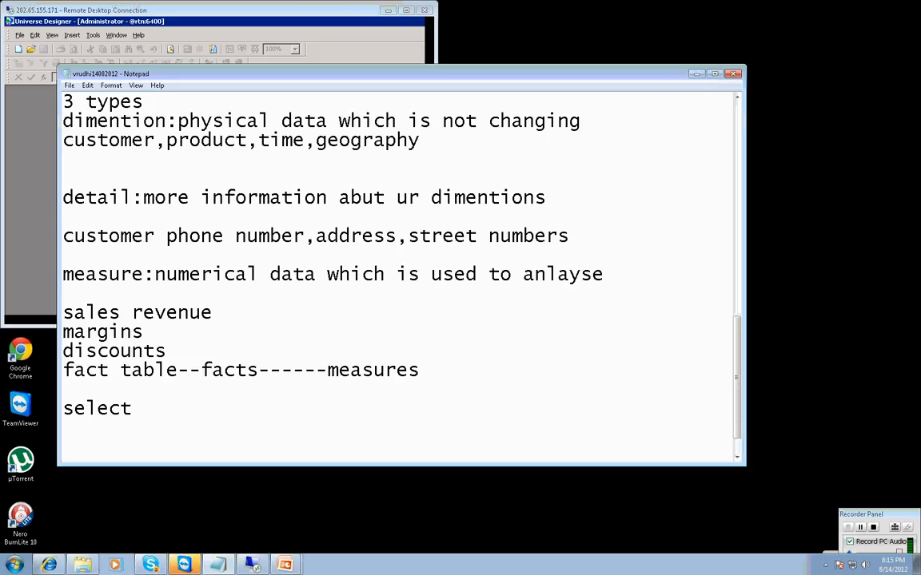
# - Start a new line below the 'select * from employee' query in the Notepad notes
pyautogui.press('Return')
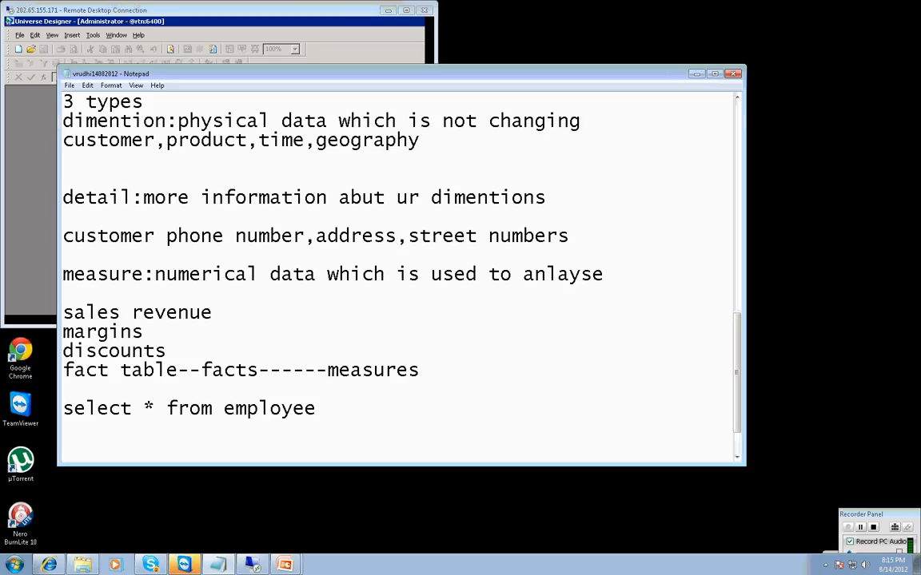
# - Add a where ename= clause with a sample name, then highlight ename and the equals operator
pyautogui.press('Return')
pyautogui.write('where n')
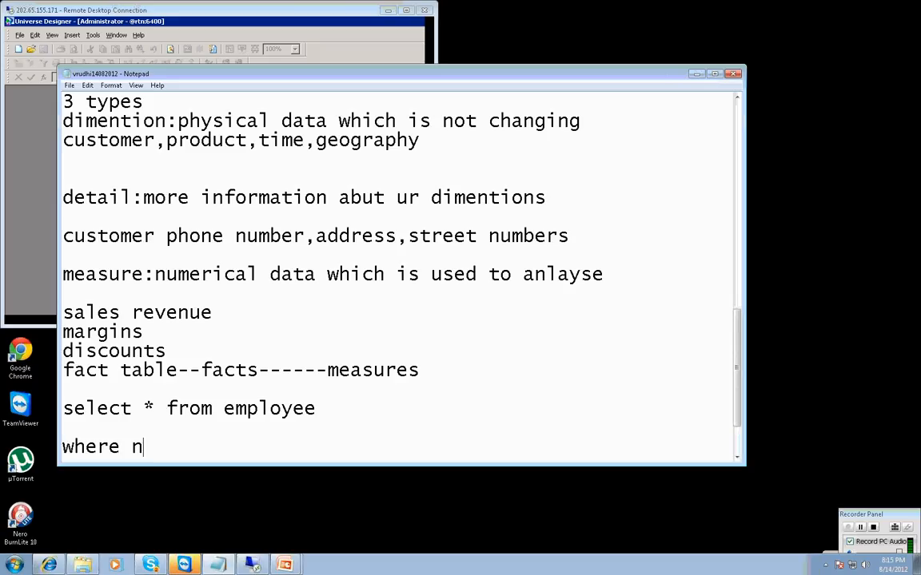
pyautogui.press('BackSpace')
pyautogui.write('dna')
pyautogui.press('BackSpace')
pyautogui.press('BackSpace')
pyautogui.press('BackSpace')
pyautogui.write('ename=sru')
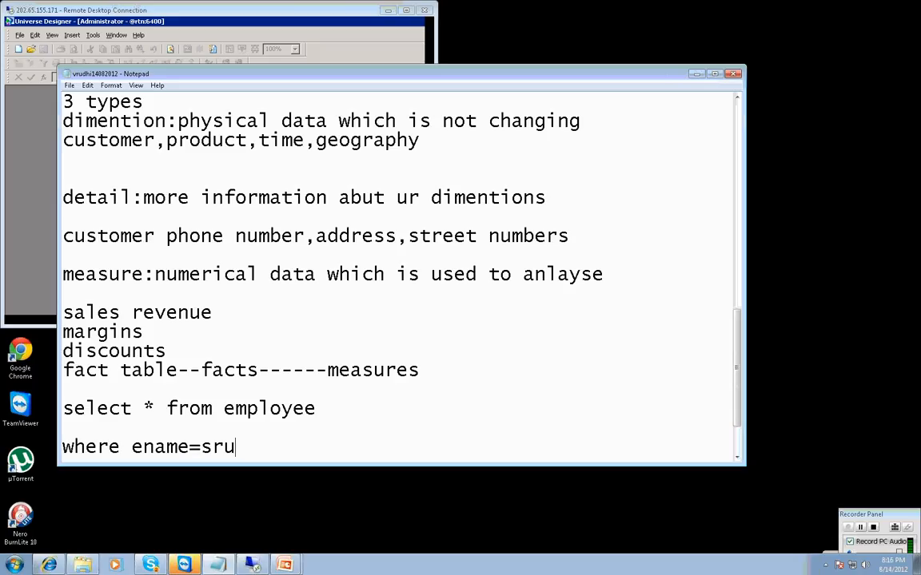
pyautogui.write('thi')
pyautogui.hotkey('shift', 'Left')
pyautogui.hotkey('shift', 'Left')
pyautogui.hotkey('shift', 'Left')
pyautogui.hotkey('shift', 'Left')
pyautogui.hotkey('shift', 'Left')
pyautogui.hotkey('shift', 'Left')
pyautogui.hotkey('shift', 'Left')
pyautogui.hotkey('shift', 'Left')
pyautogui.hotkey('shift', 'Left')
pyautogui.hotkey('shift', 'Left')
pyautogui.hotkey('shift', 'Left')
pyautogui.hotkey('shift', 'Left')
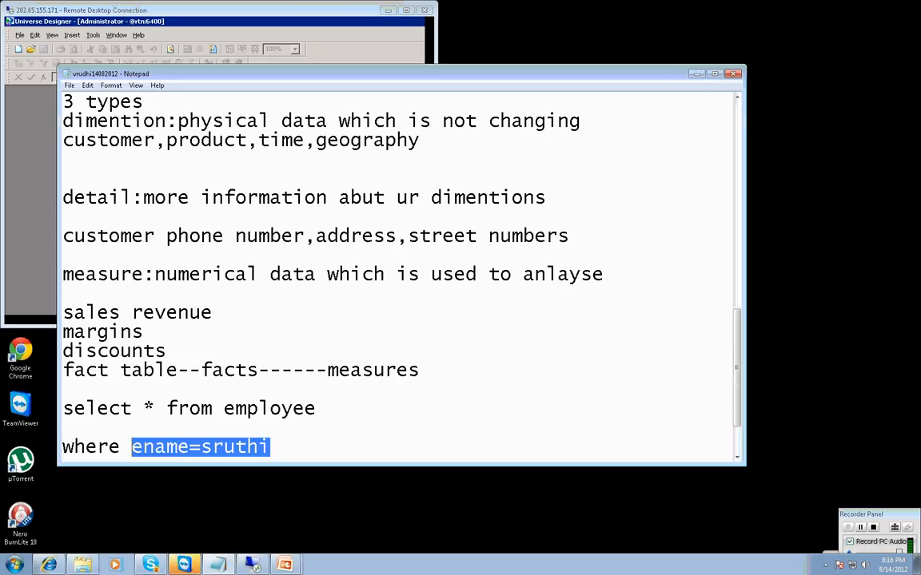
pyautogui.hotkey('shift', 'Left')
pyautogui.hotkey('shift', 'Left')
pyautogui.hotkey('shift', 'Left')
pyautogui.hotkey('shift', 'Left')
pyautogui.hotkey('shift', 'Left')
pyautogui.hotkey('shift', 'Left')
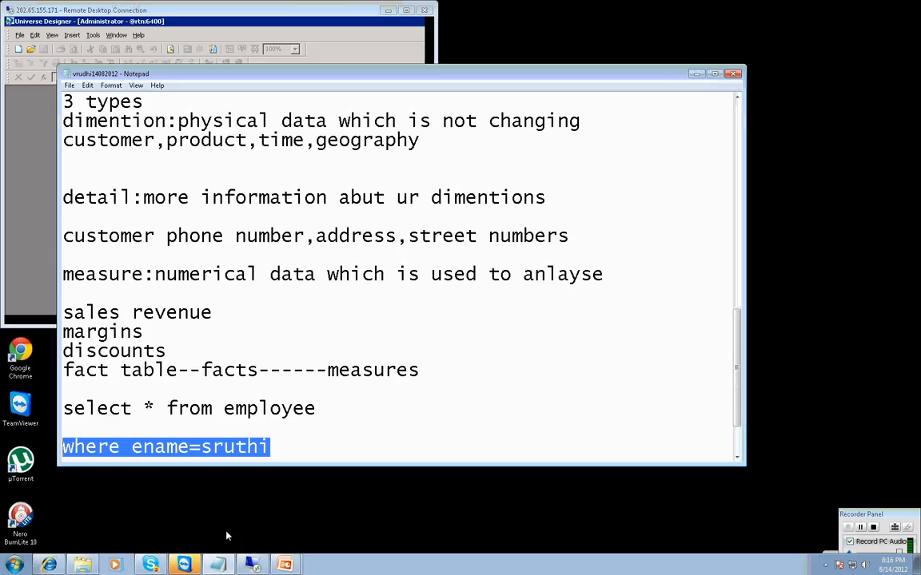
pyautogui.moveTo(264, 459); pyautogui.dragTo(100, 415)
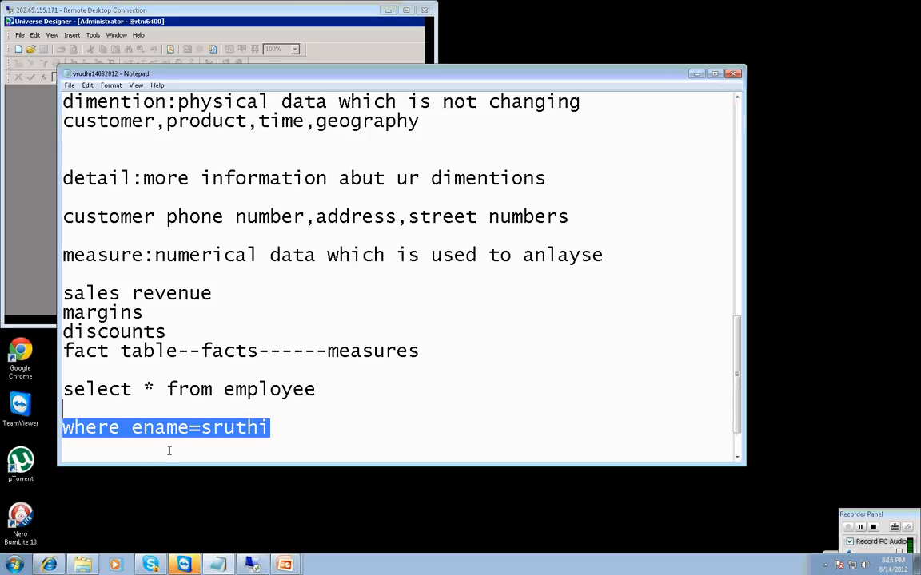
pyautogui.click(133, 428)
pyautogui.moveTo(133, 428); pyautogui.dragTo(277, 435)
pyautogui.click(189, 427)
pyautogui.click(202, 427)
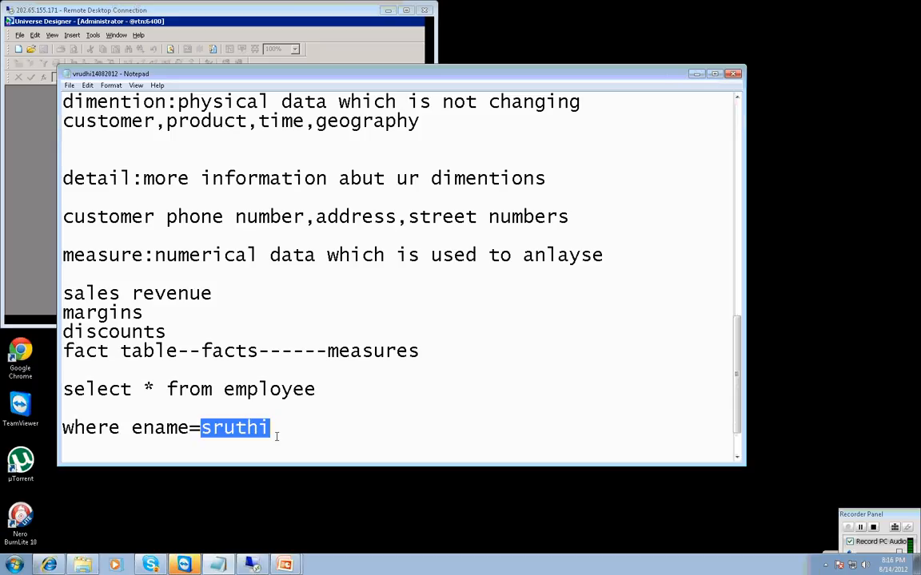
pyautogui.click(277, 436)
# - Add the line 'filed or object operator operand' beneath the where clause
pyautogui.press('Return')
pyautogui.write('filed or objue')
pyautogui.press('BackSpace')
pyautogui.press('BackSpace')
pyautogui.write('ect  operator       operand')
pyautogui.press('Return')
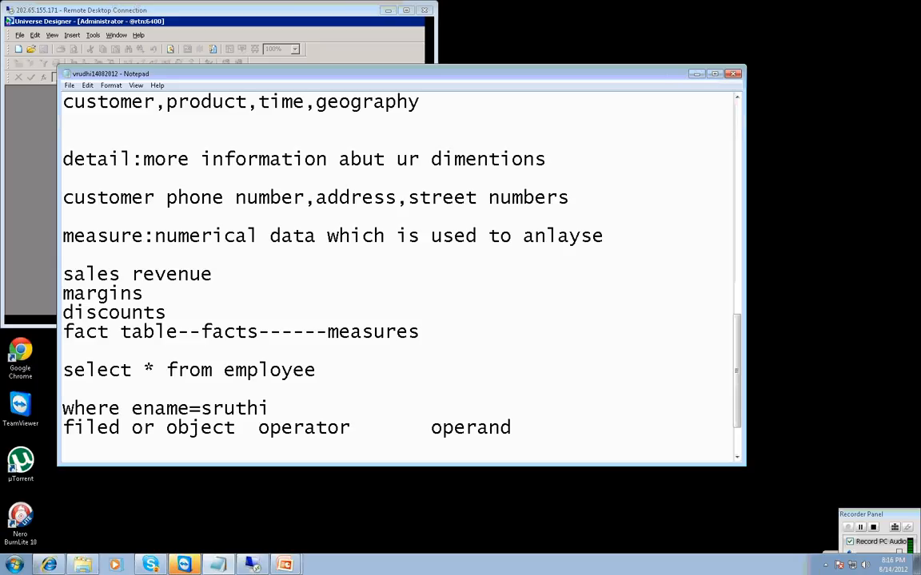
# - Write the notes 'in the business objects' and 'designer report developer'
pyautogui.press('Return')
pyautogui.press('Return')
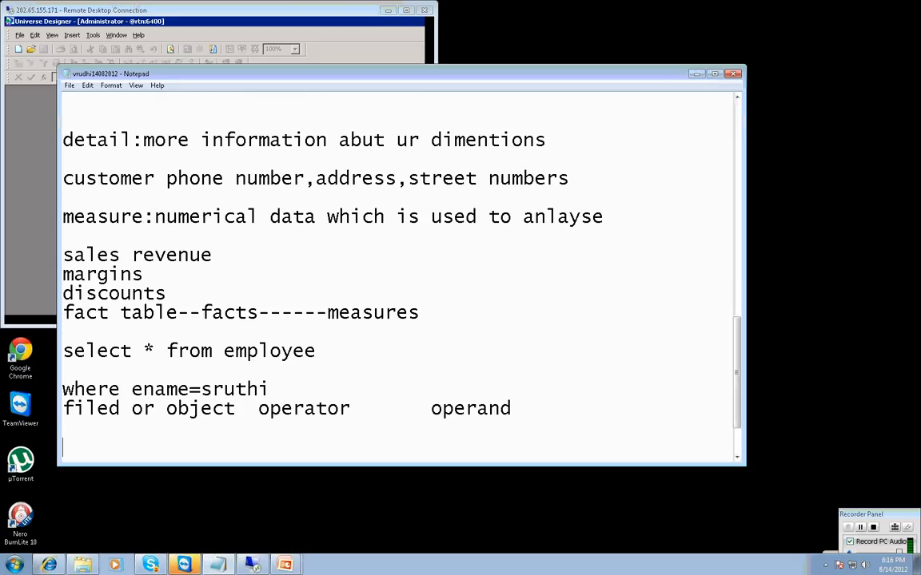
pyautogui.write('in the ')
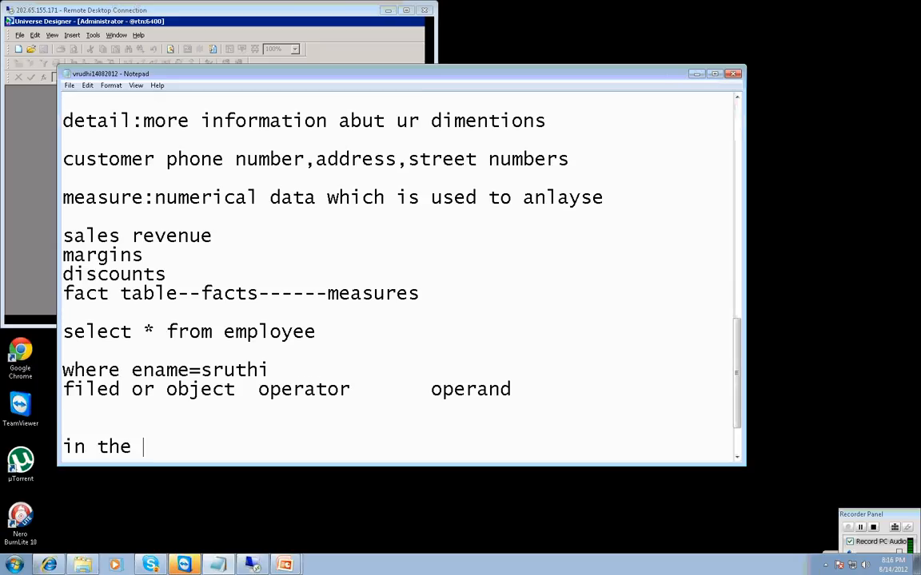
pyautogui.write('businss')
pyautogui.press('BackSpace')
pyautogui.press('BackSpace')
pyautogui.write('ess objects')
pyautogui.press('Return')
pyautogui.press('Return')
pyautogui.write('desingerreport devloper')
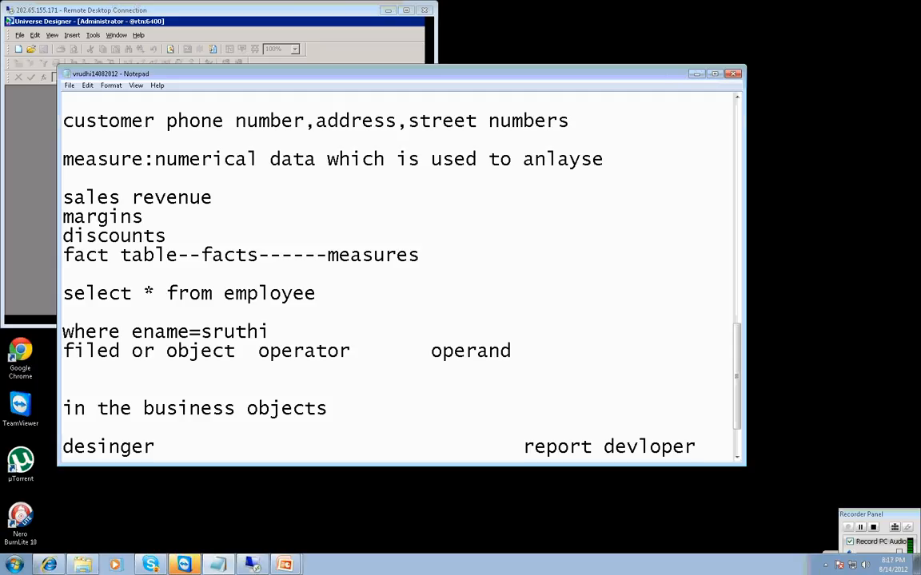
pyautogui.click(637, 447)
pyautogui.write('e')
pyautogui.press('End')
pyautogui.press('Return')
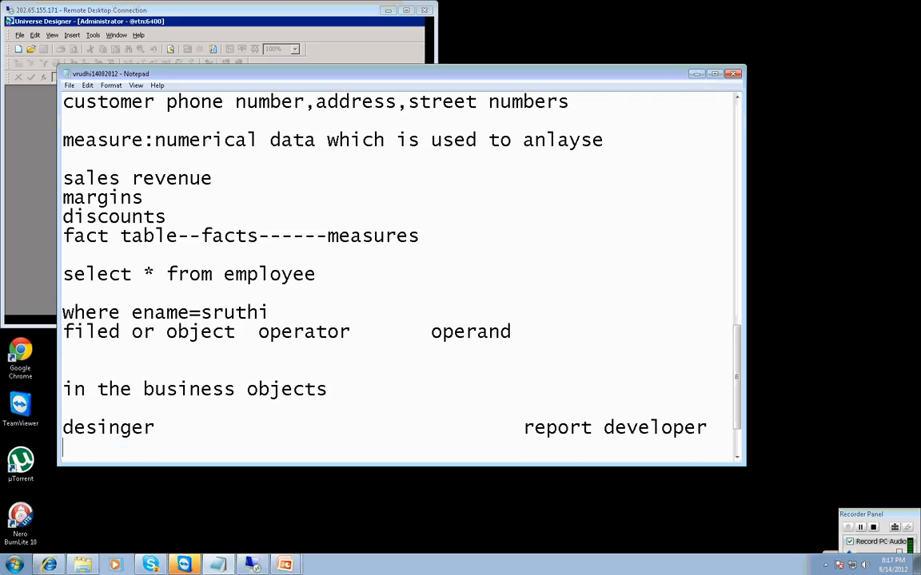
pyautogui.press('Return')
# - List universe level, object level and table level, adding 'two types of restrictions' under universe level
pyautogui.write('unive')
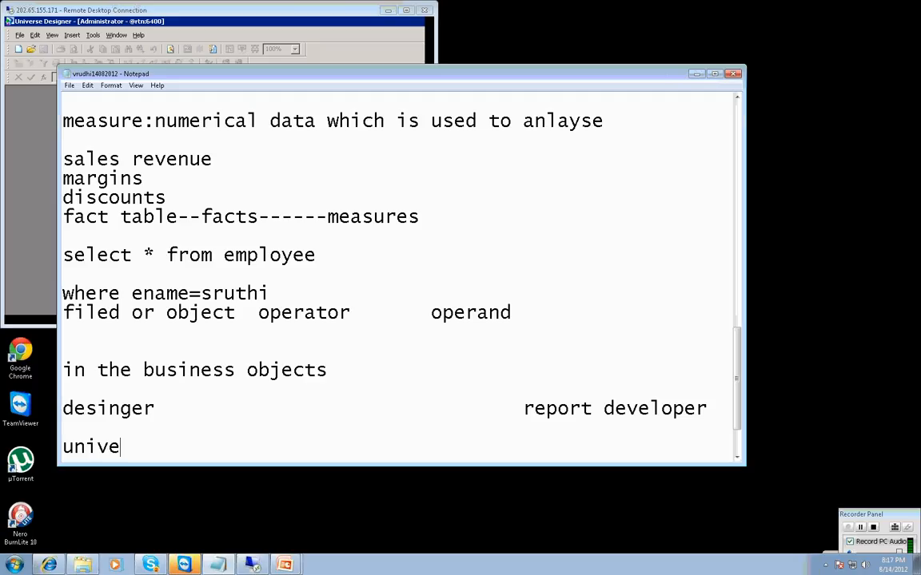
pyautogui.write('se level---')
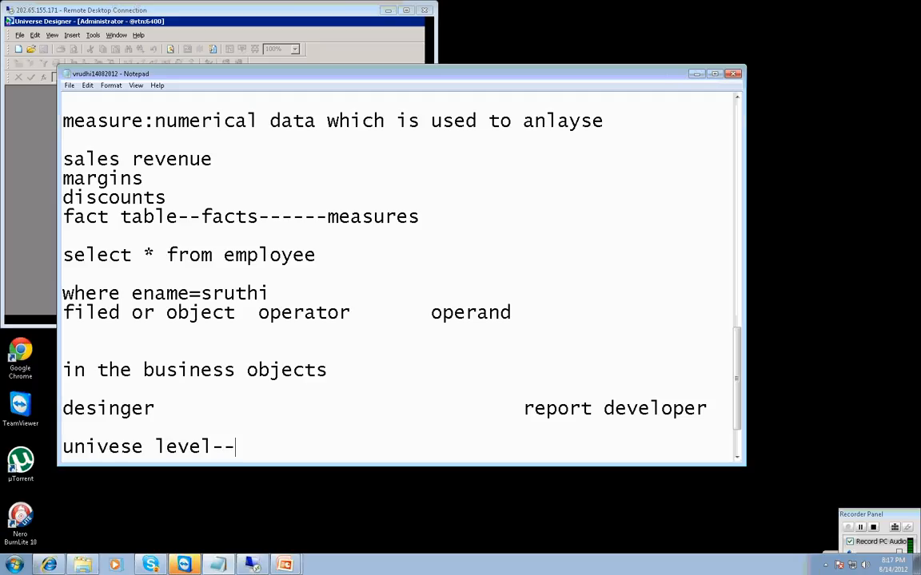
pyautogui.press('Return')
pyautogui.press('Return')
pyautogui.write('object ')
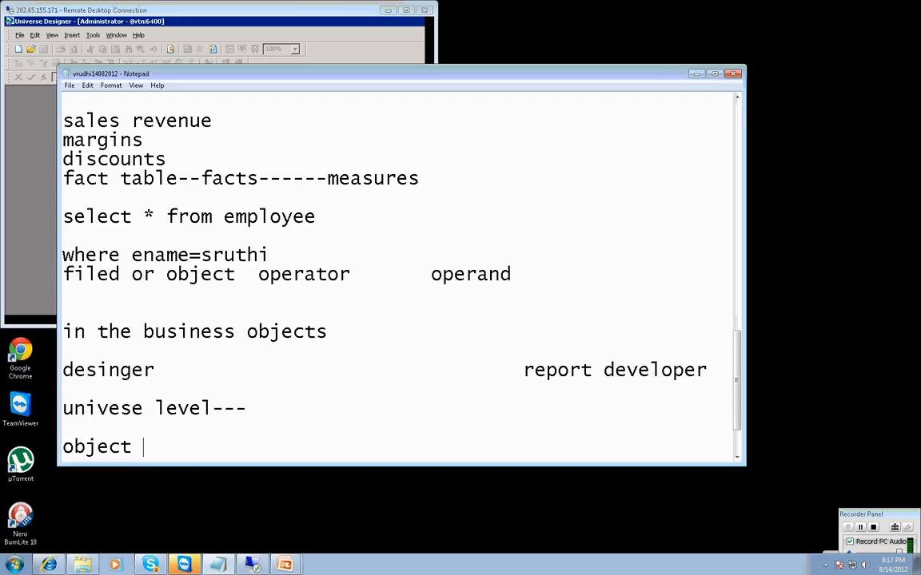
pyautogui.write('level--')
pyautogui.press('Return')
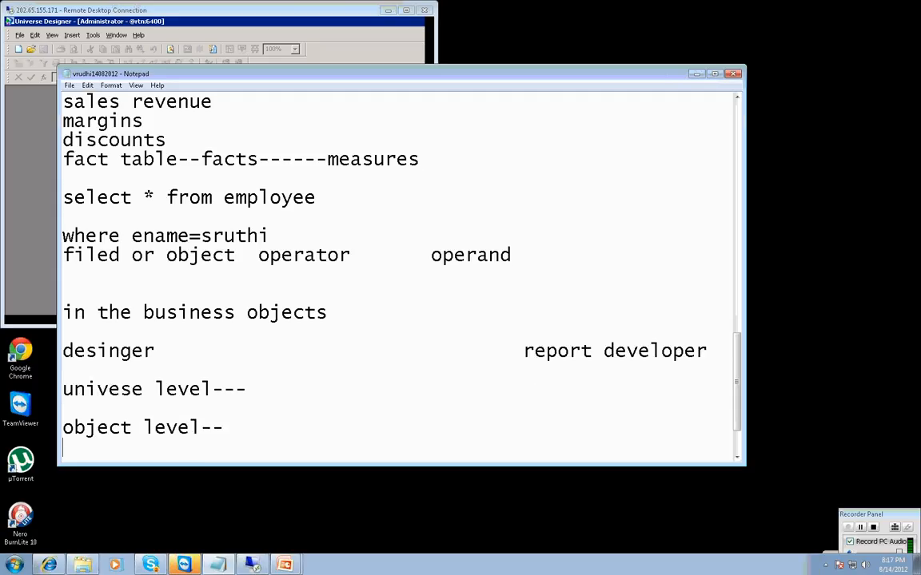
pyautogui.press('Return')
pyautogui.write('table level')
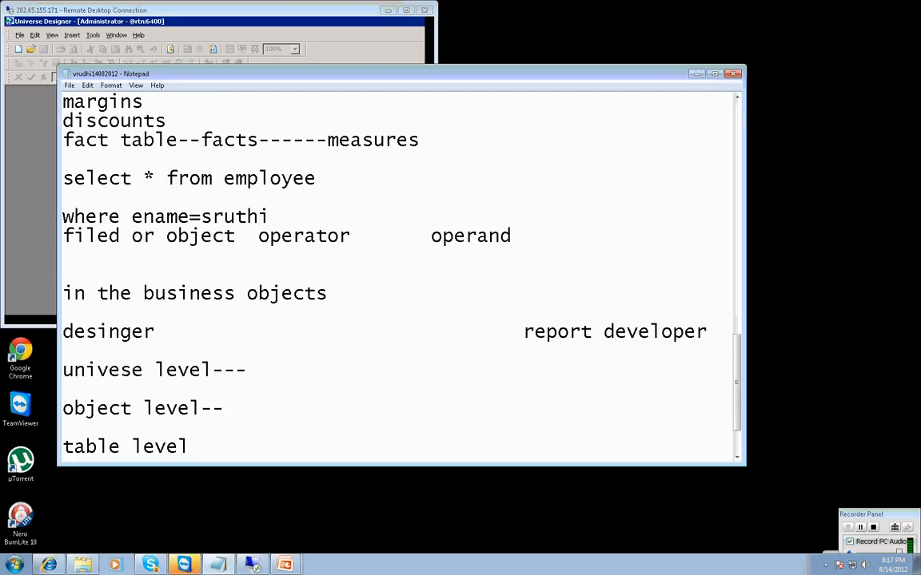
pyautogui.write('----')
pyautogui.press('Up')
pyautogui.press('Up')
pyautogui.press('Up')
pyautogui.write('two ty')
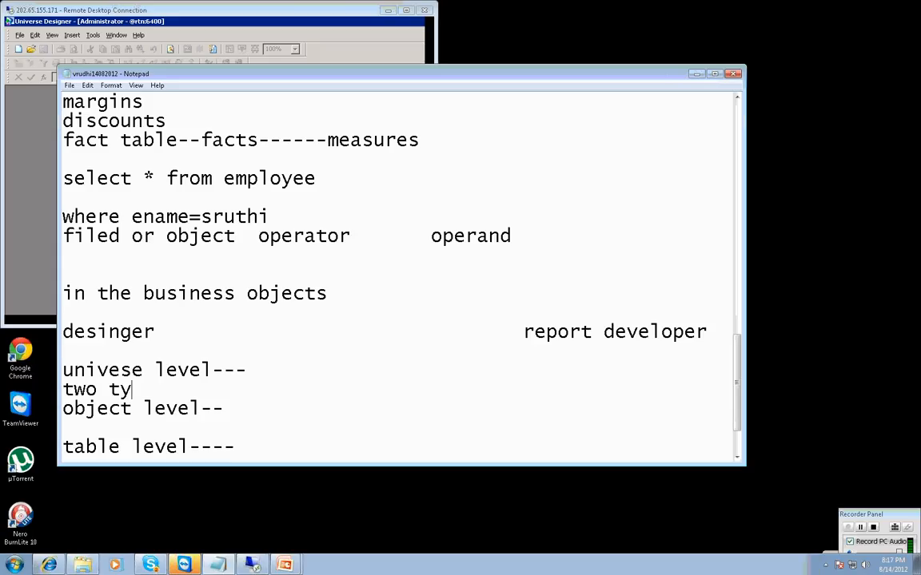
pyautogui.write('pes of restrictions')
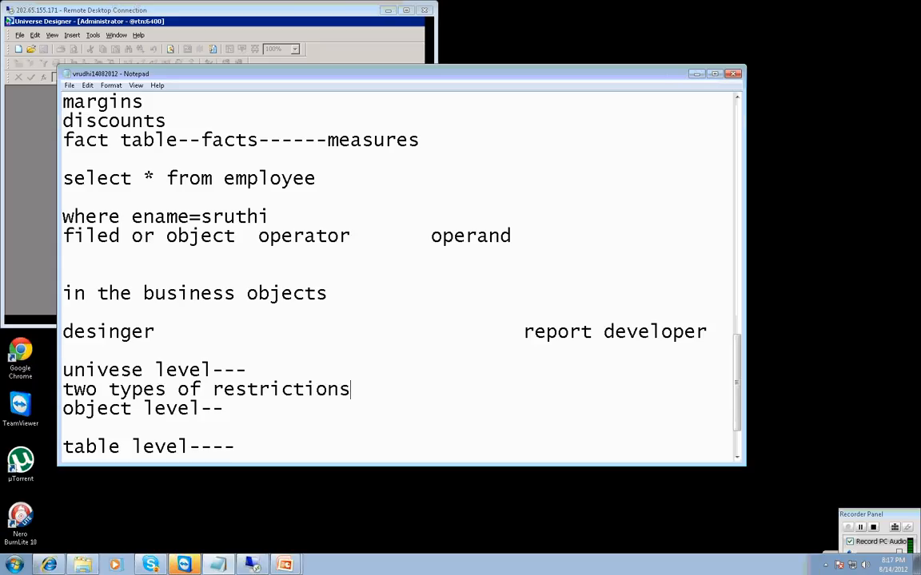
pyautogui.press('Home')
pyautogui.press('Down')
# - Maximize the remote Designer session and open ClassesanObjects.unv from the recent files
pyautogui.click(73, 447)
pyautogui.click(217, 565)
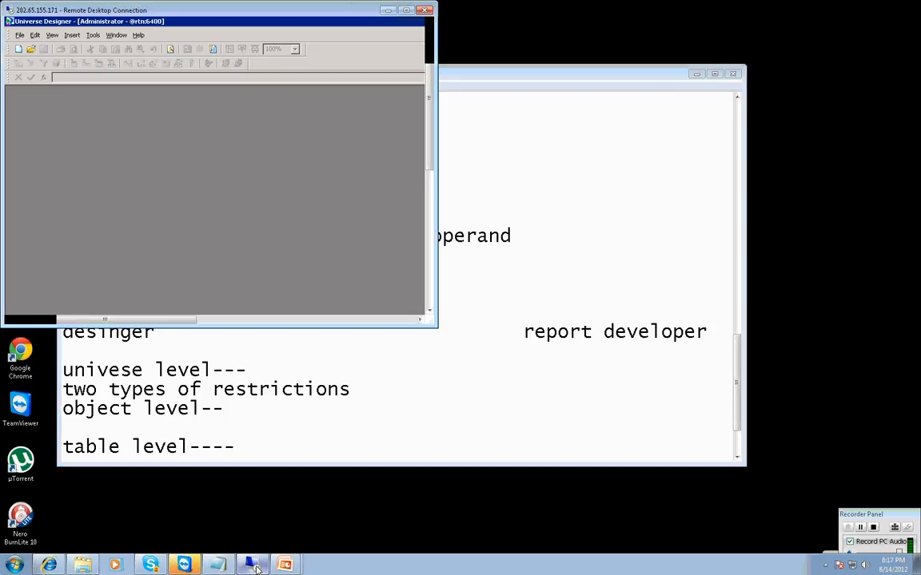
pyautogui.doubleClick(119, 11)
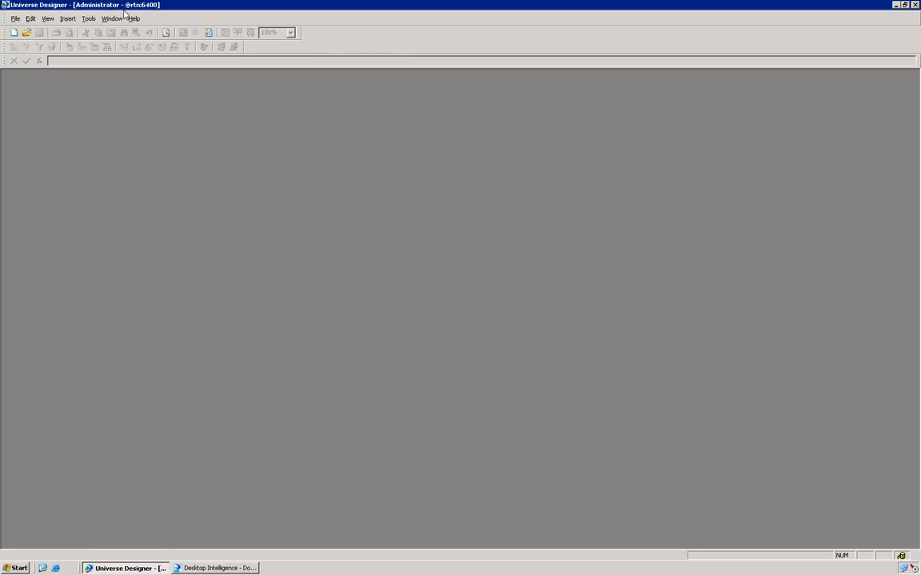
pyautogui.click(19, 14)
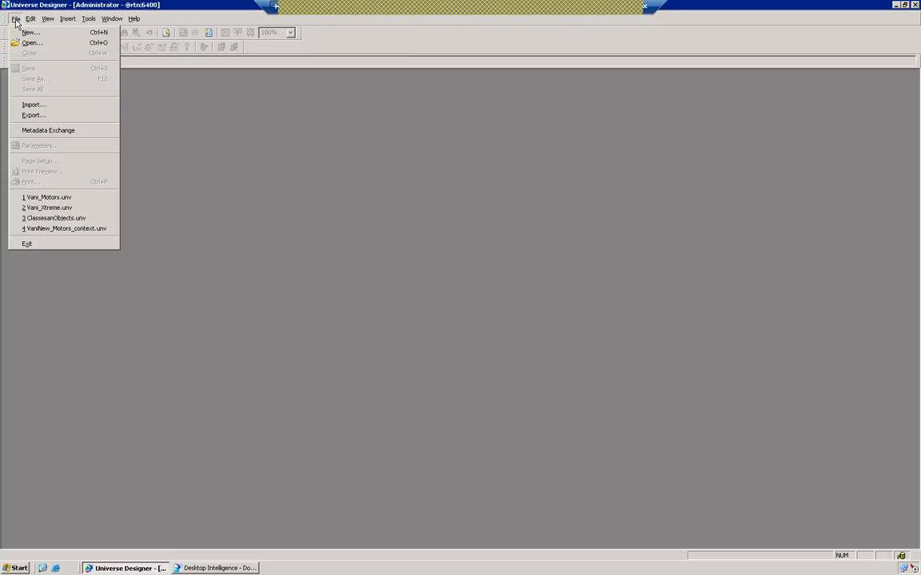
pyautogui.click(98, 202)
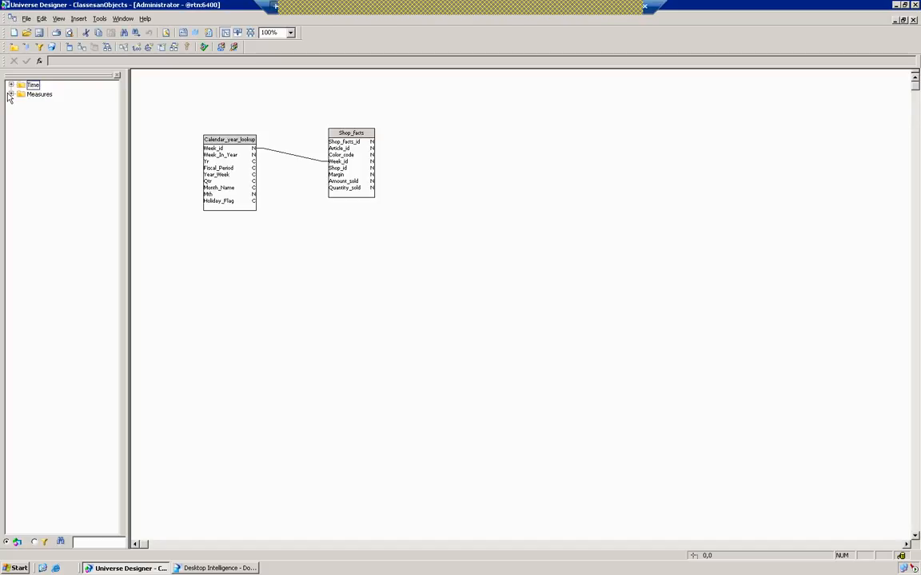
# - Expand the Measures and Time classes to reveal Sales Revenue and the year object
pyautogui.click(36, 94)
pyautogui.click(11, 94)
pyautogui.click(10, 85)
pyautogui.click(50, 94)
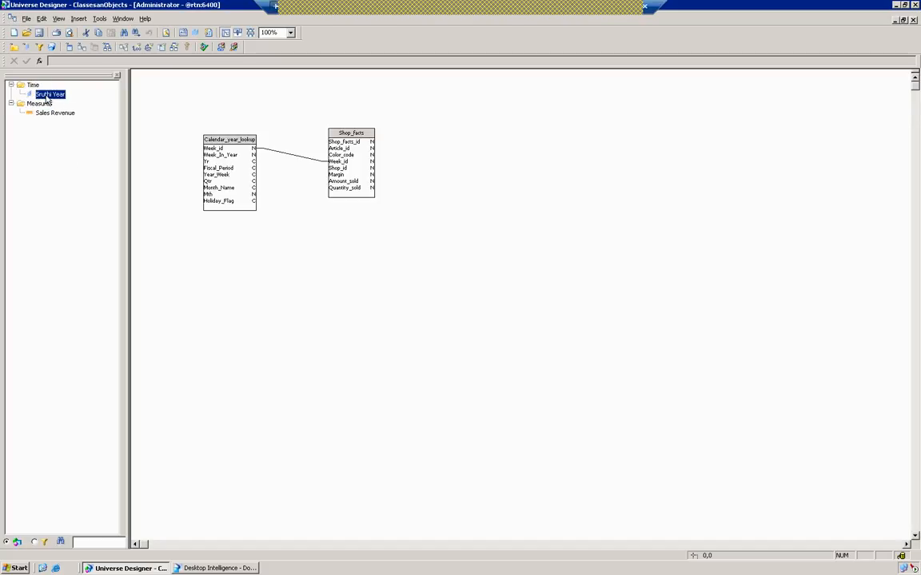
pyautogui.click(216, 568)
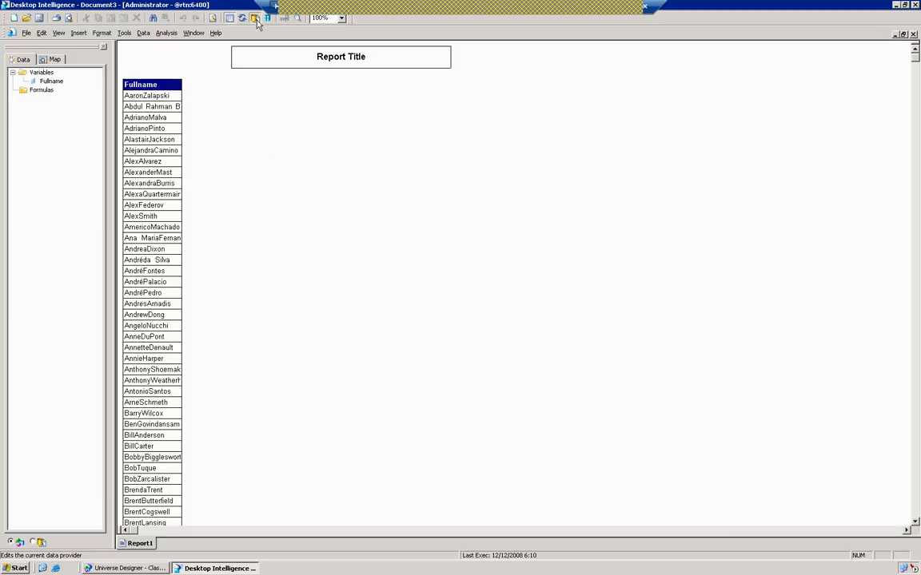
# - Close the Document3 report without saving its changes
pyautogui.click(229, 18)
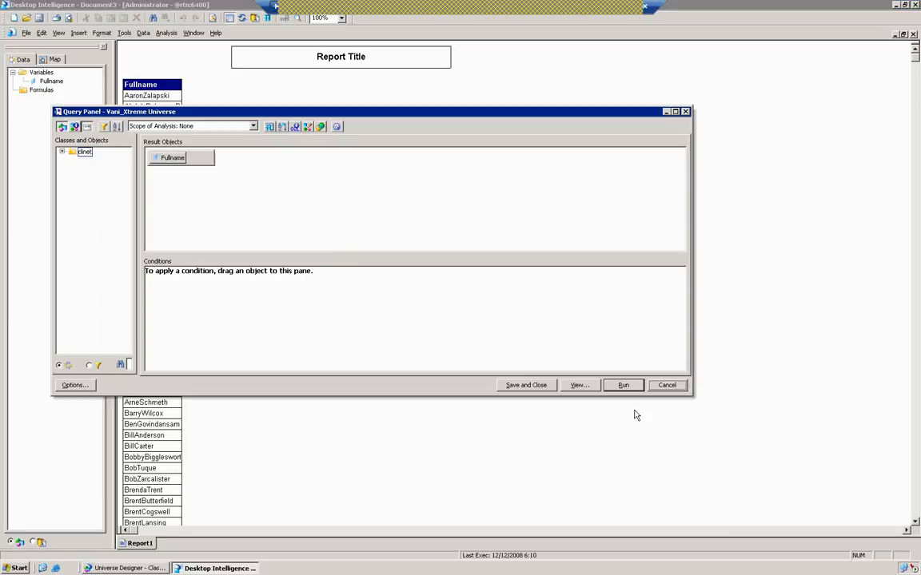
pyautogui.click(684, 385)
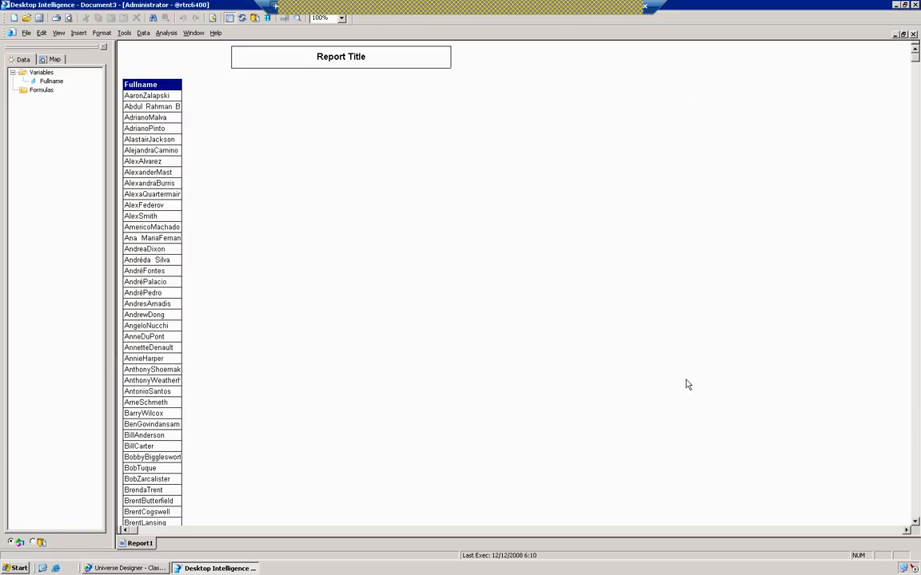
pyautogui.click(914, 34)
pyautogui.click(487, 300)
# - Create a new report on the ClassesanObjects universe with Sruthi Year as the only result and run it
pyautogui.click(15, 32)
pyautogui.click(22, 46)
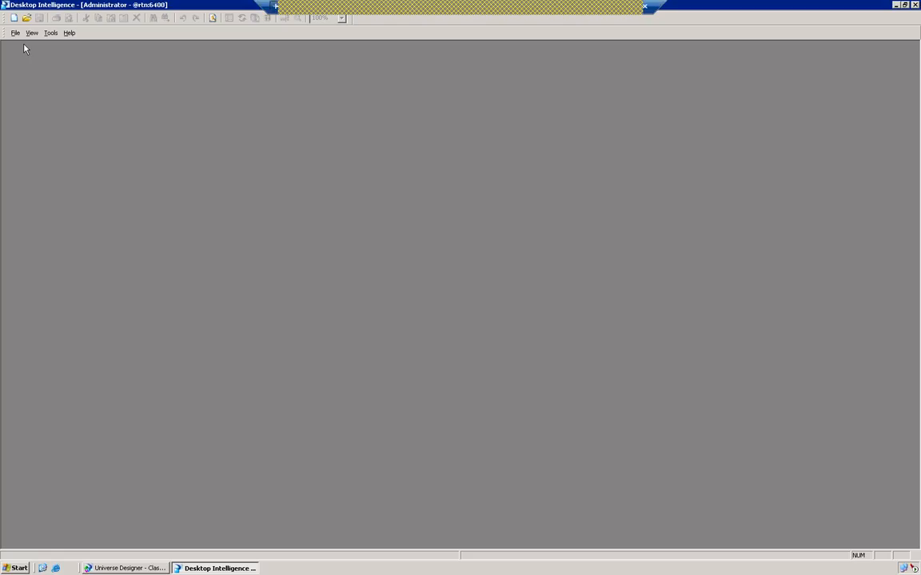
pyautogui.click(533, 378)
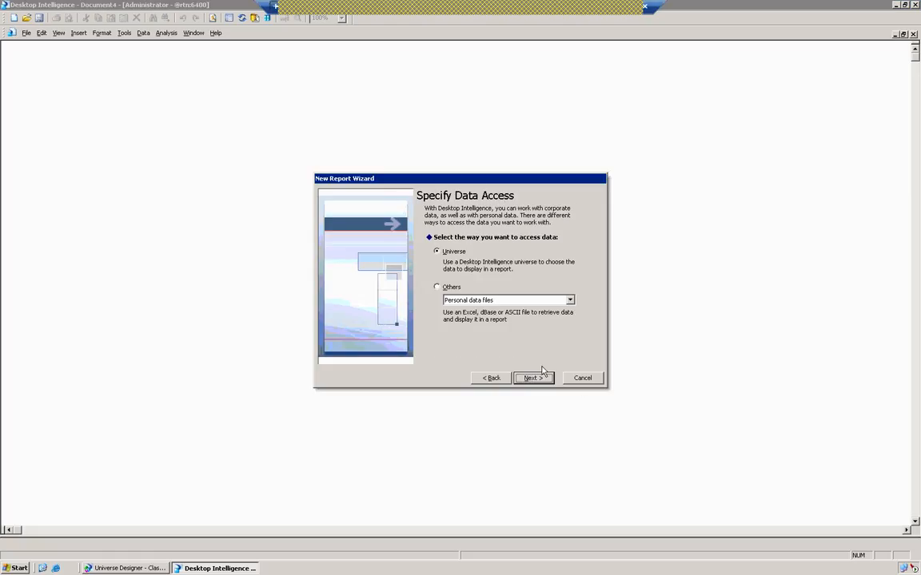
pyautogui.click(531, 378)
pyautogui.click(511, 276)
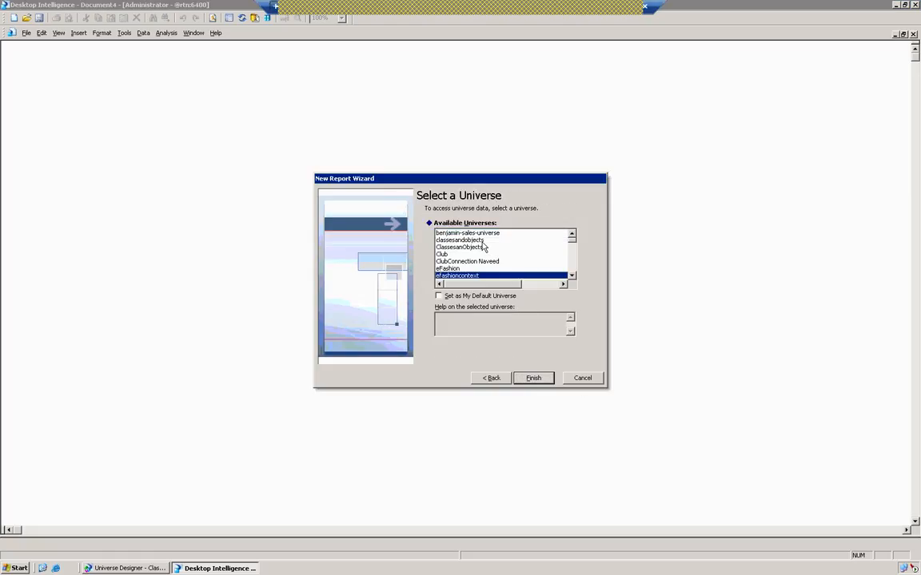
pyautogui.click(483, 247)
pyautogui.click(533, 378)
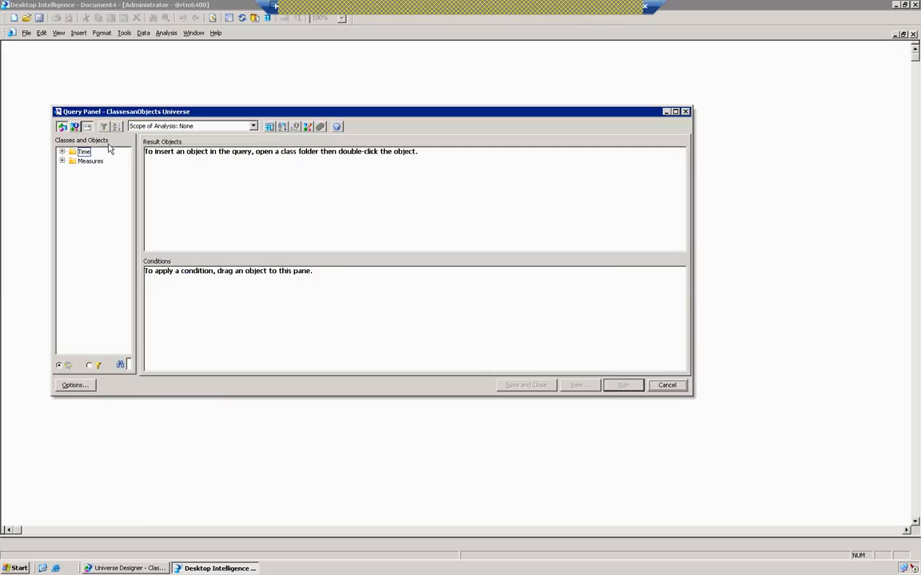
pyautogui.click(62, 152)
pyautogui.doubleClick(100, 161)
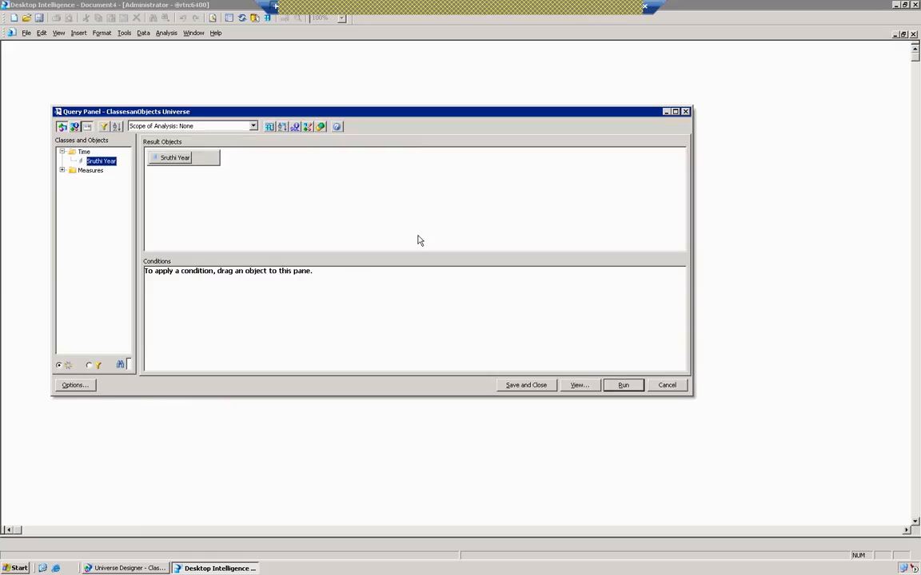
pyautogui.click(625, 386)
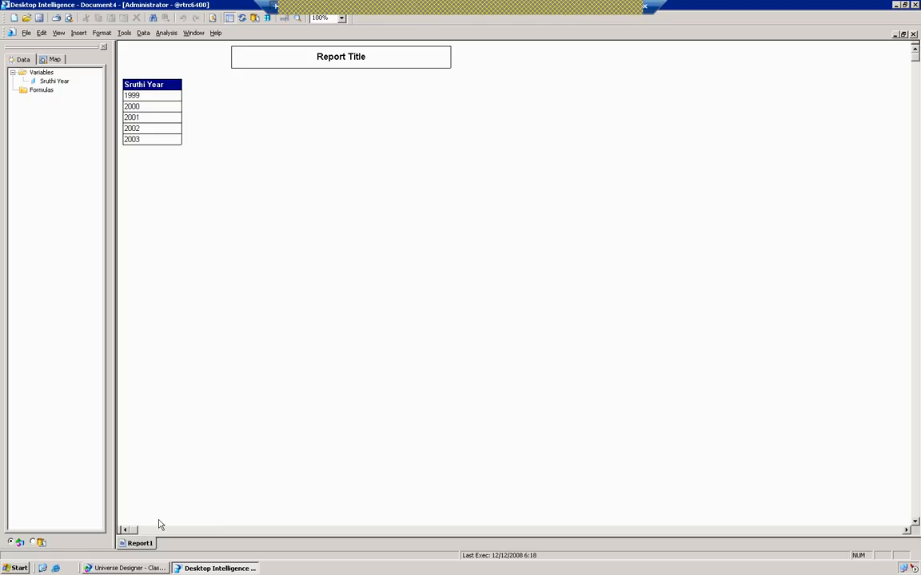
pyautogui.click(128, 568)
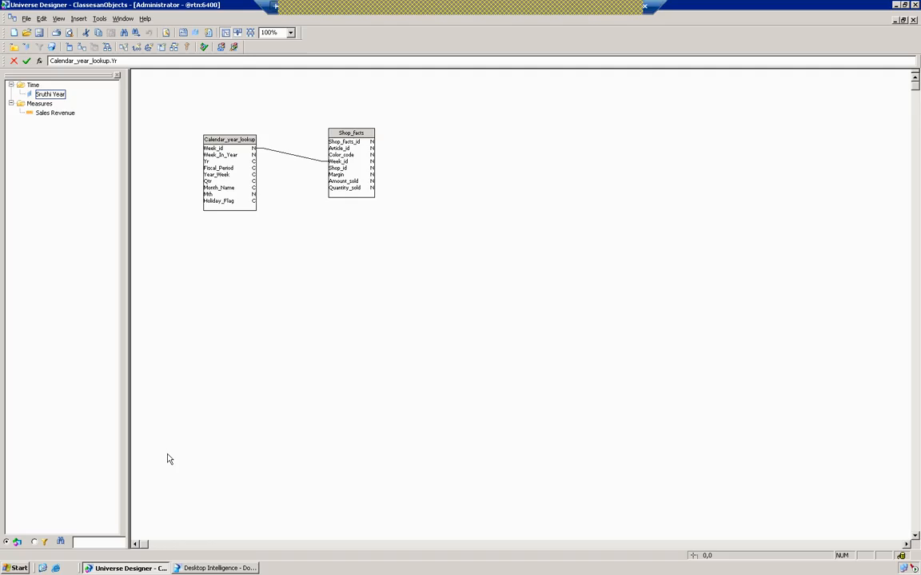
# - Open Sruthi Year's properties and inspect its select statement, Calendar_year_lookup.Yr
pyautogui.click(56, 95)
pyautogui.doubleClick(59, 96)
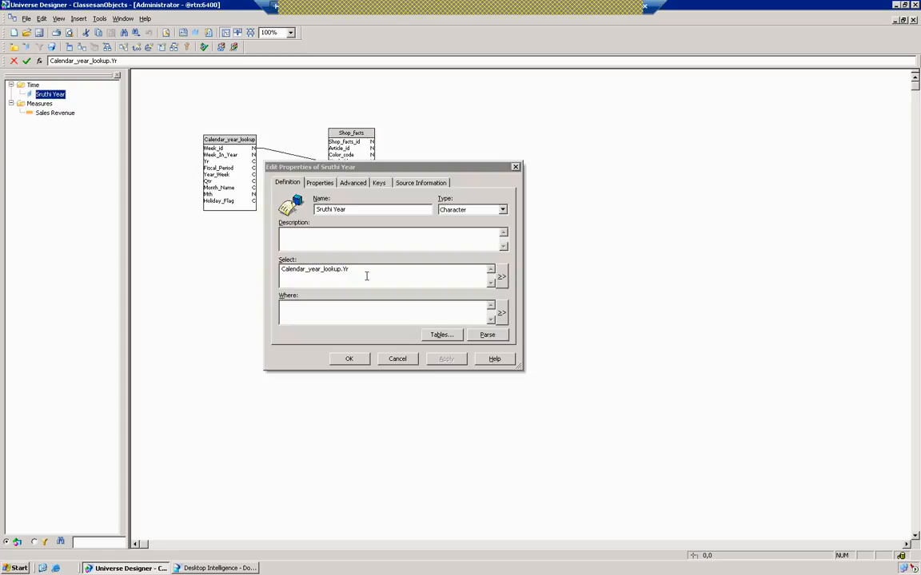
pyautogui.moveTo(366, 275); pyautogui.dragTo(232, 266)
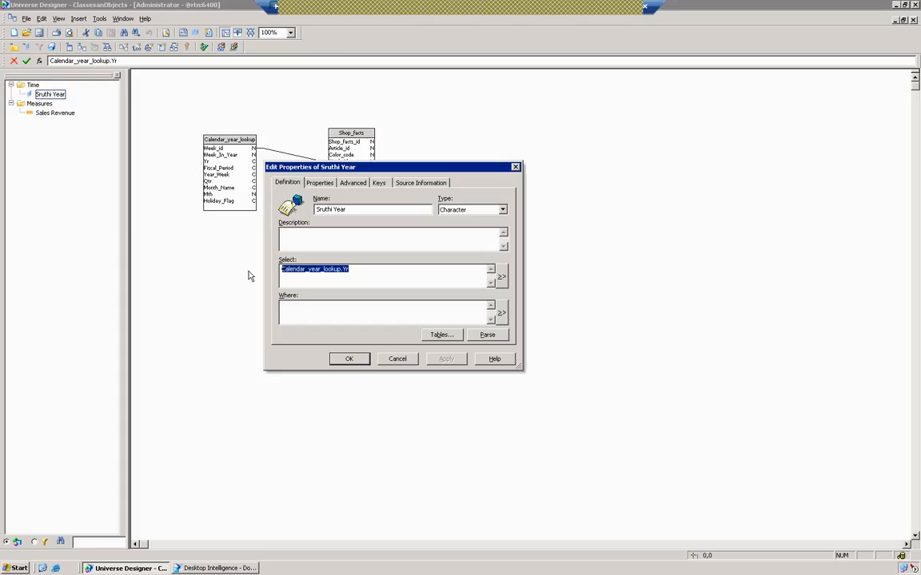
pyautogui.press('Tab')
pyautogui.click(501, 277)
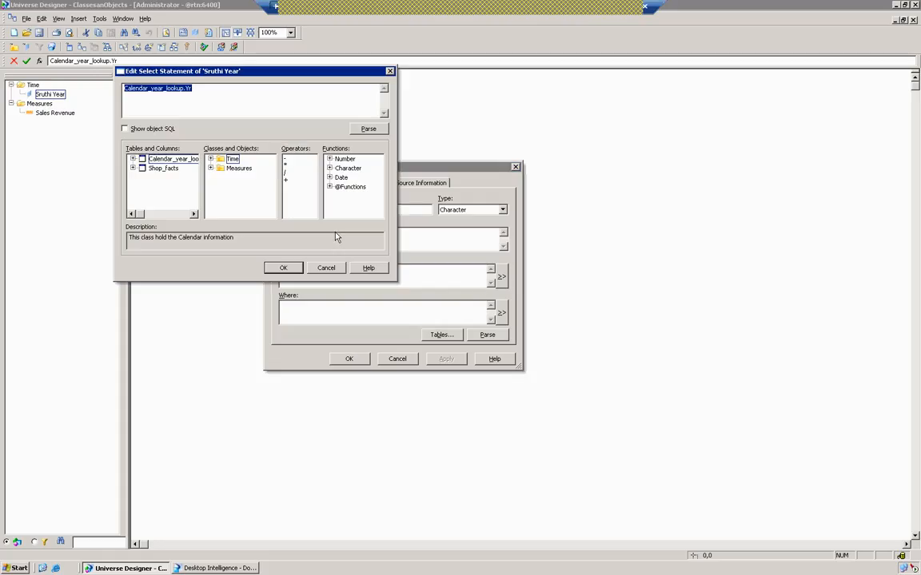
pyautogui.click(283, 268)
# - Build the where condition Calendar_year_lookup.Yr = '2000' in the Where editor
pyautogui.click(335, 308)
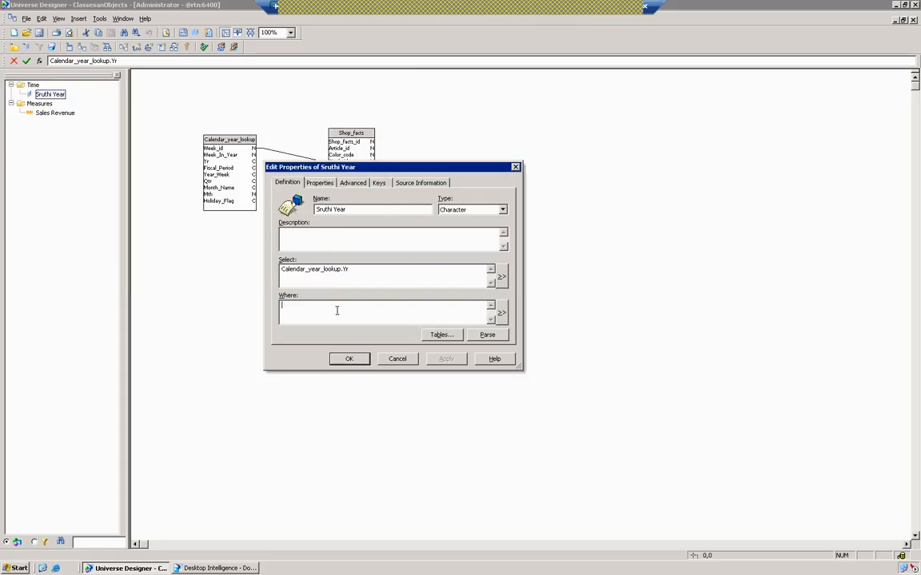
pyautogui.click(502, 314)
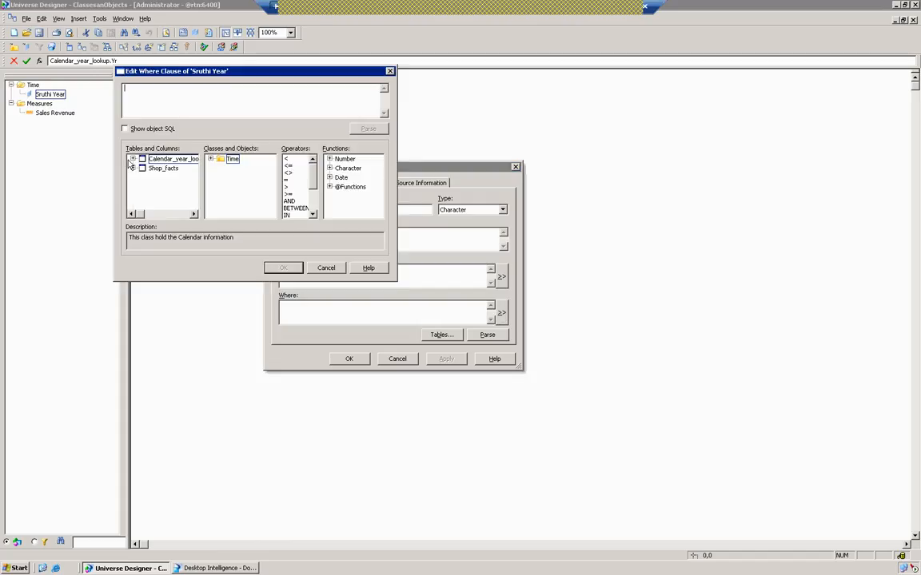
pyautogui.doubleClick(164, 158)
pyautogui.doubleClick(159, 187)
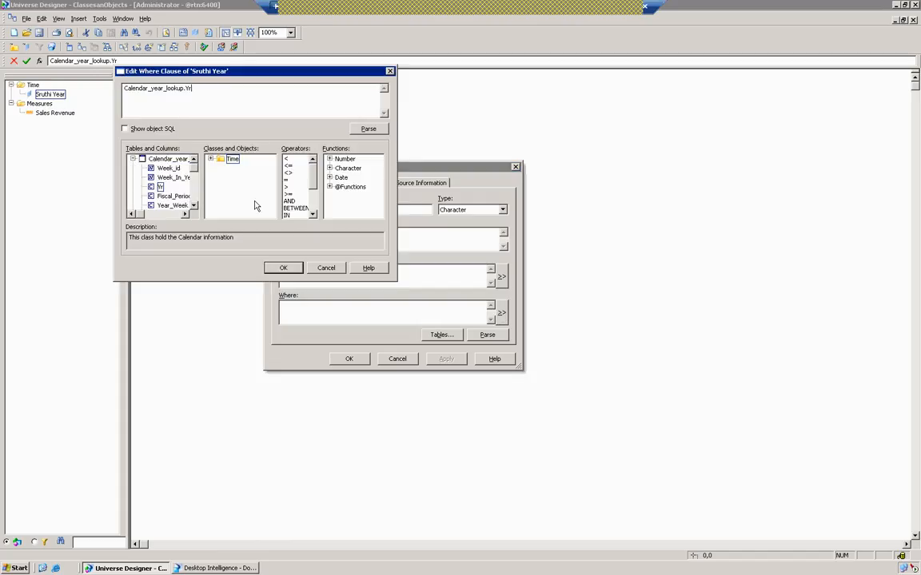
pyautogui.doubleClick(287, 180)
pyautogui.write("'2000'")
# - Review the condition's table name and '2000' value, then save the object's properties
pyautogui.click(159, 187)
pyautogui.click(160, 186)
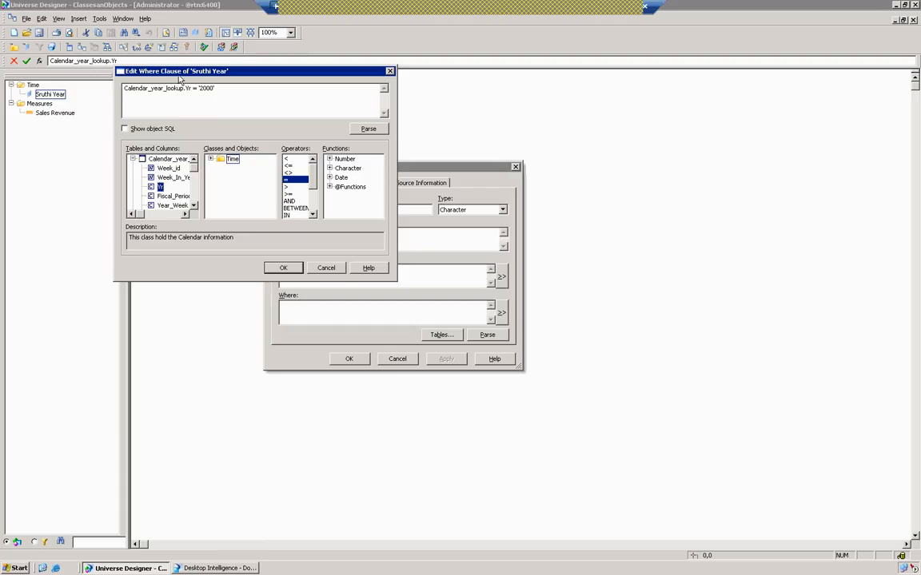
pyautogui.doubleClick(170, 88)
pyautogui.click(174, 88)
pyautogui.doubleClick(214, 88)
pyautogui.click(279, 268)
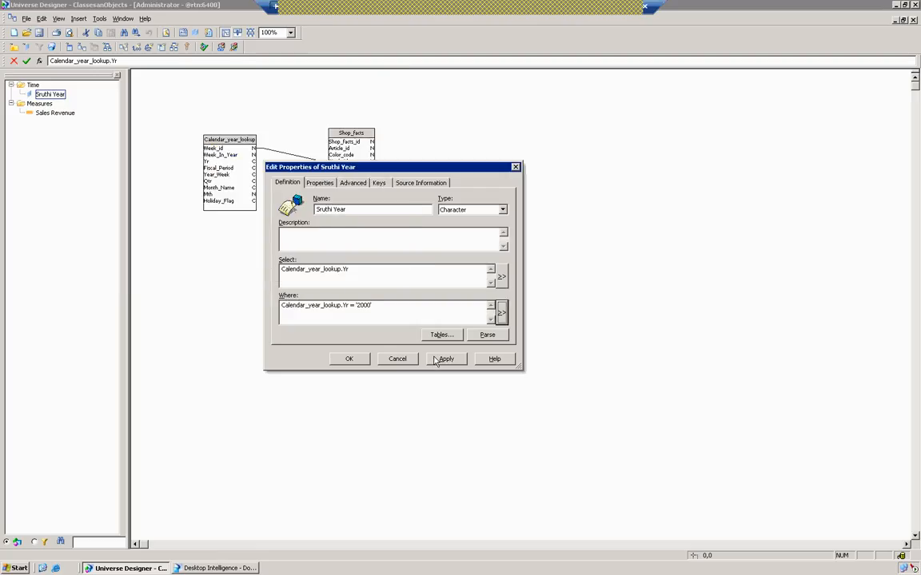
pyautogui.click(349, 359)
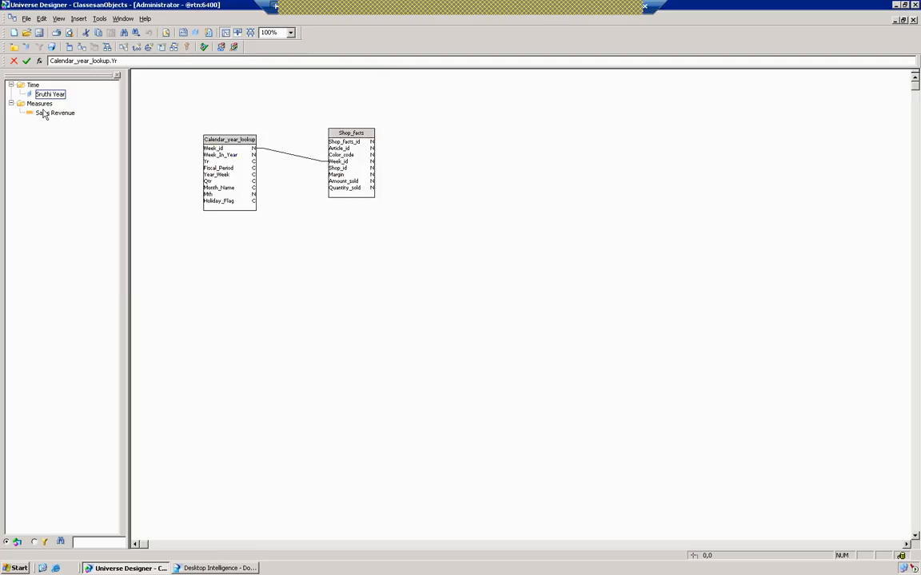
pyautogui.click(212, 570)
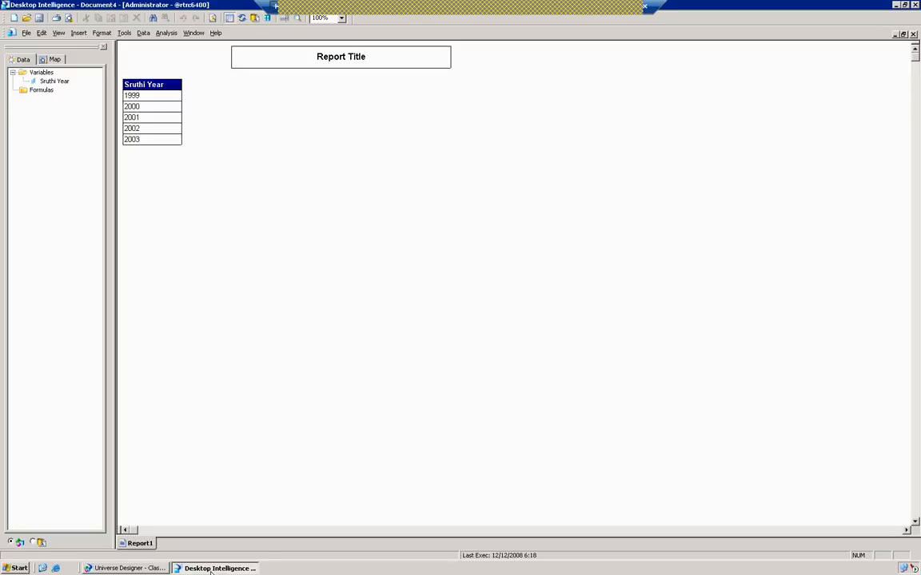
# - Refresh the universes via Tools > Universes so the report reloads showing only 2000
pyautogui.click(128, 34)
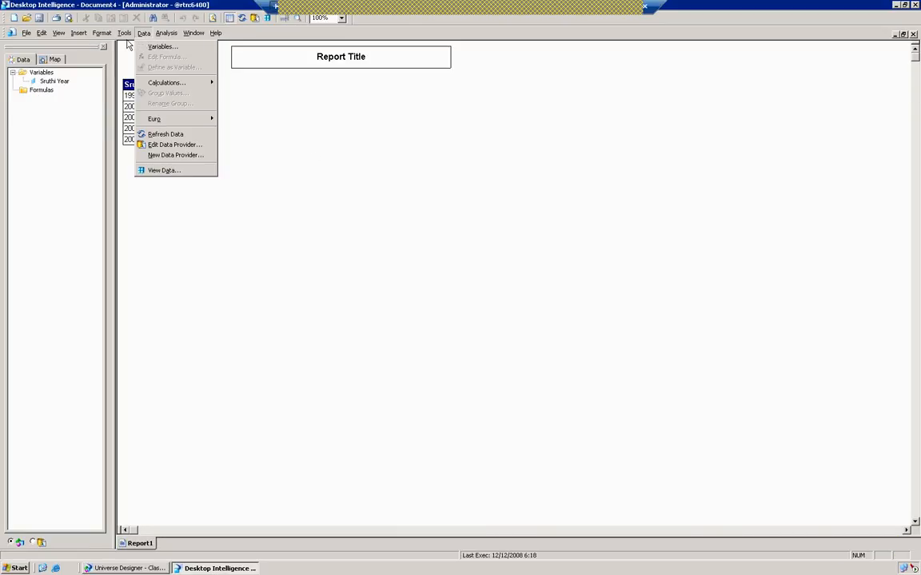
pyautogui.click(126, 35)
pyautogui.click(126, 35)
pyautogui.click(134, 46)
pyautogui.click(456, 377)
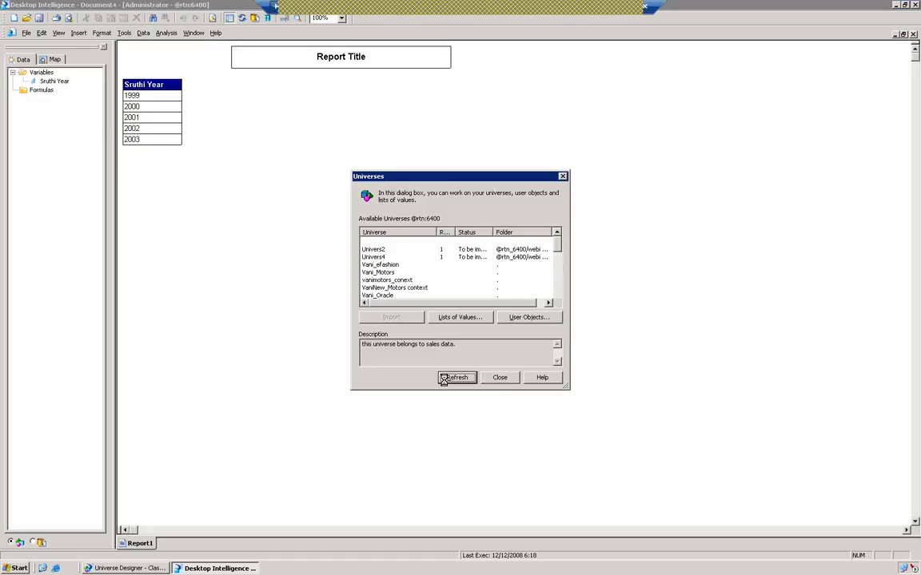
pyautogui.click(500, 378)
pyautogui.click(220, 18)
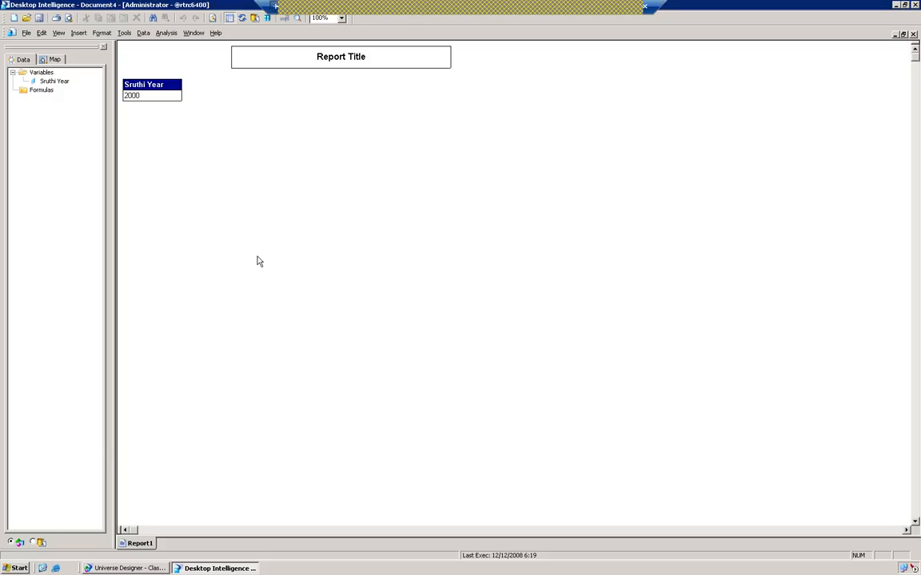
pyautogui.click(144, 33)
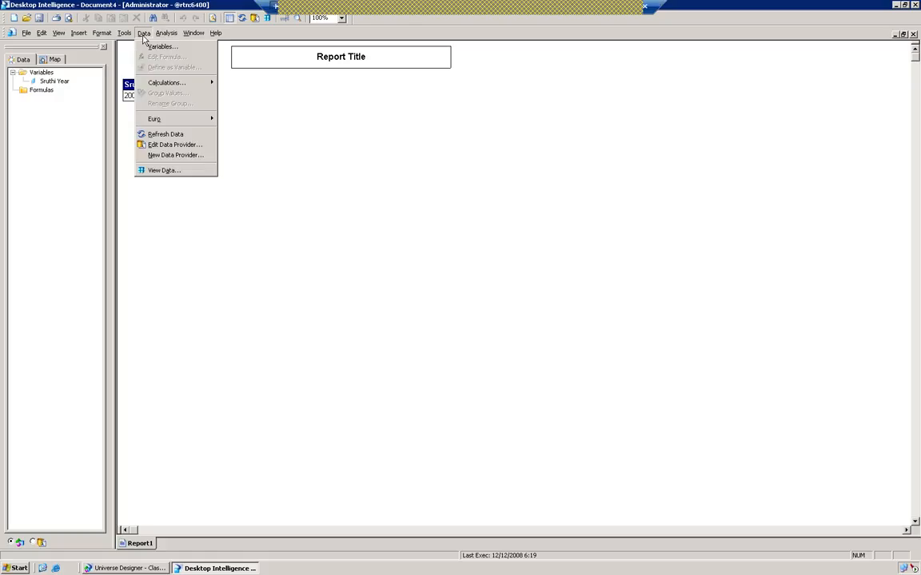
# - Check that the query's SQL filters on Calendar_year_lookup.Yr = '2000', then rerun it
pyautogui.click(173, 146)
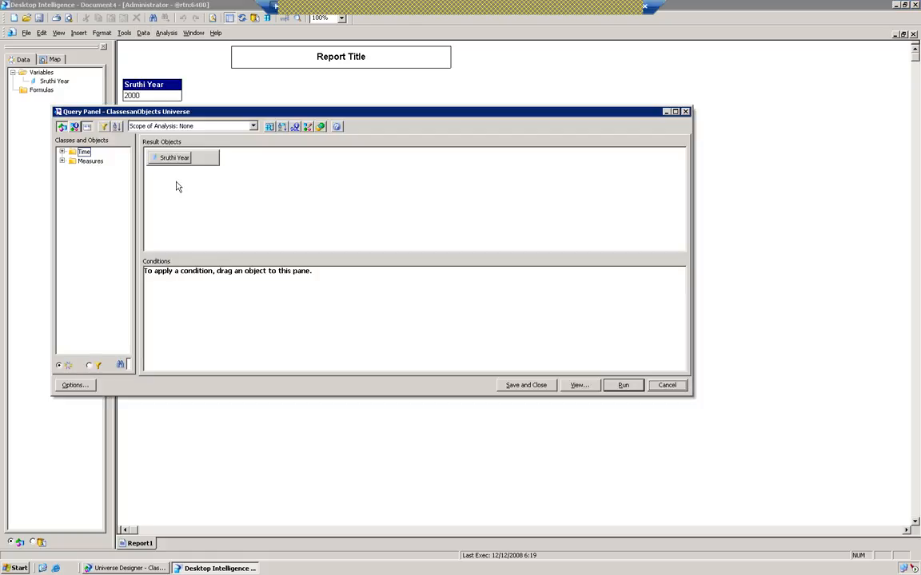
pyautogui.click(62, 151)
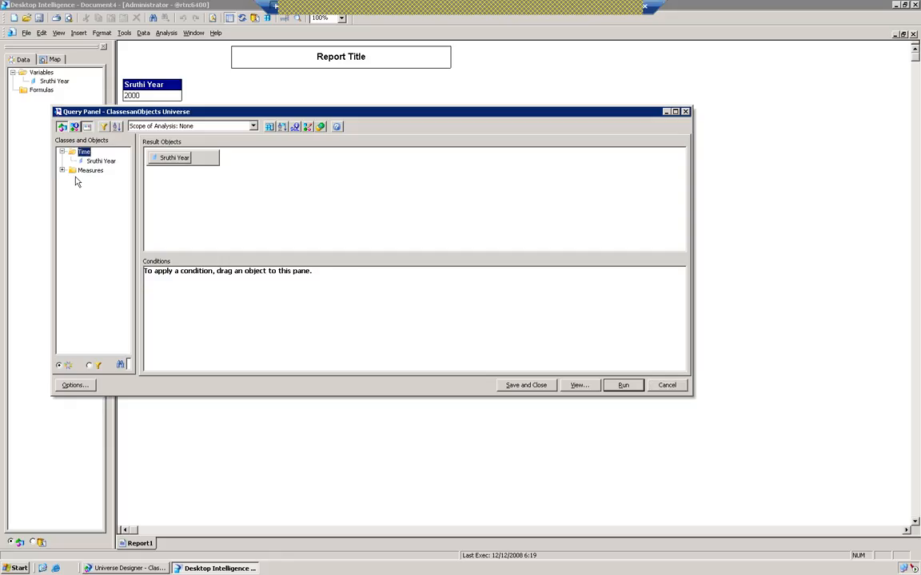
pyautogui.click(296, 128)
pyautogui.click(356, 237)
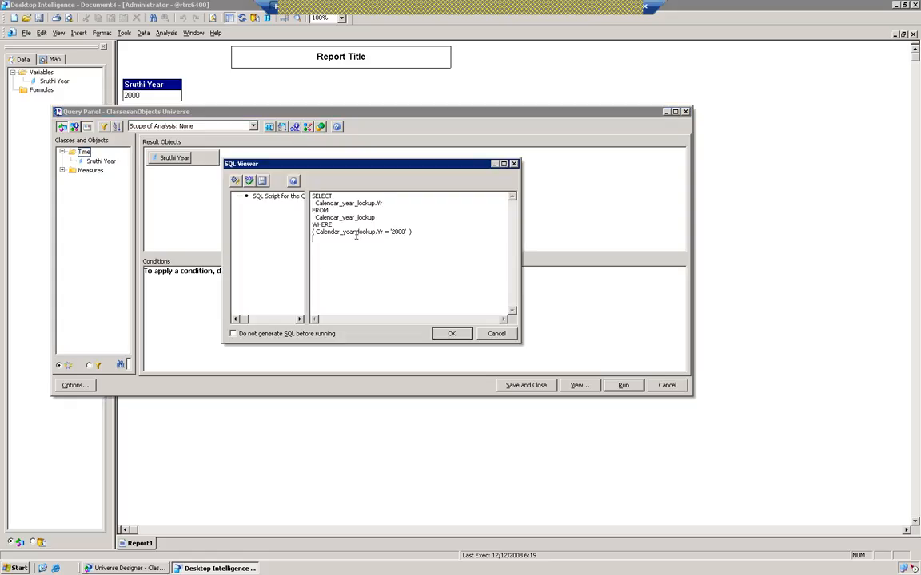
pyautogui.moveTo(312, 224); pyautogui.dragTo(359, 238)
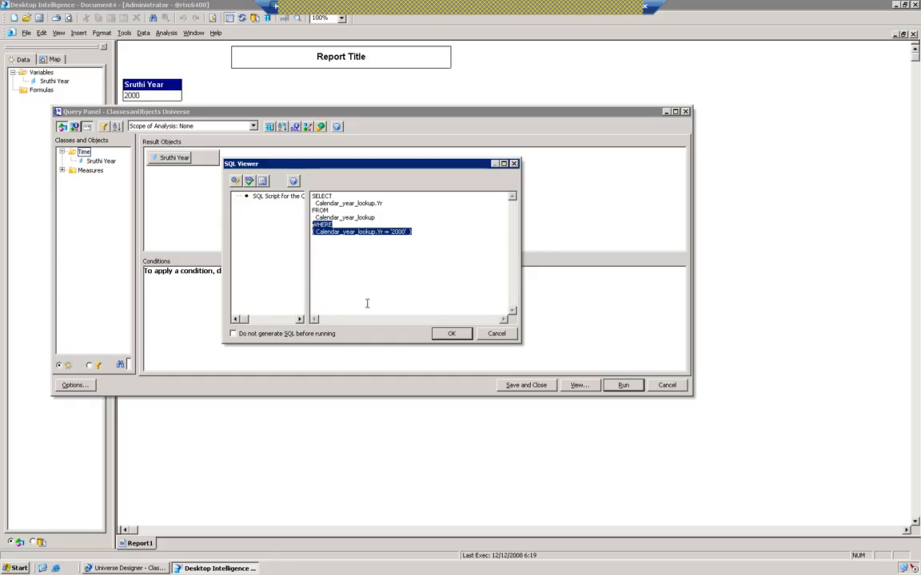
pyautogui.click(451, 333)
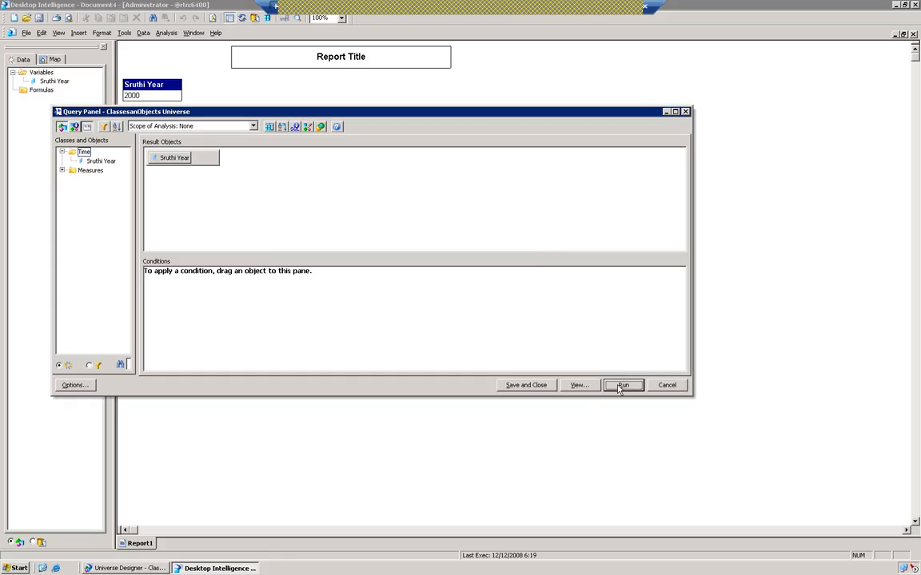
pyautogui.click(622, 385)
# - Append 2000 to the Sruthi Year object's name, making it Sruthi Year2000, and apply
pyautogui.click(147, 569)
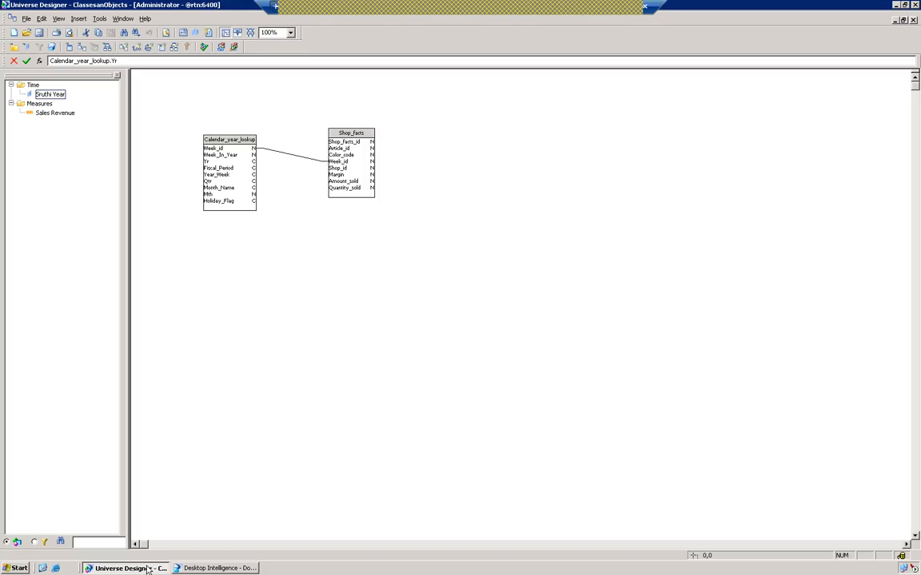
pyautogui.doubleClick(53, 95)
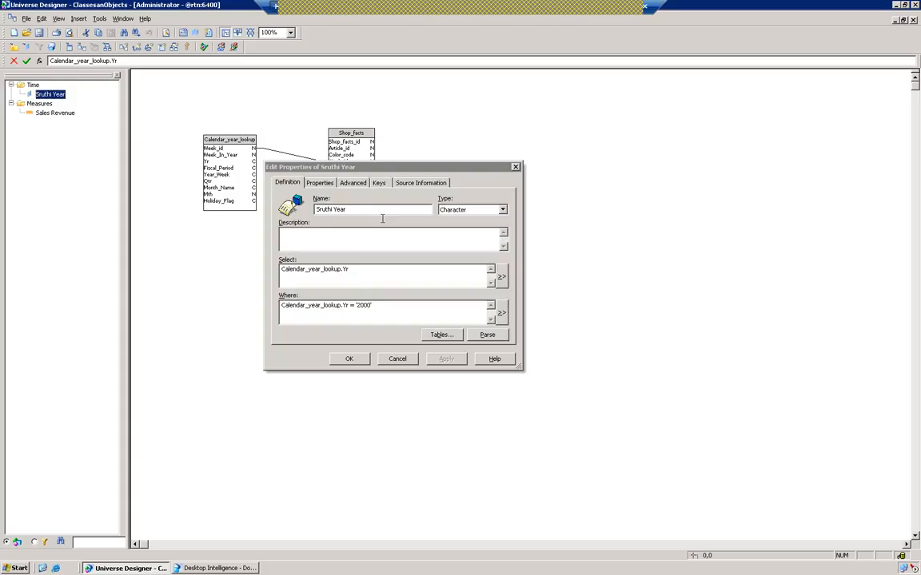
pyautogui.click(393, 211)
pyautogui.write('2000')
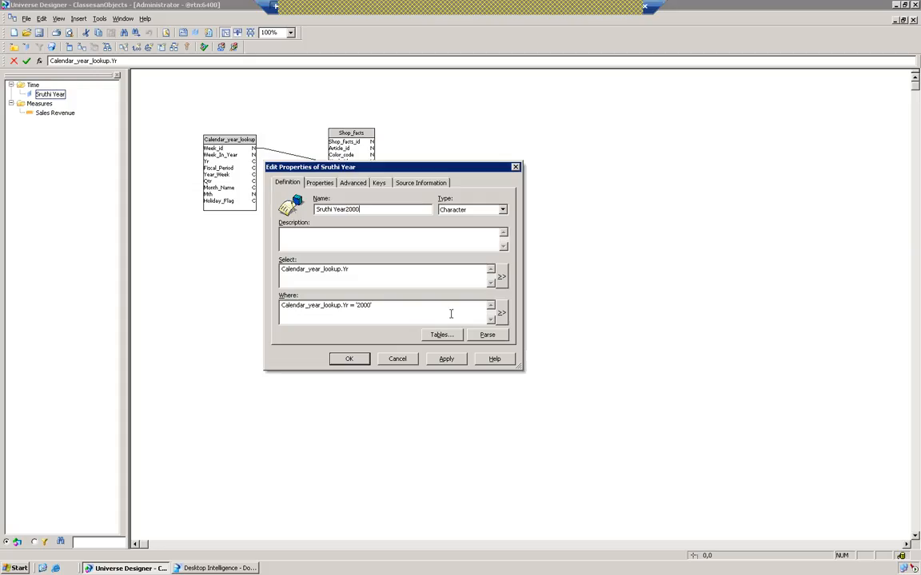
pyautogui.click(446, 359)
pyautogui.press('Return')
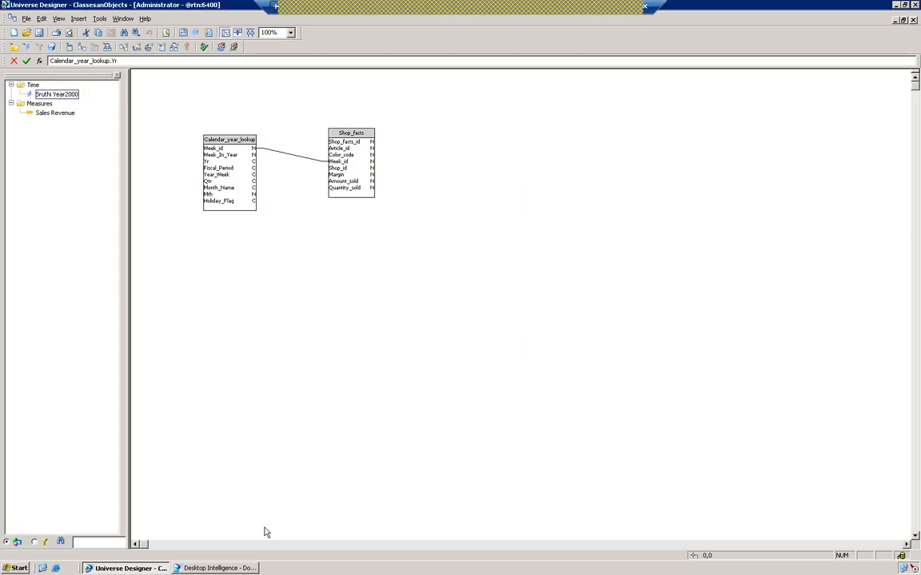
pyautogui.click(244, 569)
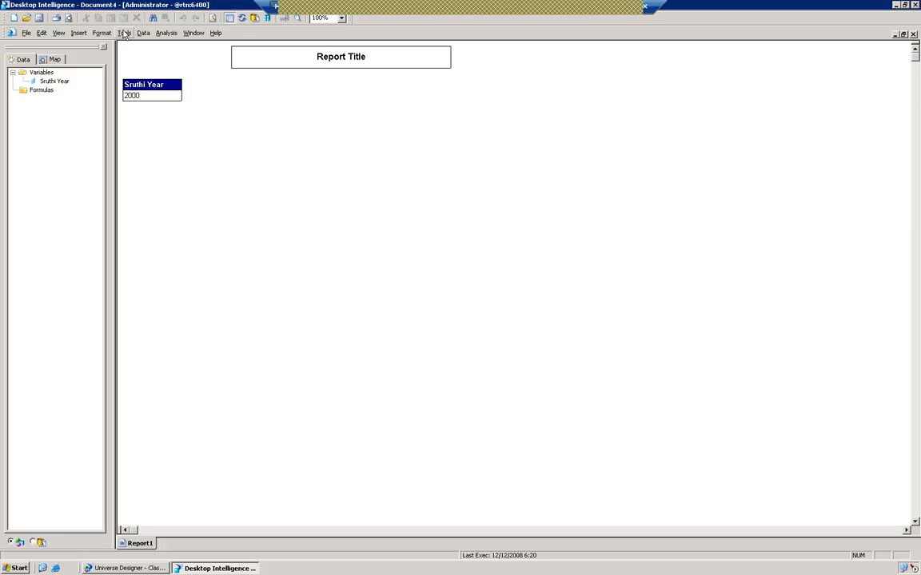
pyautogui.click(118, 569)
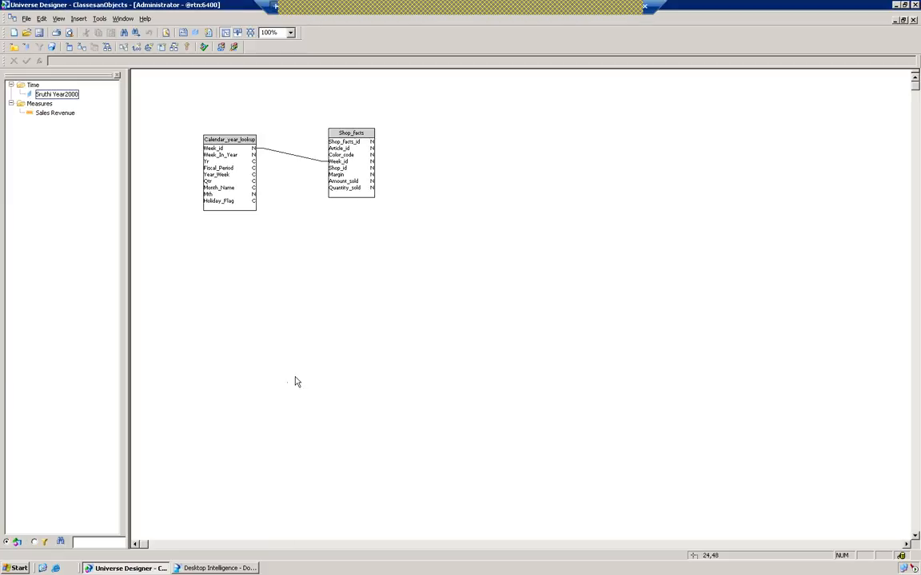
pyautogui.click(225, 568)
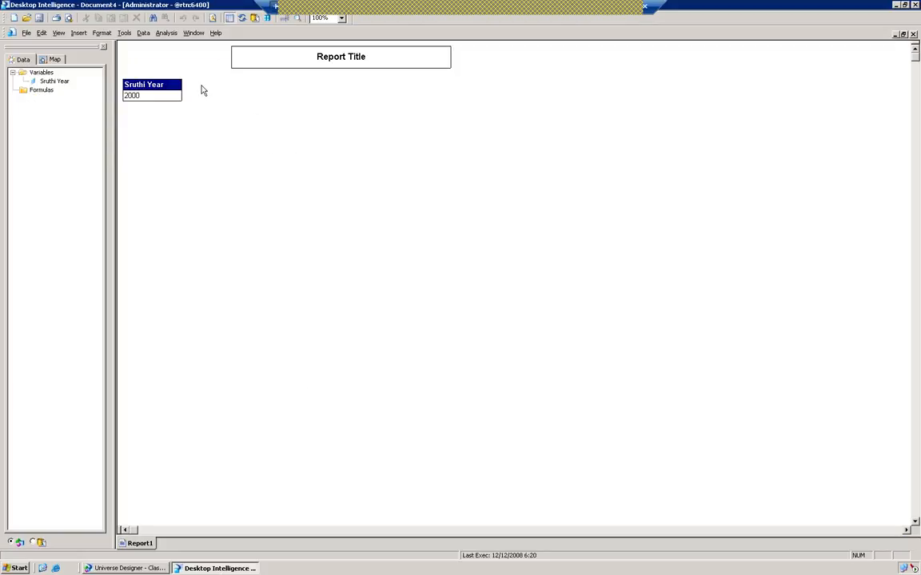
# - Refresh the universe list and the report so Sruthi Year shows 2000, then return to Notepad
pyautogui.click(124, 33)
pyautogui.click(123, 45)
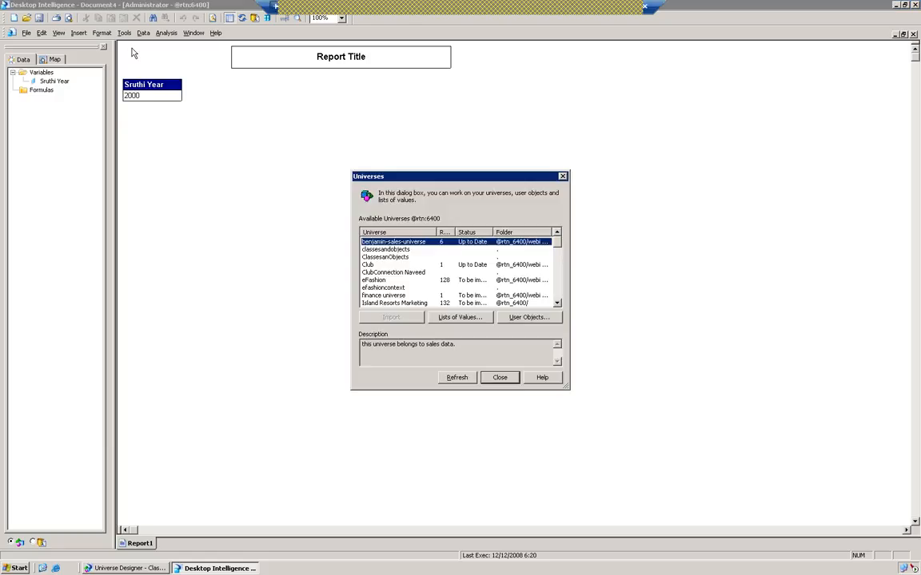
pyautogui.click(453, 380)
pyautogui.click(499, 378)
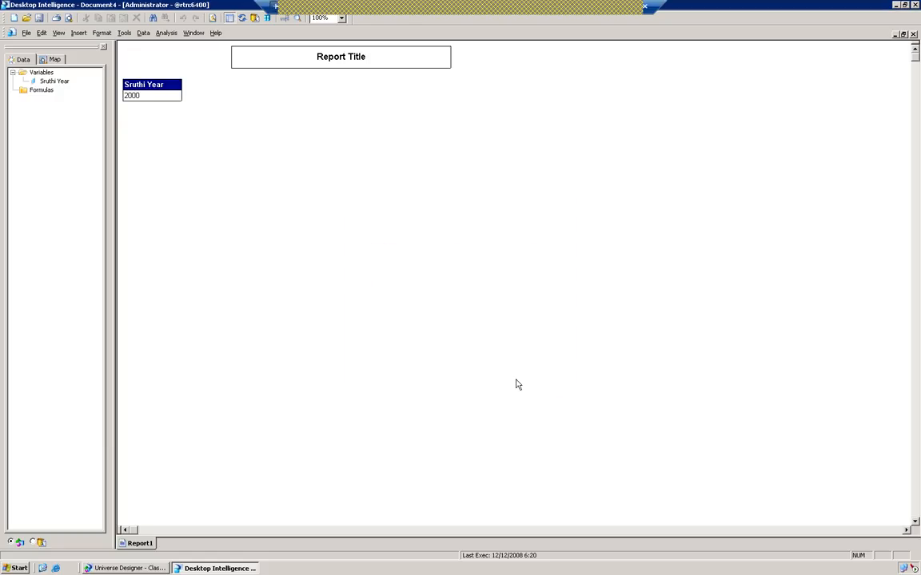
pyautogui.click(243, 19)
pyautogui.click(151, 568)
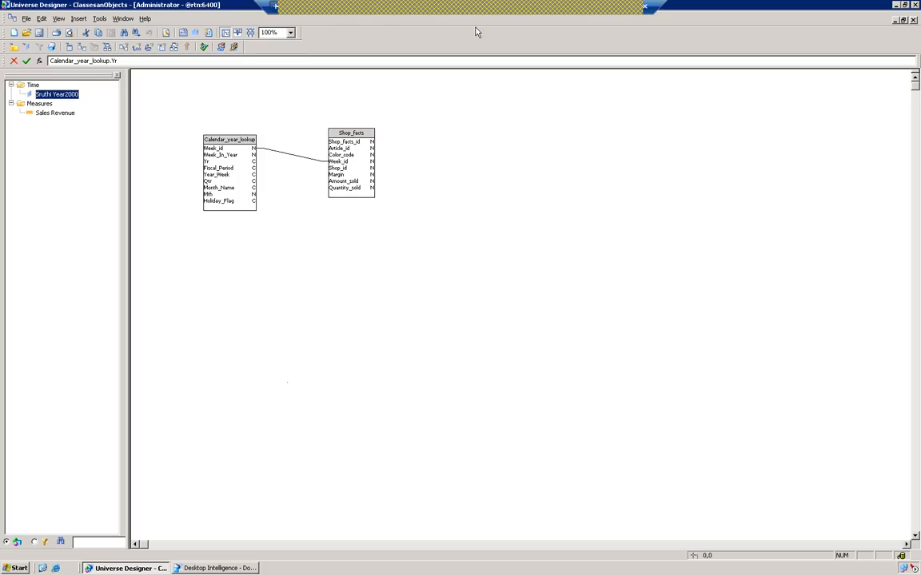
pyautogui.click(620, 11)
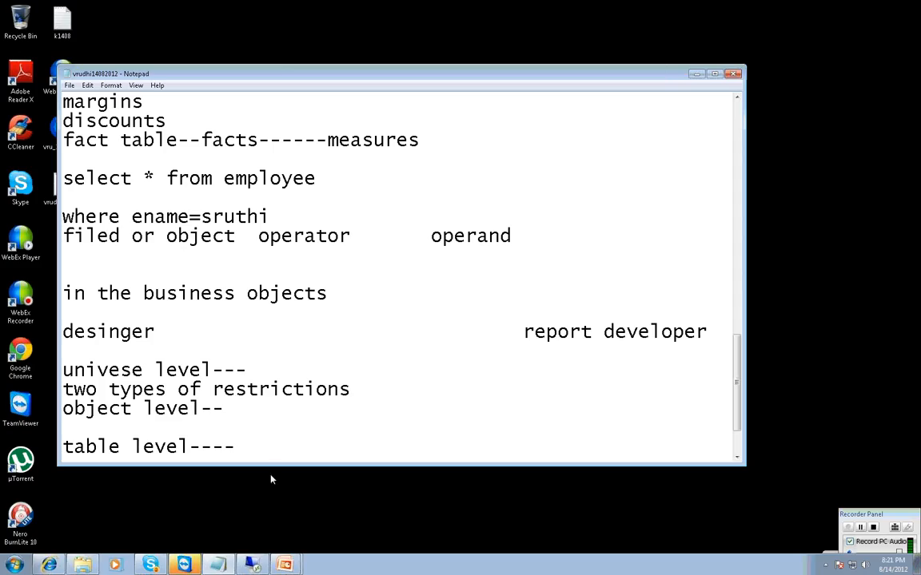
# - Above table level, note the drawback: a restricted object keeps displaying the respected value
pyautogui.scroll(-2, 276, 449)
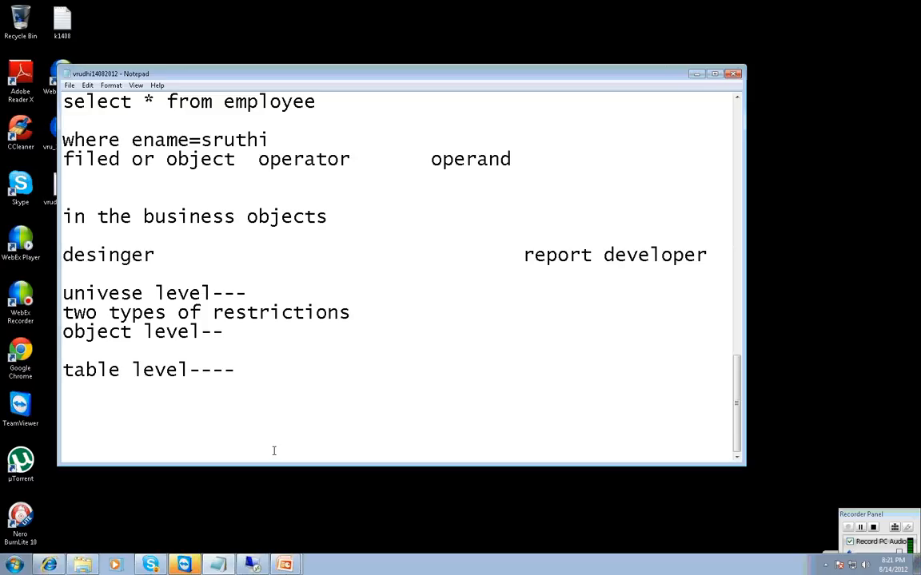
pyautogui.press('Return')
pyautogui.press('Return')
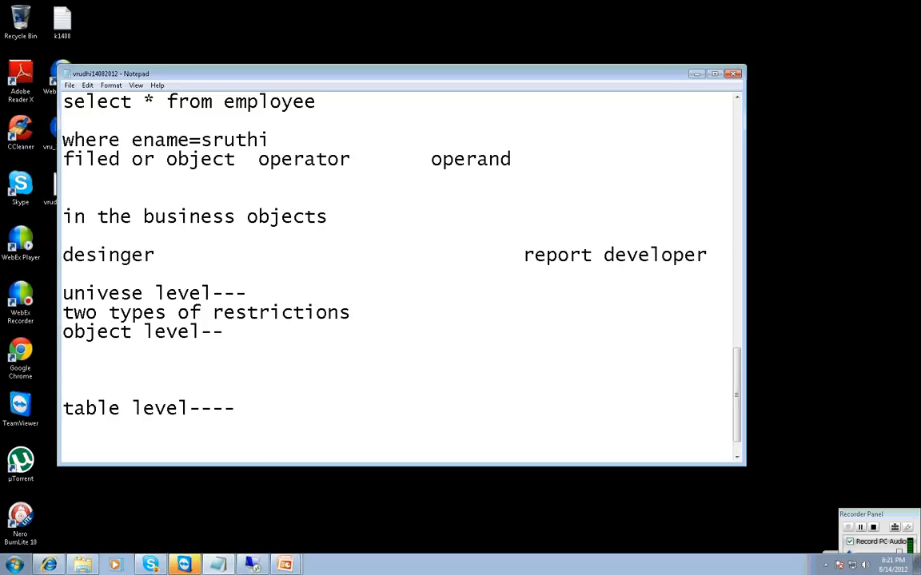
pyautogui.write('drawback--i')
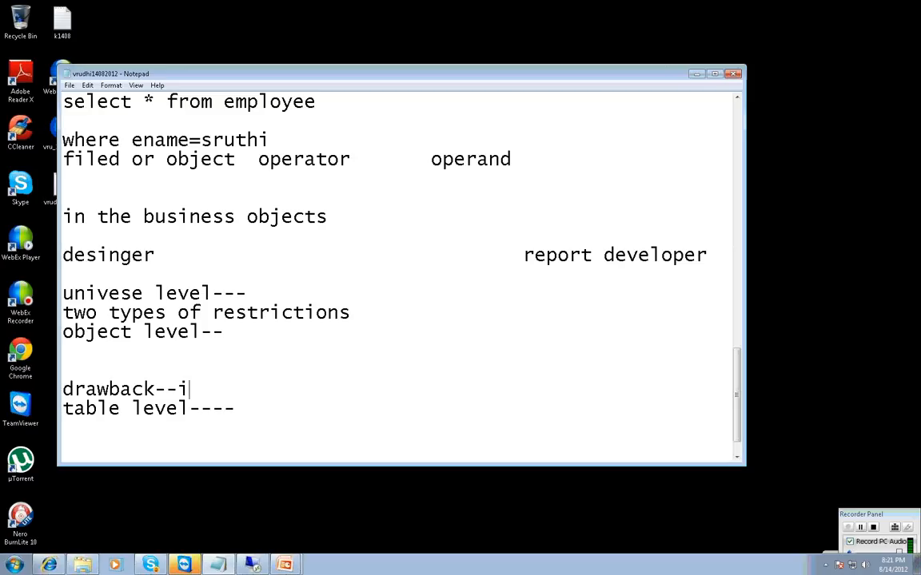
pyautogui.write('f you res')
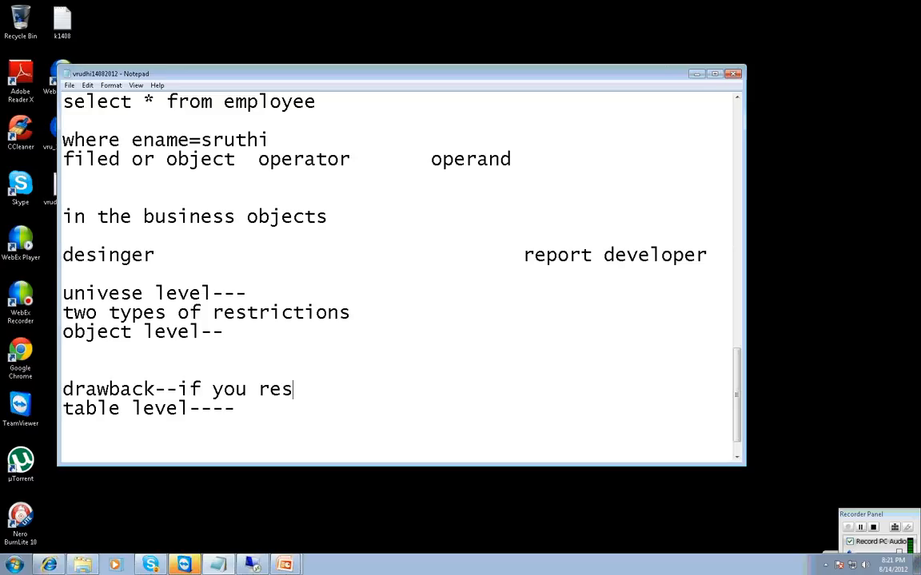
pyautogui.write('tricted the objec')
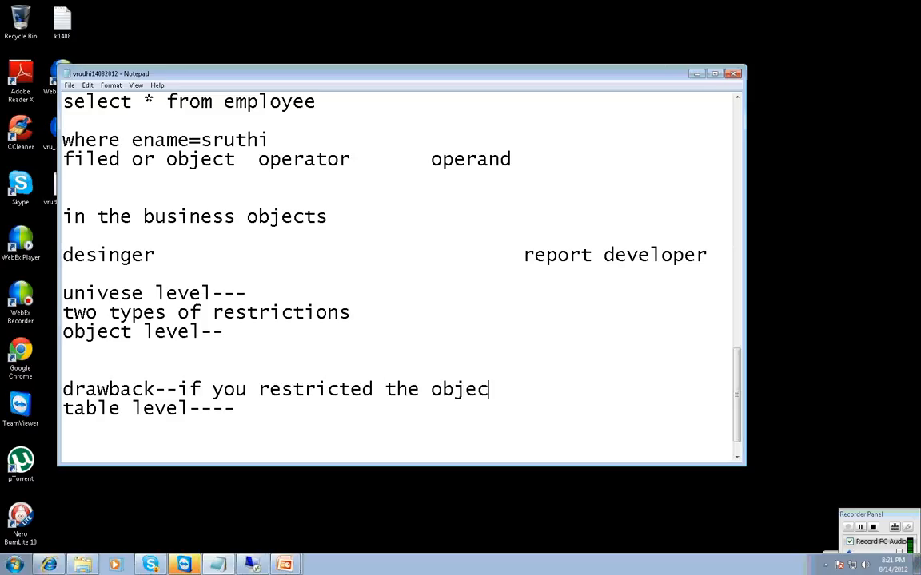
pyautogui.write('t then it is dipal')
pyautogui.press('BackSpace')
pyautogui.press('BackSpace')
pyautogui.write('laying teh')
pyautogui.press('BackSpace')
pyautogui.press('BackSpace')
pyautogui.write('he respe')
pyautogui.write('cted resi')
pyautogui.press('BackSpace')
pyautogui.press('BackSpace')
pyautogui.press('BackSpace')
pyautogui.press('BackSpace')
pyautogui.write('value')
pyautogui.press('Return')
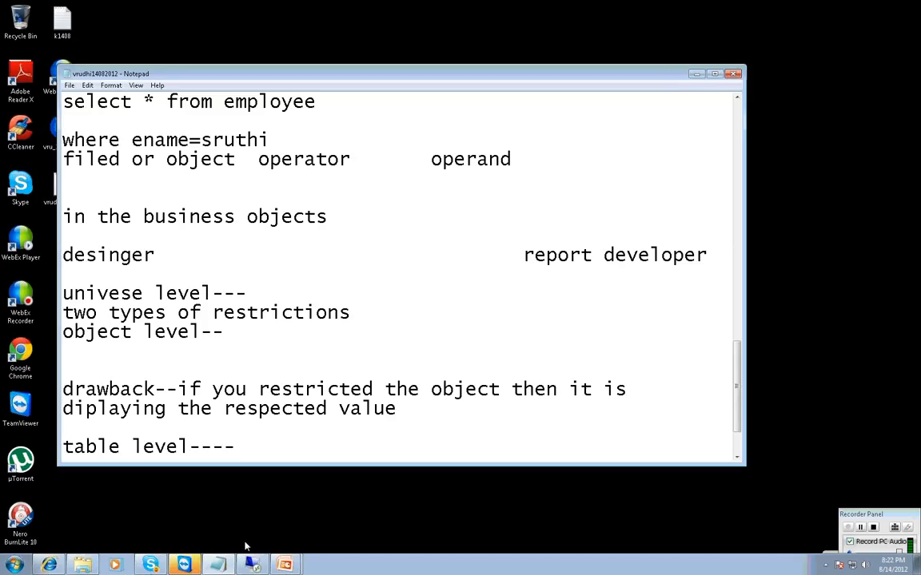
pyautogui.click(259, 565)
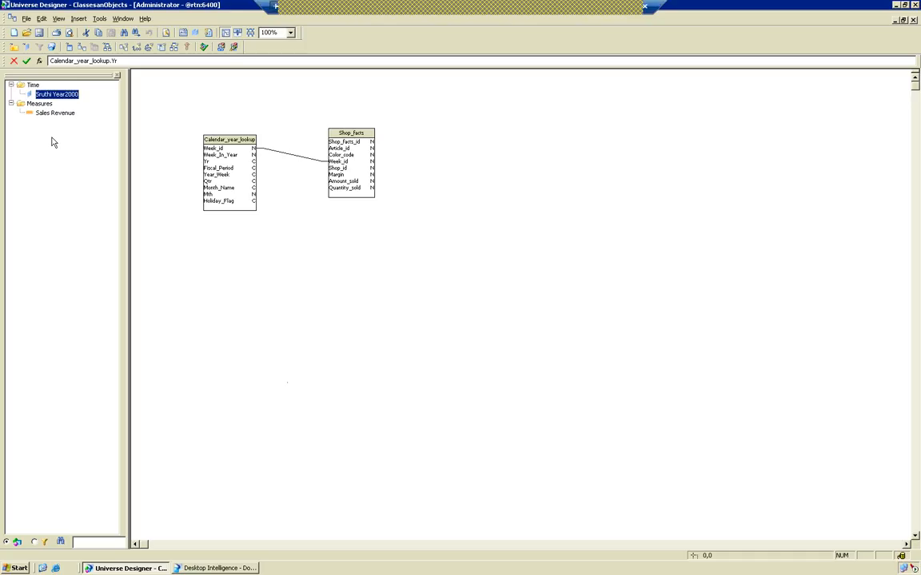
# - Paste a copy of Sruthi Year2000 into Time restricted to Yr = '2002', then paste another copy
pyautogui.rightClick(57, 96)
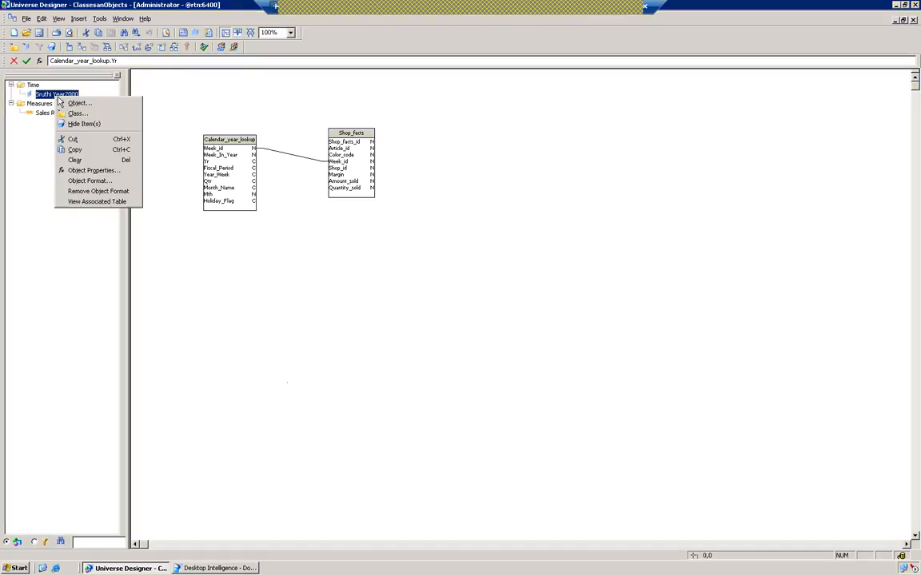
pyautogui.click(88, 154)
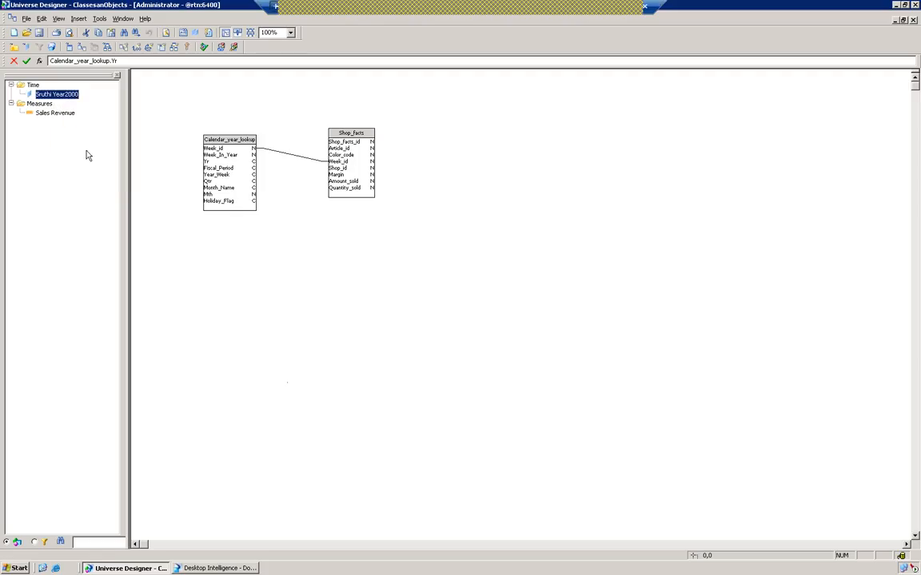
pyautogui.rightClick(32, 83)
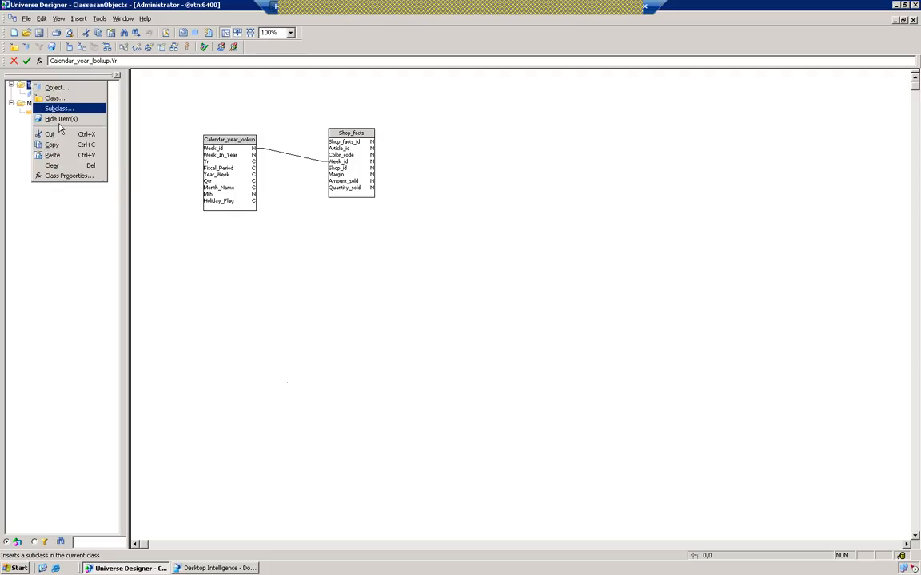
pyautogui.click(53, 154)
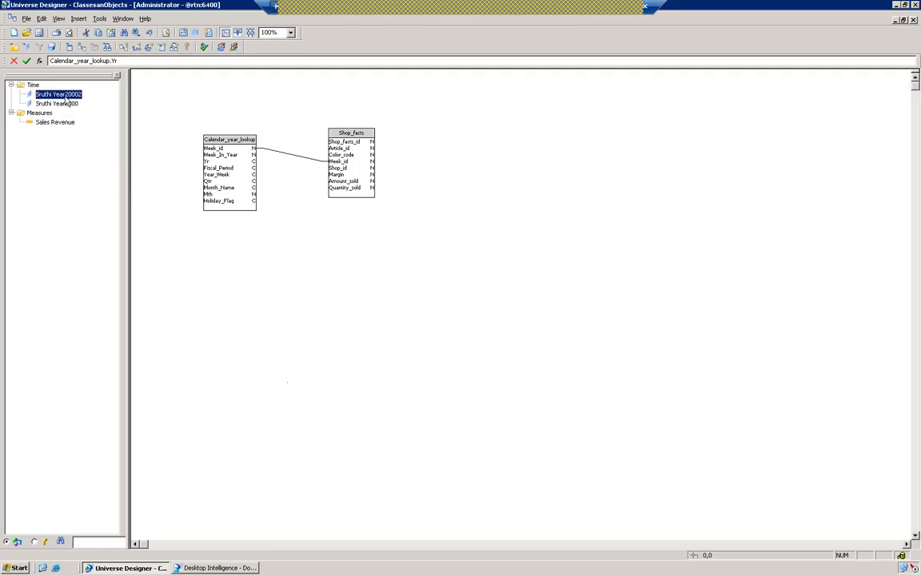
pyautogui.doubleClick(65, 97)
pyautogui.click(369, 305)
pyautogui.press('BackSpace')
pyautogui.press('BackSpace')
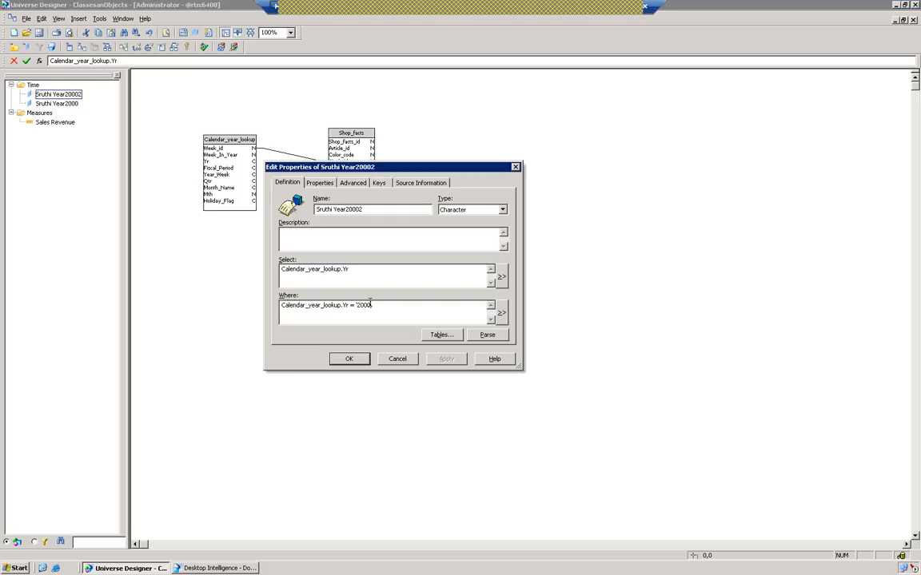
pyautogui.write("2'")
pyautogui.click(445, 359)
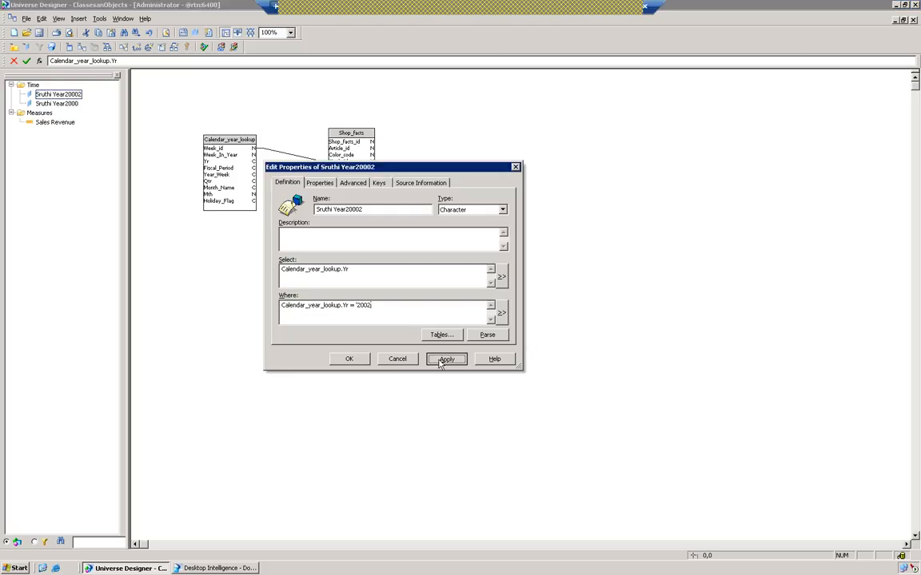
pyautogui.rightClick(32, 85)
pyautogui.click(51, 162)
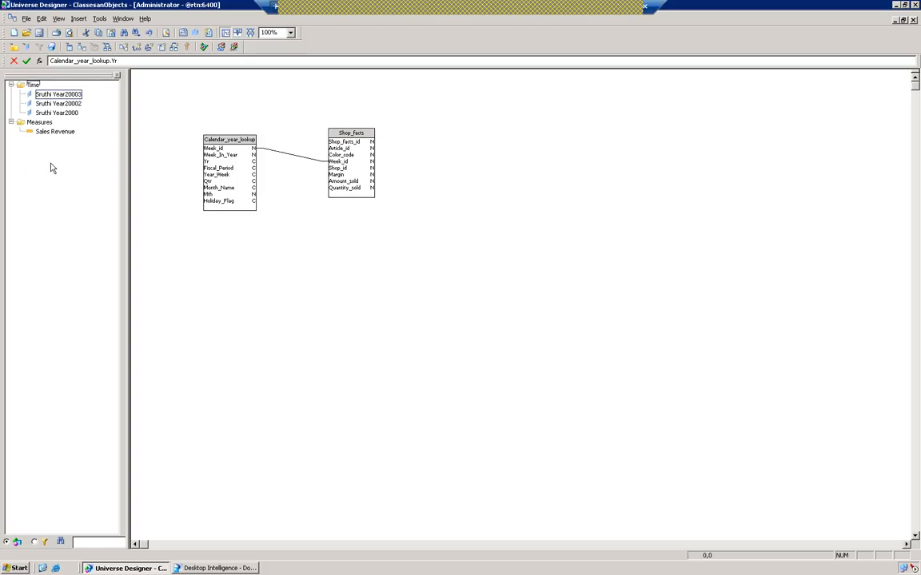
# - Rename Sruthi Year20003 to Sruthi Year1999 with a Where condition of '1999'
pyautogui.doubleClick(68, 94)
pyautogui.click(374, 209)
pyautogui.press('BackSpace')
pyautogui.press('BackSpace')
pyautogui.press('BackSpace')
pyautogui.press('BackSpace')
pyautogui.press('BackSpace')
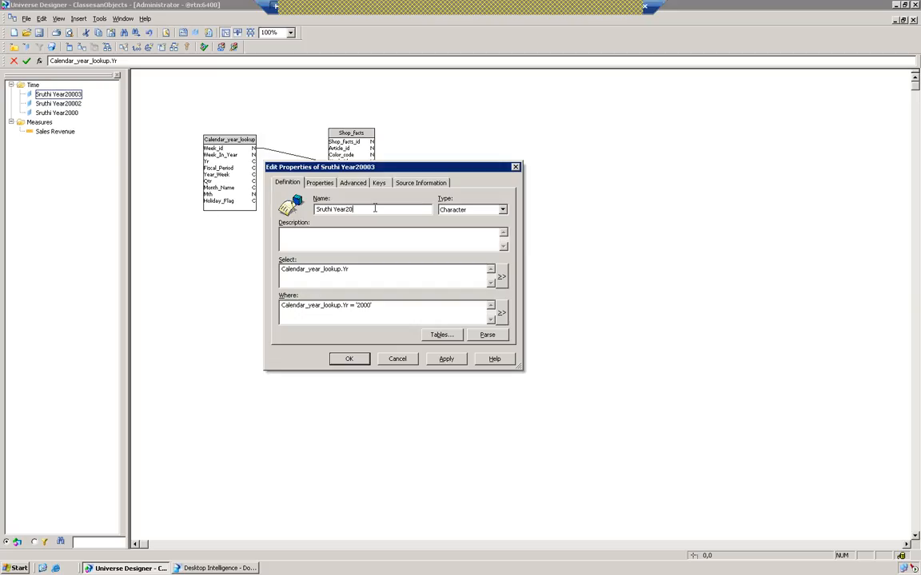
pyautogui.write('99')
pyautogui.press('BackSpace')
pyautogui.press('BackSpace')
pyautogui.write('1999')
pyautogui.click(361, 321)
pyautogui.press('BackSpace')
pyautogui.press('BackSpace')
pyautogui.press('BackSpace')
pyautogui.press('BackSpace')
pyautogui.write('1999')
pyautogui.click(446, 359)
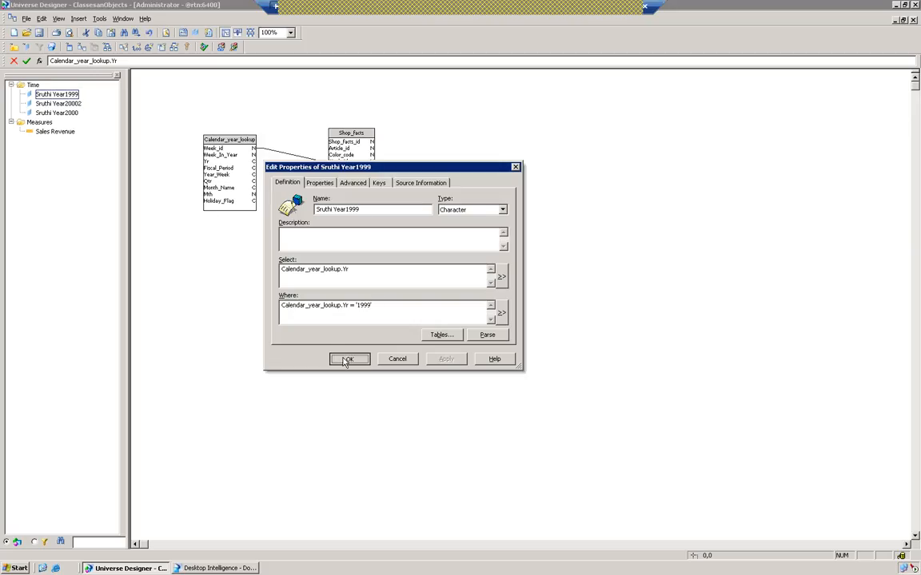
pyautogui.click(348, 359)
# - Widen the object tree and review the three Sruthi Year objects, then go back to Notepad
pyautogui.moveTo(130, 247); pyautogui.dragTo(137, 247)
pyautogui.click(56, 113)
pyautogui.click(57, 103)
pyautogui.click(58, 93)
pyautogui.click(60, 104)
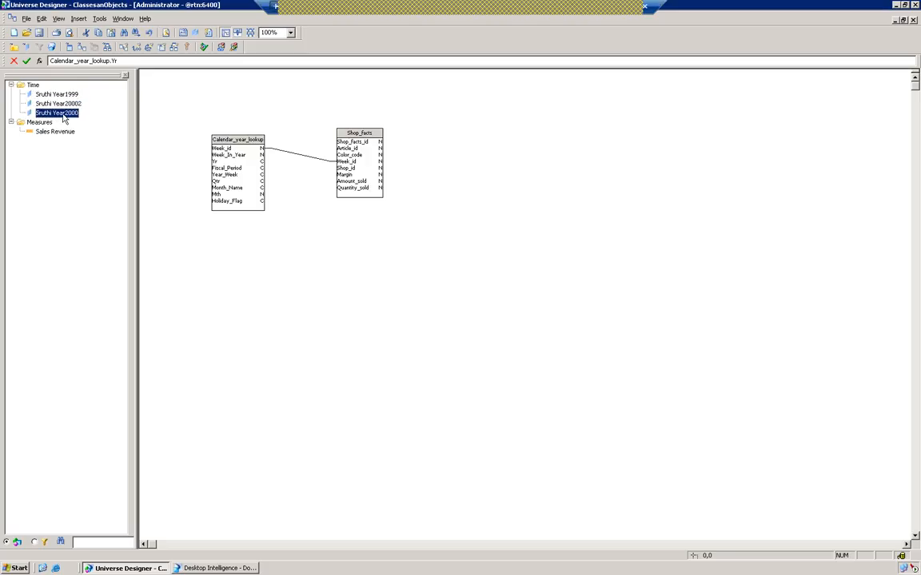
pyautogui.click(57, 94)
pyautogui.click(58, 103)
pyautogui.click(72, 113)
pyautogui.click(67, 103)
pyautogui.click(71, 113)
pyautogui.press('Up')
pyautogui.press('Up')
pyautogui.press('Down')
pyautogui.press('Down')
pyautogui.click(610, 82)
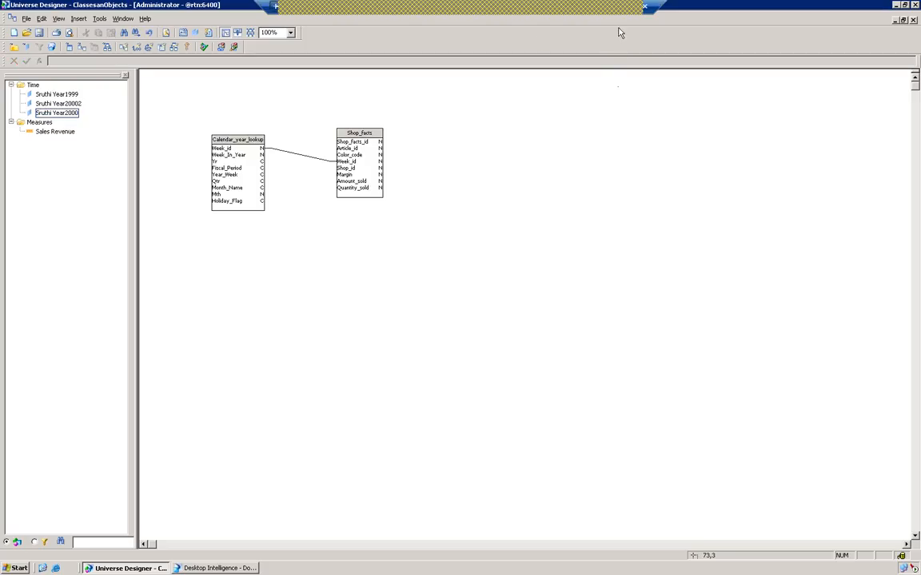
pyautogui.hotkey('alt', 'Tab')
# - Below the drawback note, add the lines 'to avoid this problem' and 'conditional objects--'
pyautogui.scroll(-2, 298, 381)
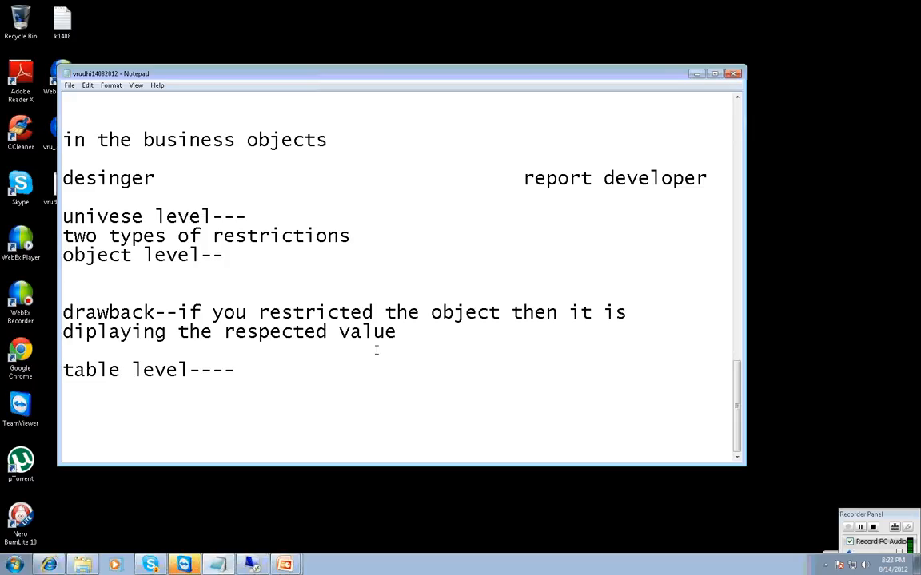
pyautogui.press('Return')
pyautogui.write('to avoid this problem')
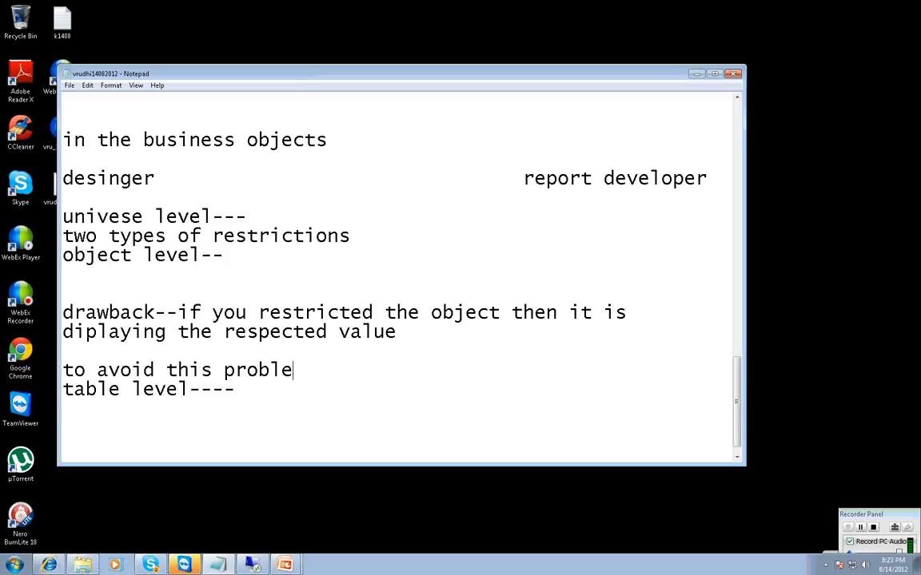
pyautogui.press('Return')
pyautogui.press('Return')
pyautogui.write('conditi')
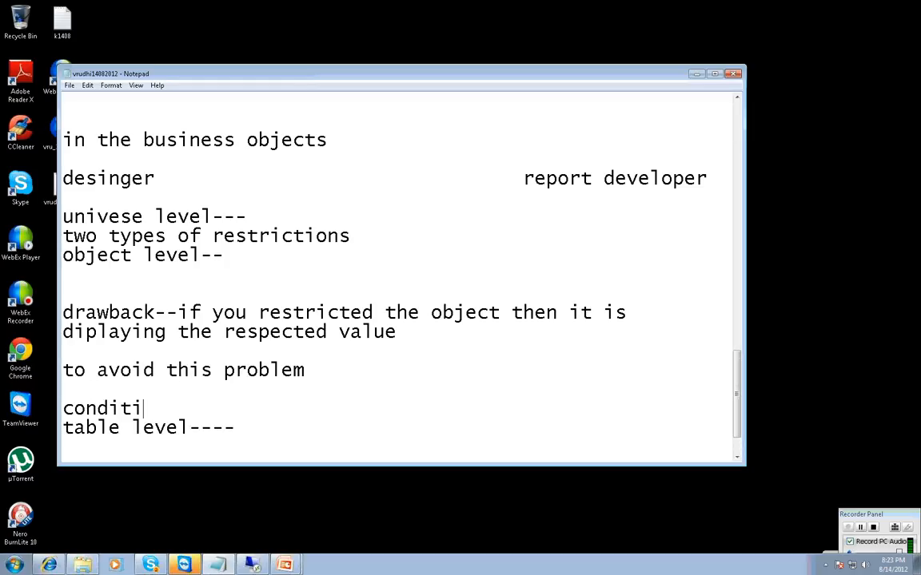
pyautogui.write('onal objects--')
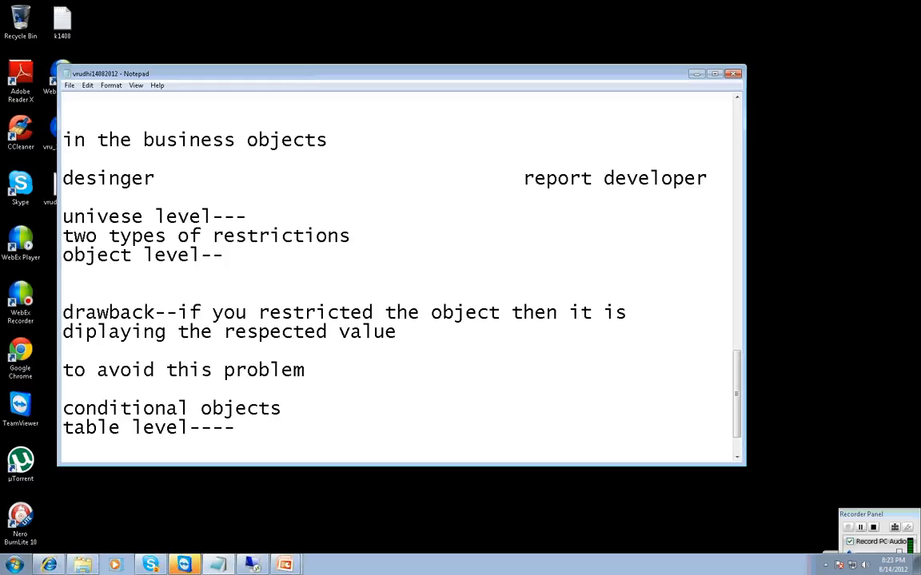
pyautogui.press('Return')
pyautogui.press('Return')
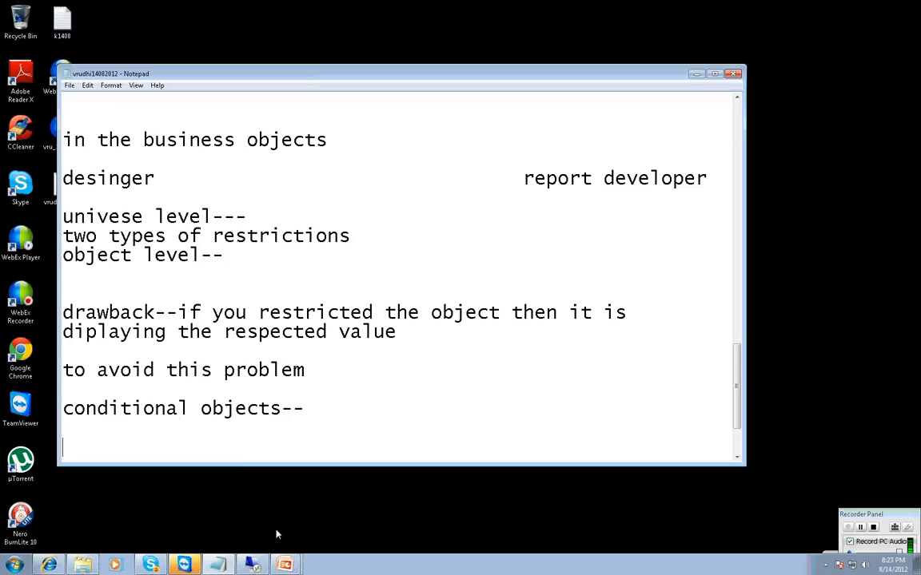
# - Delete the Sruthi Year20002 and Sruthi Year2000 objects from the Time class
pyautogui.click(252, 566)
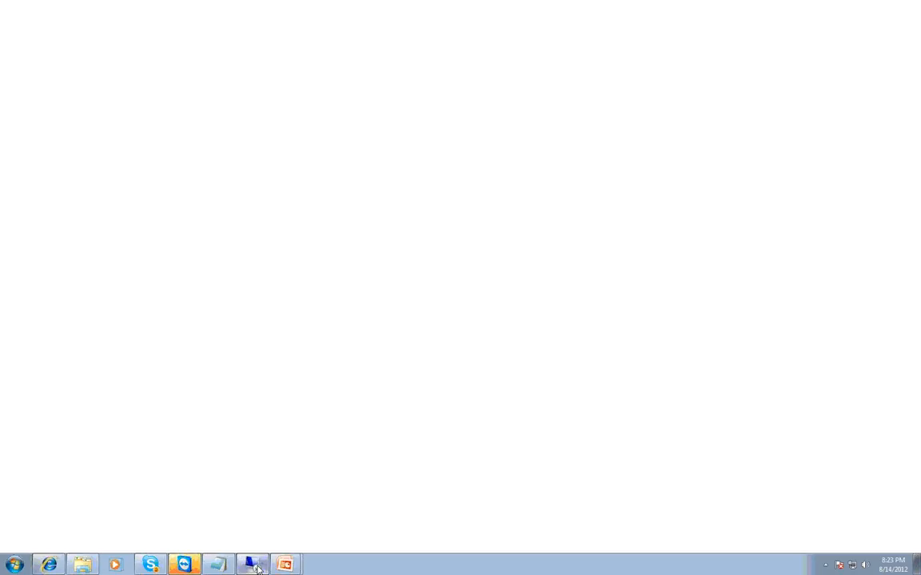
pyautogui.click(72, 94)
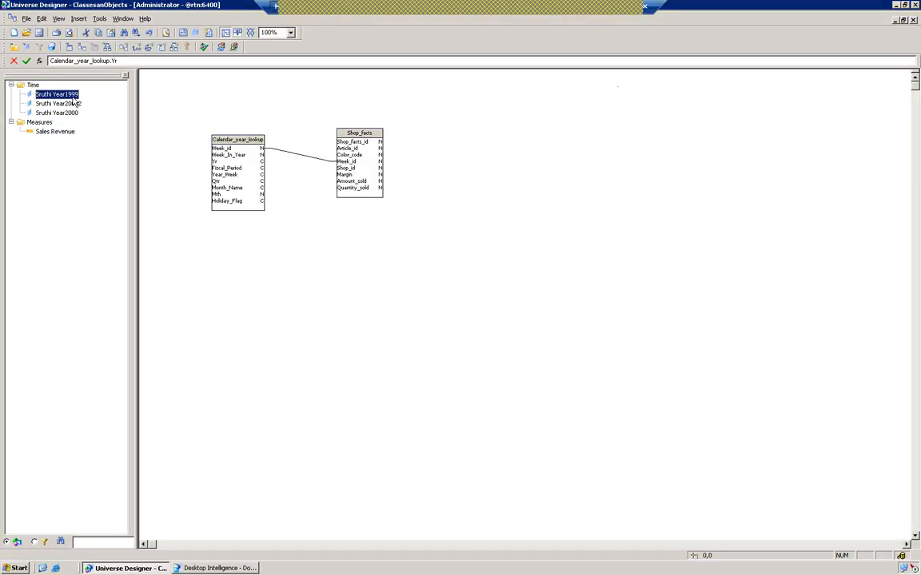
pyautogui.hotkey('shift', 'Down')
pyautogui.hotkey('shift', 'Down')
pyautogui.click(66, 104)
pyautogui.keyDown('shift'); pyautogui.click(70, 113); pyautogui.keyUp('shift')
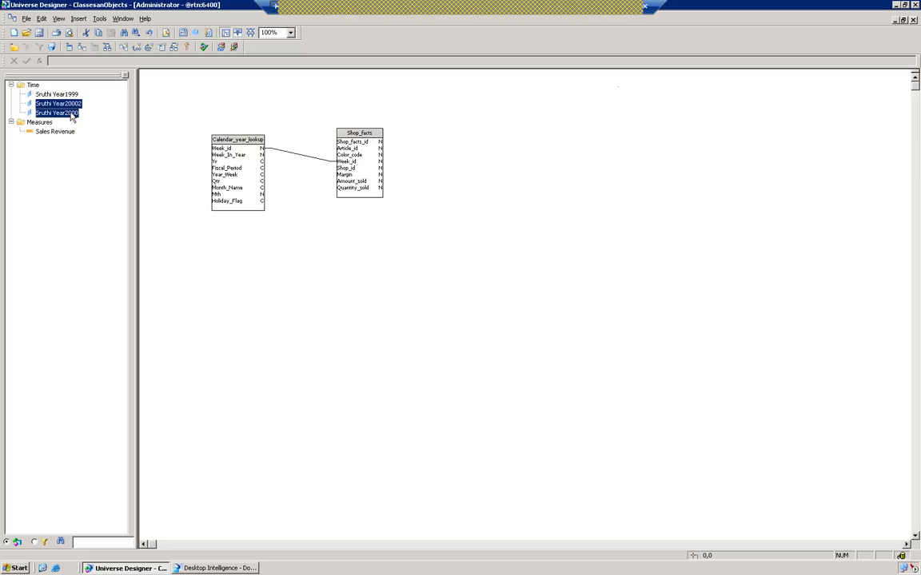
pyautogui.rightClick(72, 115)
pyautogui.click(91, 172)
# - Rename Sruthi Year1999 to Sruthi Year and clear its 1999 Where condition
pyautogui.click(70, 95)
pyautogui.doubleClick(72, 97)
pyautogui.press('Tab')
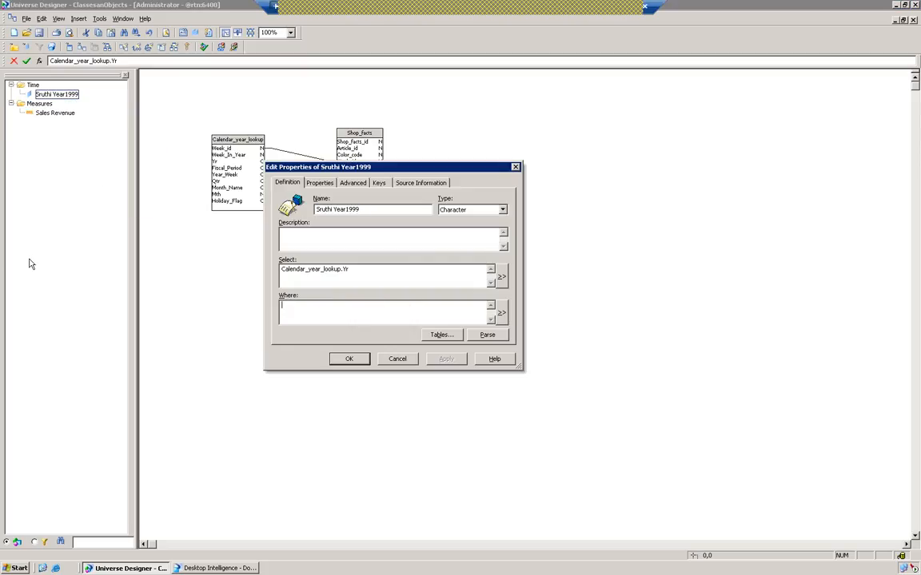
pyautogui.click(390, 211)
pyautogui.press('BackSpace')
pyautogui.press('BackSpace')
pyautogui.press('BackSpace')
pyautogui.press('BackSpace')
pyautogui.click(446, 359)
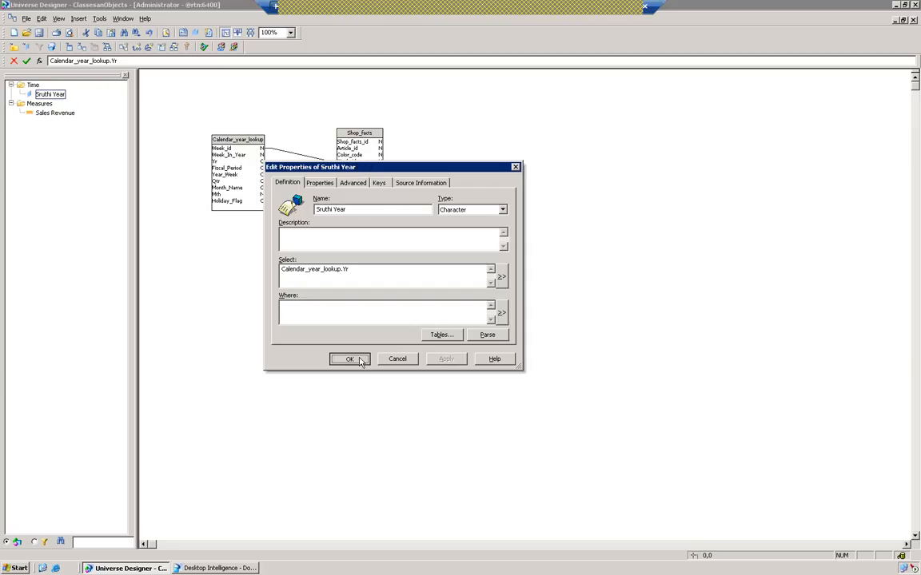
pyautogui.click(348, 359)
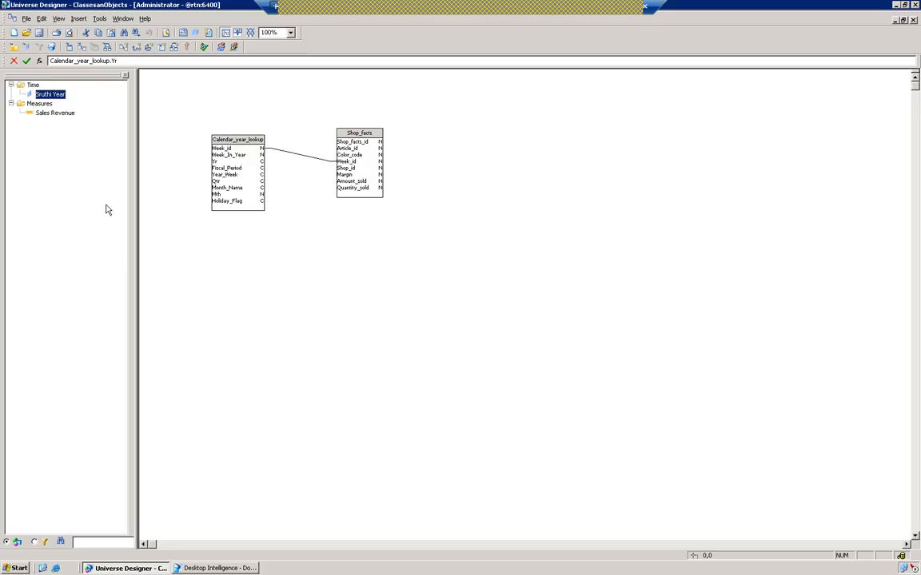
# - Toggle the universe pane between the Conditions and Classes/Objects views, ending on Classes/Objects
pyautogui.click(35, 545)
pyautogui.click(34, 544)
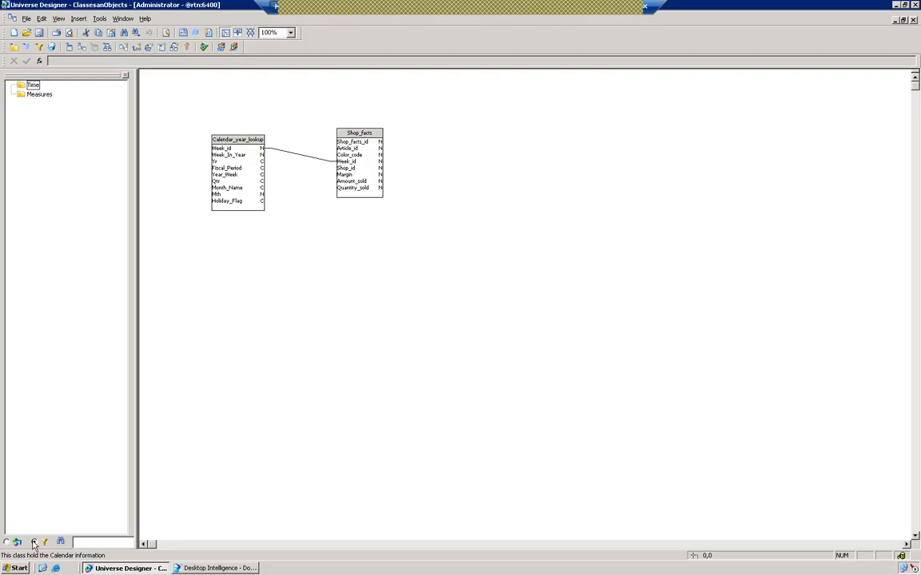
pyautogui.click(6, 542)
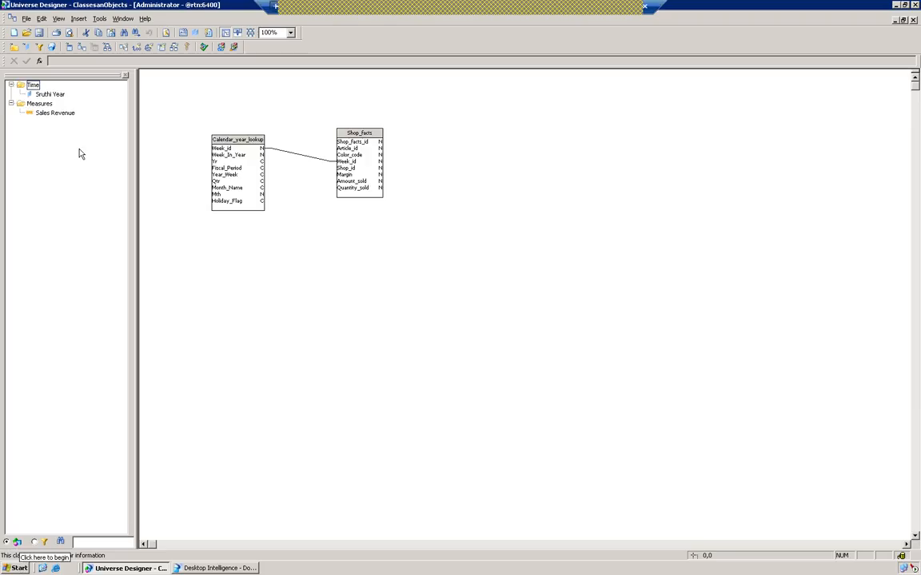
pyautogui.click(35, 542)
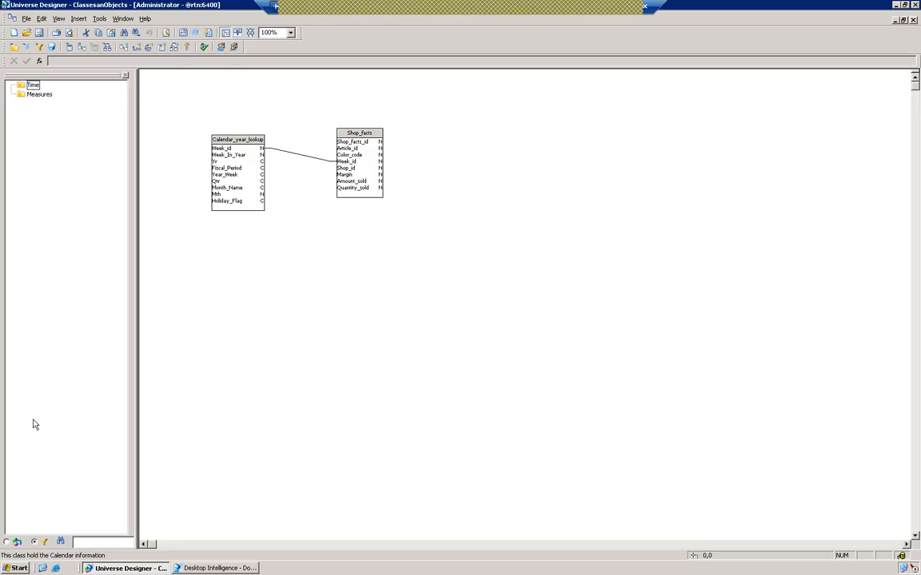
pyautogui.click(8, 543)
# - Look at the Time class's add options in both the Conditions and Classes views without inserting anything
pyautogui.rightClick(24, 86)
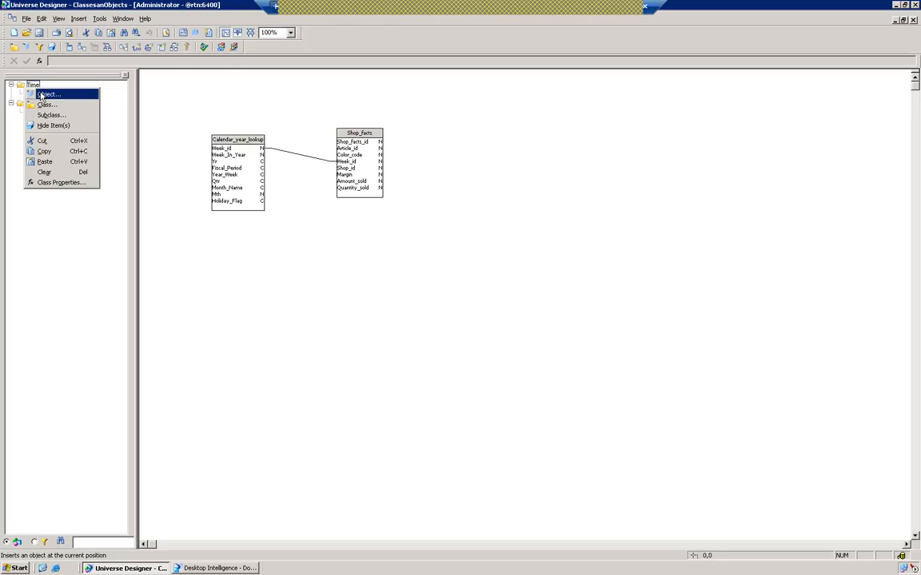
pyautogui.press('Escape')
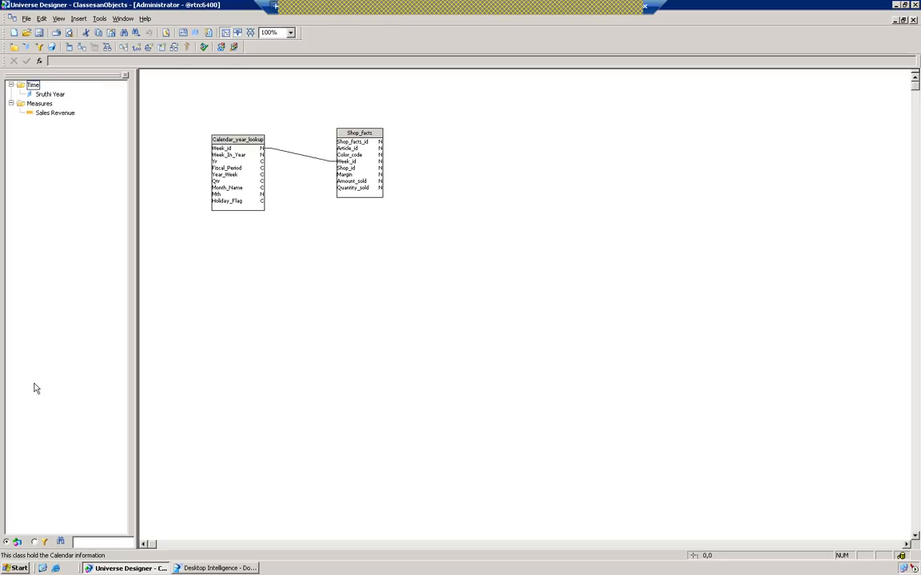
pyautogui.click(34, 543)
pyautogui.rightClick(33, 86)
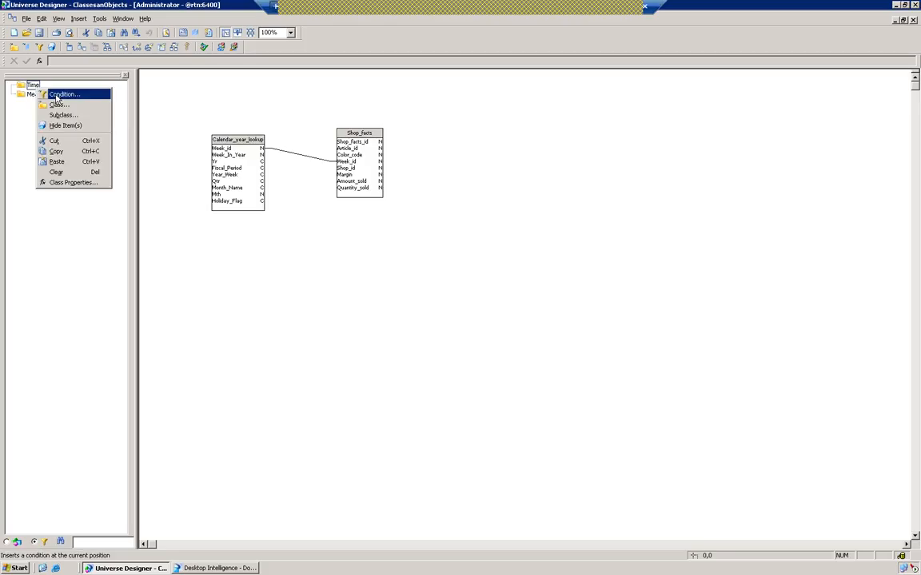
pyautogui.click(9, 544)
pyautogui.click(10, 544)
# - Start a new object in the Time class, cancel it, and open Time's options in Conditions view
pyautogui.rightClick(33, 87)
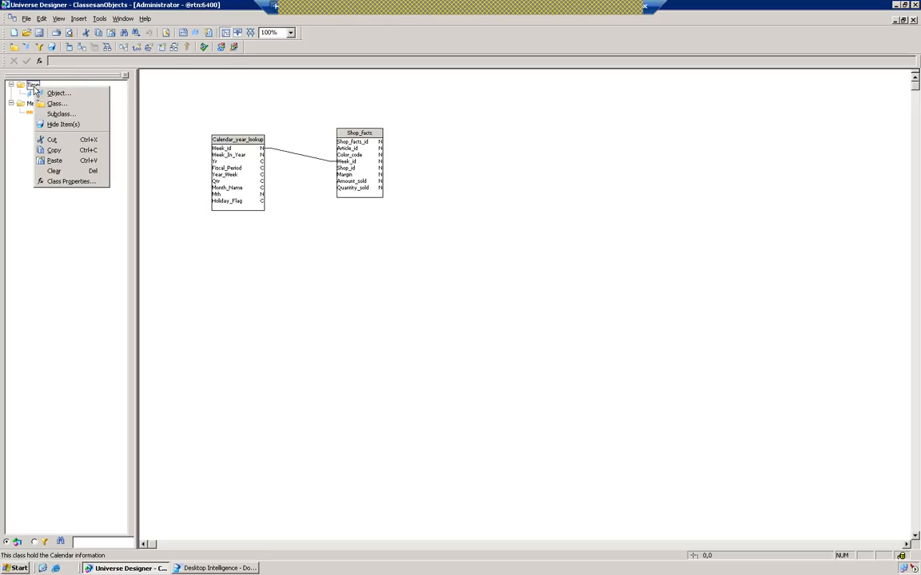
pyautogui.click(55, 93)
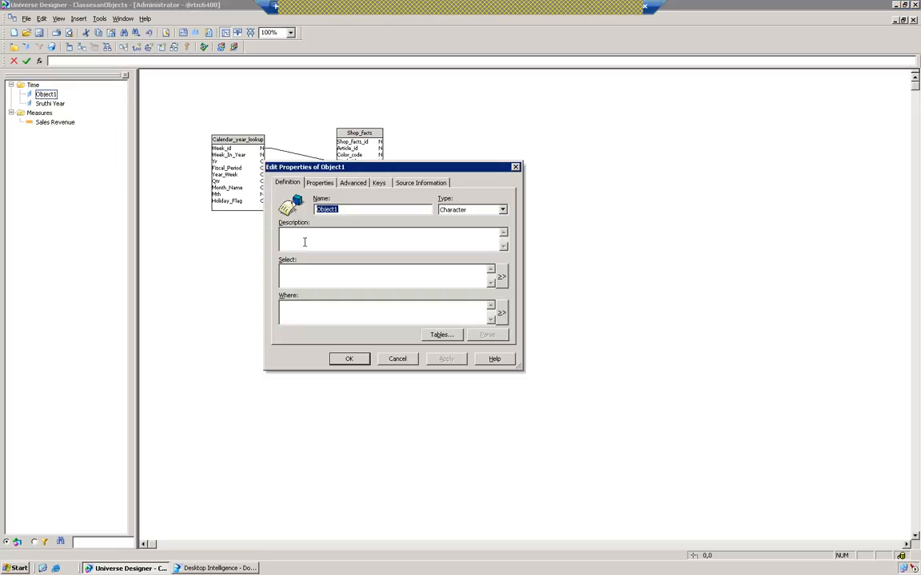
pyautogui.click(398, 359)
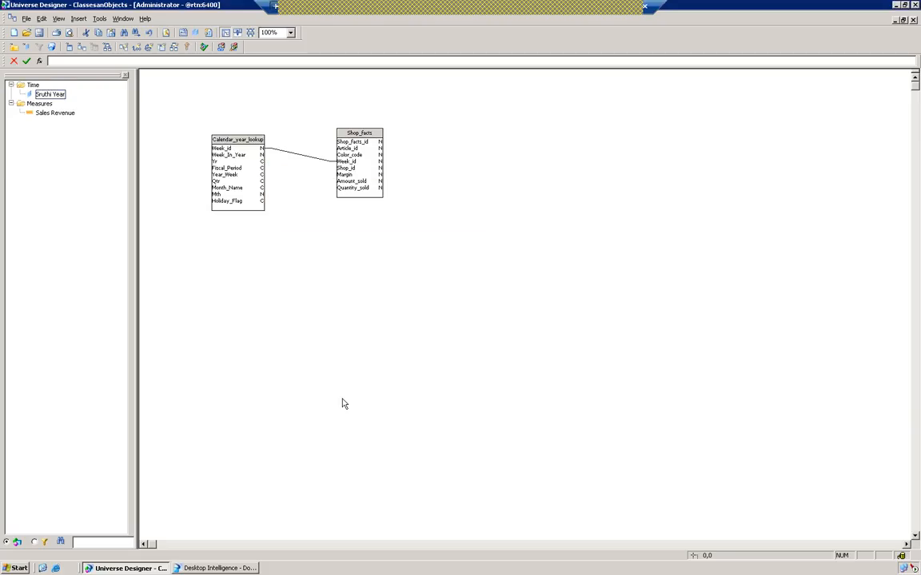
pyautogui.click(16, 542)
pyautogui.rightClick(33, 85)
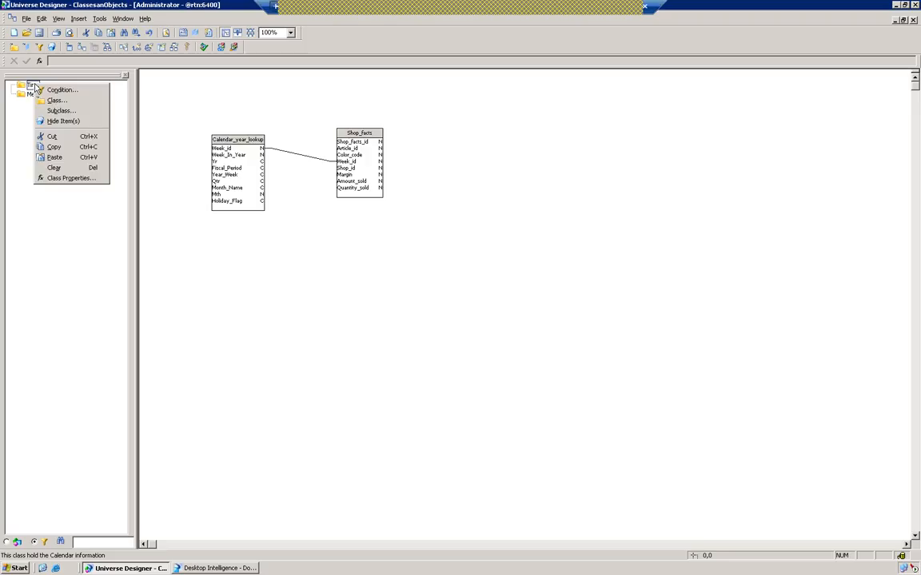
# - Add a Time condition named 2000 with Where Calendar_year_lookup.Yr = '1999'
pyautogui.click(50, 89)
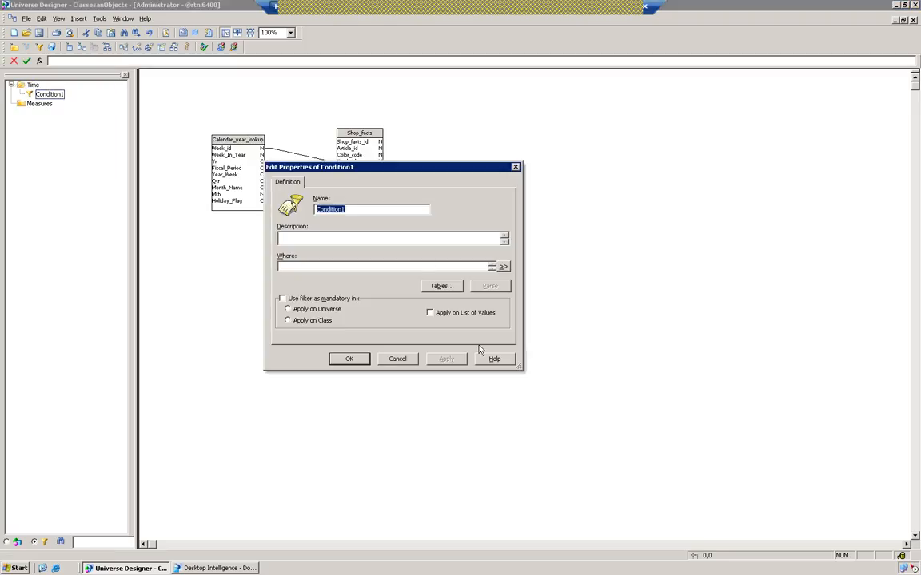
pyautogui.moveTo(521, 368); pyautogui.dragTo(566, 451)
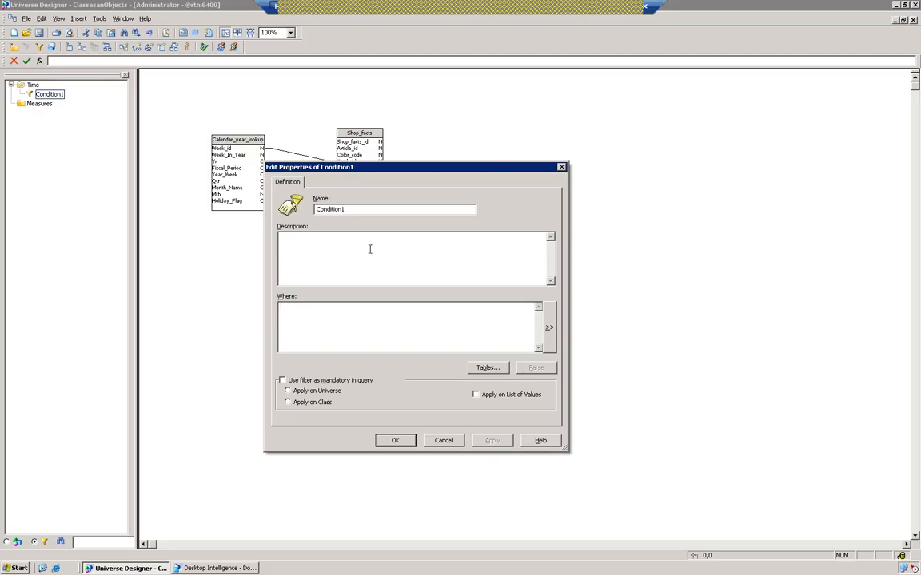
pyautogui.write('2000')
pyautogui.click(518, 328)
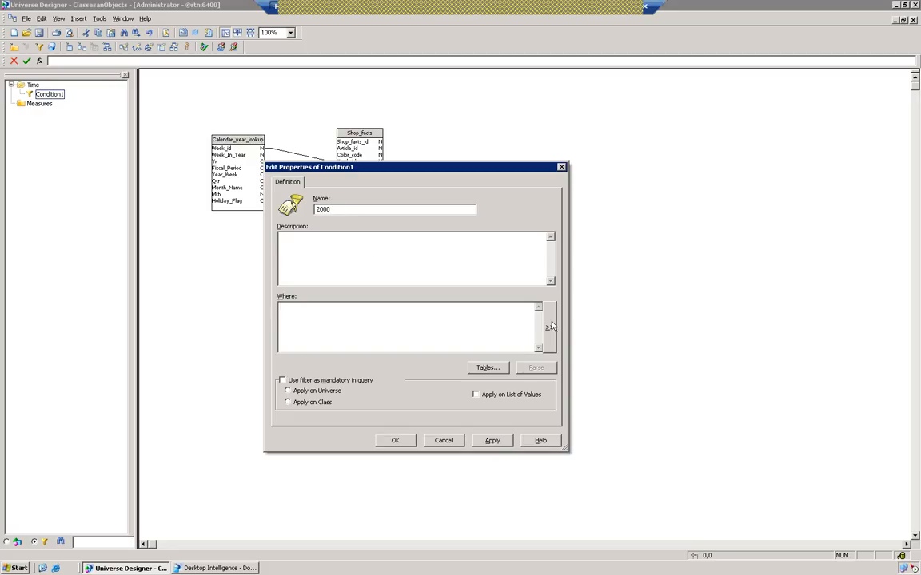
pyautogui.click(549, 328)
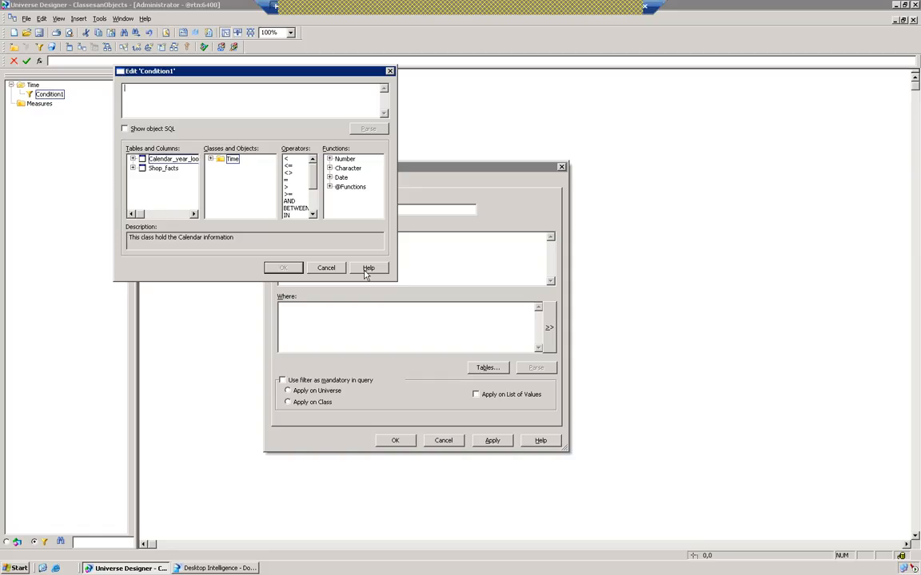
pyautogui.click(133, 159)
pyautogui.doubleClick(160, 186)
pyautogui.click(286, 186)
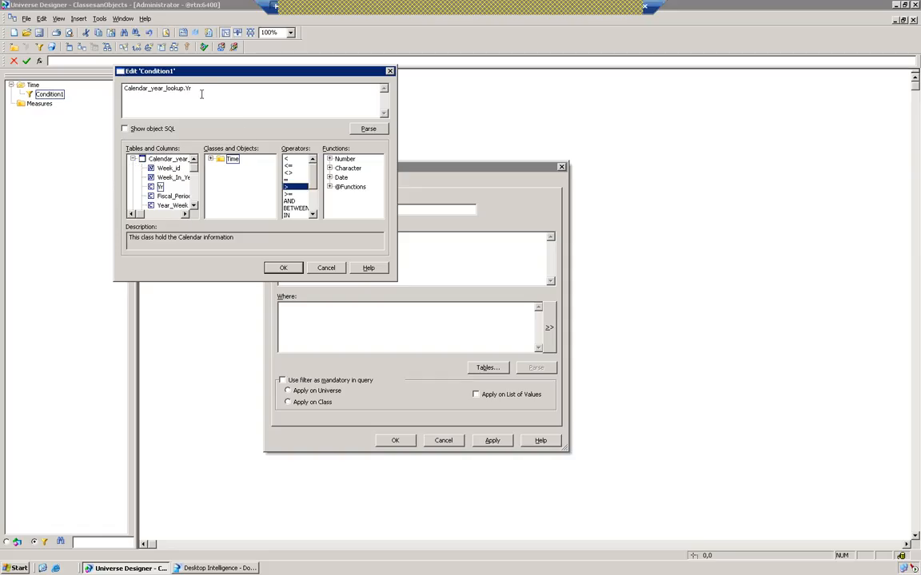
pyautogui.doubleClick(287, 179)
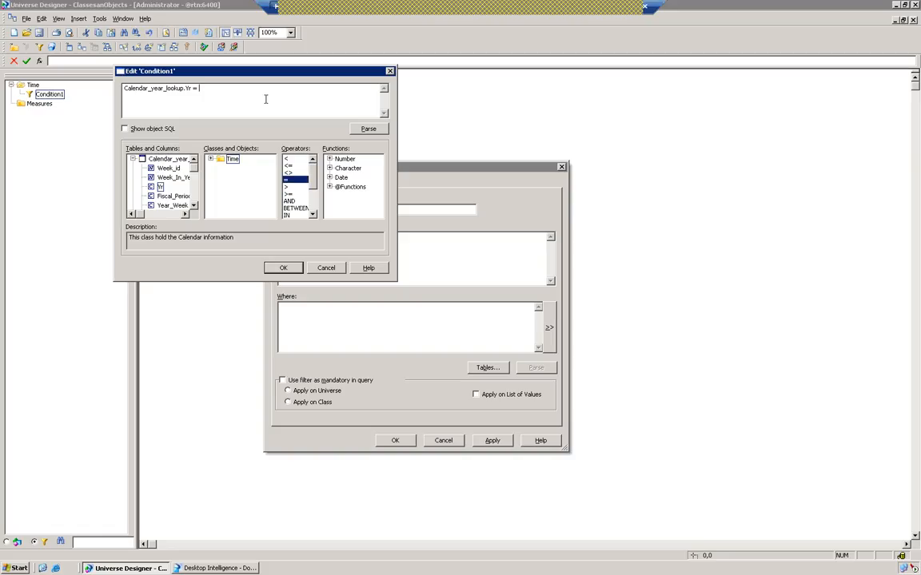
pyautogui.write("'1999'")
pyautogui.moveTo(213, 87); pyautogui.dragTo(7, 70)
pyautogui.hotkey('ctrl', 'c')
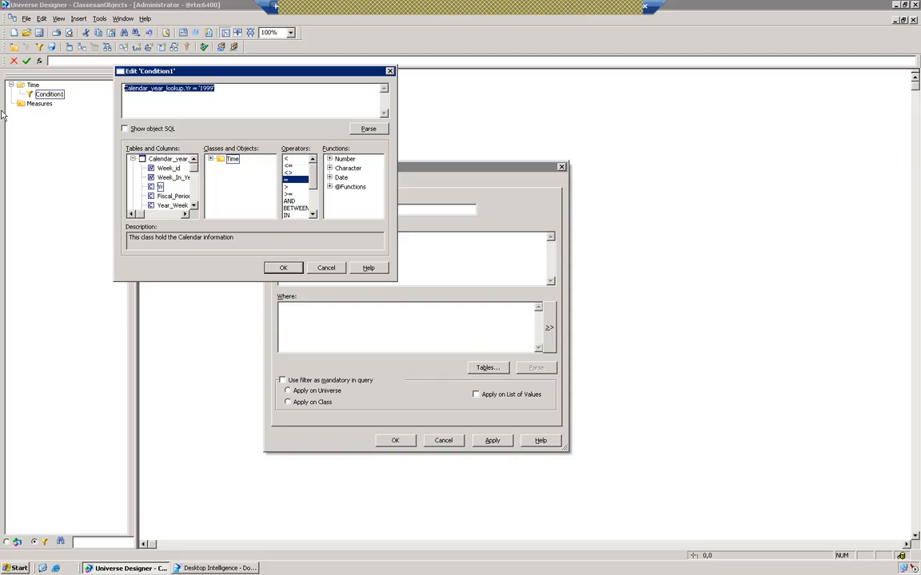
pyautogui.click(283, 267)
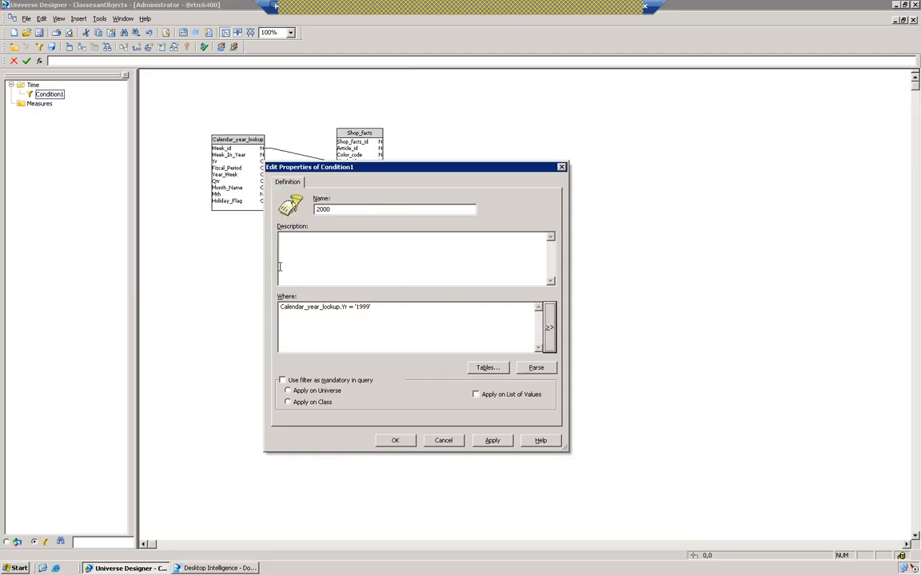
pyautogui.click(492, 441)
pyautogui.click(395, 441)
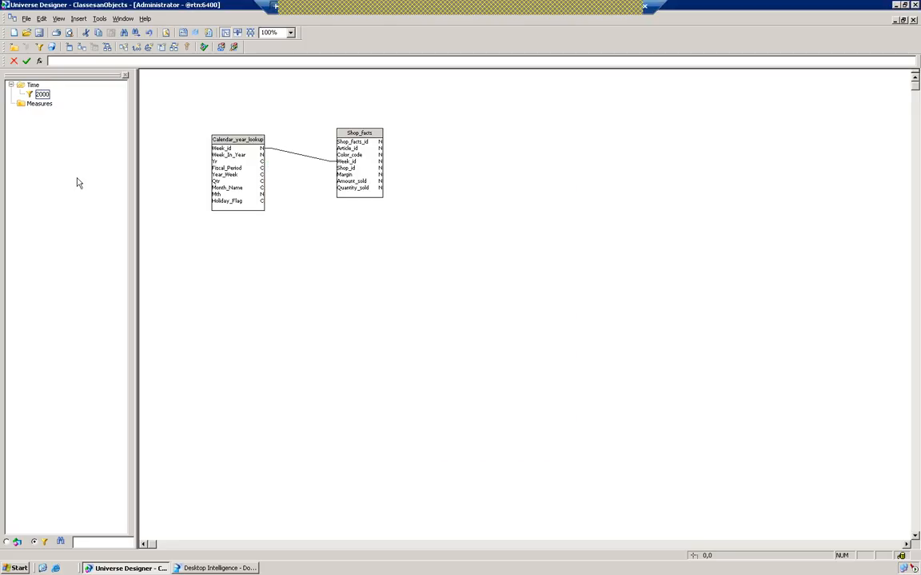
# - Rename that condition to 1999 to match its Yr = '1999' filter
pyautogui.click(43, 94)
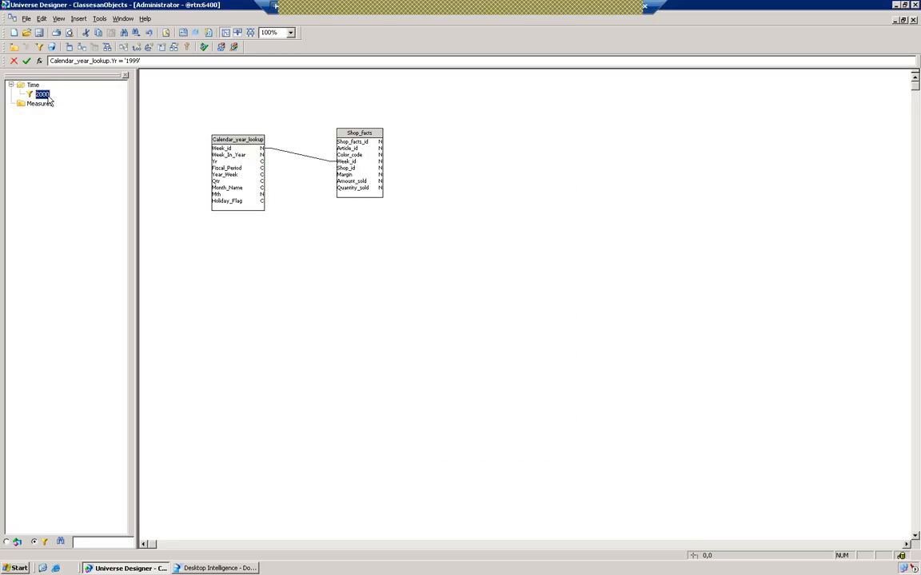
pyautogui.doubleClick(42, 95)
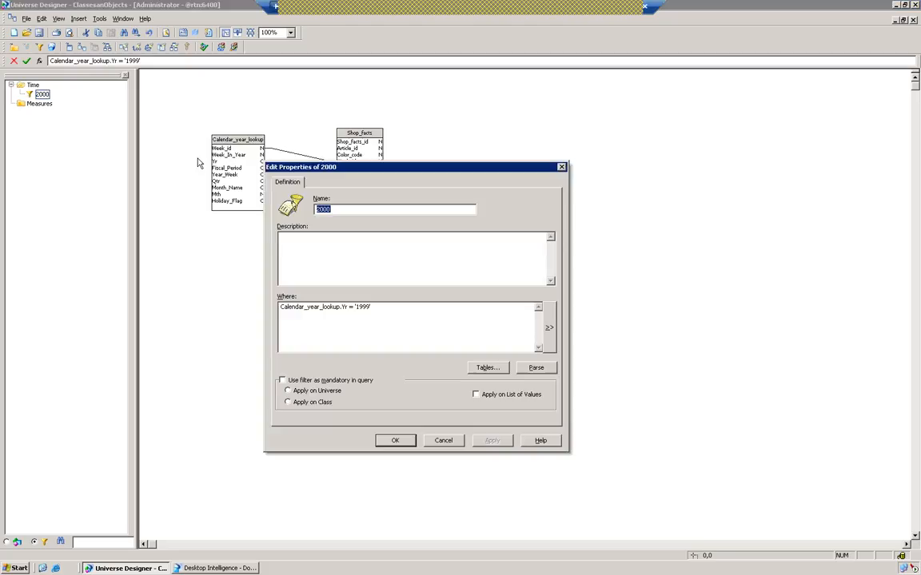
pyautogui.write('1999')
pyautogui.click(492, 441)
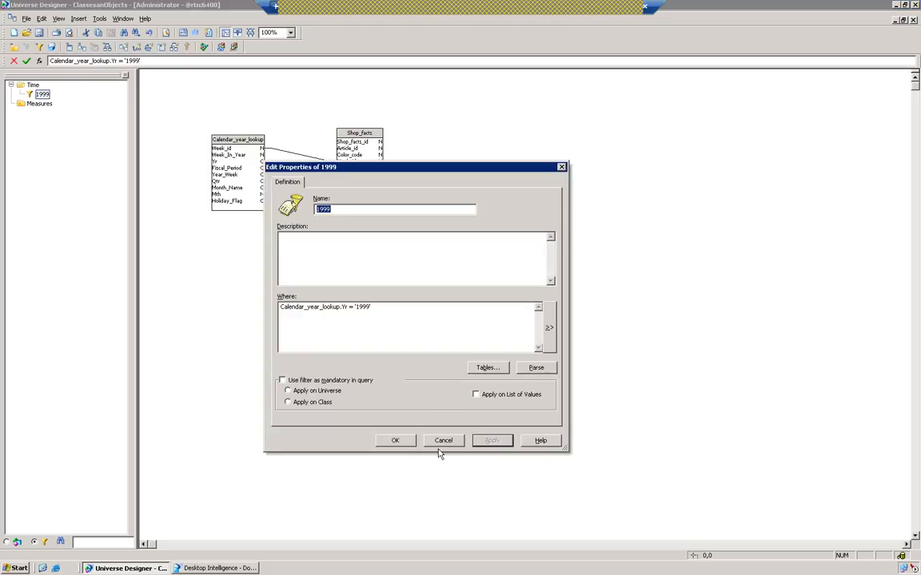
pyautogui.click(405, 443)
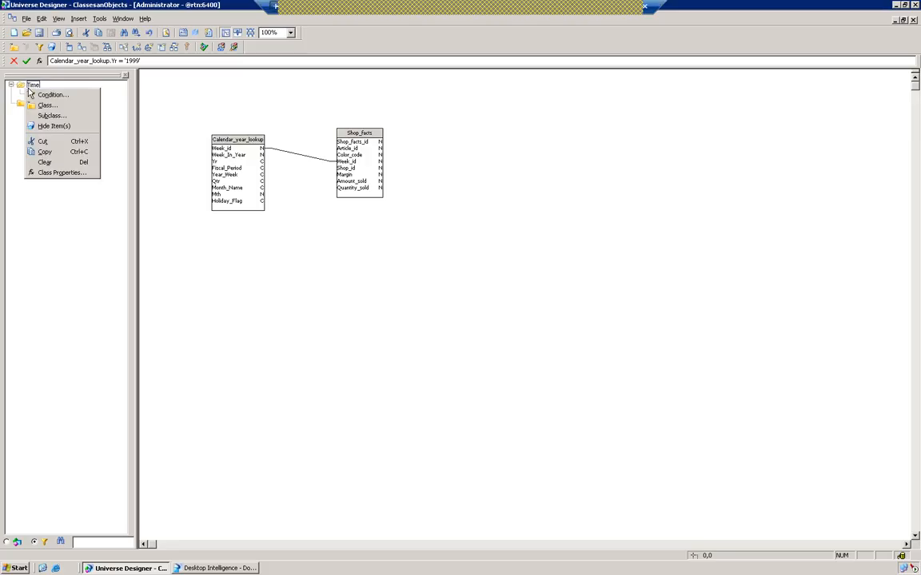
# - Add a second Time condition named 2000 with Where Calendar_year_lookup.Yr = '2000'
pyautogui.rightClick(31, 85)
pyautogui.click(42, 96)
pyautogui.write('2000')
pyautogui.click(346, 322)
pyautogui.hotkey('ctrl', 'v')
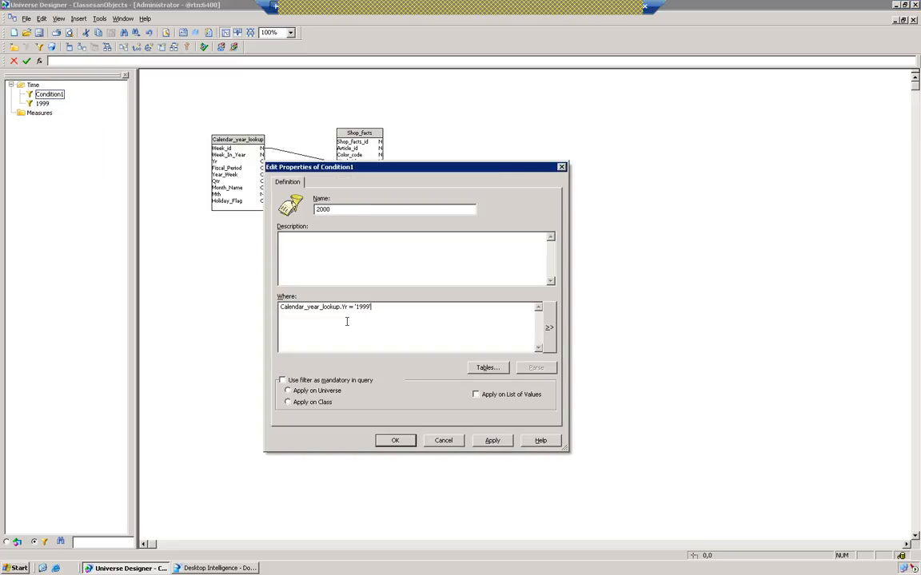
pyautogui.press('Left')
pyautogui.press('Left')
pyautogui.press('Left')
pyautogui.press('Left')
pyautogui.press('Left')
pyautogui.press('Delete')
pyautogui.press('Delete')
pyautogui.press('Delete')
pyautogui.press('Delete')
pyautogui.press('Delete')
pyautogui.write("2000'")
pyautogui.click(489, 441)
pyautogui.click(395, 440)
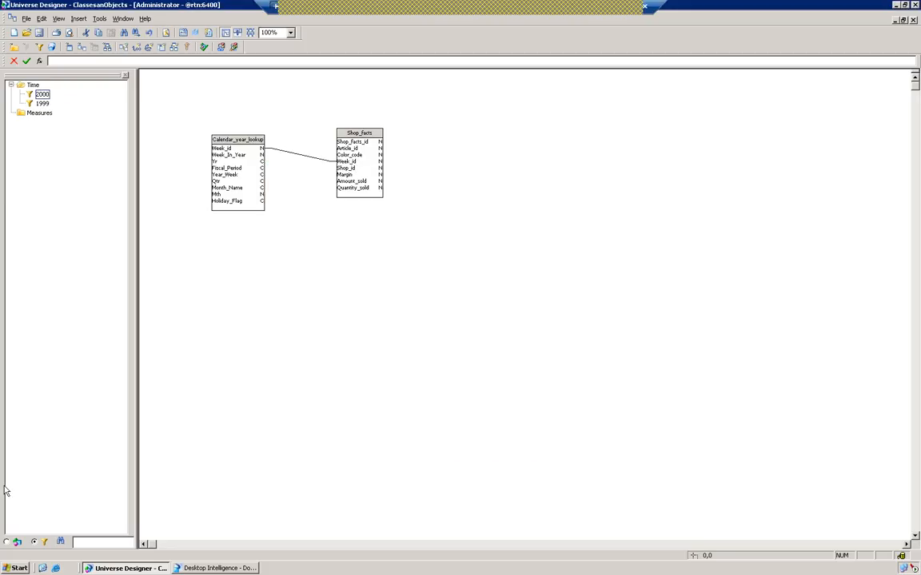
# - Show the classes again, then refresh the universe list in Desktop Intelligence
pyautogui.click(7, 543)
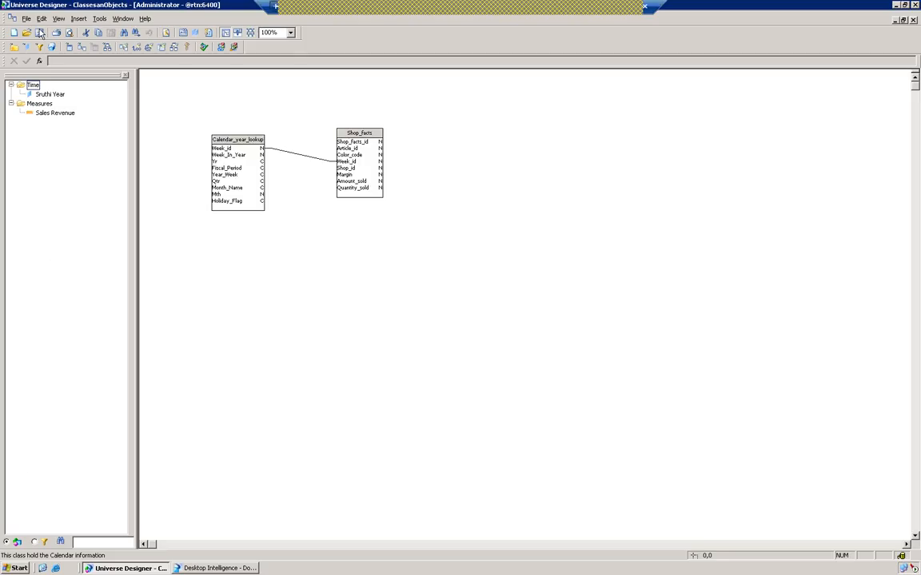
pyautogui.click(188, 568)
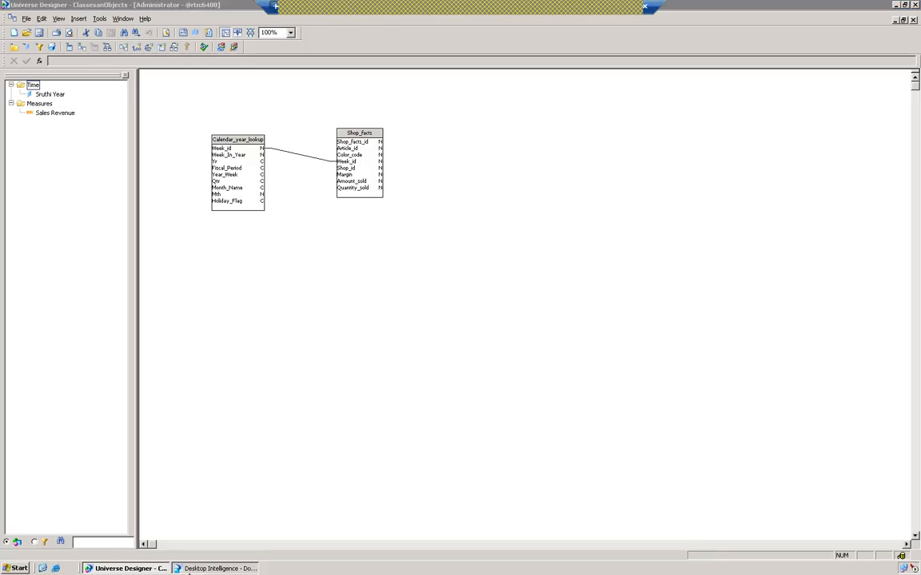
pyautogui.click(124, 33)
pyautogui.click(136, 46)
pyautogui.click(457, 377)
# - Refresh the report and dismiss the obsolete-object, SQL and refresh-failure errors
pyautogui.click(493, 379)
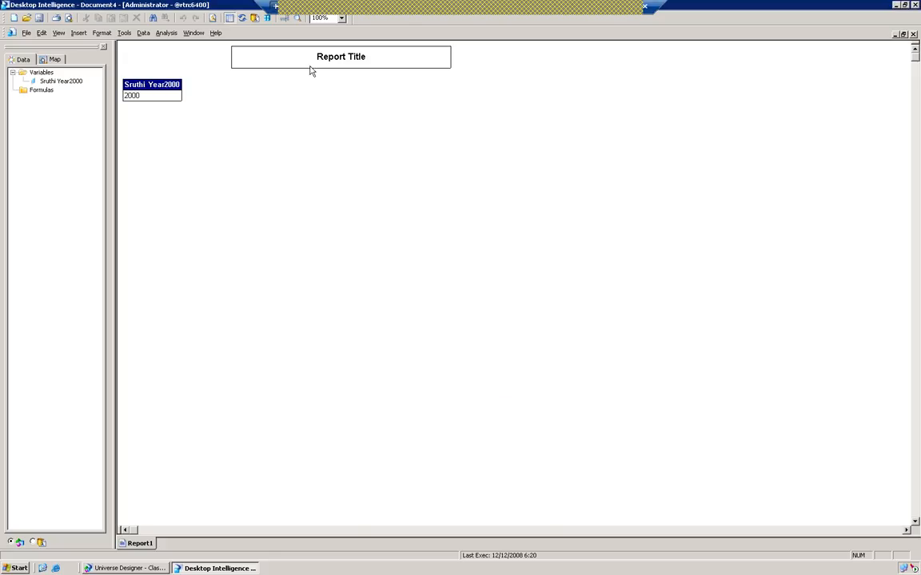
pyautogui.click(241, 18)
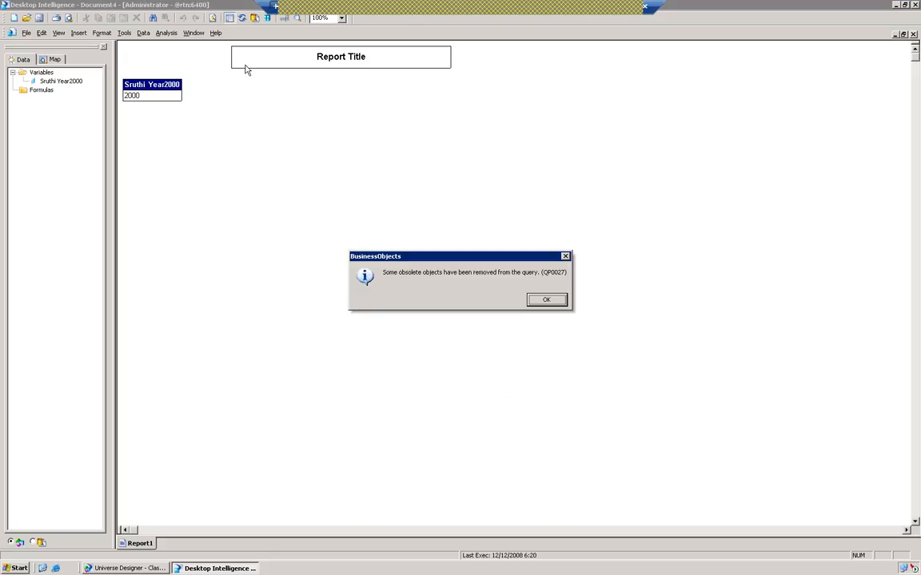
pyautogui.click(545, 300)
pyautogui.click(529, 301)
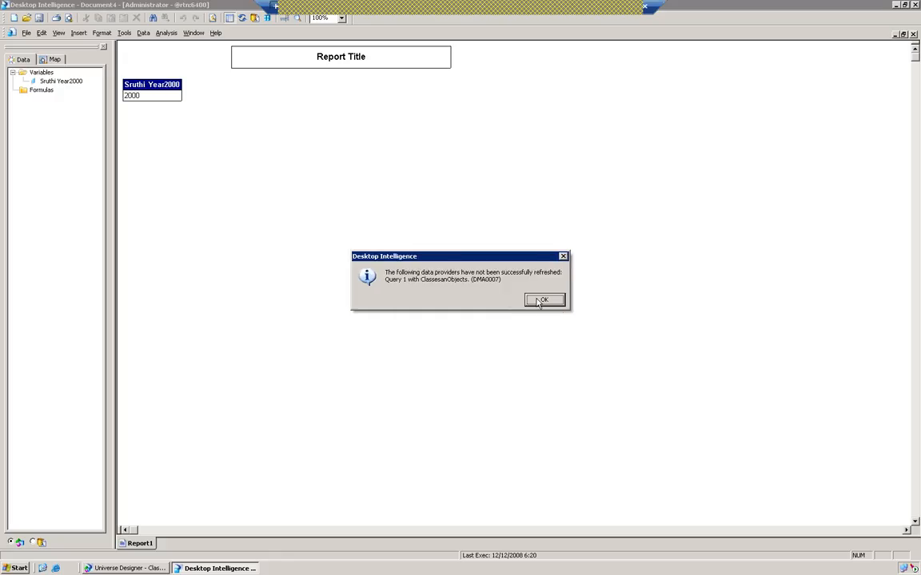
pyautogui.click(538, 299)
# - Rebuild the query with Sruthi Year from Time, run it for years 1999–2003, then reopen it
pyautogui.click(229, 17)
pyautogui.click(538, 299)
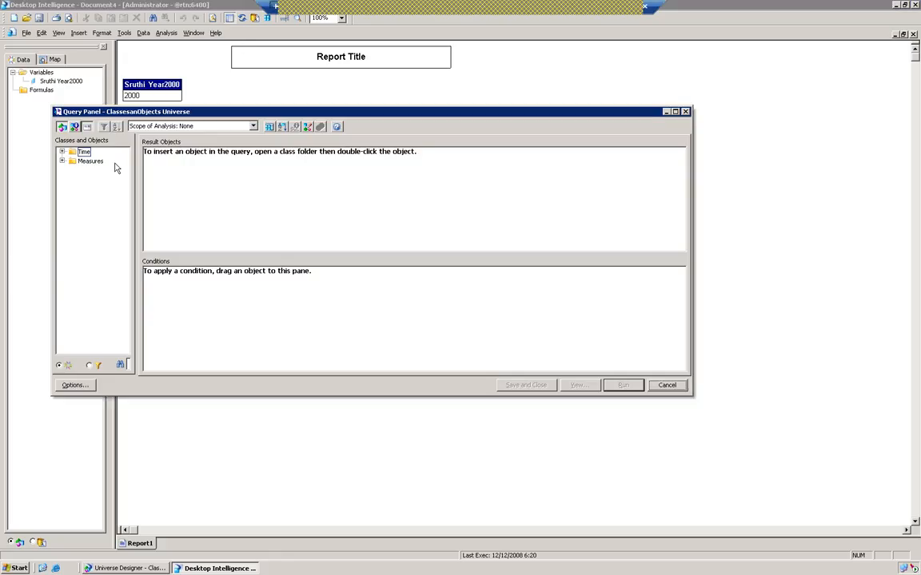
pyautogui.click(62, 152)
pyautogui.click(91, 170)
pyautogui.doubleClick(100, 162)
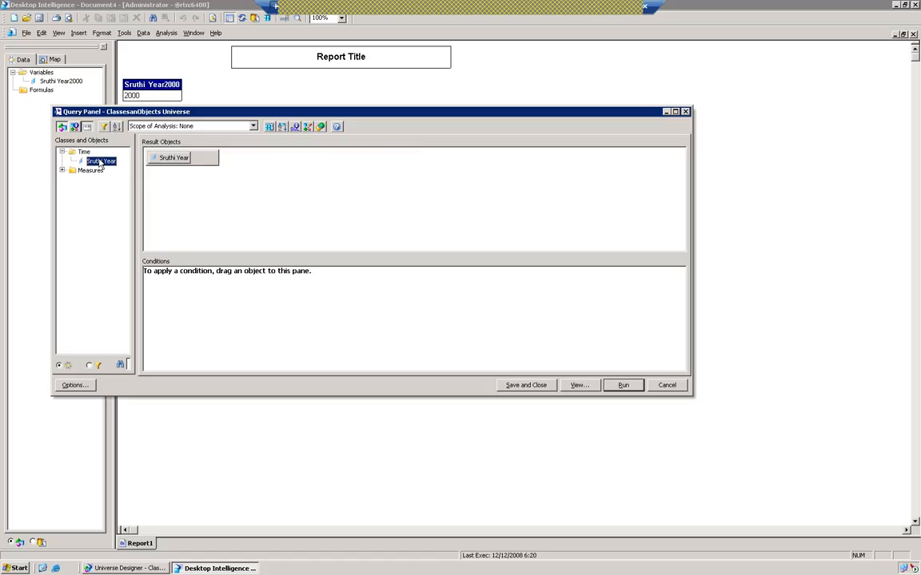
pyautogui.click(622, 385)
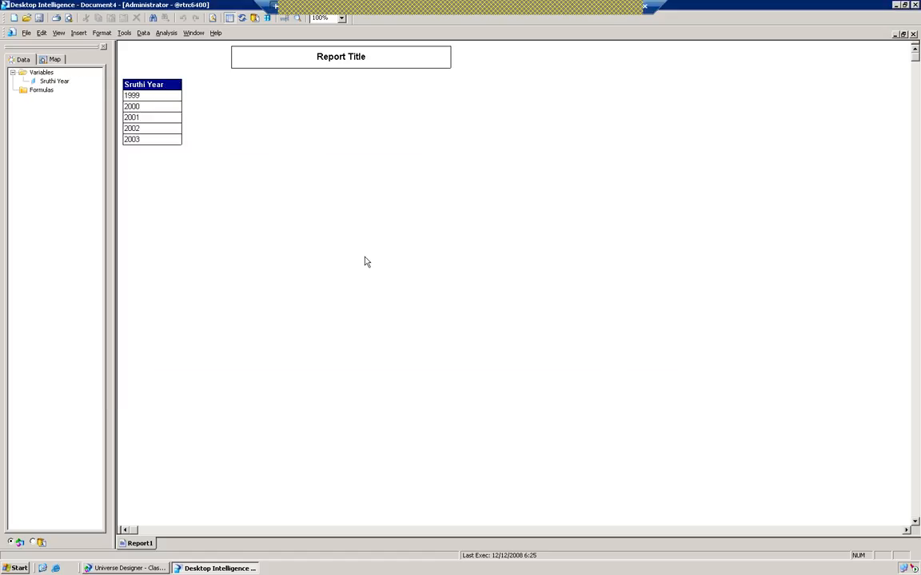
pyautogui.click(255, 19)
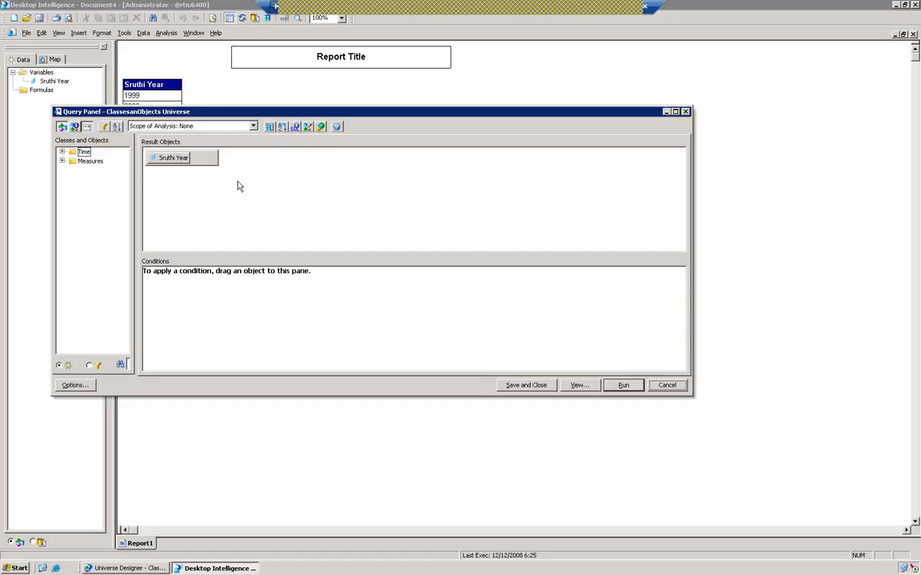
# - Add the predefined 1999 Time condition to the query and run it
pyautogui.click(89, 365)
pyautogui.doubleClick(84, 152)
pyautogui.doubleClick(88, 171)
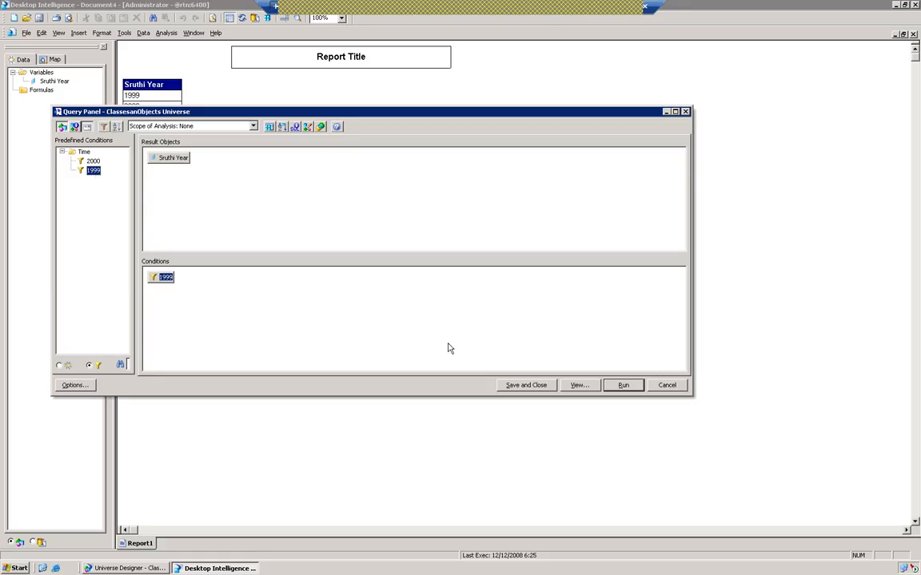
pyautogui.click(624, 386)
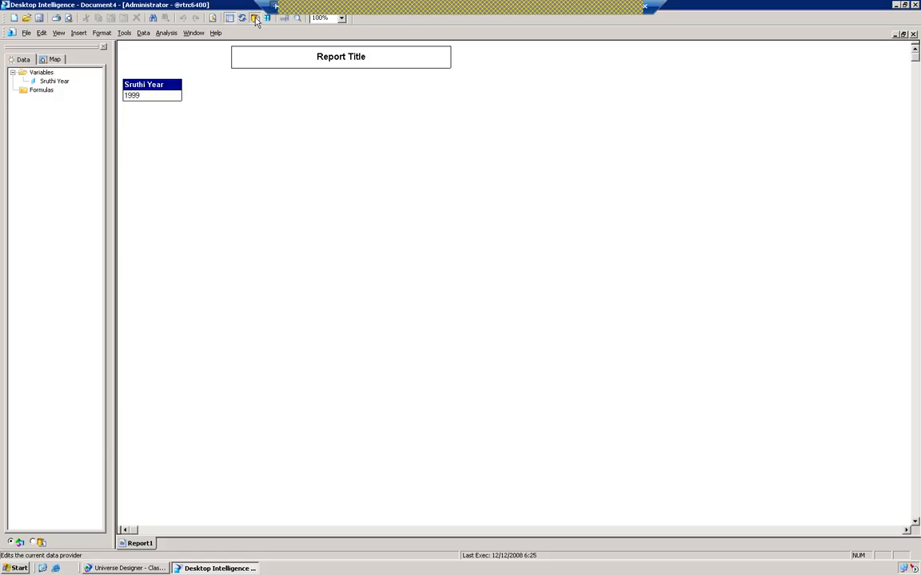
# - Replace the 1999 condition with the 2000 condition and rerun the query
pyautogui.click(229, 18)
pyautogui.moveTo(156, 278); pyautogui.dragTo(119, 273)
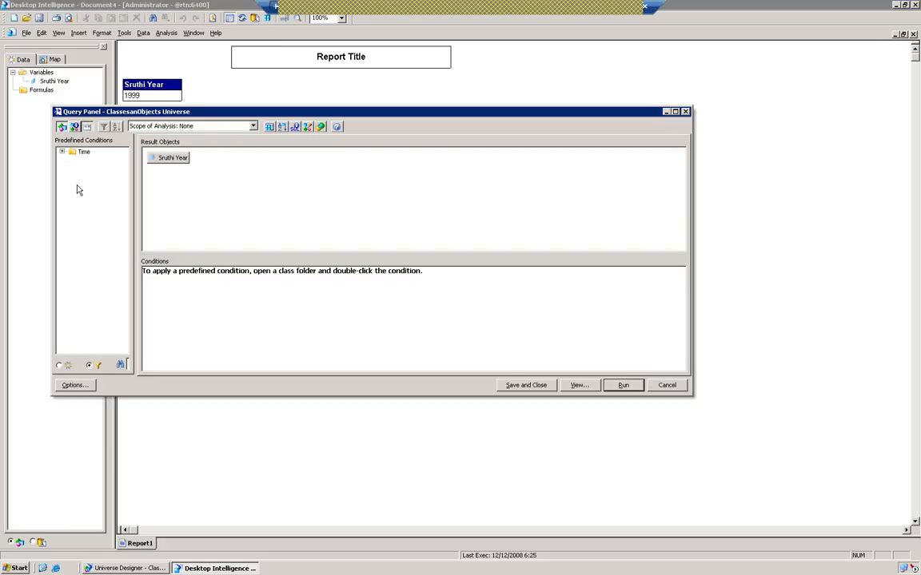
pyautogui.click(62, 152)
pyautogui.moveTo(95, 165); pyautogui.dragTo(163, 276)
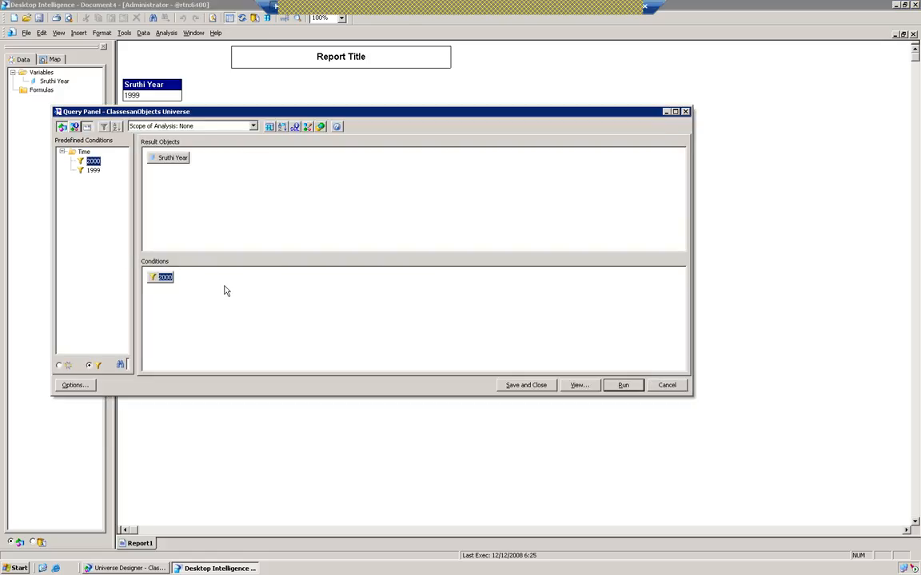
pyautogui.click(624, 385)
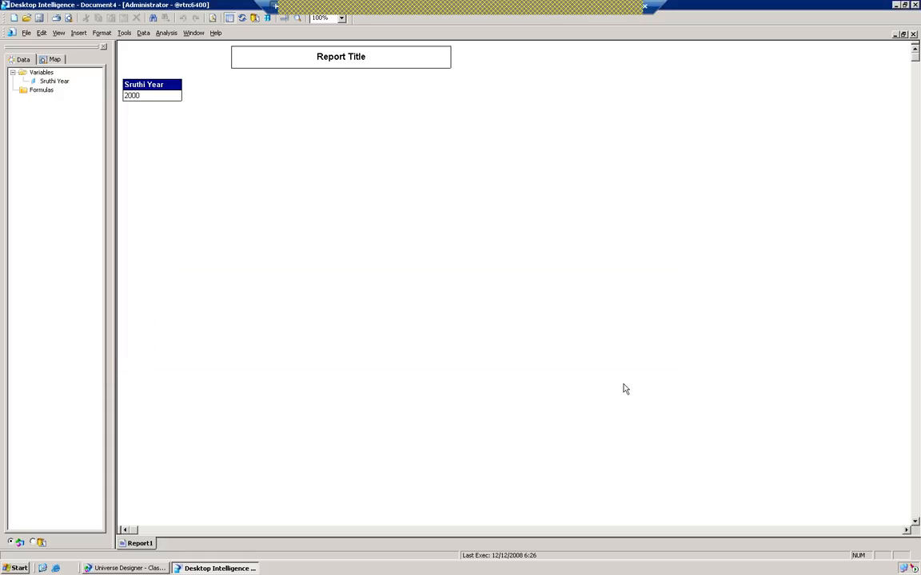
# - Review the query's Time conditions, then return to Universe Designer's Sruthi Year object
pyautogui.click(255, 18)
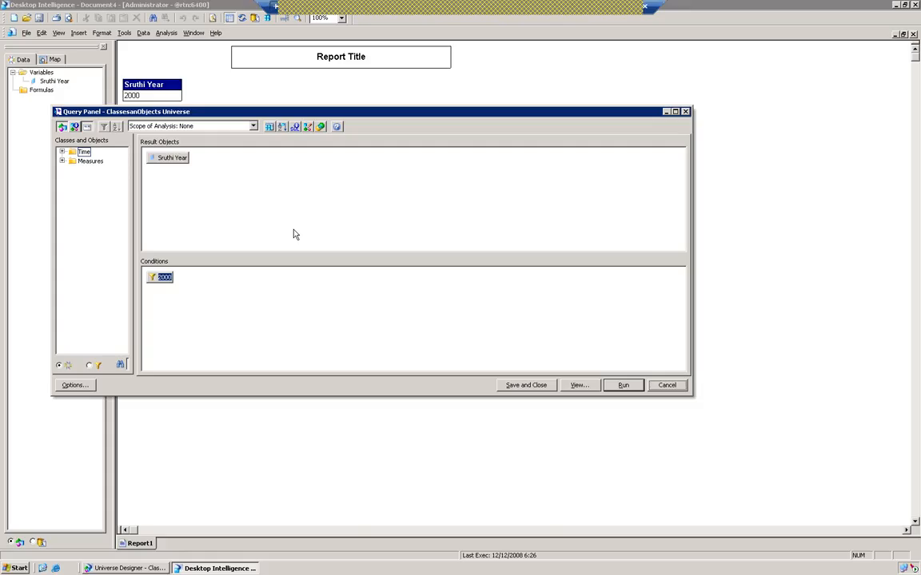
pyautogui.click(87, 365)
pyautogui.click(62, 153)
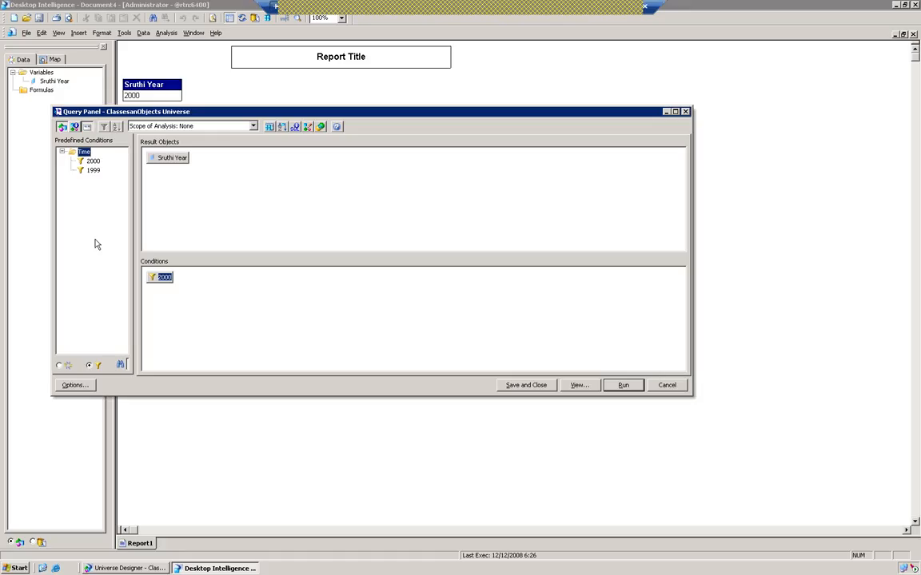
pyautogui.click(126, 569)
pyautogui.click(50, 94)
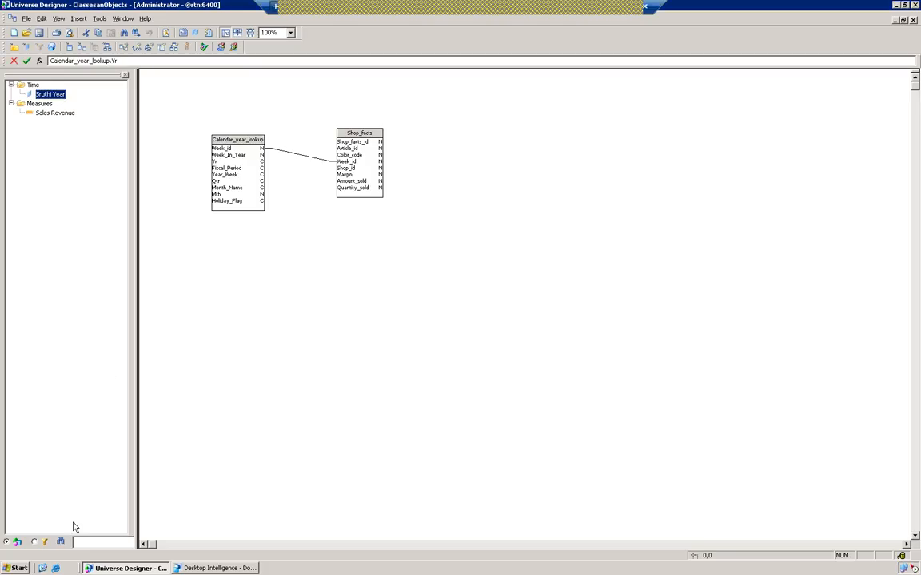
# - Compare the Time conditions with the Sruthi Year object view, then return to local Notepad
pyautogui.click(35, 542)
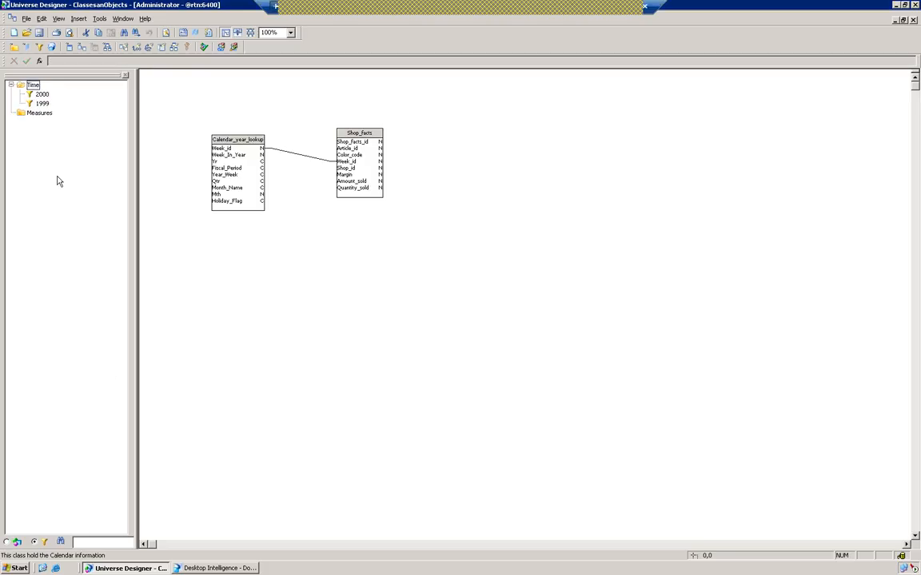
pyautogui.click(6, 542)
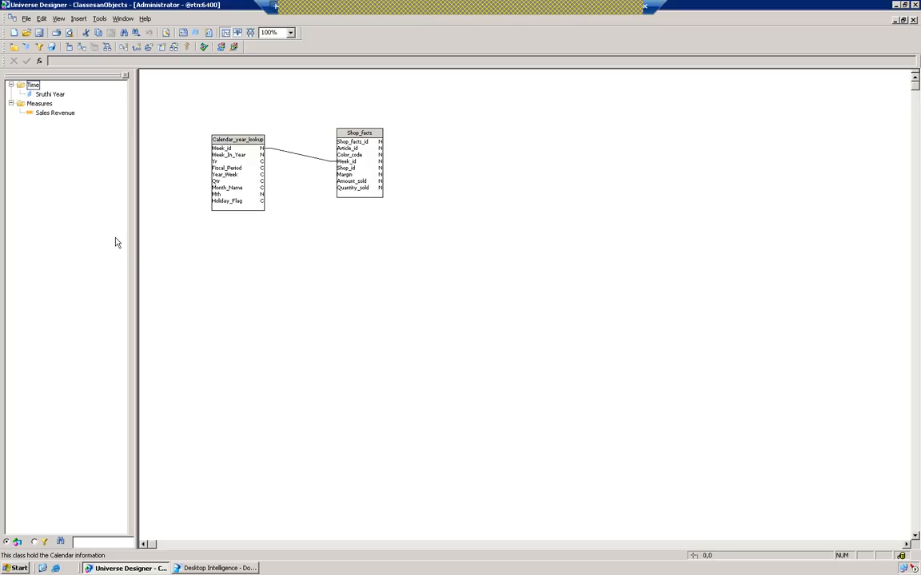
pyautogui.click(35, 544)
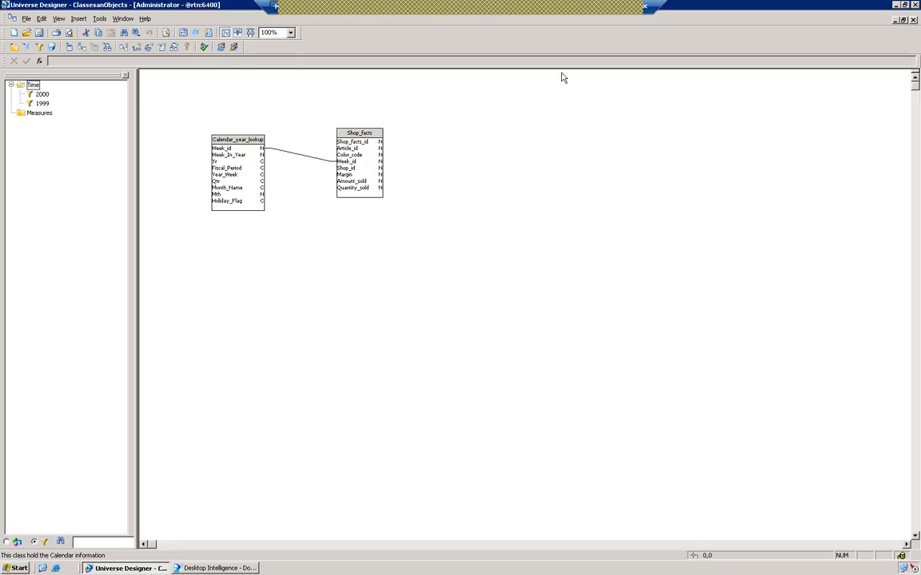
pyautogui.click(620, 7)
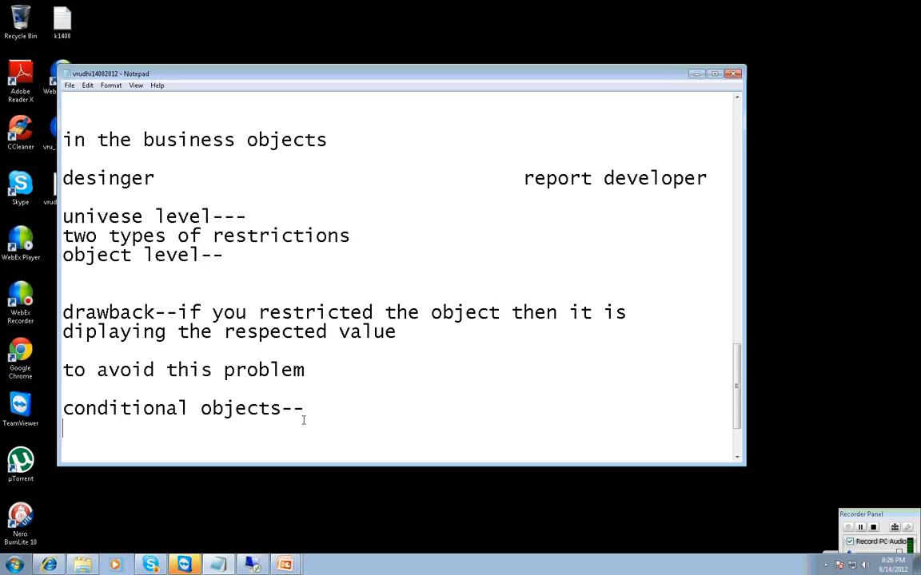
# - Add the lines '2 types' and 'static: fixed operand value' under conditional objects
pyautogui.press('Return')
pyautogui.write('2 types')
pyautogui.press('Return')
pyautogui.write('static: that is')
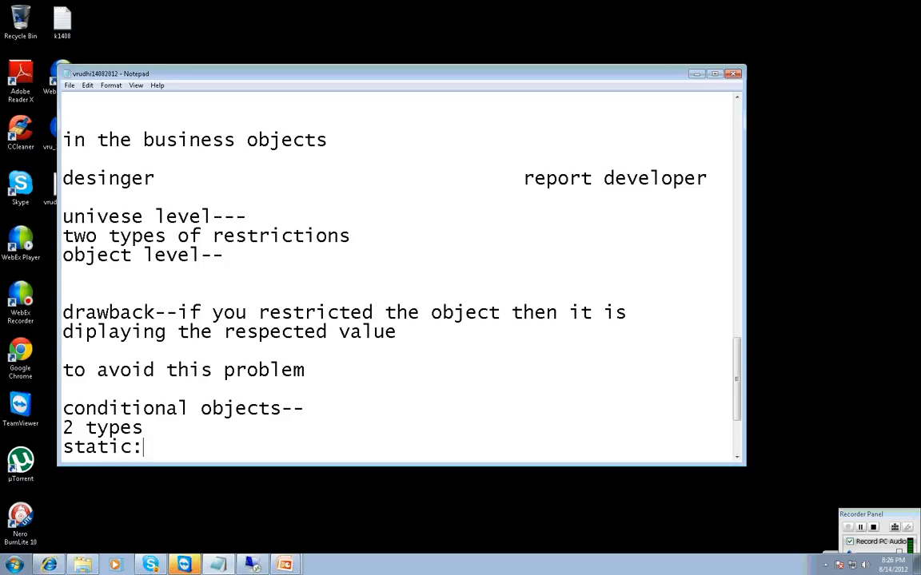
pyautogui.press('BackSpace')
pyautogui.press('BackSpace')
pyautogui.press('BackSpace')
pyautogui.press('BackSpace')
pyautogui.press('BackSpace')
pyautogui.press('BackSpace')
pyautogui.press('BackSpace')
pyautogui.press('BackSpace')
pyautogui.write('fixe dop')
pyautogui.press('BackSpace')
pyautogui.press('BackSpace')
pyautogui.press('BackSpace')
pyautogui.press('BackSpace')
pyautogui.write('ed op')
pyautogui.press('BackSpace')
pyautogui.press('BackSpace')
pyautogui.press('BackSpace')
pyautogui.write('d operand')
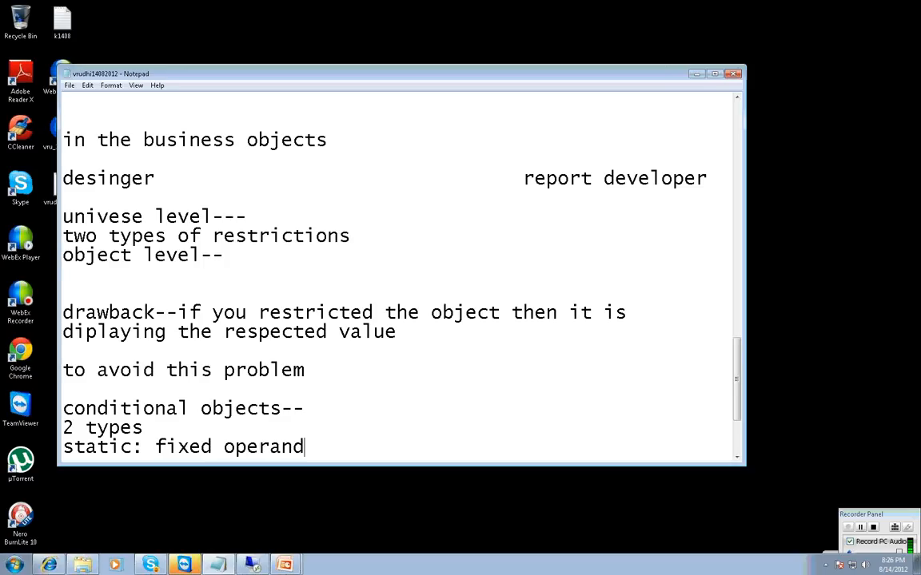
pyautogui.write(' value')
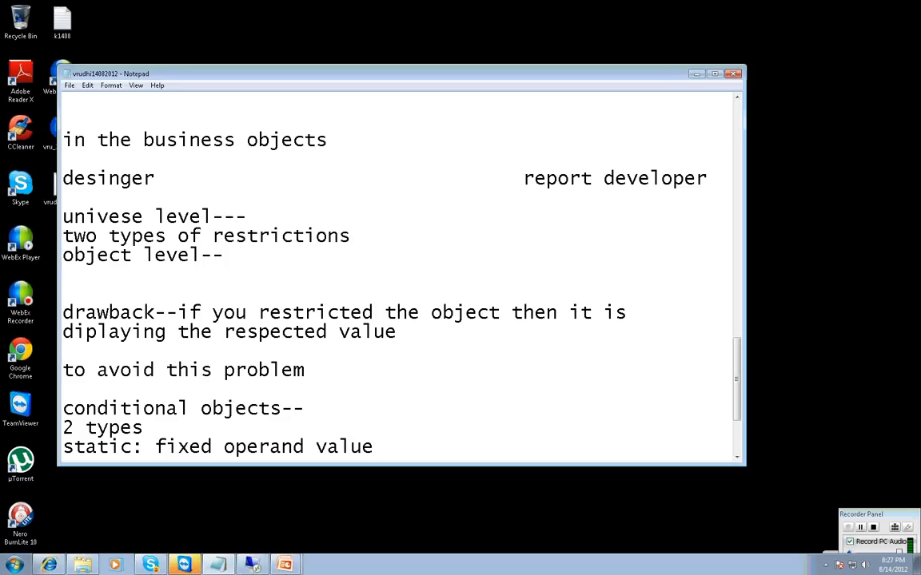
# - Add the line 'dynamic condition: the end user will give the operand value'
pyautogui.press('Return')
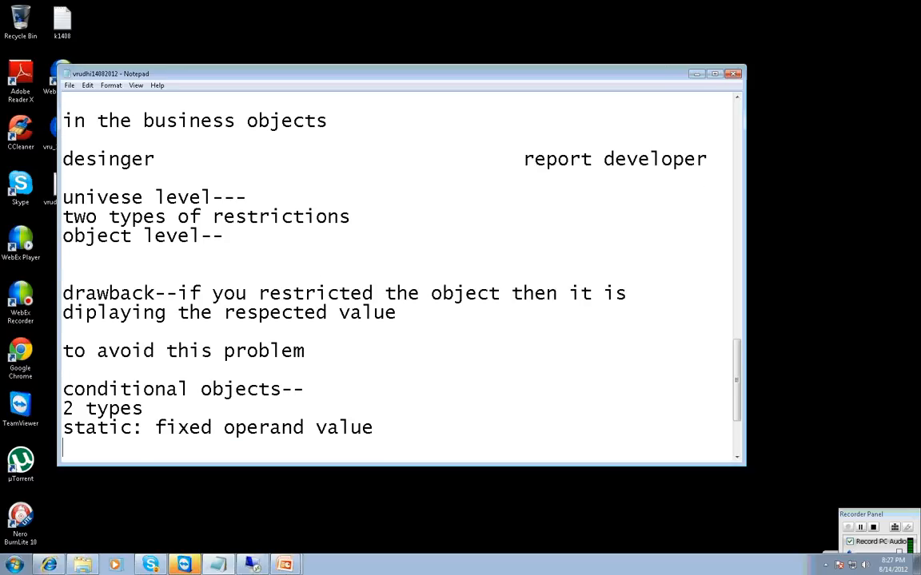
pyautogui.write('dynam')
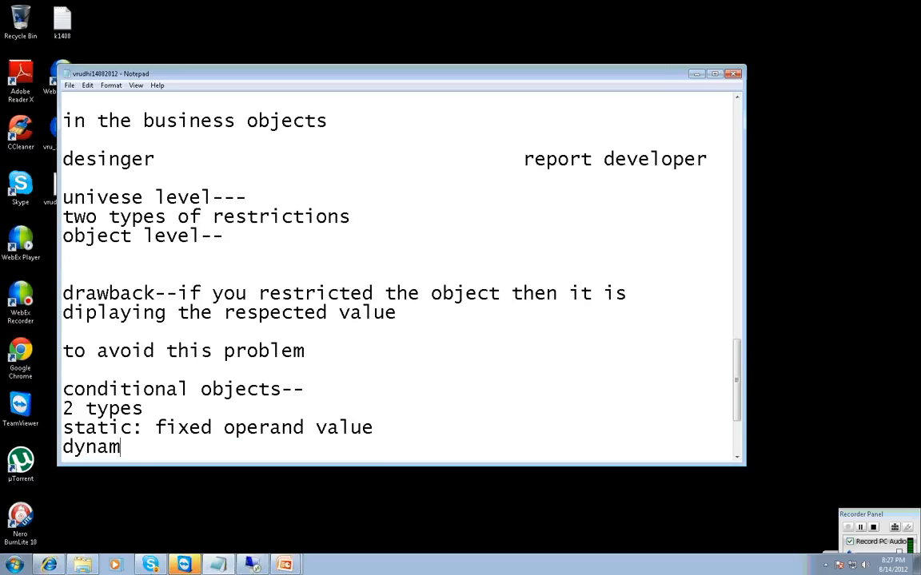
pyautogui.write('c condition: the end ue')
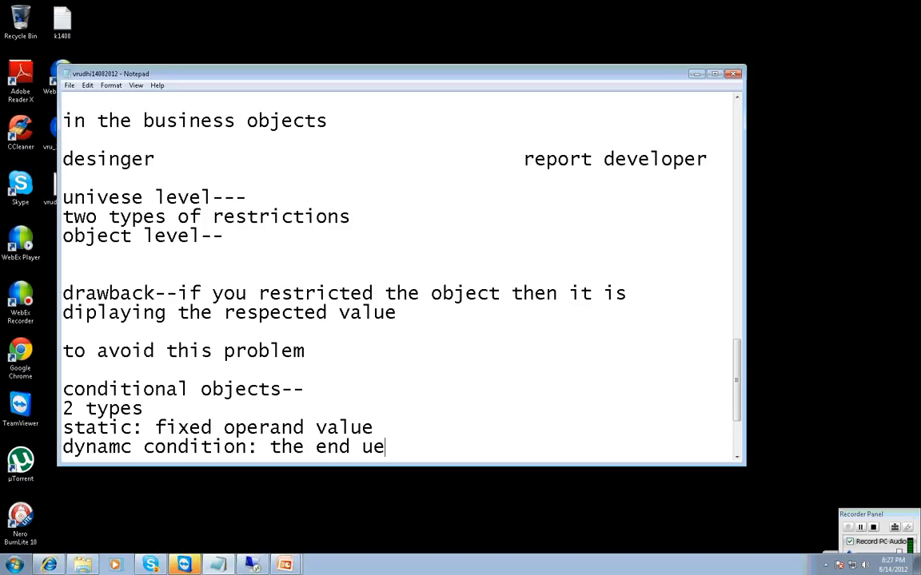
pyautogui.press('BackSpace')
pyautogui.write('ser will give the o')
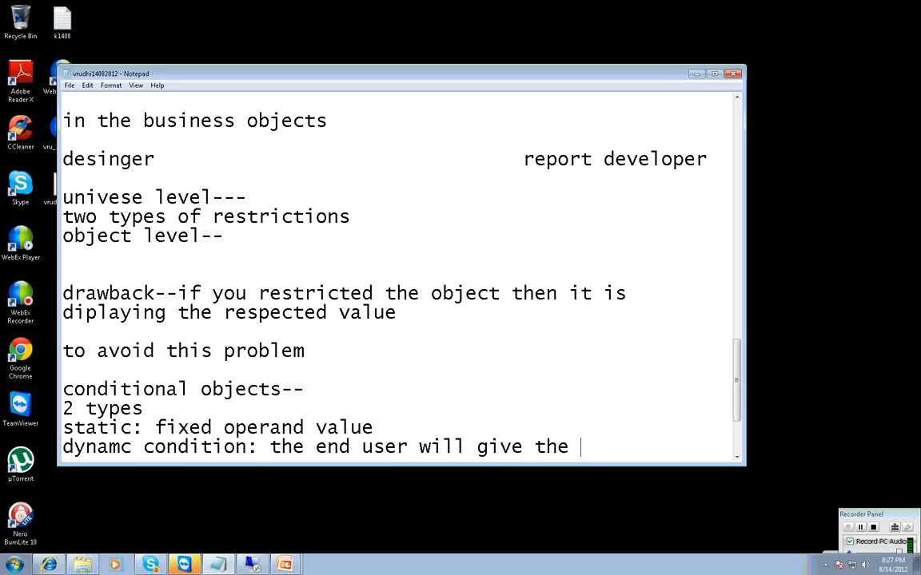
pyautogui.write('perand value')
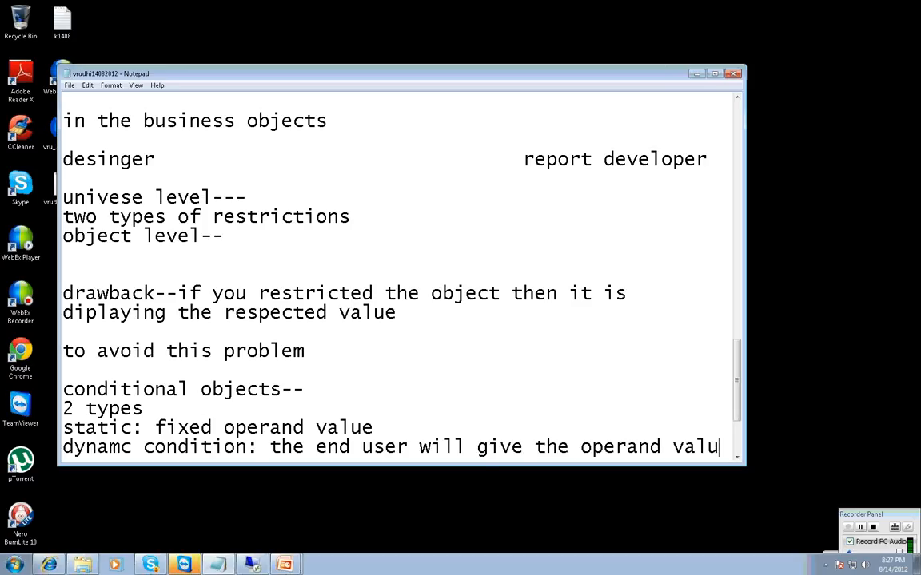
# - Finish the dynamic note with 'while report refreshing time.' on a new line
pyautogui.press('Return')
pyautogui.write('while ')
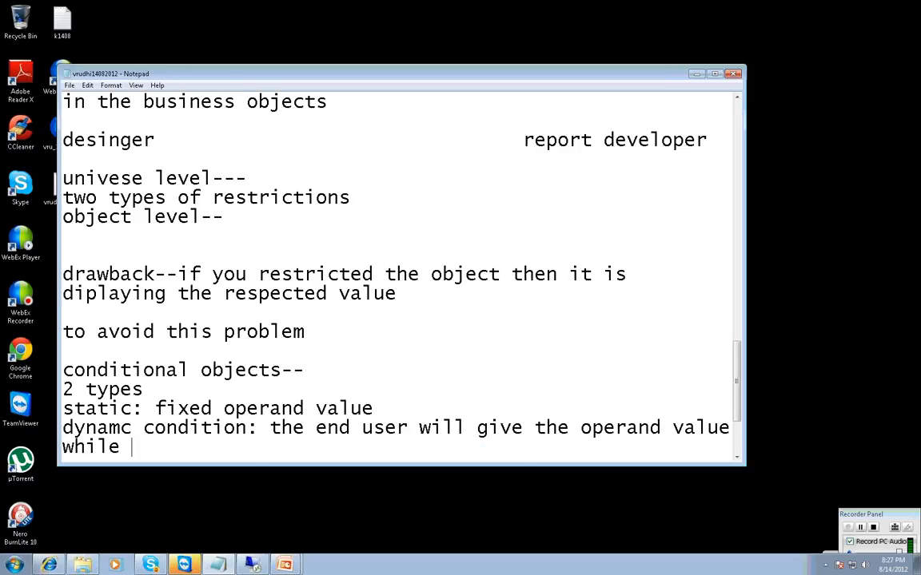
pyautogui.write('report fres')
pyautogui.press('BackSpace')
pyautogui.press('BackSpace')
pyautogui.press('BackSpace')
pyautogui.press('BackSpace')
pyautogui.write('resf')
pyautogui.press('BackSpace')
pyautogui.press('BackSpace')
pyautogui.write('freshing')
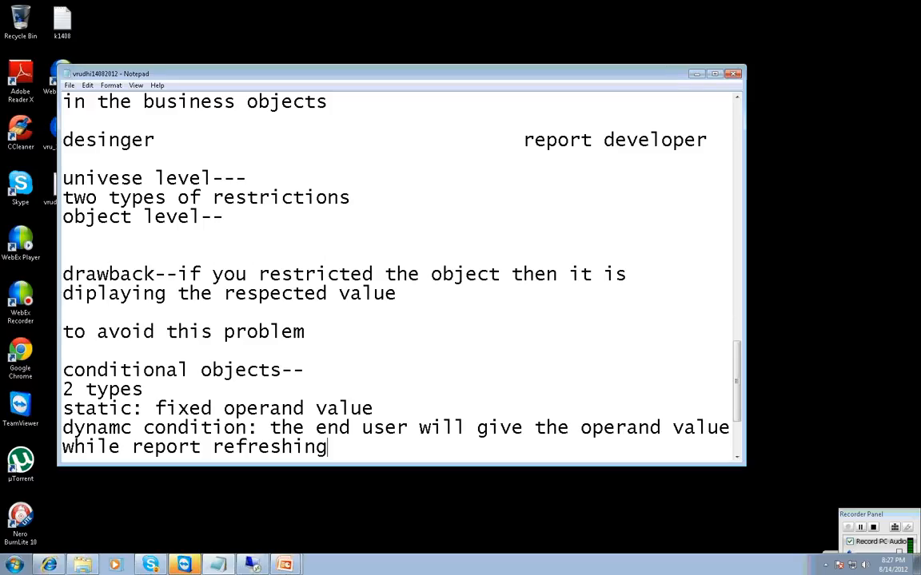
pyautogui.write(' time.')
pyautogui.press('Return')
pyautogui.press('Left')
pyautogui.press('Left')
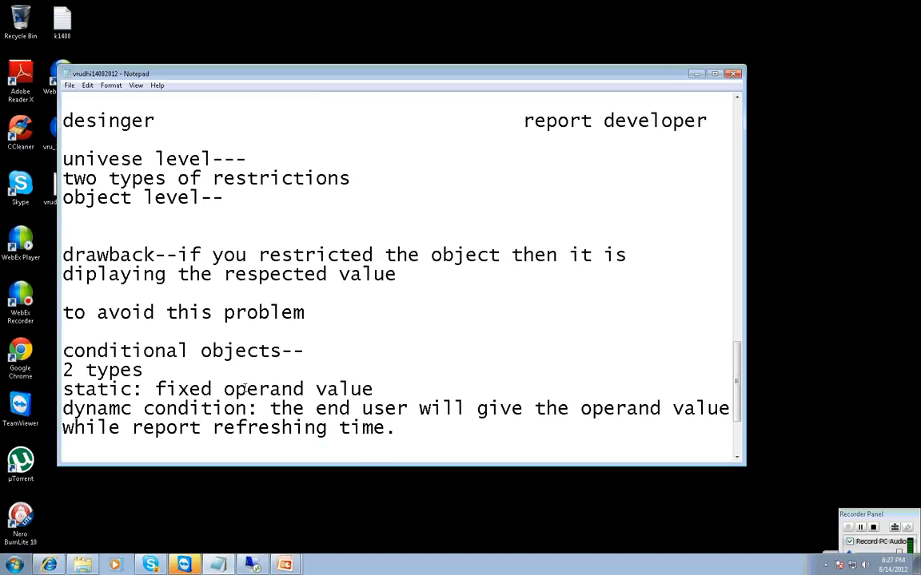
pyautogui.rightClick(184, 565)
pyautogui.press('Escape')
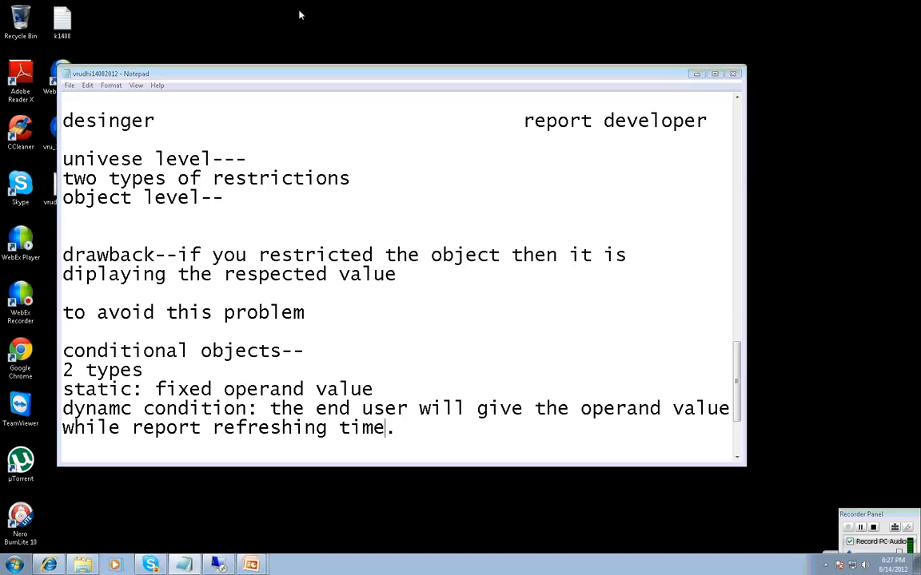